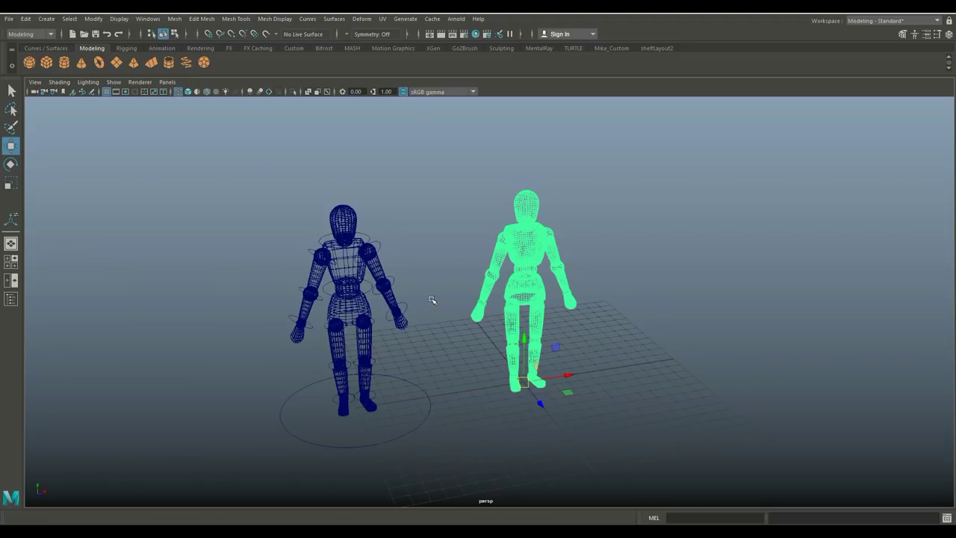
Show the Channel Box / Layer Editor and select the robot mesh standing on the grid to review its layer options
left_click_drag(433, 297, 514, 321, "alt")
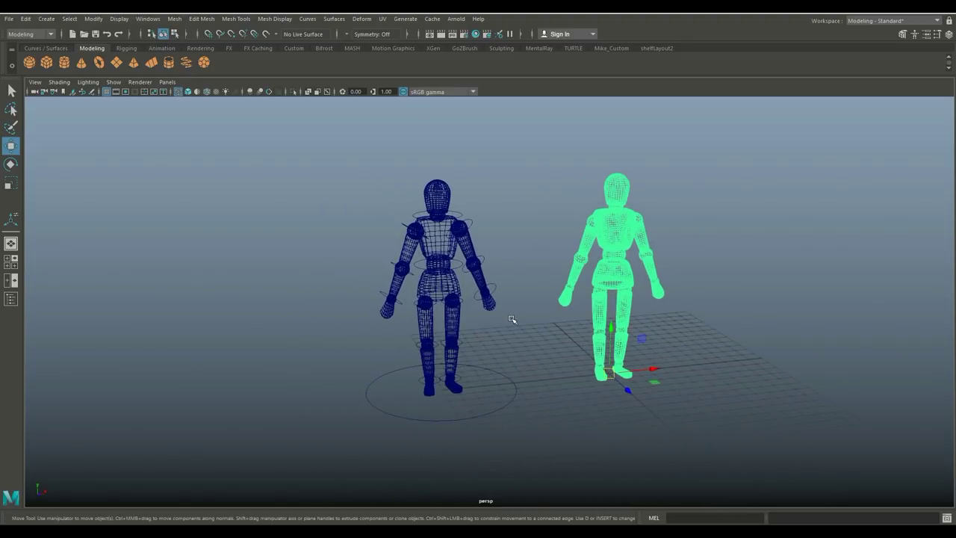
middle_click_drag(480, 319, 373, 333, "alt")
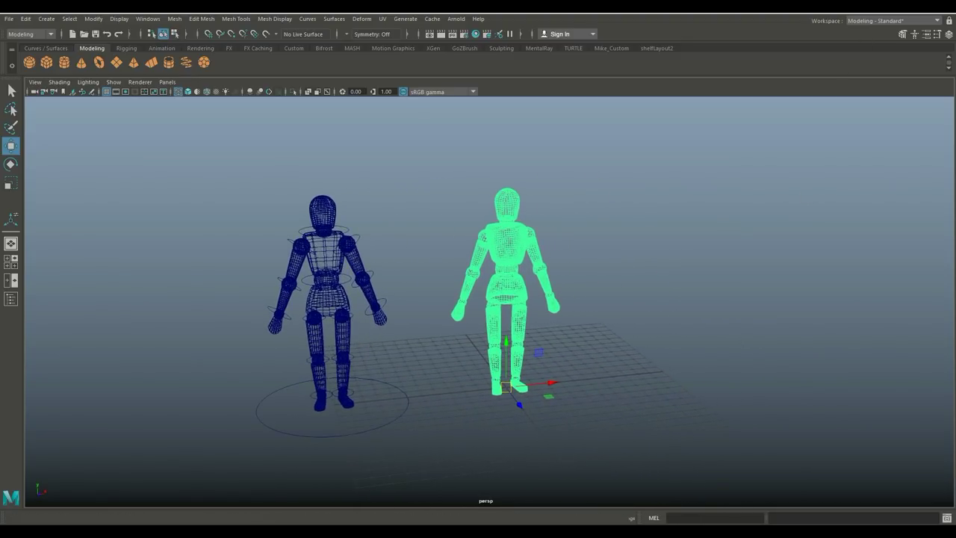
left_click(949, 34)
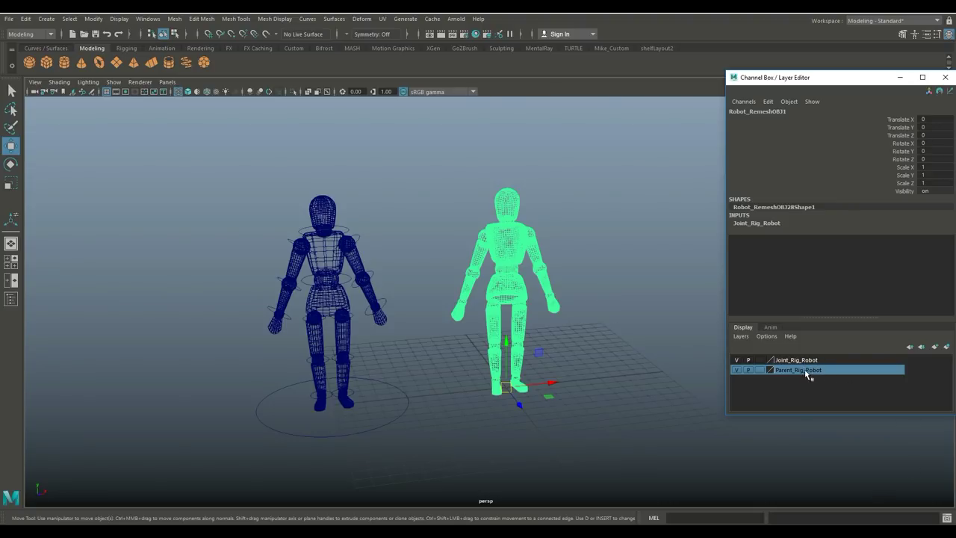
left_click(582, 200)
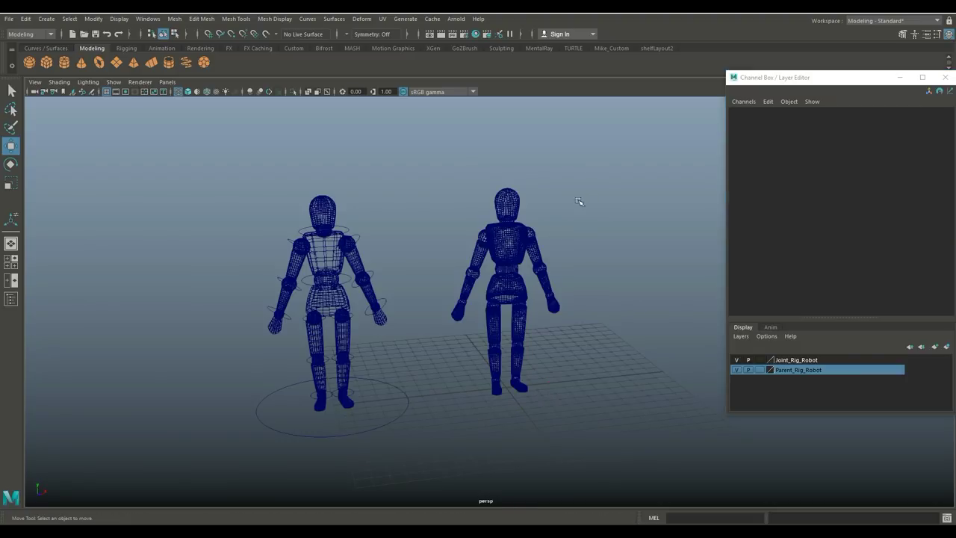
left_click(535, 249)
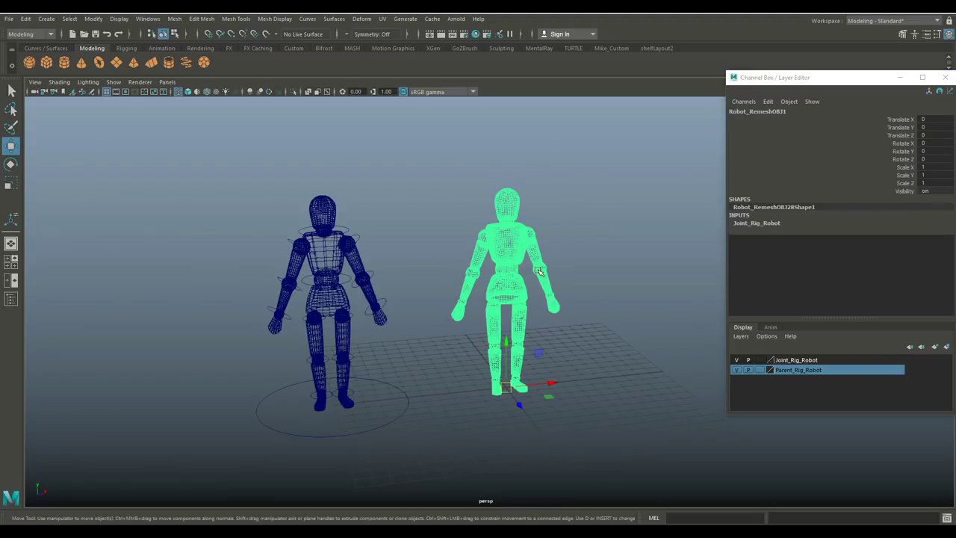
left_click(740, 336)
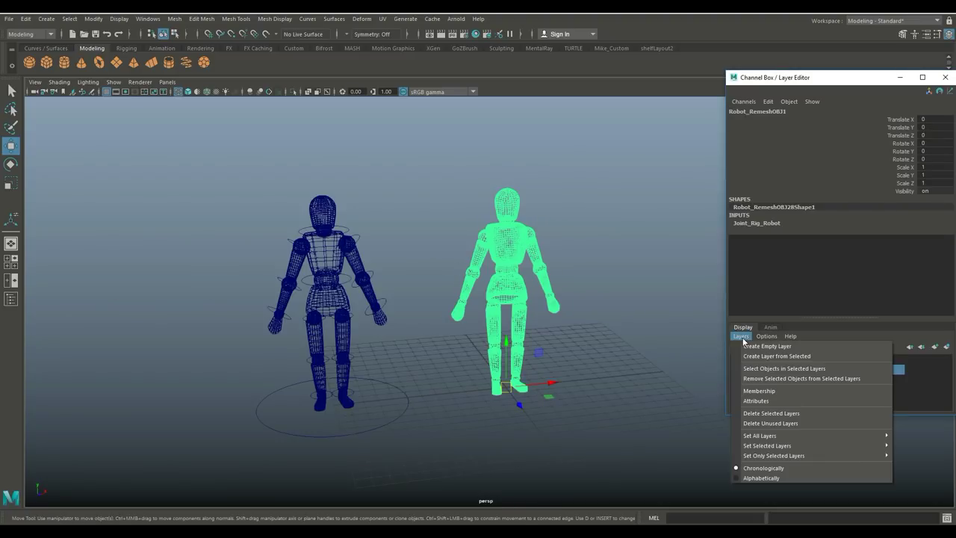
left_click(796, 357)
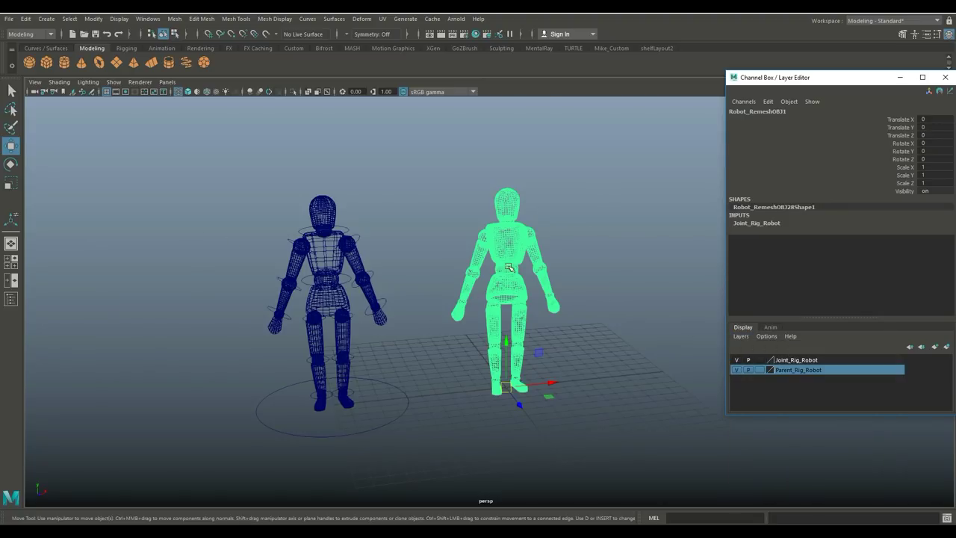
Try templating the Parent_Rig_Robot layer, test whether its robot can be selected, and restore the layer to normal display
left_click(761, 370)
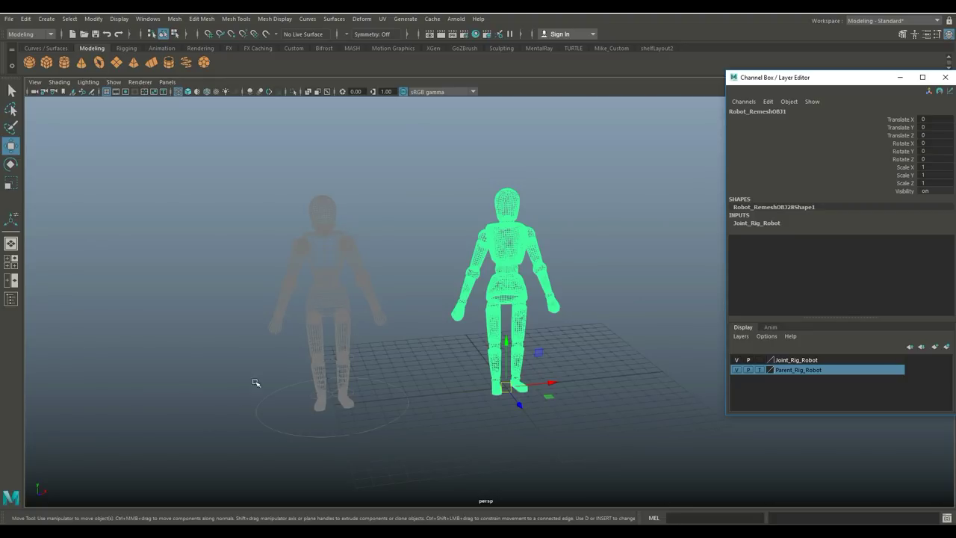
left_click_drag(356, 247, 248, 347)
left_click_drag(338, 227, 263, 347)
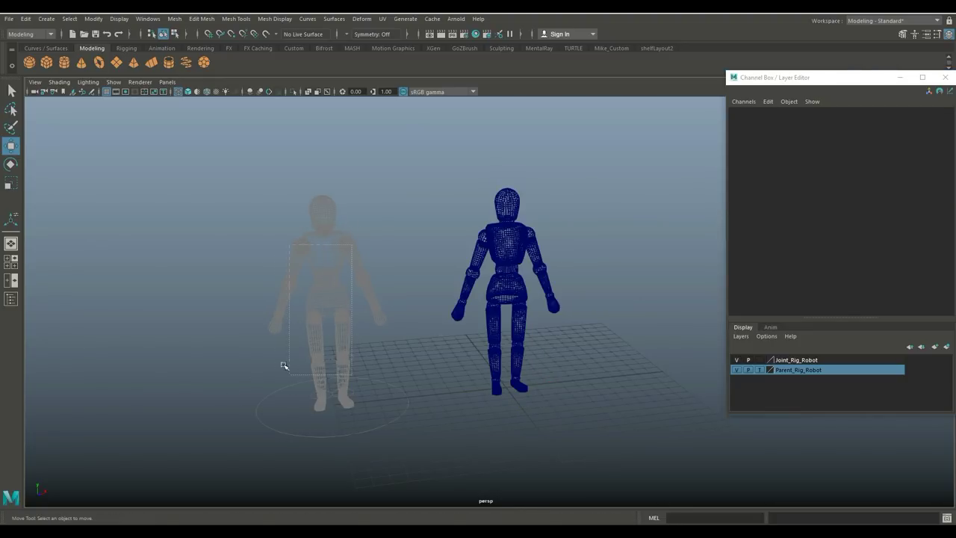
left_click(762, 370)
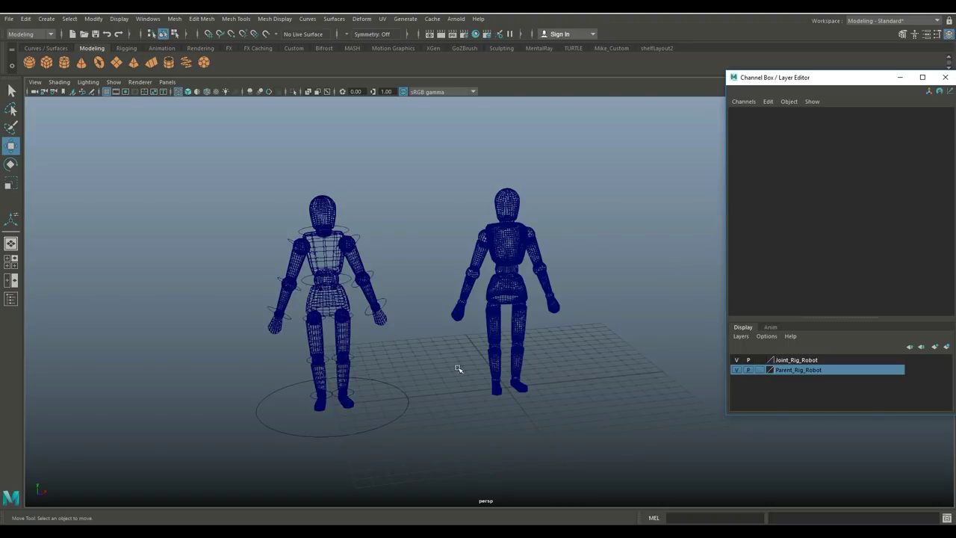
Examine the parent-rigged robot with control curves and the single-mesh robot side by side
scroll(429, 348, "up", 2)
scroll(430, 348, "down", 2)
middle_click_drag(418, 363, 439, 345, "alt")
left_click_drag(439, 345, 434, 376, "alt")
middle_click_drag(434, 376, 384, 399, "alt")
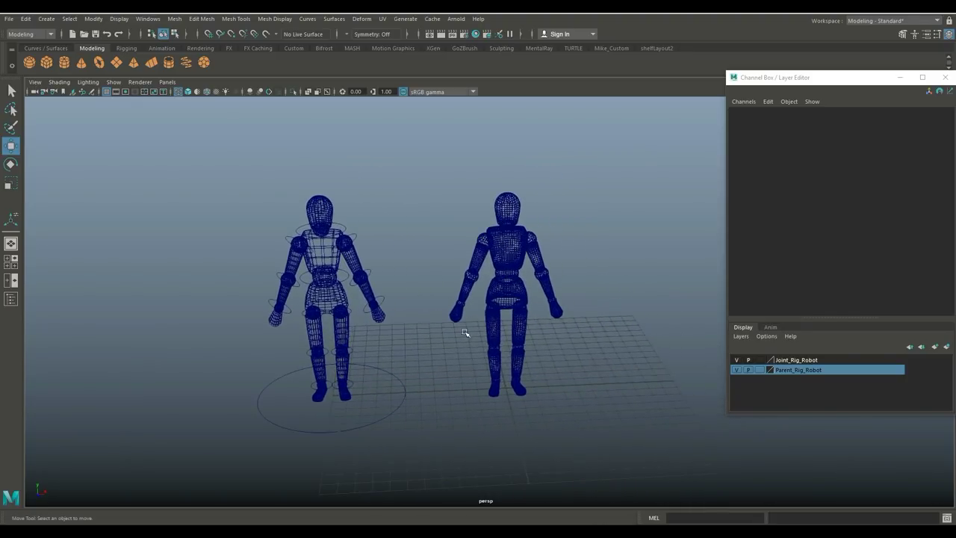
left_click(507, 260)
middle_click_drag(398, 361, 476, 369, "alt")
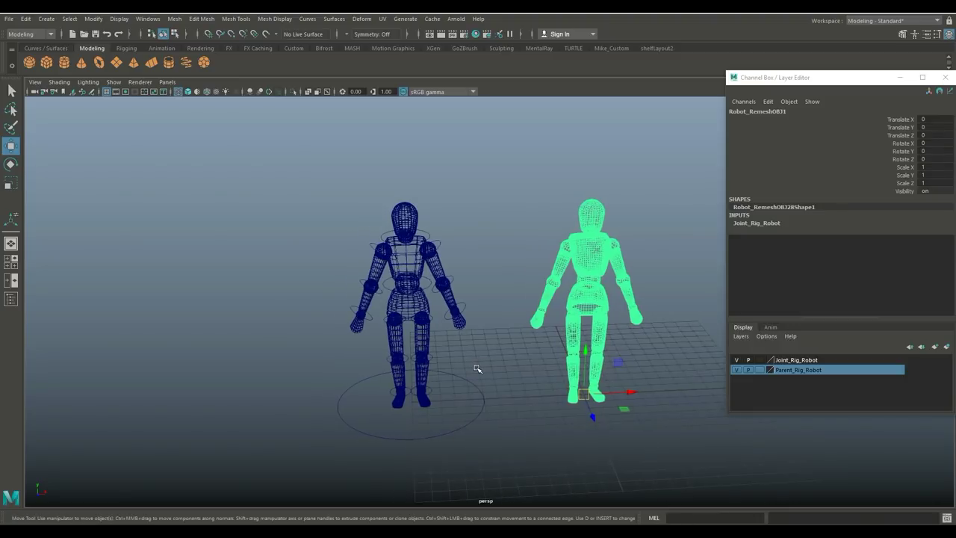
scroll(476, 368, "up", 4)
left_click_drag(453, 363, 351, 385, "alt")
right_click_drag(351, 385, 355, 405, "alt")
mouse_move(355, 405)
left_mouse_down("alt")
mouse_move(363, 388)
mouse_move(352, 405)
left_mouse_up("alt")
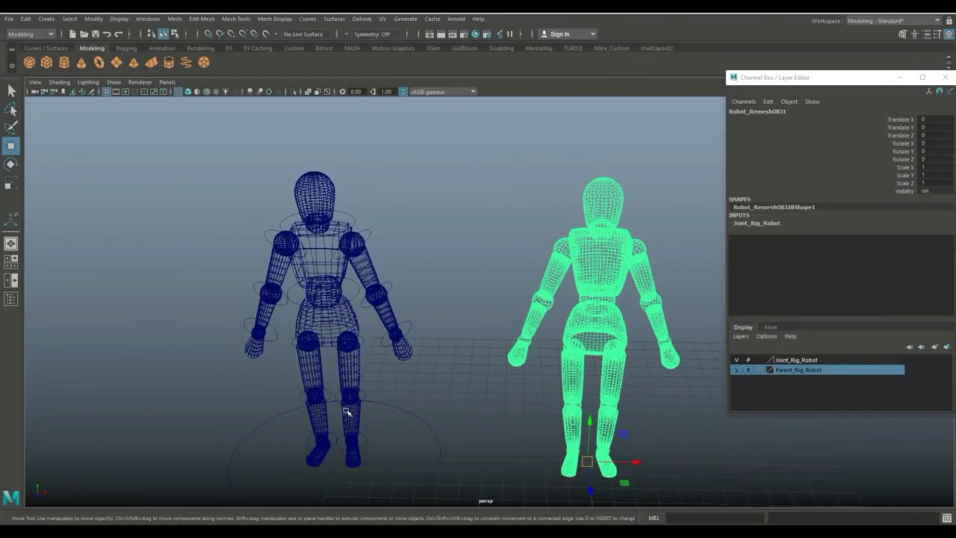
middle_click_drag(348, 412, 375, 399, "alt")
left_click_drag(375, 399, 395, 412, "alt")
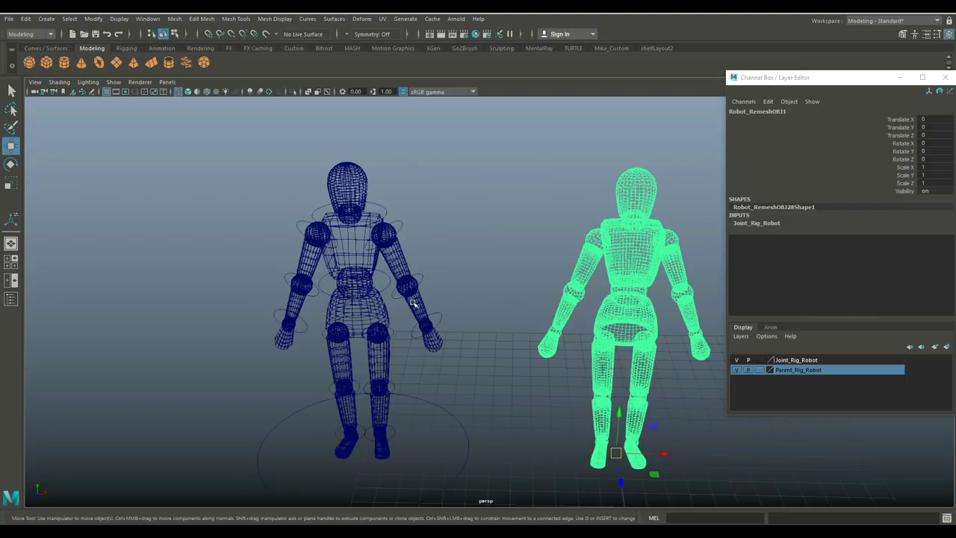
Test R_Shoulder_ctrl on the parent-rigged robot by rotating it about 9 degrees around Z, and undo the rotation
left_click(403, 233)
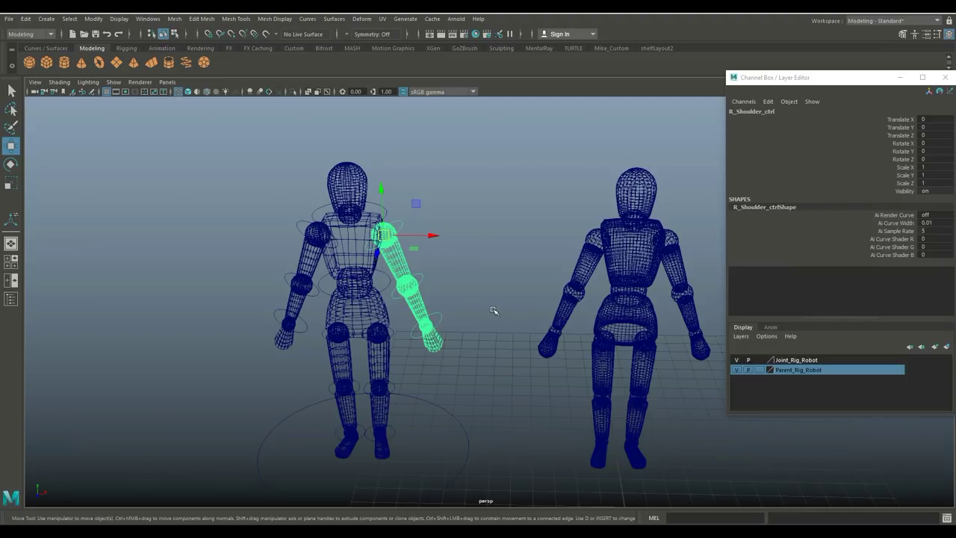
key("e")
mouse_move(425, 222)
left_mouse_down()
mouse_move(448, 241)
mouse_move(424, 217)
left_mouse_up()
key("ctrl+z")
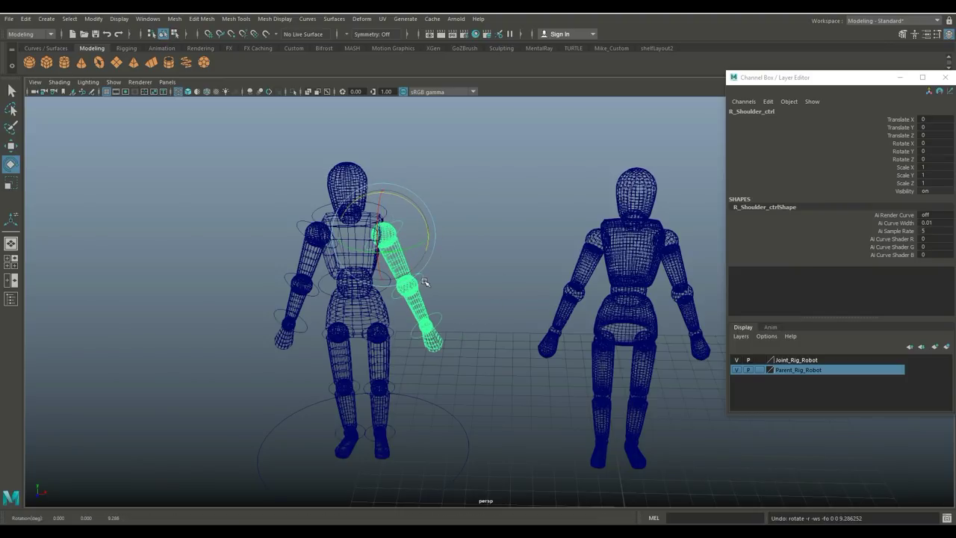
Test R_Elbow_ctrl by rotating the forearm about -41 degrees around X, and undo the rotation
left_click(425, 281)
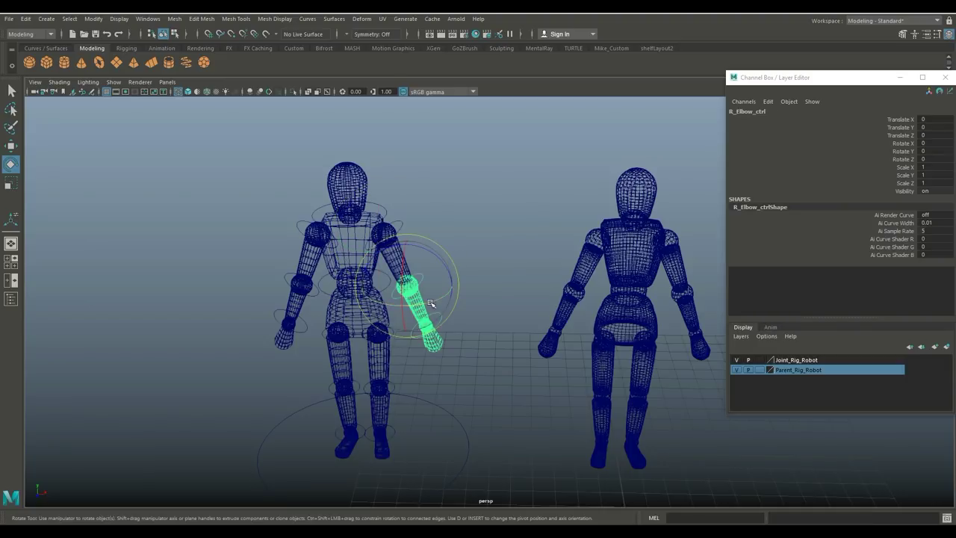
left_click_drag(403, 293, 407, 269)
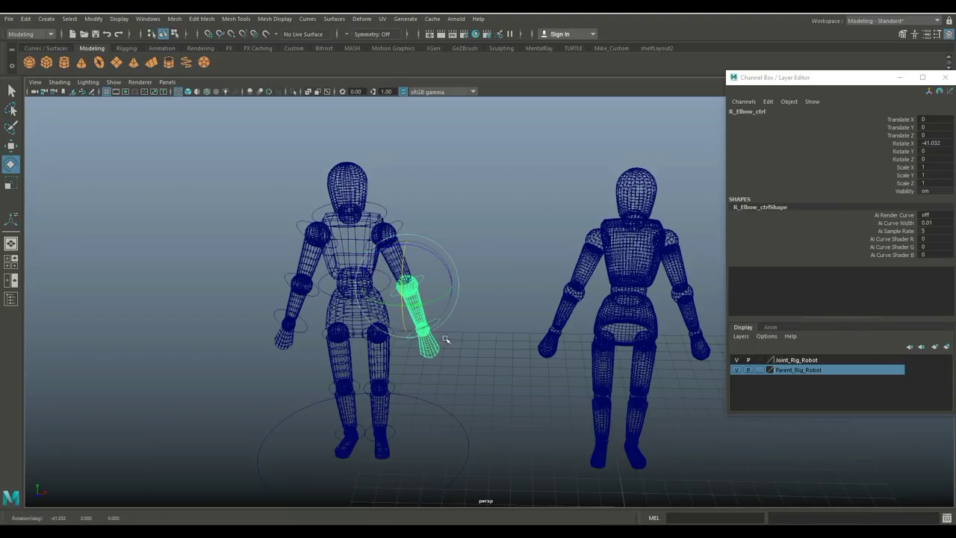
key("ctrl+z")
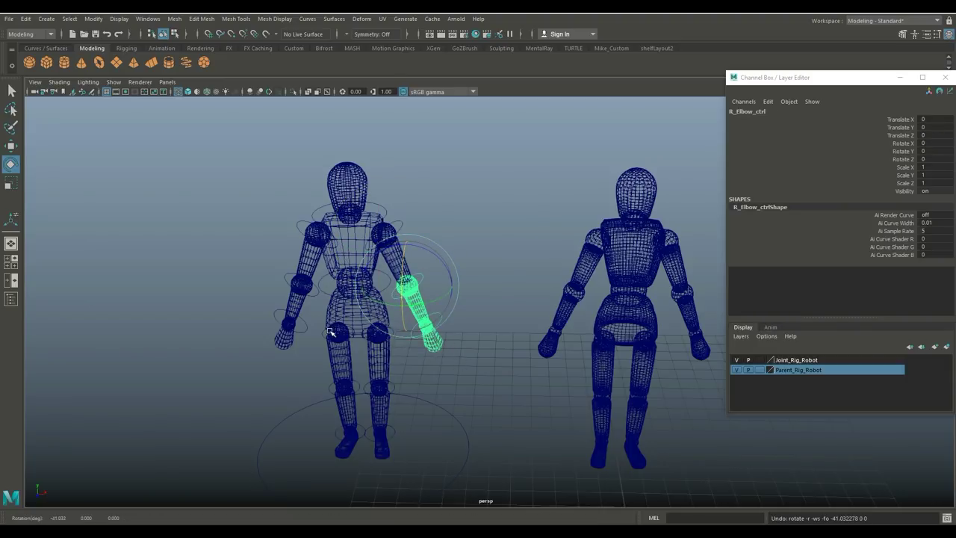
Test L_Hip_ctrl by rotating the leg about -51 degrees around X, and undo the rotation
left_click(329, 338)
left_click_drag(329, 322, 357, 361)
key("ctrl+z")
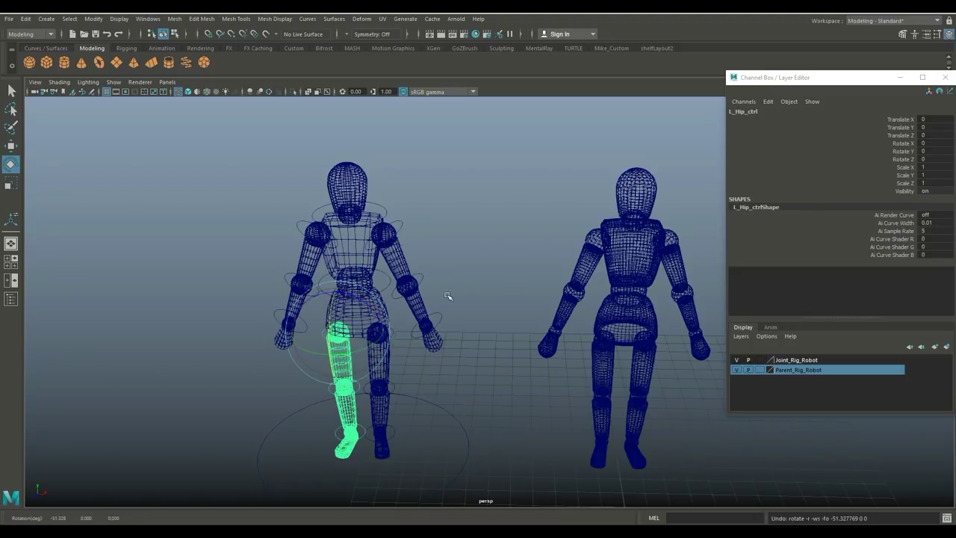
Inspect the body segments and joint areas of both robots from several angles
scroll(448, 269, "down", 3)
middle_click_drag(450, 328, 404, 272, "alt")
left_click_drag(407, 289, 440, 292, "alt")
middle_click_drag(527, 230, 491, 289, "alt")
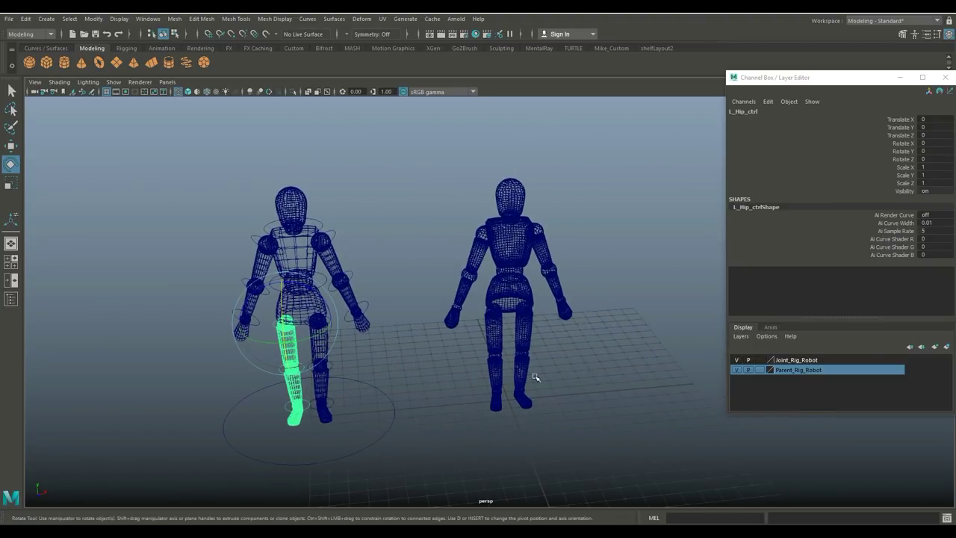
scroll(559, 373, "up", 2)
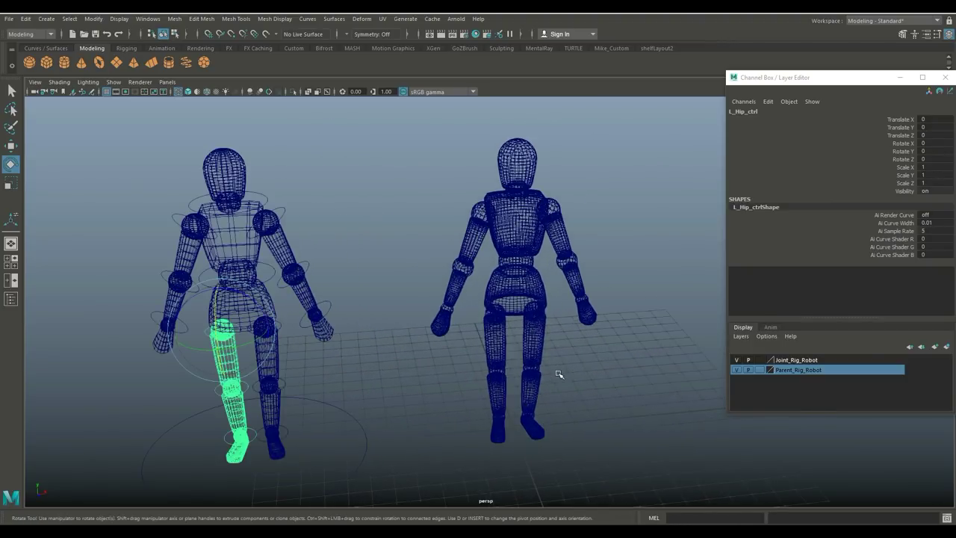
scroll(560, 375, "down", 2)
middle_click_drag(436, 370, 495, 346, "alt")
scroll(482, 373, "up", 2)
left_click_drag(496, 348, 489, 386, "alt")
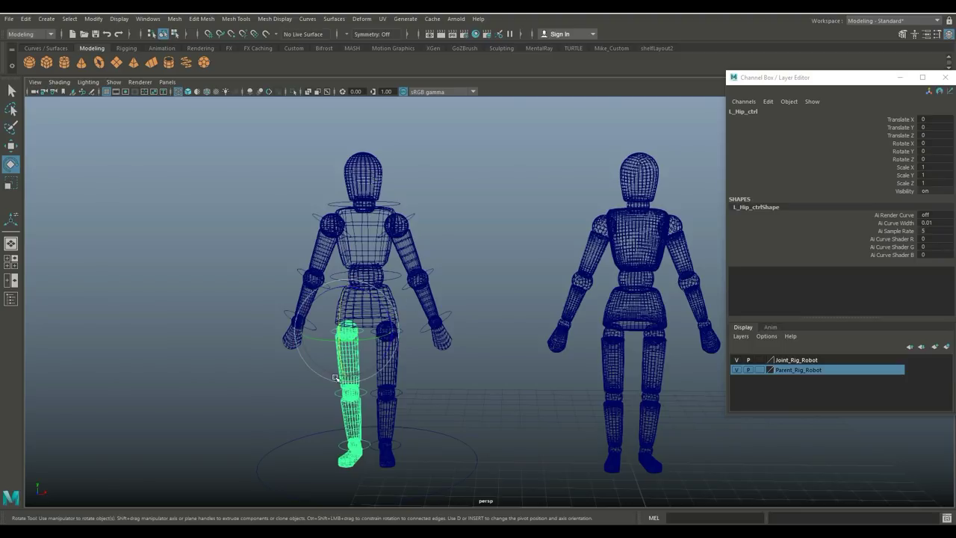
middle_click_drag(445, 404, 434, 388, "alt")
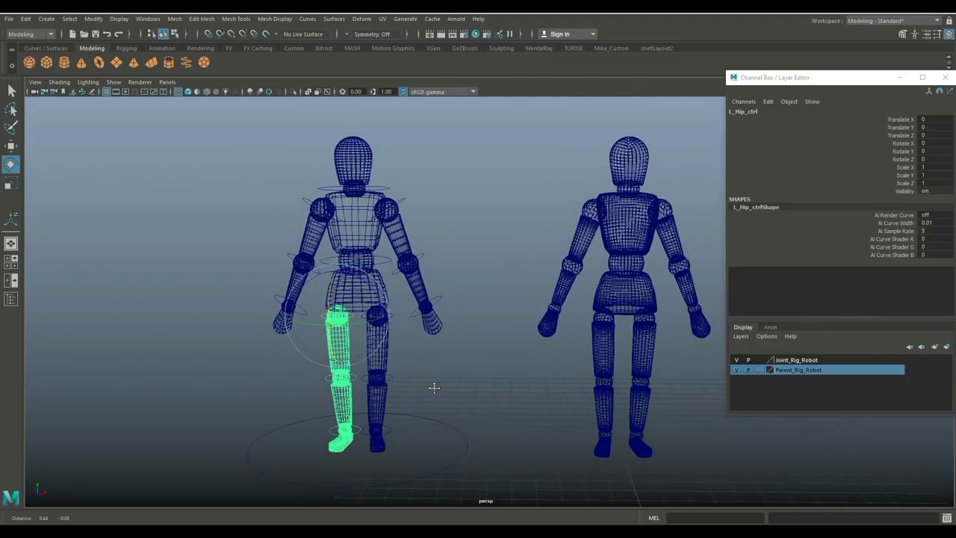
mouse_move(435, 388)
left_mouse_down("alt")
mouse_move(436, 397)
mouse_move(432, 389)
left_mouse_up("alt")
middle_click_drag(429, 385, 427, 397, "alt")
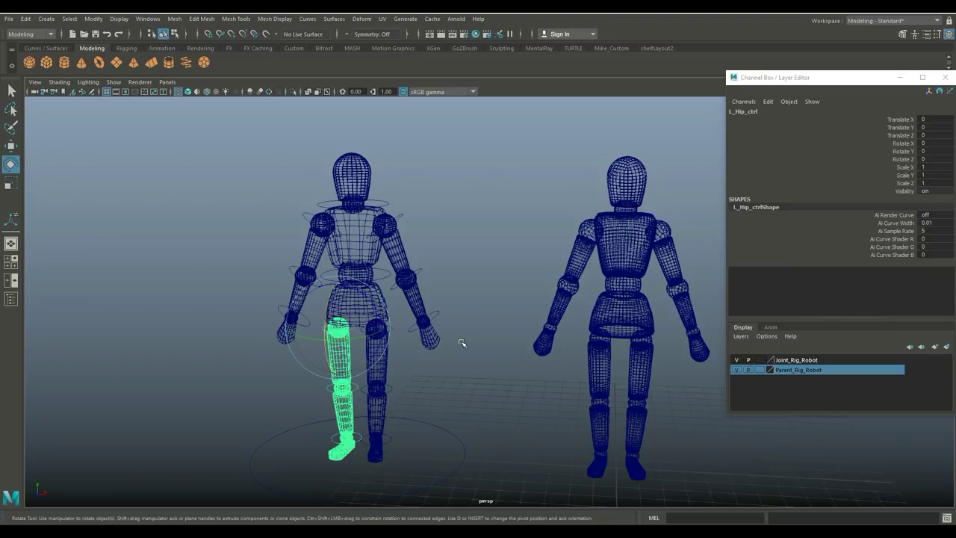
Set the Parent_Rig_Robot layer to template display and clear the selection
middle_click_drag(462, 342, 387, 287, "alt")
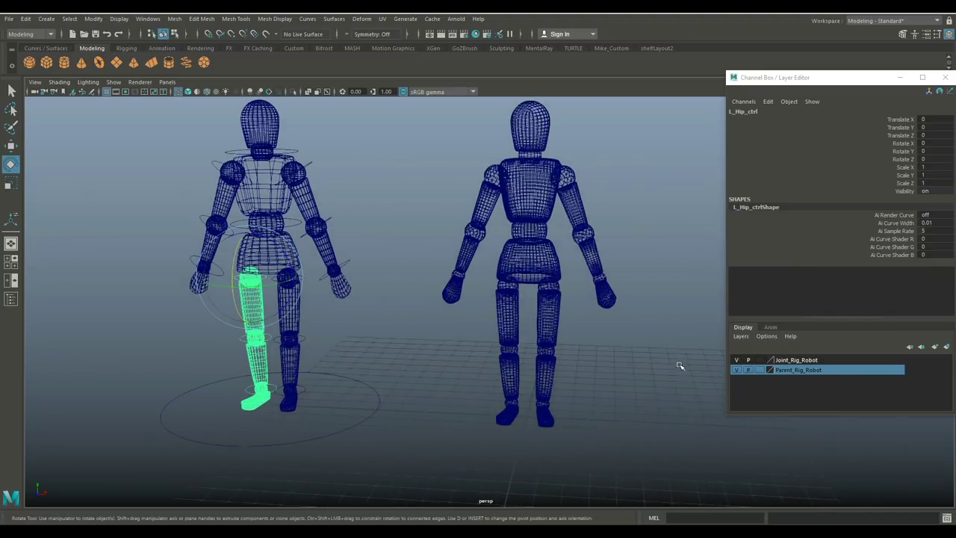
left_click(760, 371)
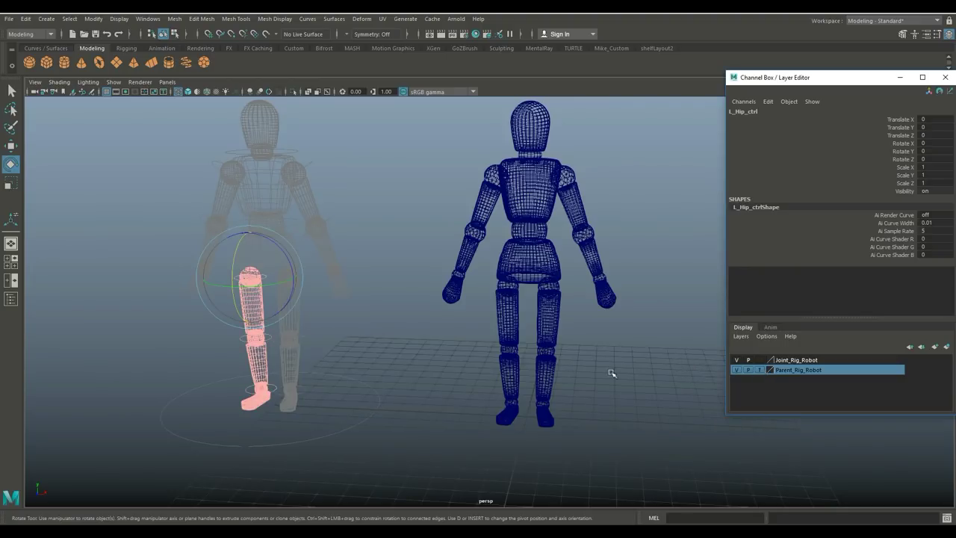
left_click(352, 333)
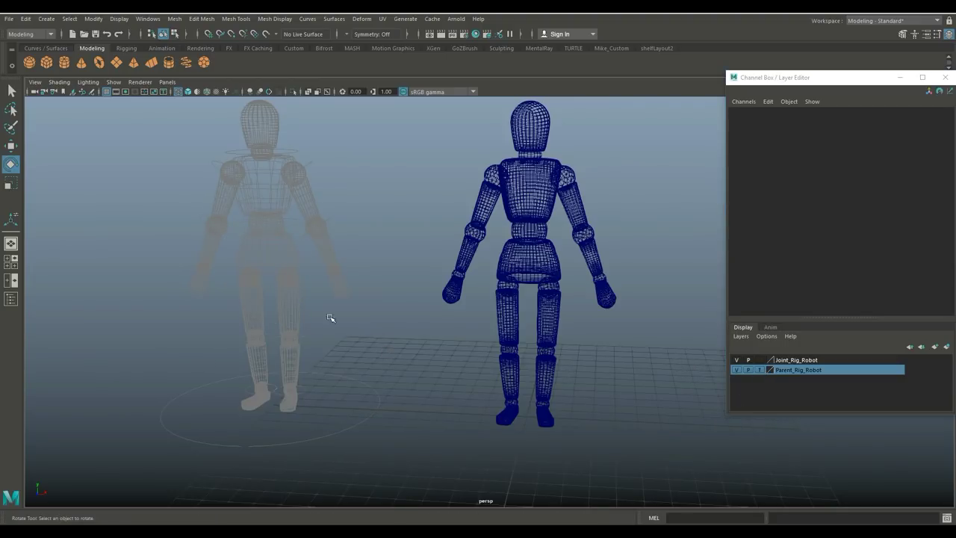
Switch to the full-size side view and hide the Parent_Rig_Robot layer so only the joint-rig robot is shown
middle_click_drag(464, 336, 370, 348, "alt")
right_click_drag(399, 357, 538, 396, "alt")
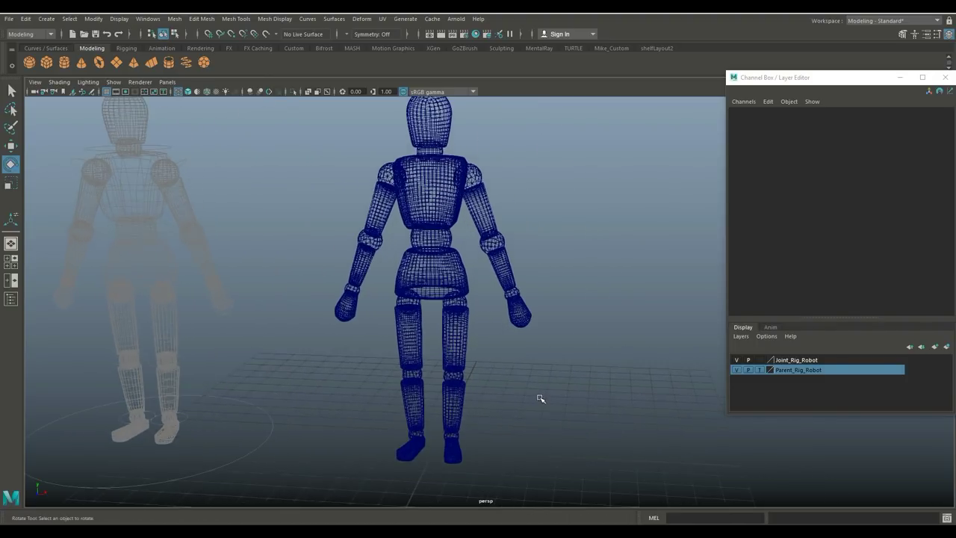
middle_click_drag(517, 372, 517, 356, "alt")
left_click_drag(519, 359, 421, 354, "alt")
left_click(11, 262)
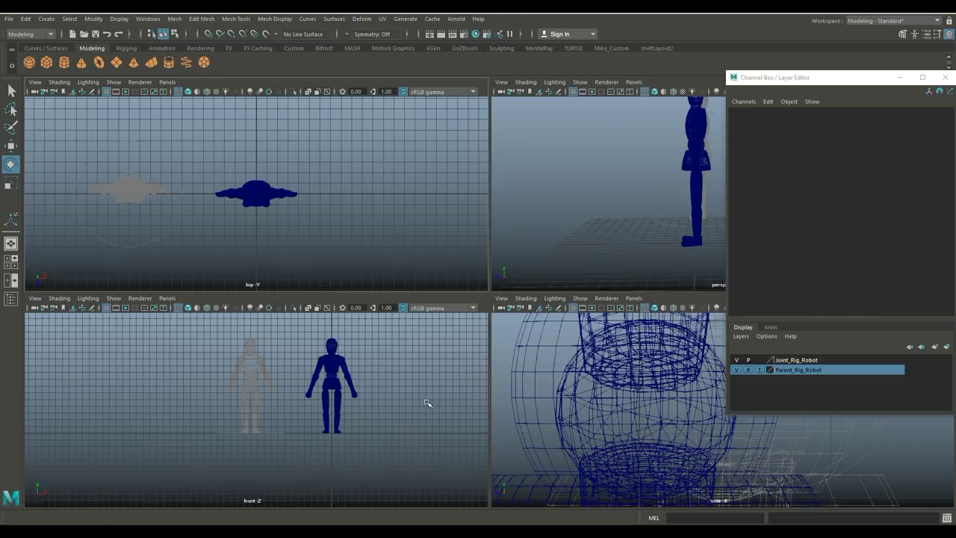
key("space")
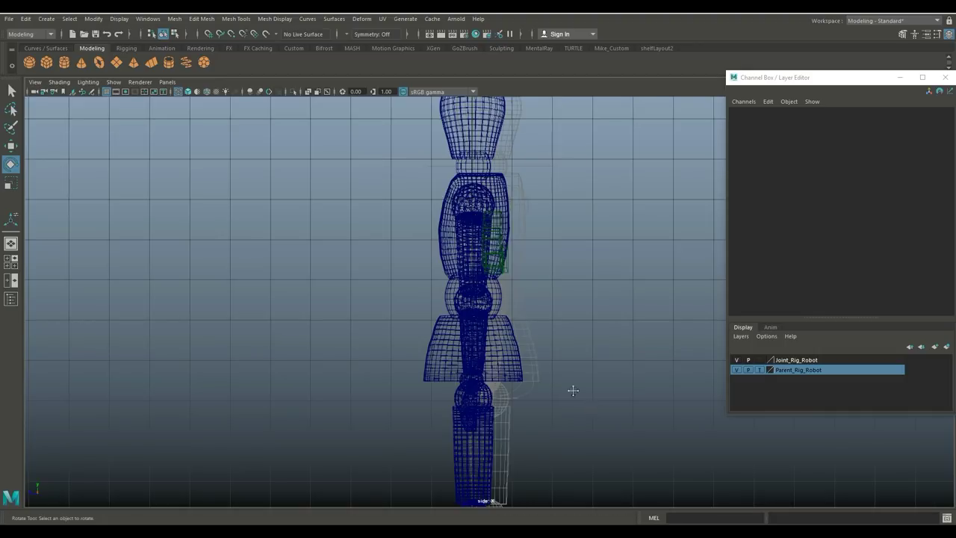
middle_click_drag(572, 389, 542, 231, "alt")
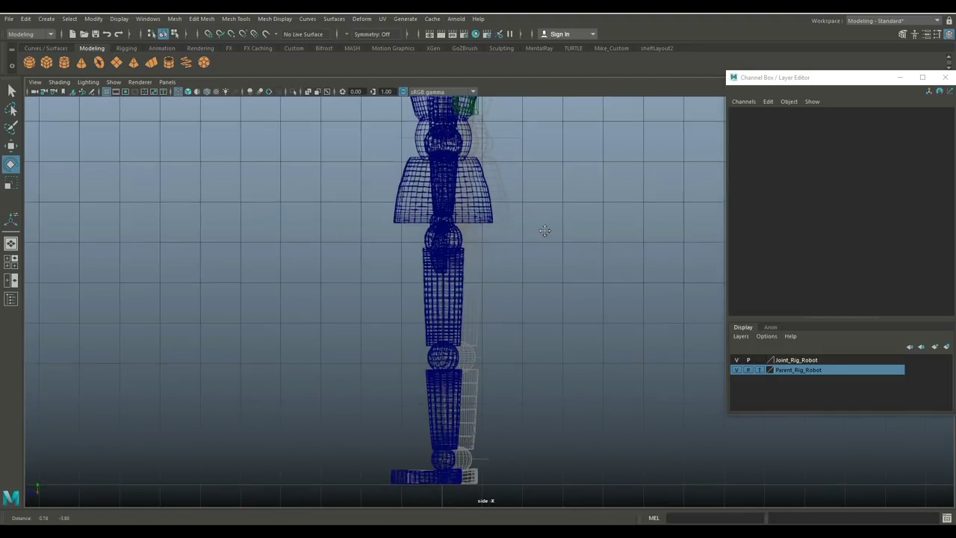
left_click(760, 370)
left_click(738, 370)
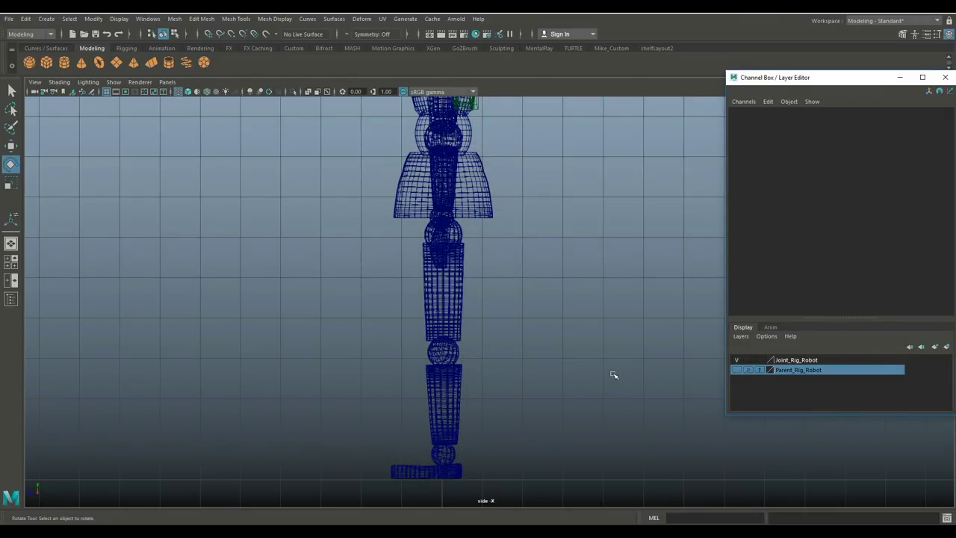
Frame the robot's legs in the side view and change the menu set to Rigging
scroll(601, 362, "down", 2)
scroll(602, 356, "up", 2)
middle_click_drag(582, 316, 569, 259, "alt")
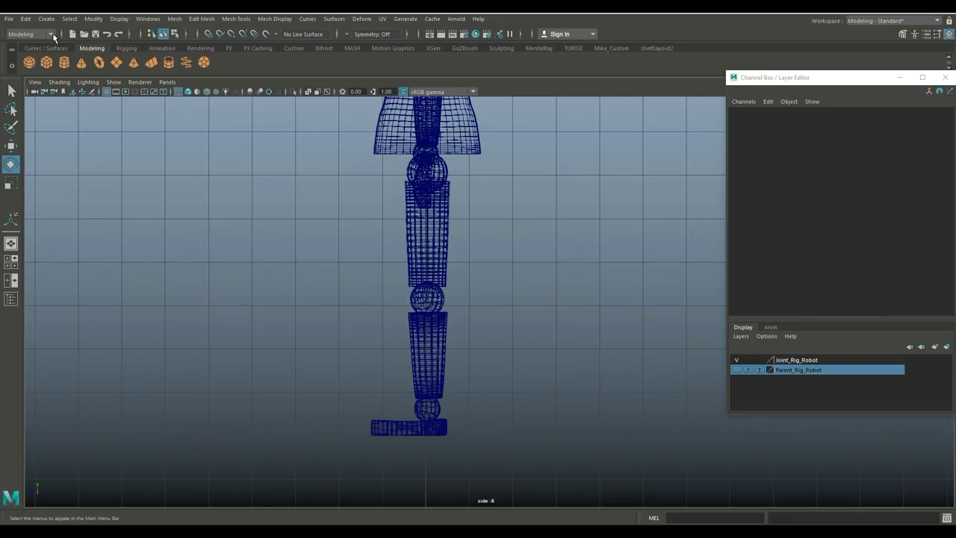
left_click(31, 35)
left_click(19, 56)
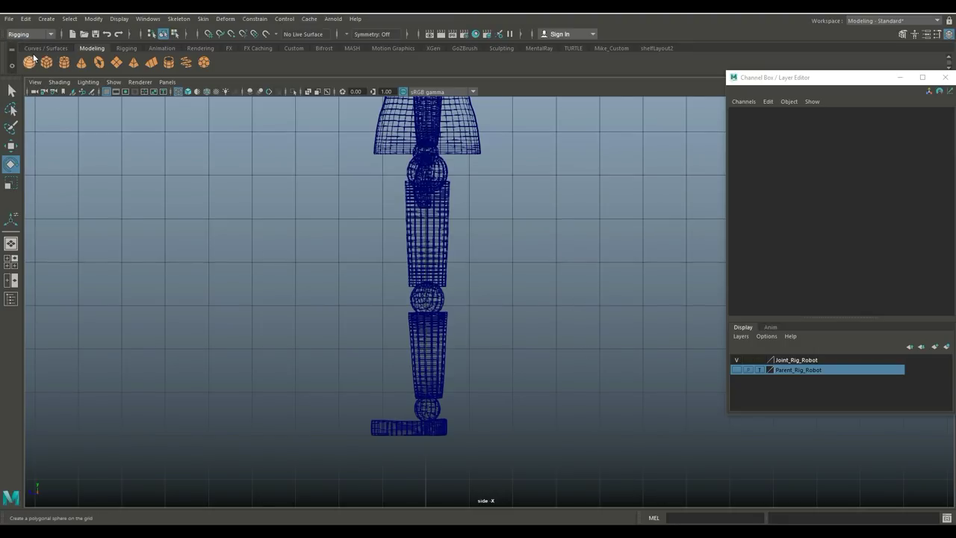
Create a leg joint chain in the side view with joints at the hip, knee, heel and toe
left_click(178, 18)
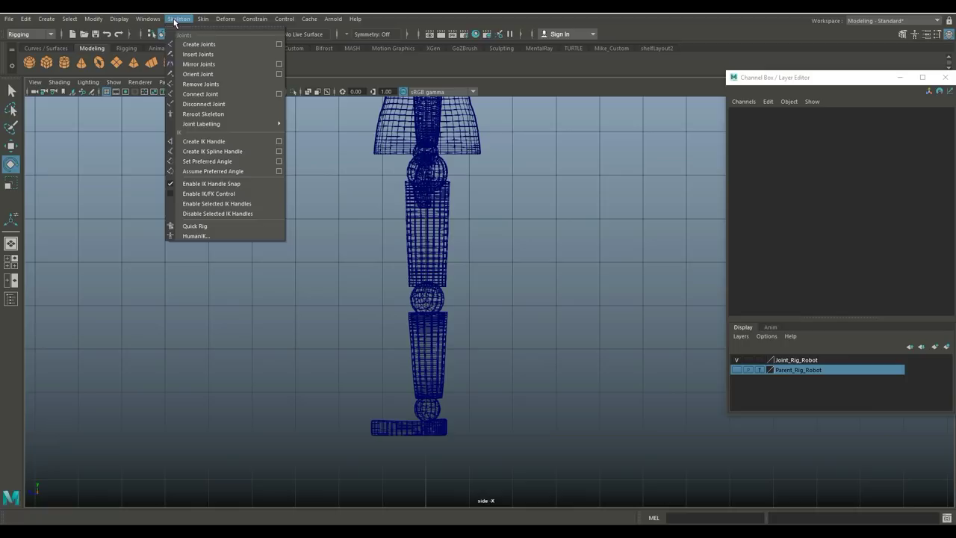
left_click(223, 44)
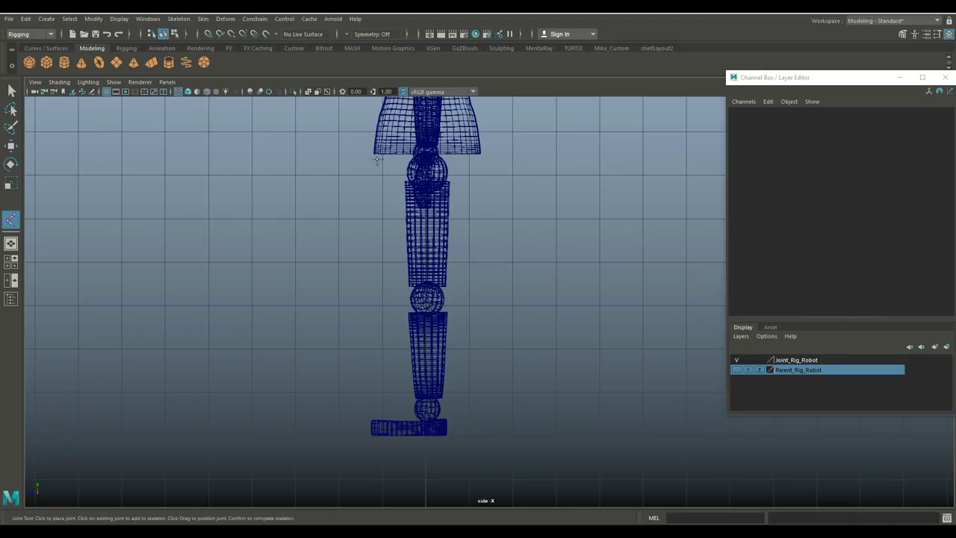
middle_click_drag(456, 181, 461, 223, "alt")
scroll(525, 260, "up", 5)
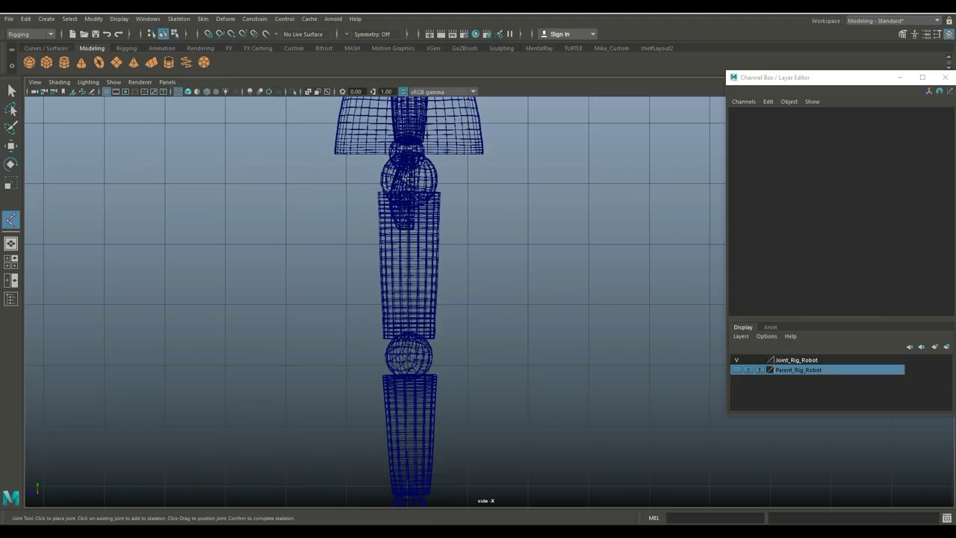
left_click(408, 180)
left_click(409, 356)
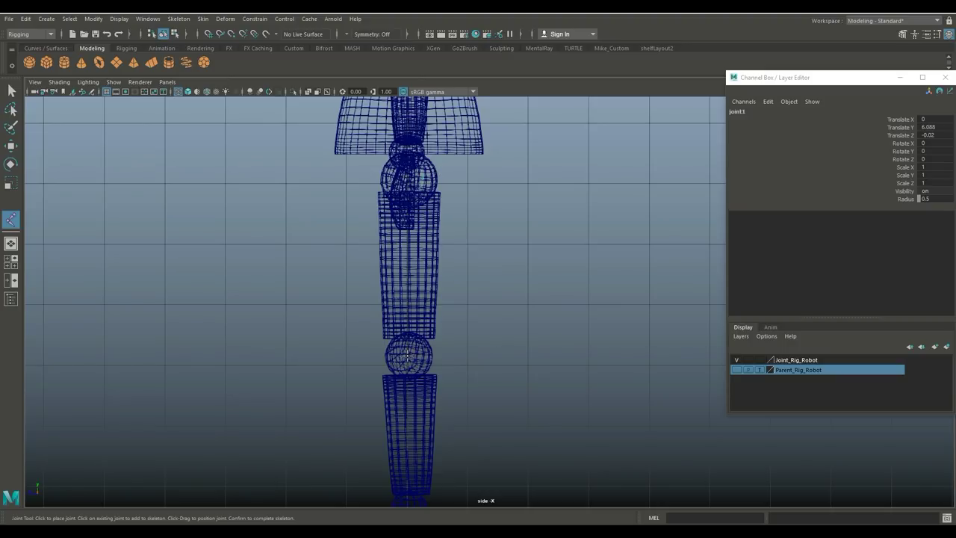
middle_click_drag(444, 361, 452, 287, "alt")
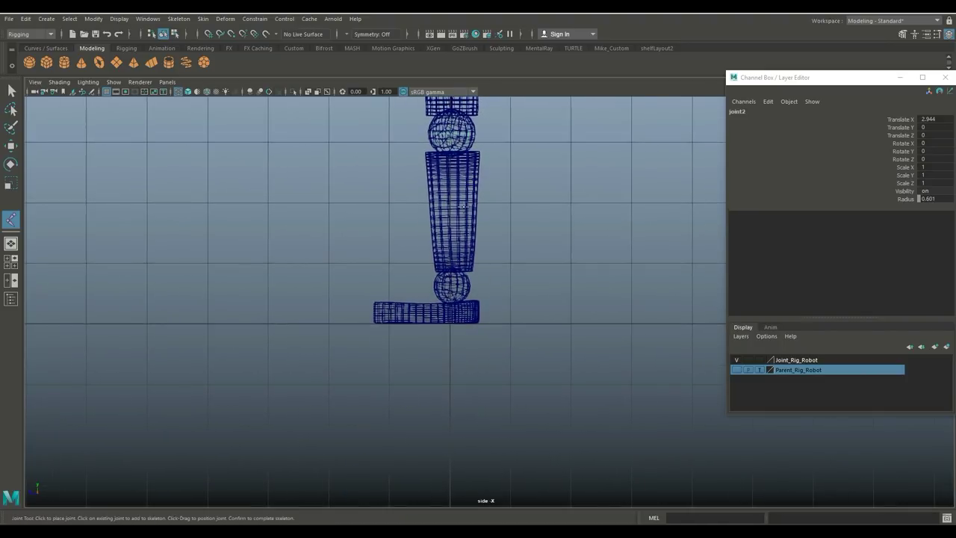
left_click(452, 311)
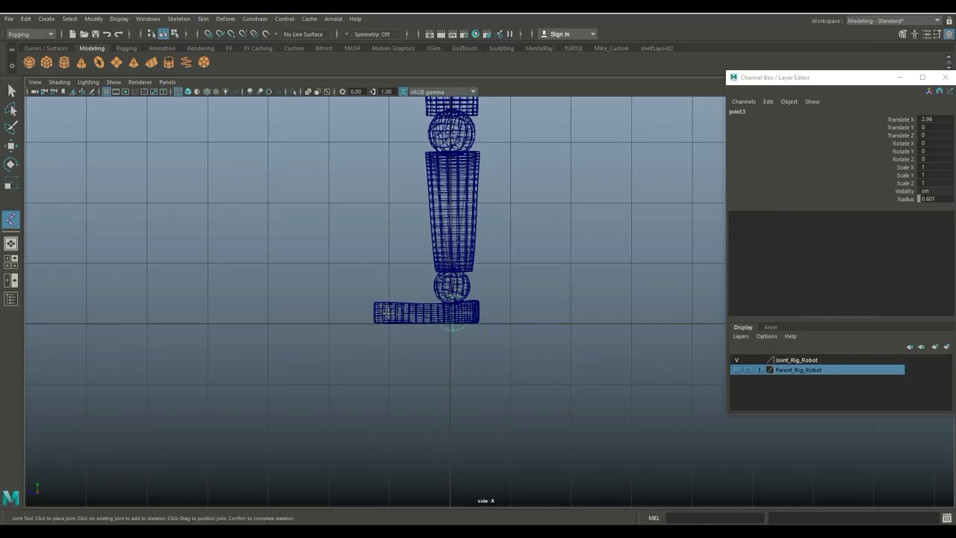
left_click(388, 313)
key("e")
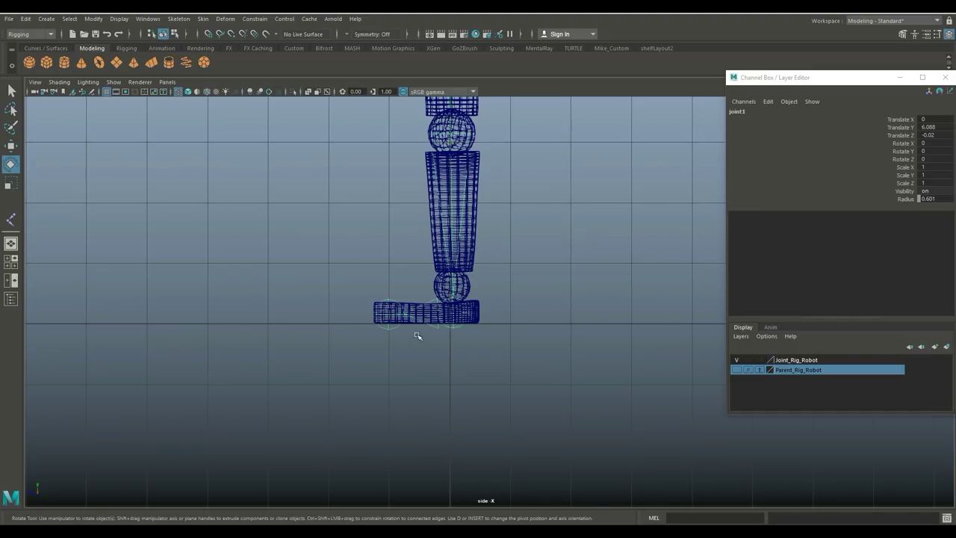
In the front view, move the leg joint chain into one leg at Translate X 0.901 and rotate its root to Rotate Y -1.086
scroll(527, 268, "down", 3)
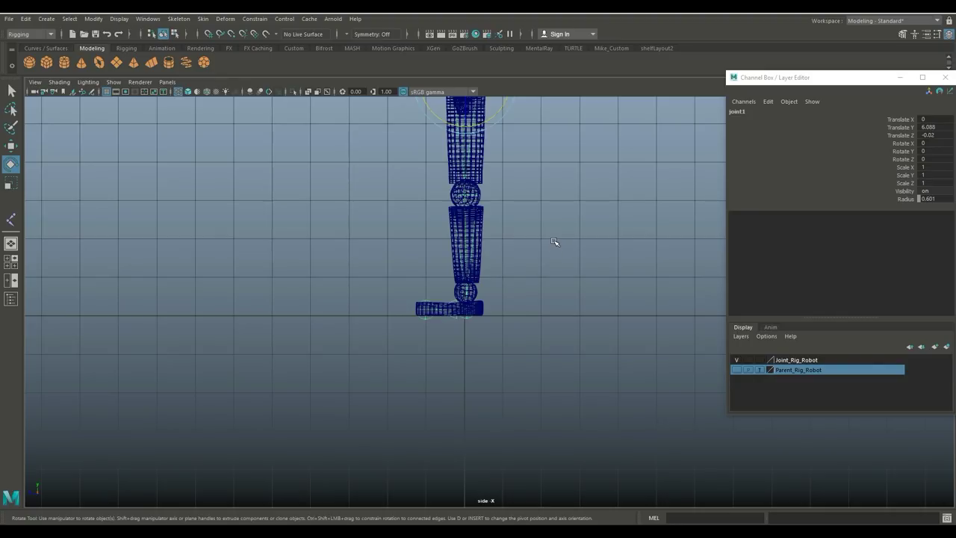
middle_click_drag(550, 213, 505, 344, "alt")
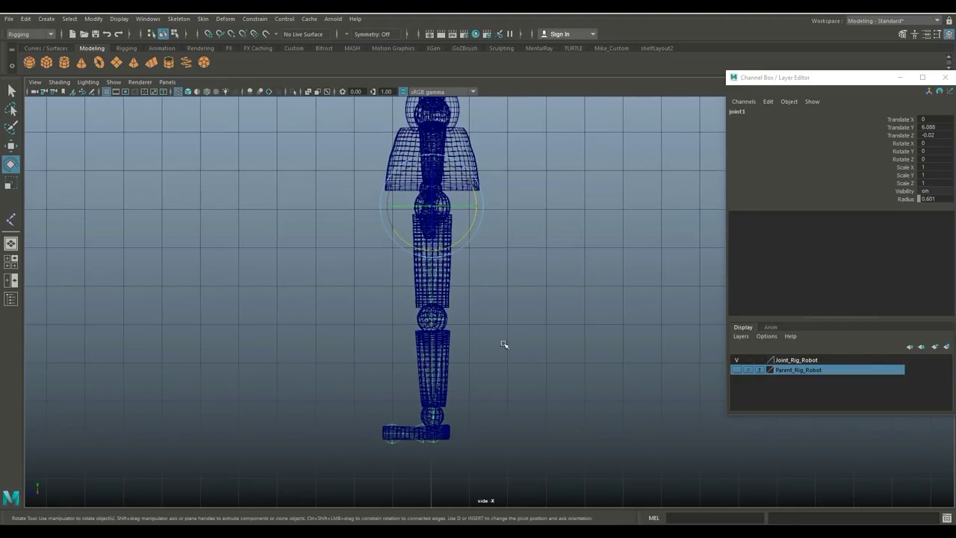
left_click(11, 262)
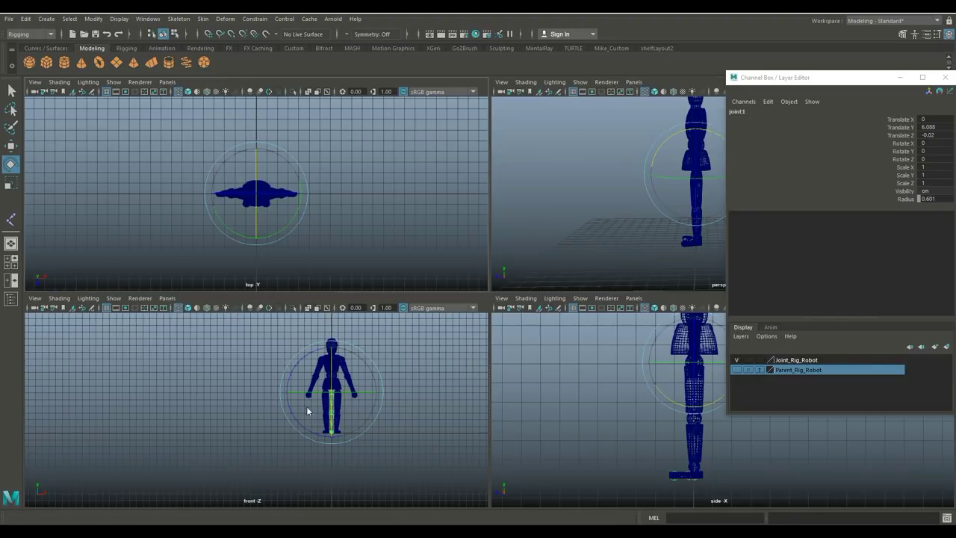
key("space")
middle_click_drag(543, 398, 346, 363, "alt")
right_click_drag(346, 363, 384, 364, "alt")
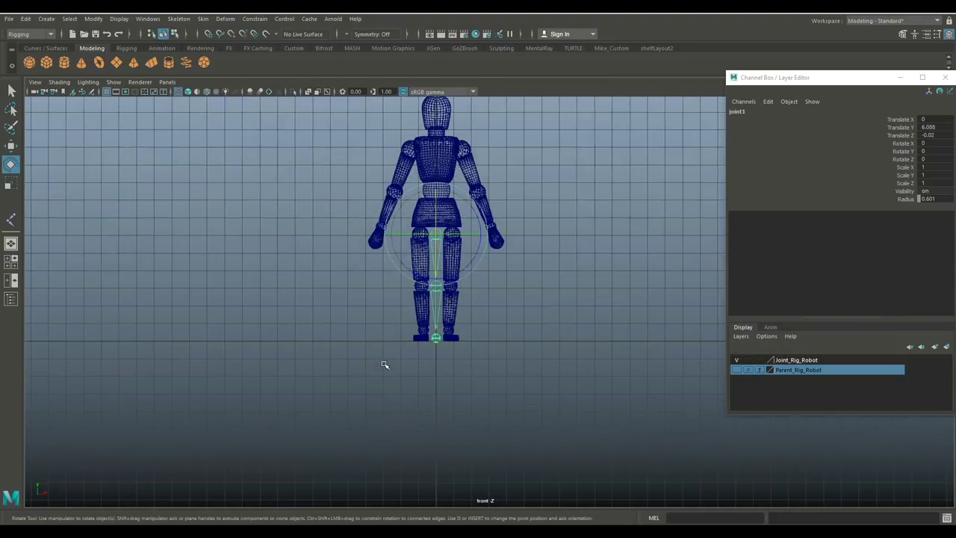
scroll(386, 364, "up", 3)
middle_click_drag(392, 346, 396, 404, "alt")
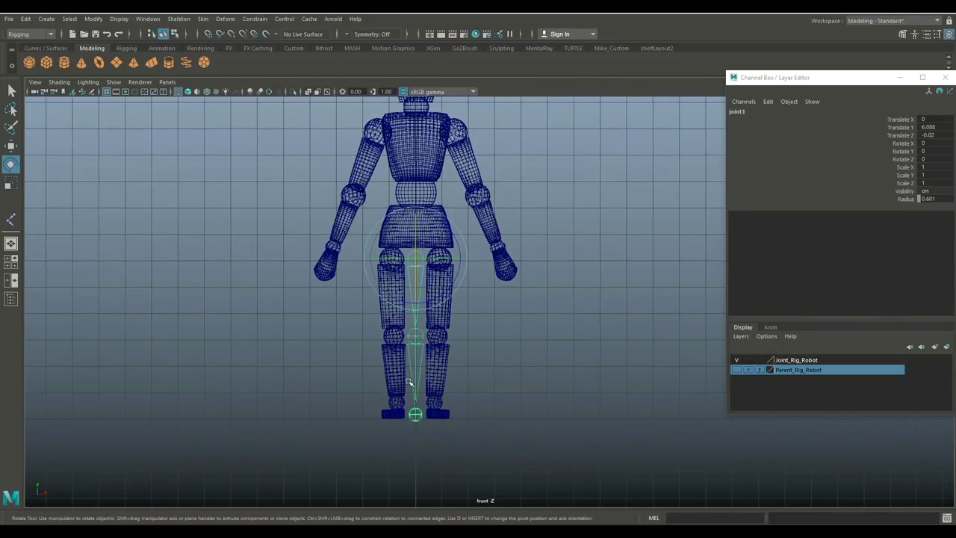
key("w")
scroll(463, 292, "up", 3)
scroll(438, 246, "up", 2)
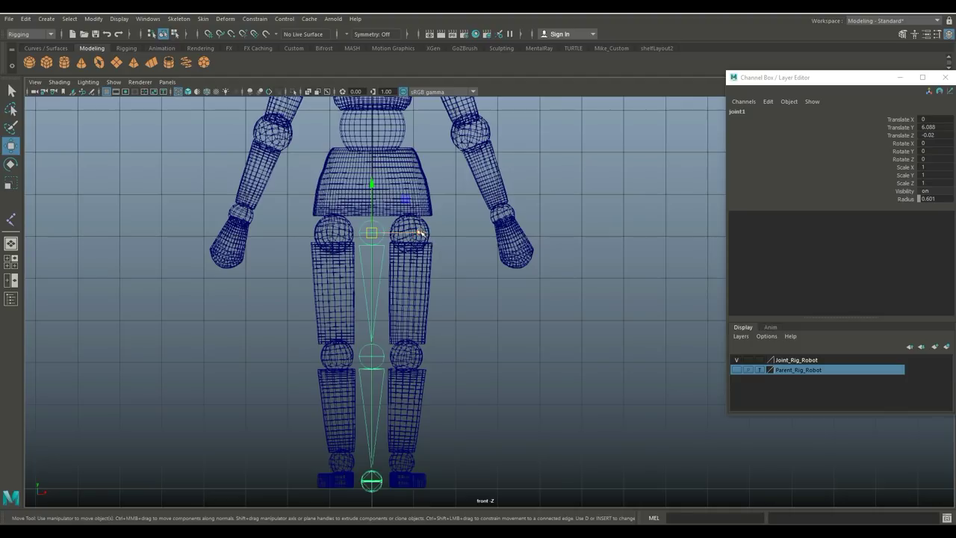
left_click_drag(420, 234, 458, 234)
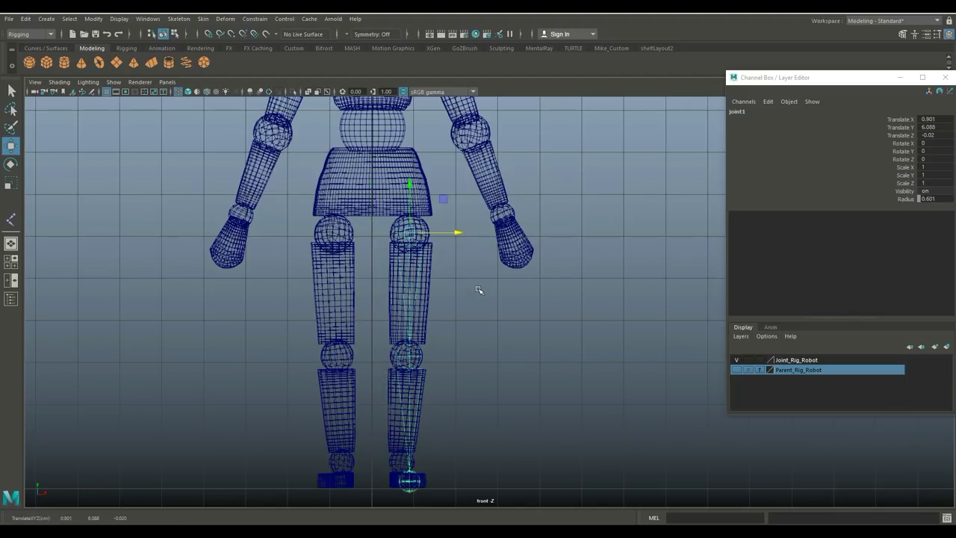
key("e")
left_click_drag(462, 241, 463, 241)
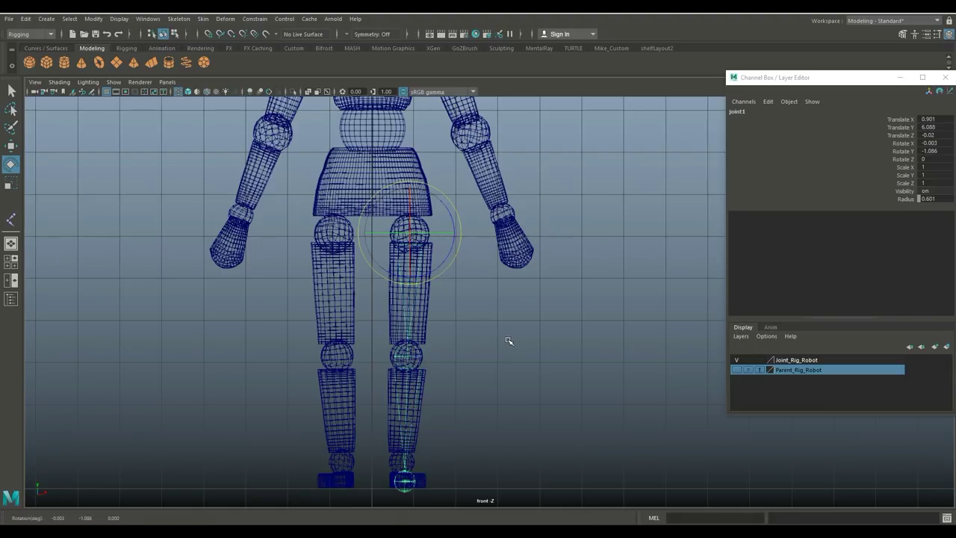
Reset the Mirror Joint options and mirror the leg joint chain across YZ with the Behavior function
scroll(508, 349, "down", 1)
middle_click_drag(507, 349, 534, 381, "alt")
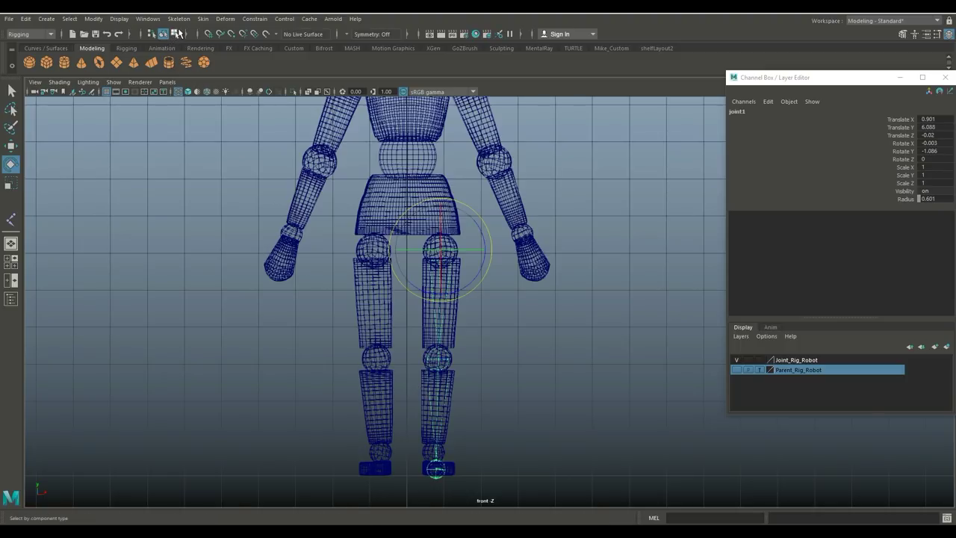
left_click(181, 20)
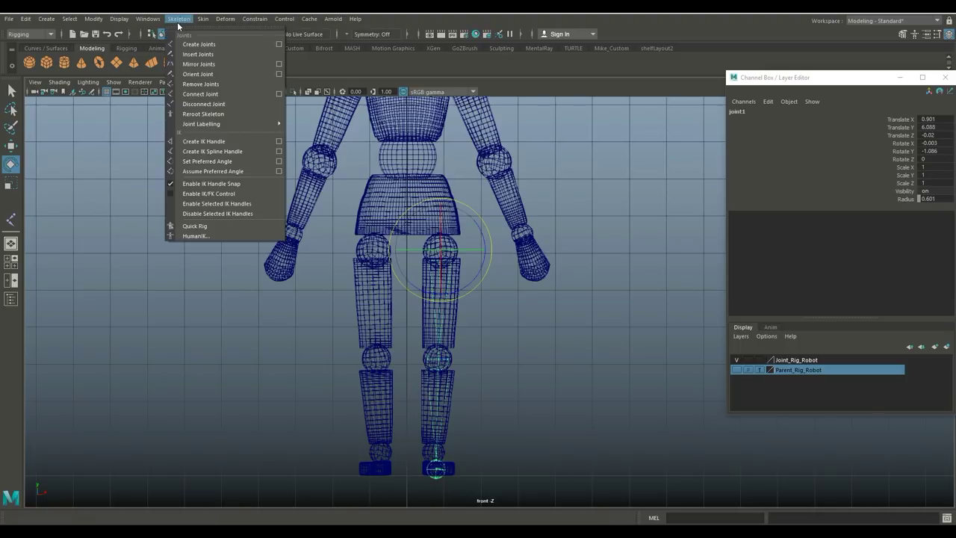
left_click(279, 64)
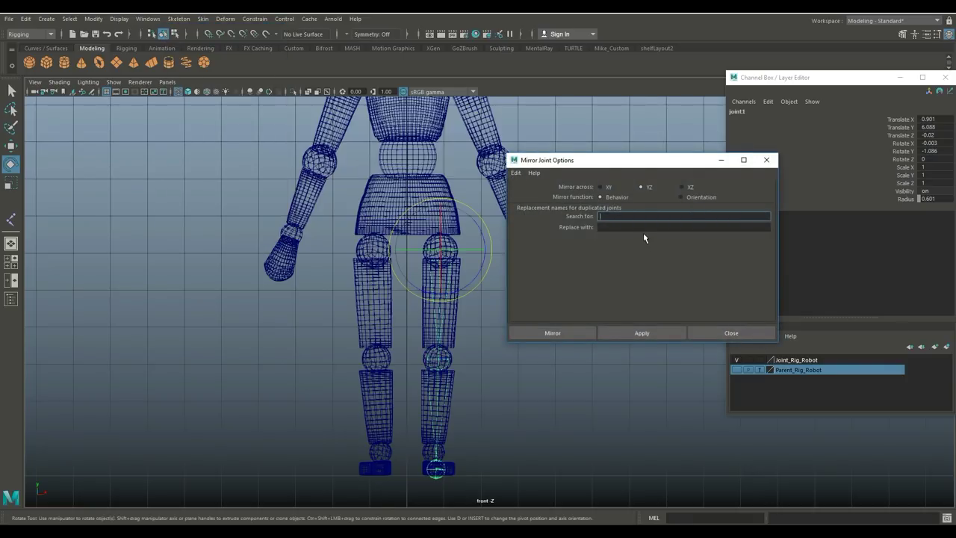
left_click(517, 174)
left_click(537, 193)
left_click(642, 188)
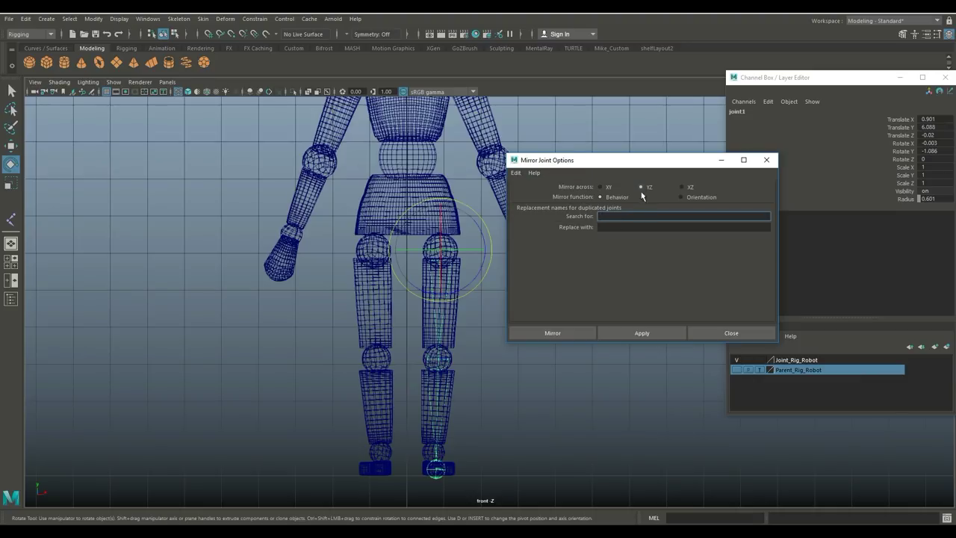
left_click(643, 334)
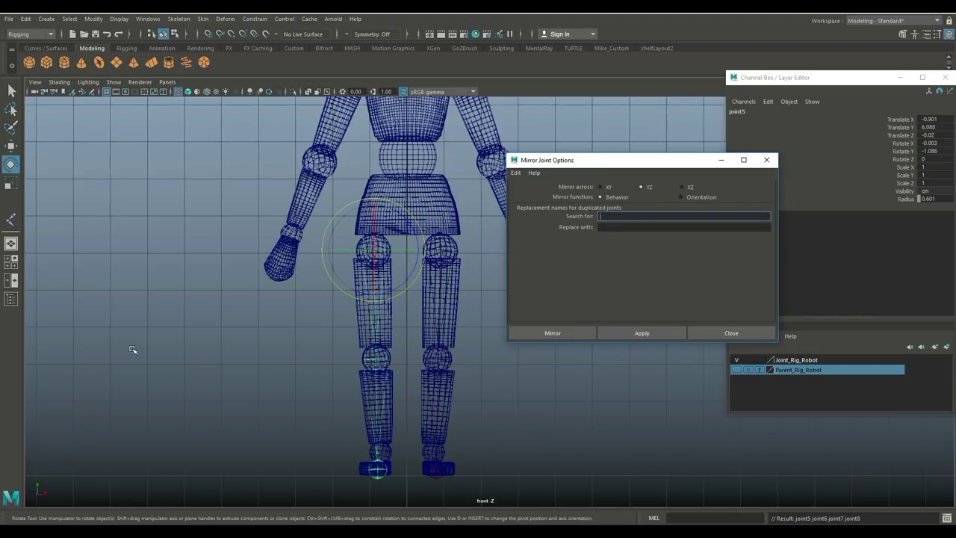
Close the mirror options and inspect the mirrored leg joints from several angles in the perspective view
left_click(11, 262)
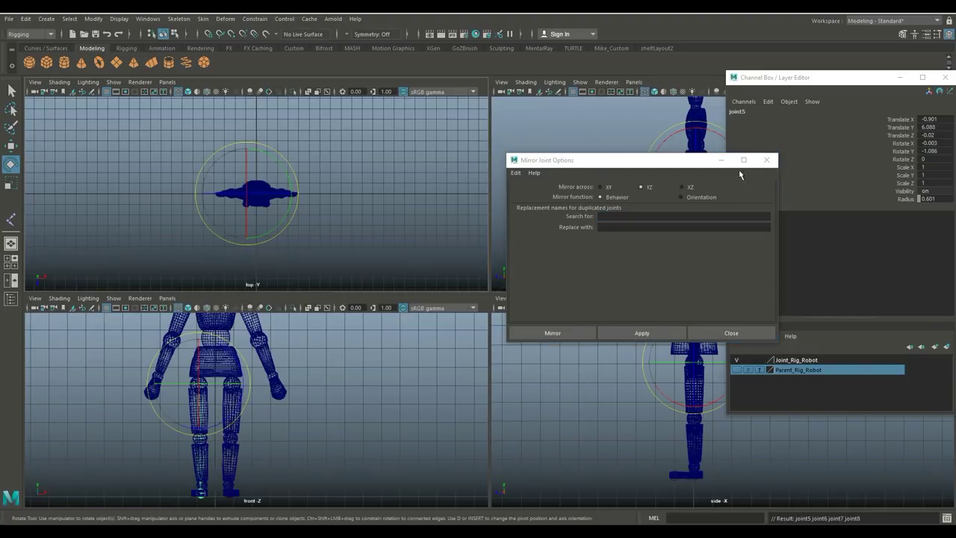
left_click(767, 160)
key("space")
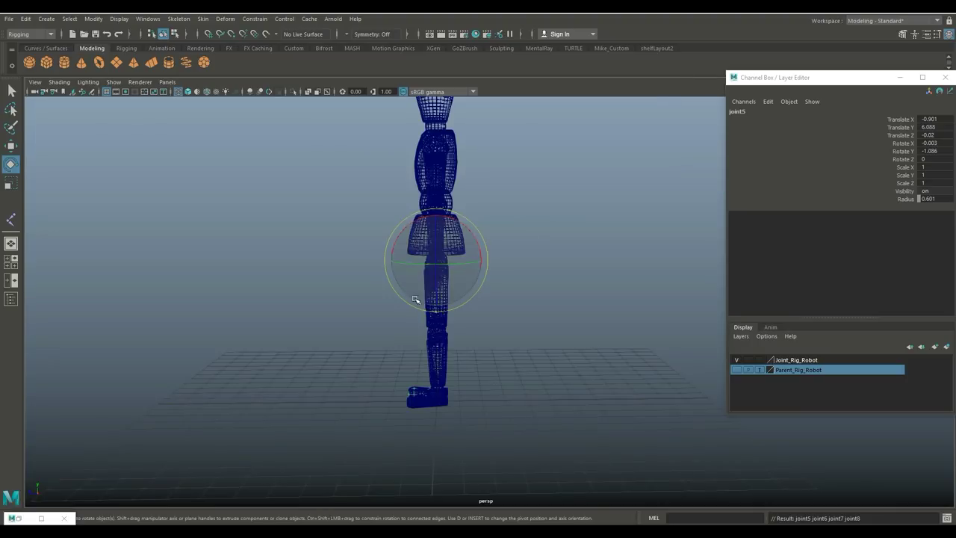
left_click_drag(416, 298, 482, 310, "alt")
scroll(501, 331, "up", 3)
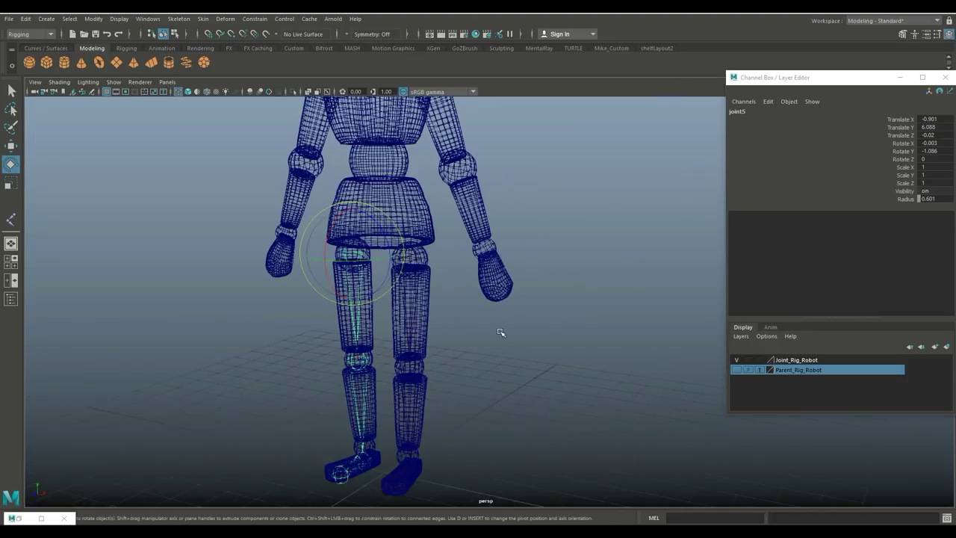
middle_click_drag(502, 331, 500, 380, "alt")
scroll(504, 379, "down", 3)
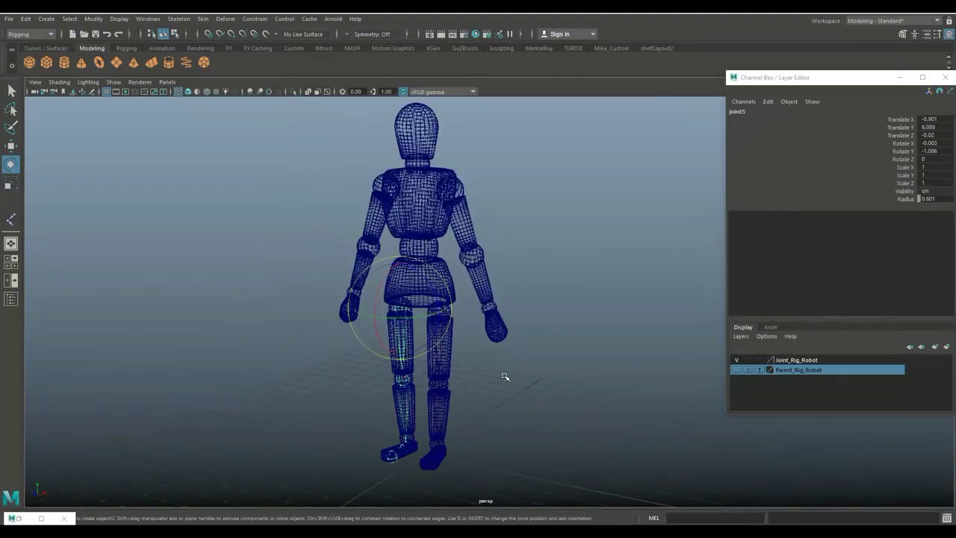
left_click_drag(506, 377, 347, 399, "alt")
Create an arm joint chain in the side view with joints at the shoulder, elbow, wrist and hand
left_click(10, 261)
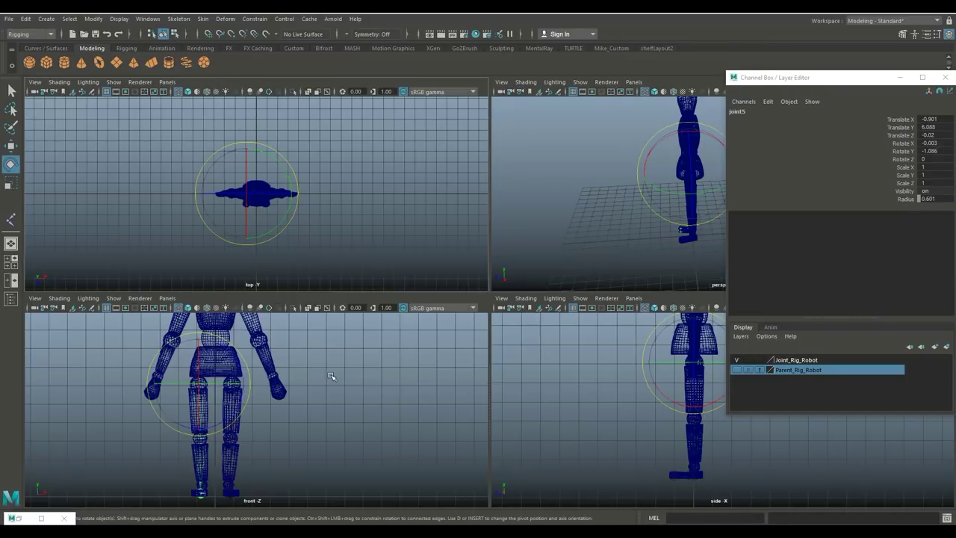
key("space")
middle_click_drag(600, 381, 450, 361, "alt")
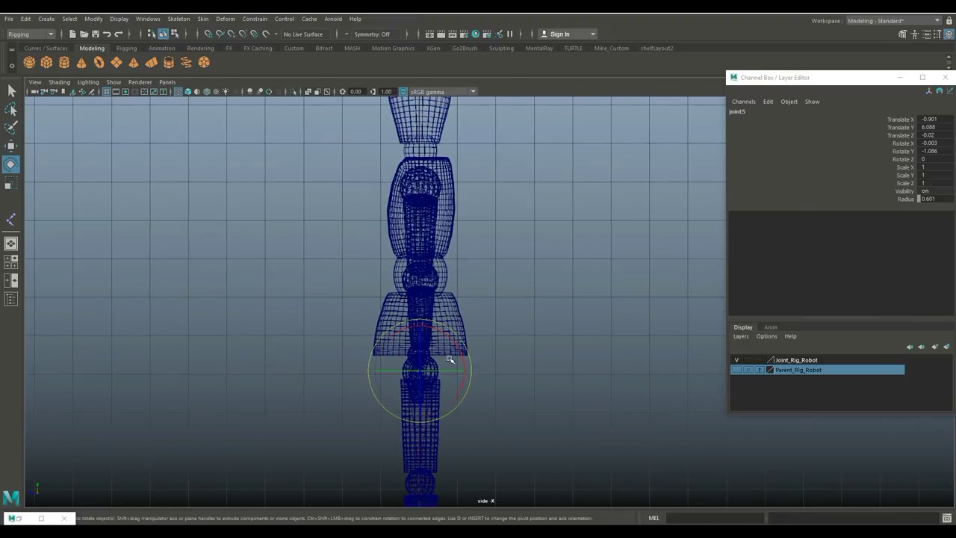
left_click(178, 18)
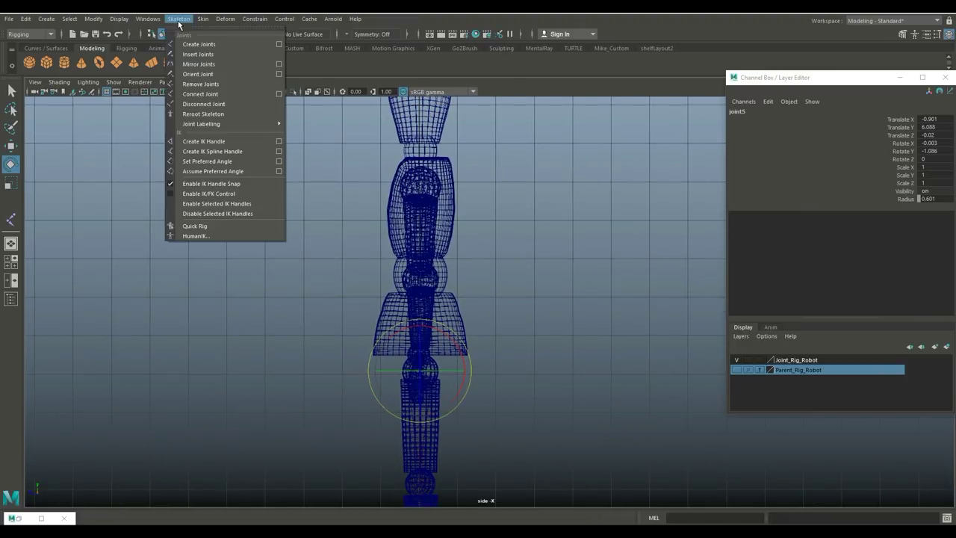
left_click(213, 44)
scroll(559, 261, "up", 4)
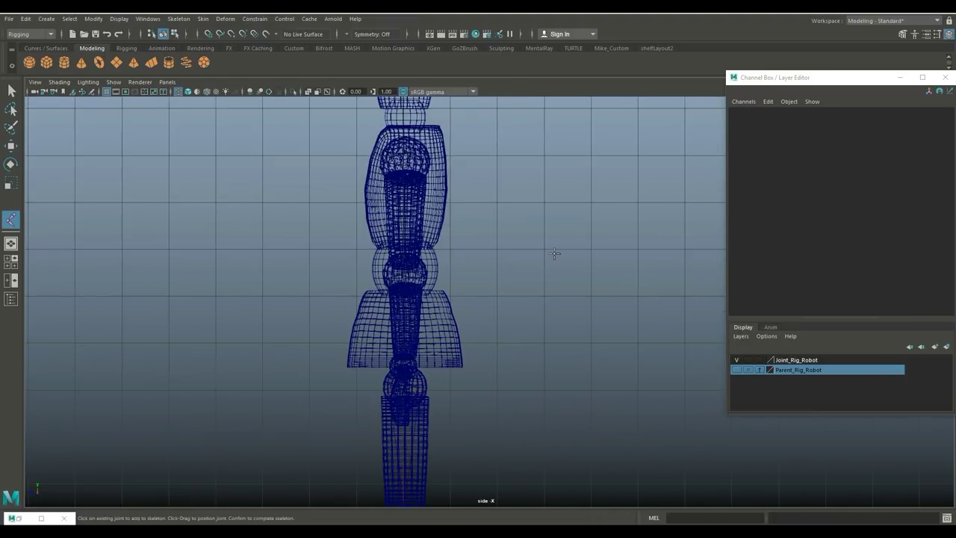
left_click(416, 186)
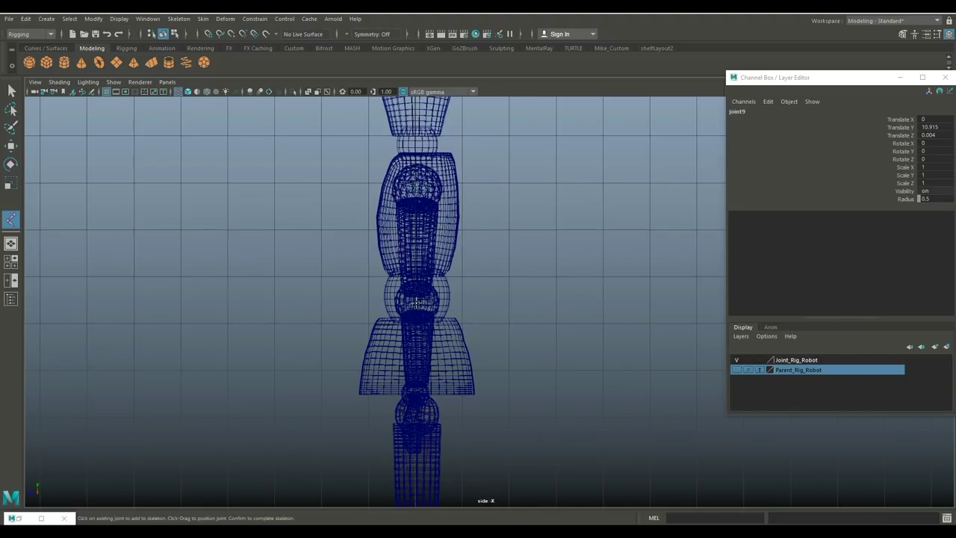
left_click(416, 303)
middle_click_drag(442, 323, 460, 193, "alt")
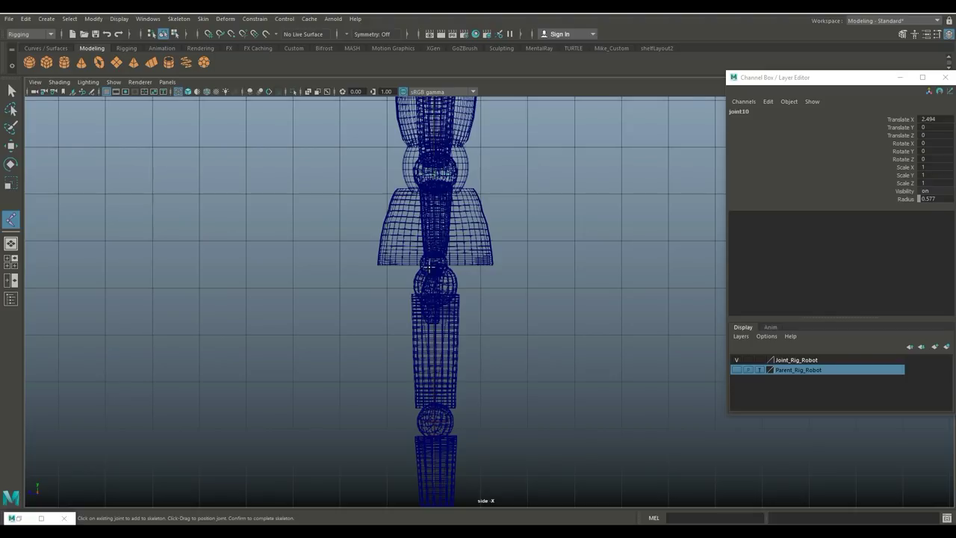
left_click(434, 307)
left_click(436, 307)
In the front view, move the arm joint chain to the shoulder at Translate X 1.41 and rotate its root to Rotate Y -20.863
left_click(12, 262)
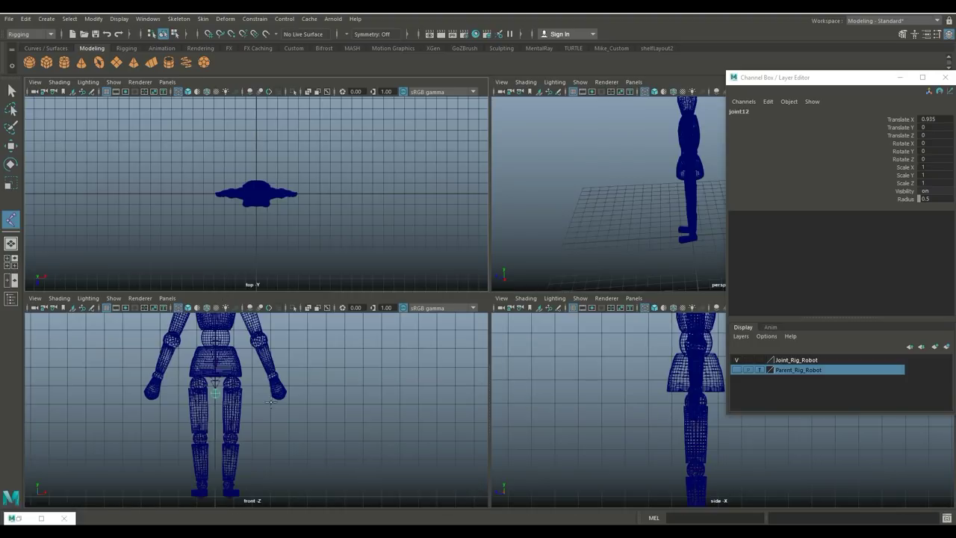
key("space")
scroll(499, 404, "up", 4)
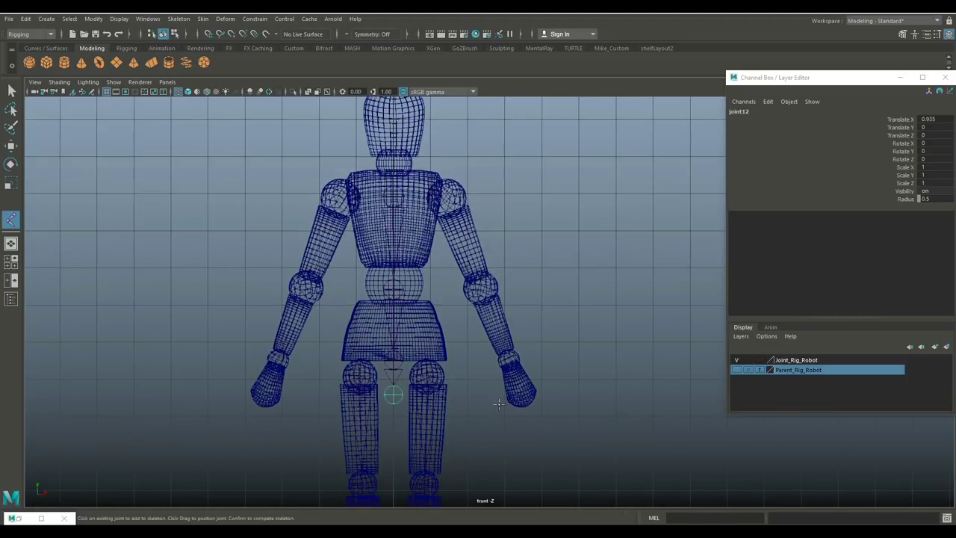
middle_click_drag(503, 397, 501, 409, "alt")
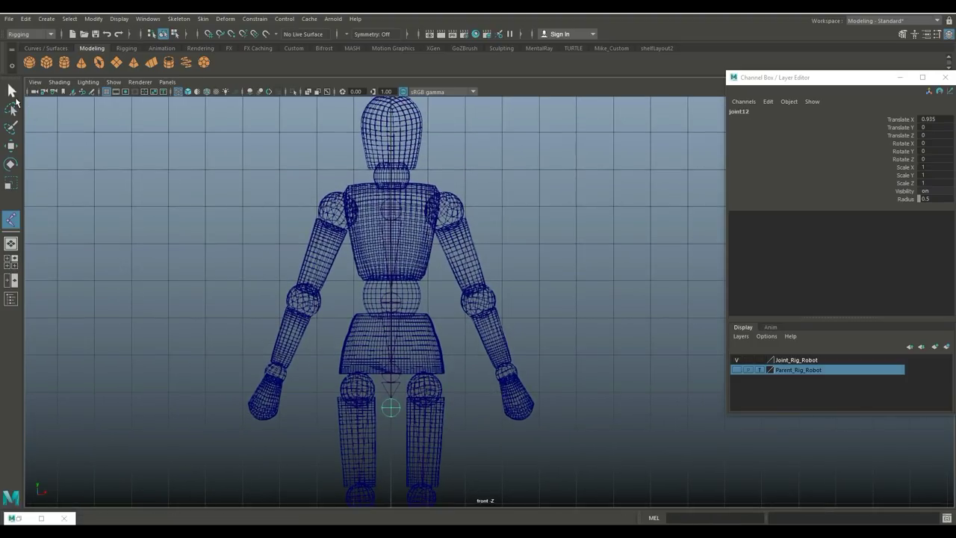
left_click(13, 93)
key("w")
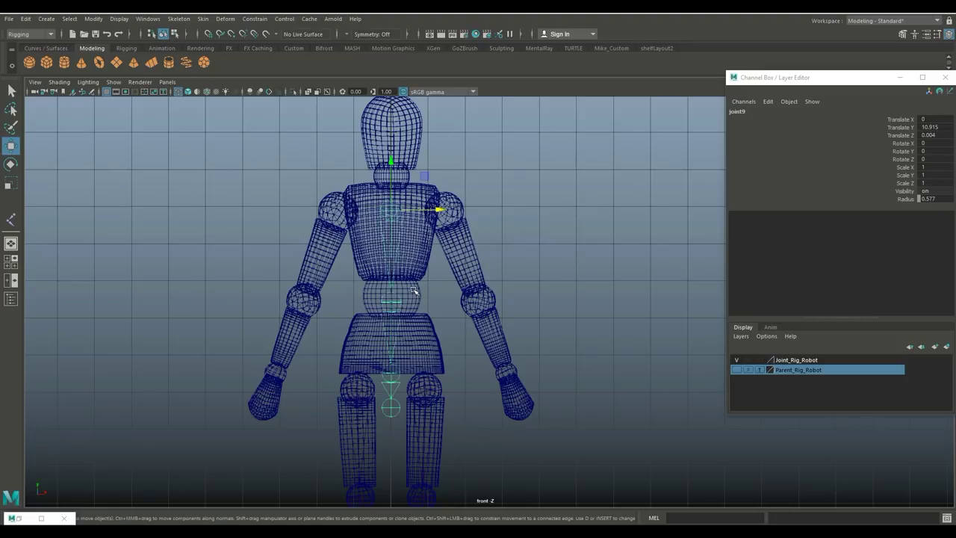
left_click_drag(447, 213, 502, 184)
key("e")
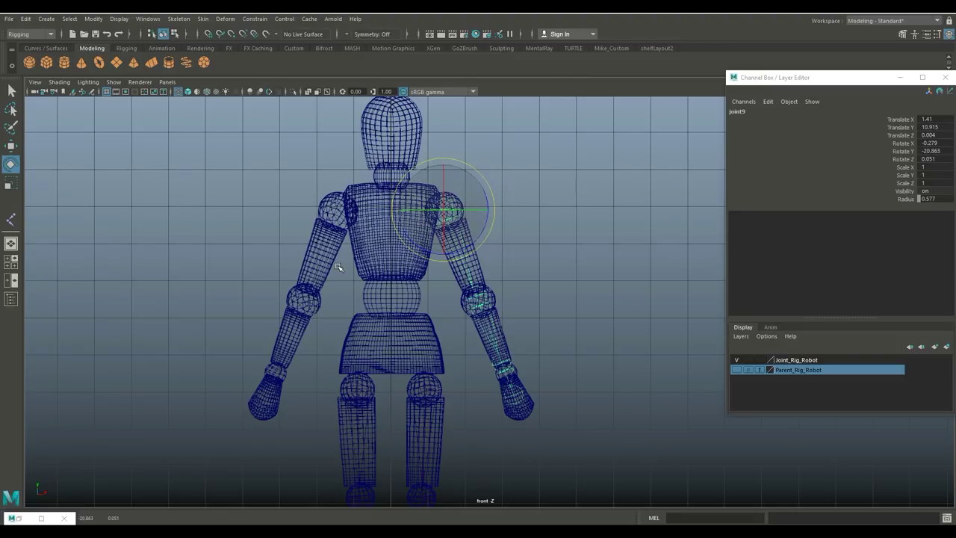
Check the arm joint chain in the side view, mirror it to the opposite shoulder, and inspect both arms in perspective
left_click(11, 263)
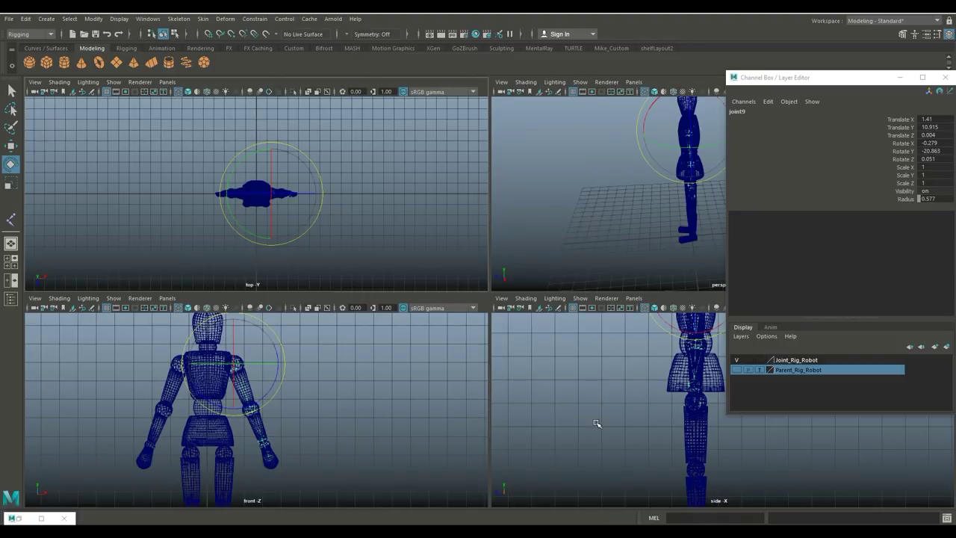
key("space")
right_click_drag(464, 299, 380, 242, "alt")
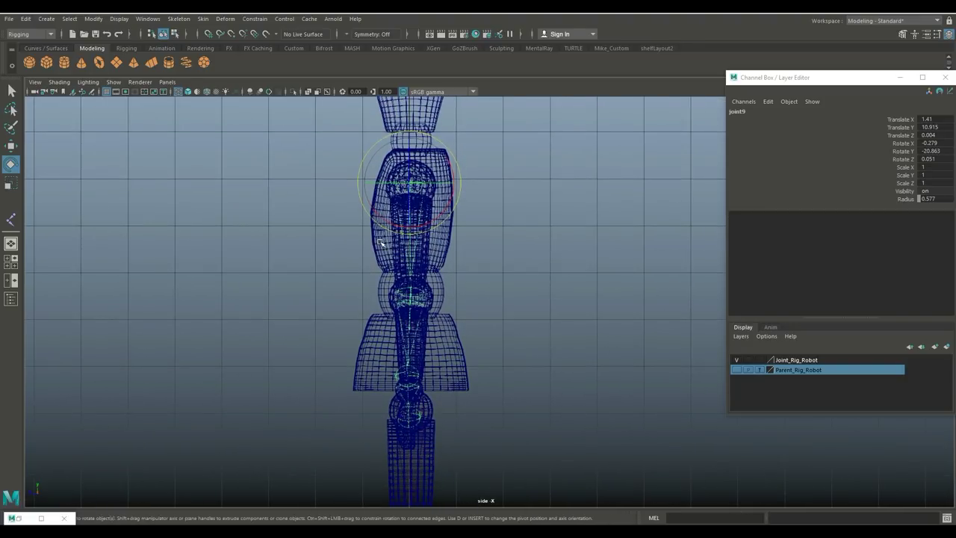
key("space")
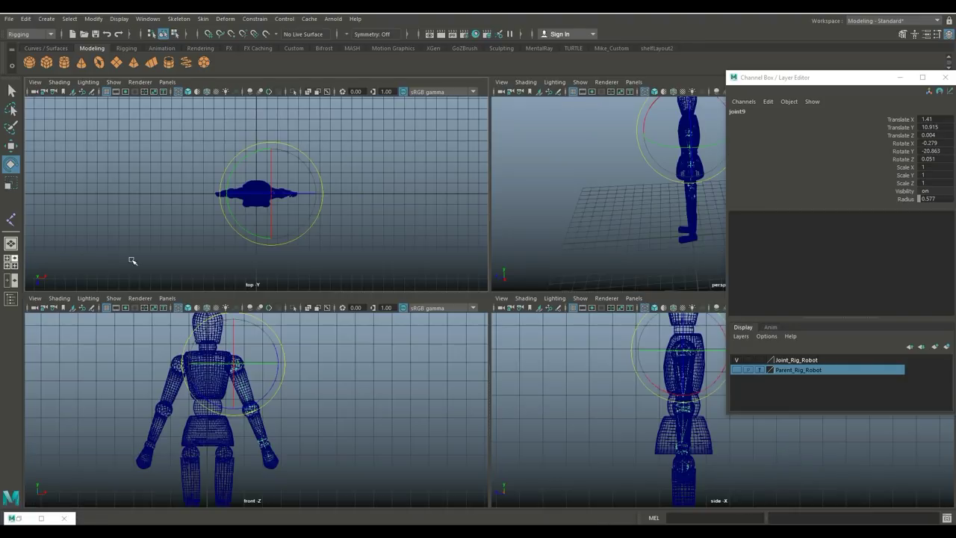
key("space")
middle_click_drag(402, 326, 489, 327, "alt")
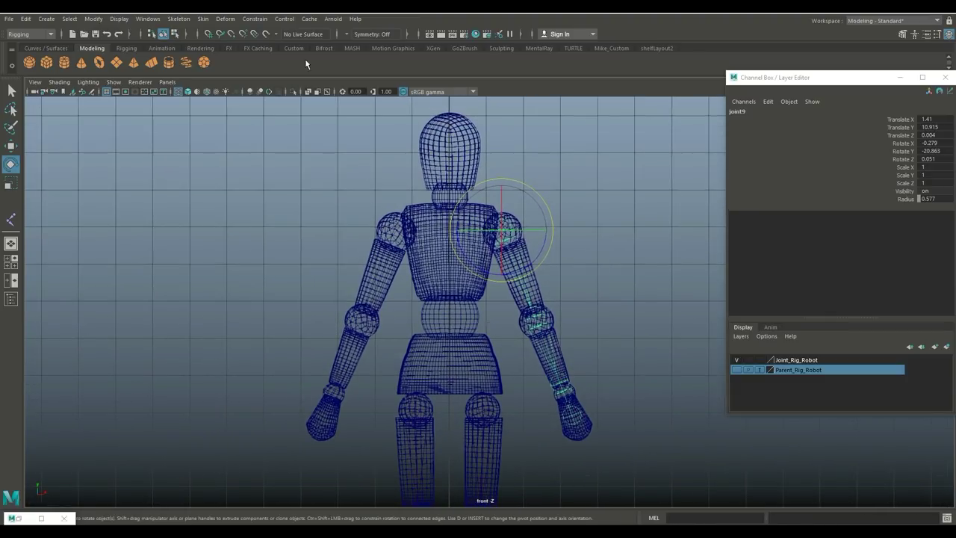
left_click(177, 19)
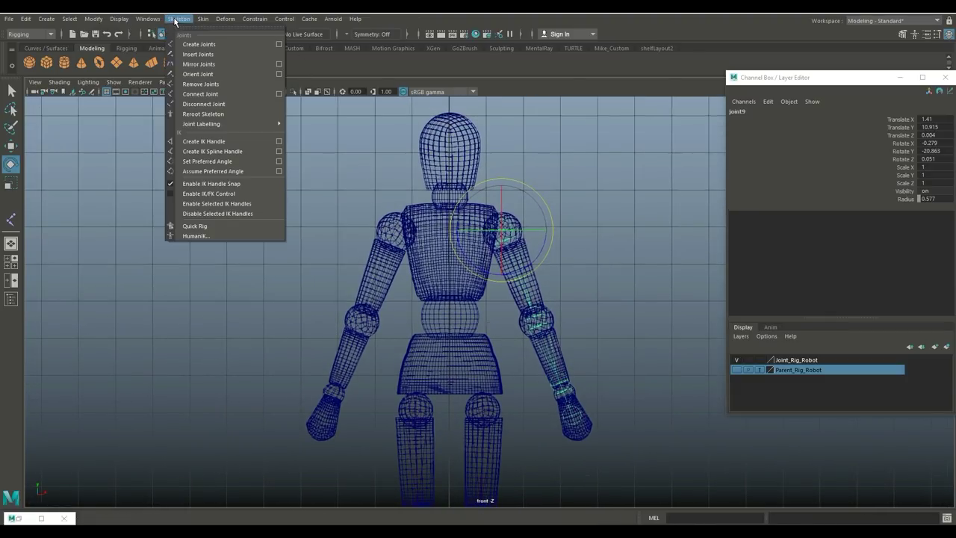
left_click(225, 63)
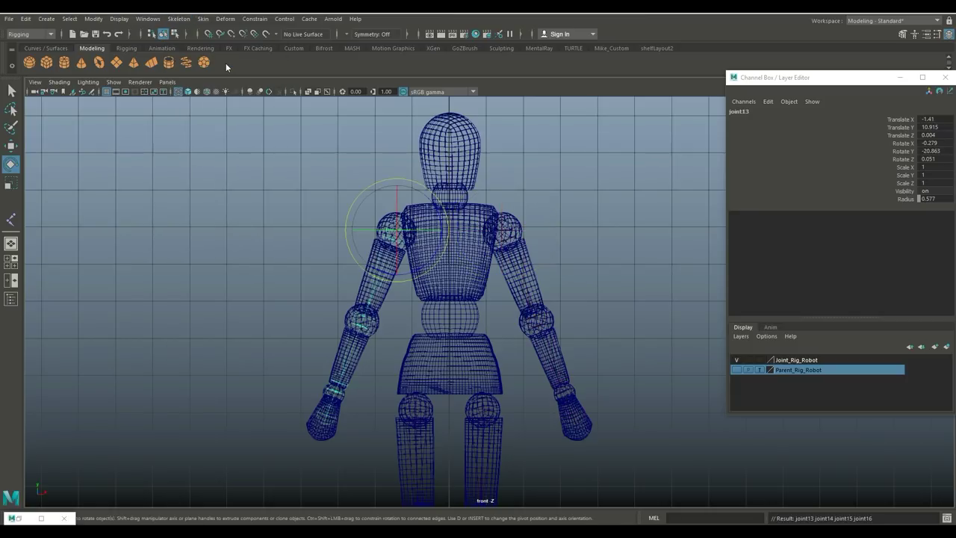
left_click(12, 264)
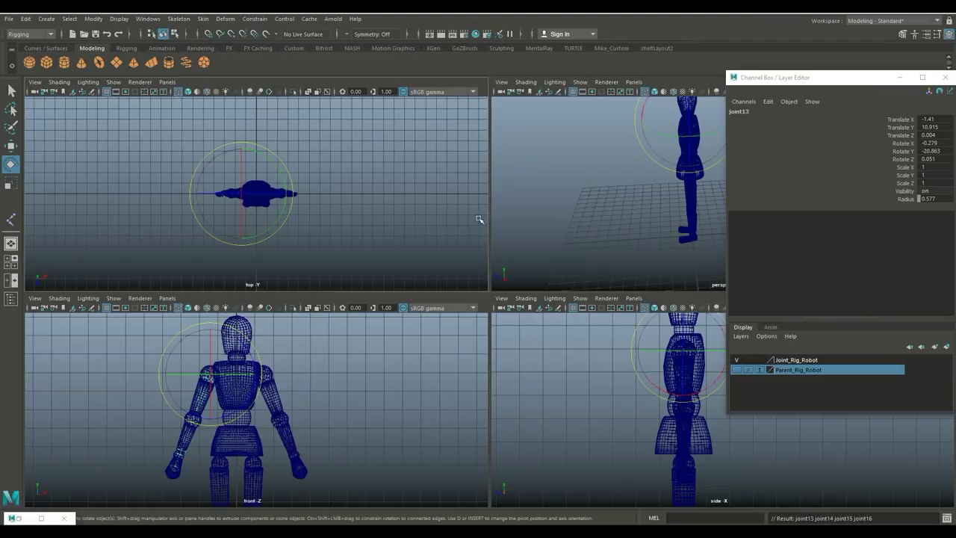
key("space")
left_click_drag(533, 252, 579, 284, "alt")
scroll(576, 293, "up", 3)
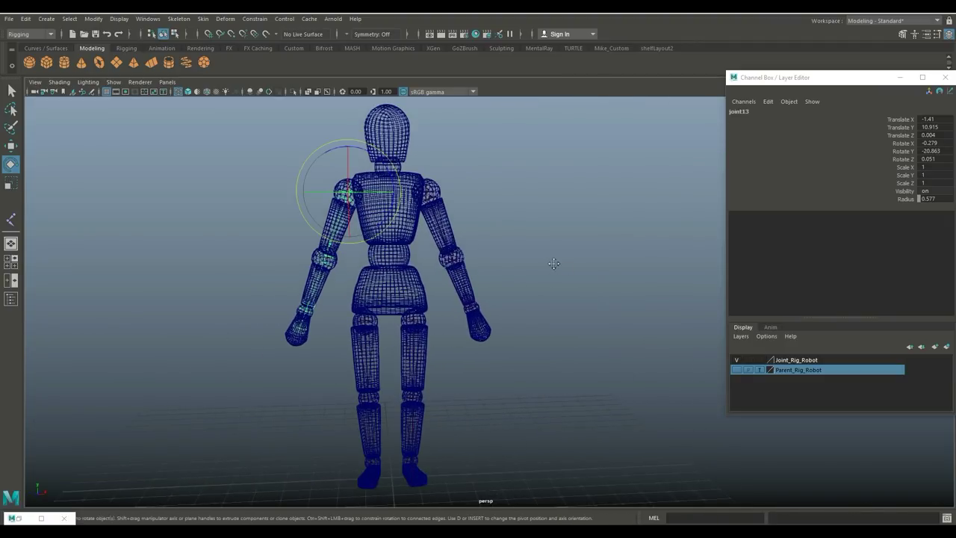
middle_click_drag(554, 263, 578, 268, "alt")
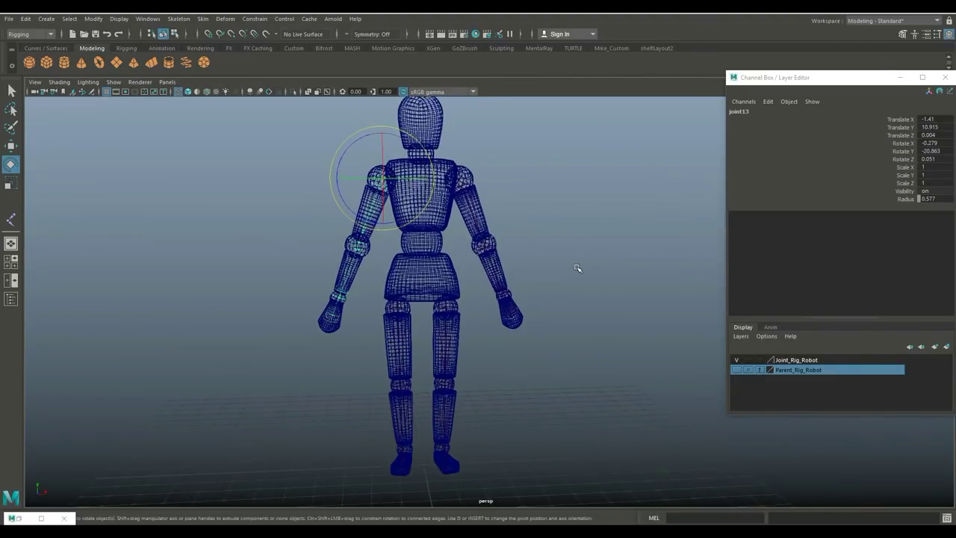
Create a vertical spine joint chain in the front view with joints at the pelvis, waist, chest, neck and top of the head
left_click(10, 262)
key("space")
middle_click_drag(425, 398, 421, 296, "alt")
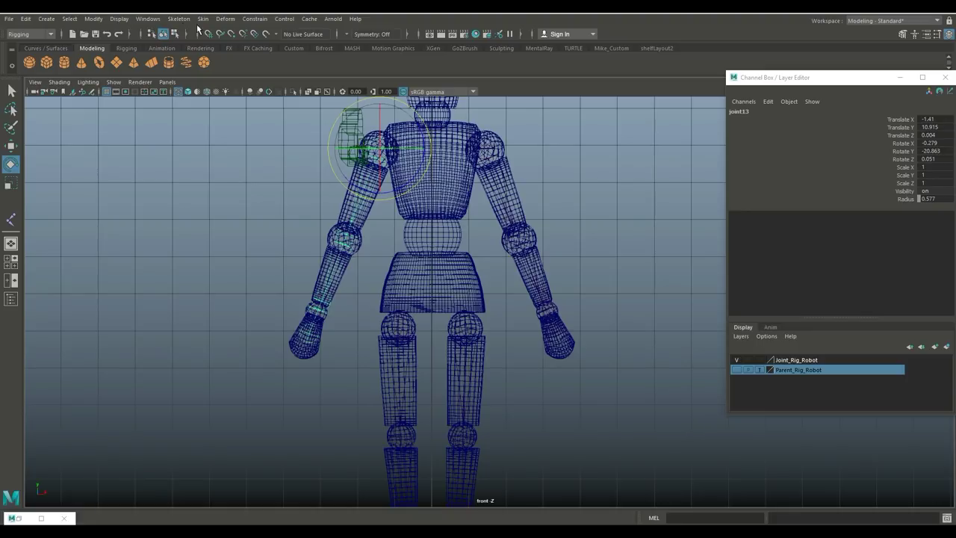
left_click(170, 19)
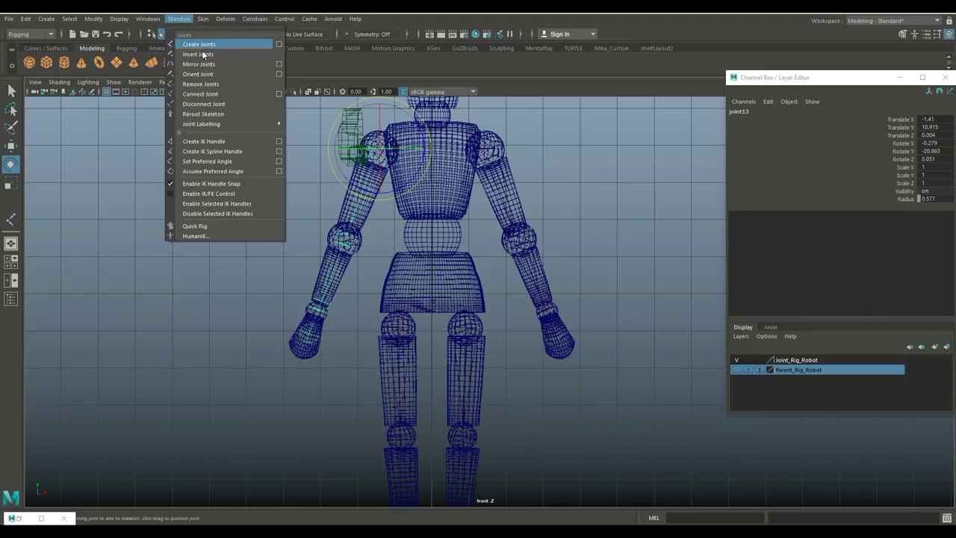
left_click(209, 45)
scroll(404, 331, "up", 3)
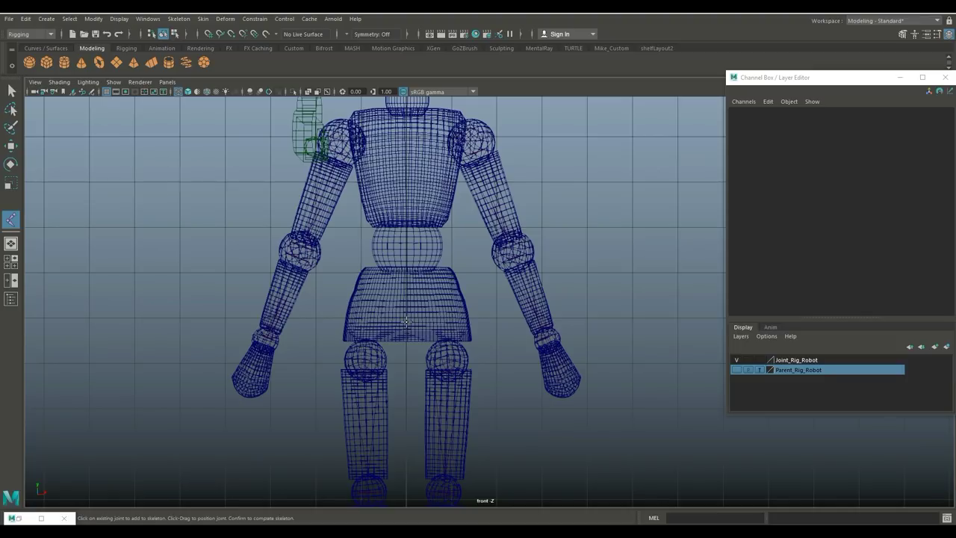
left_click(407, 315)
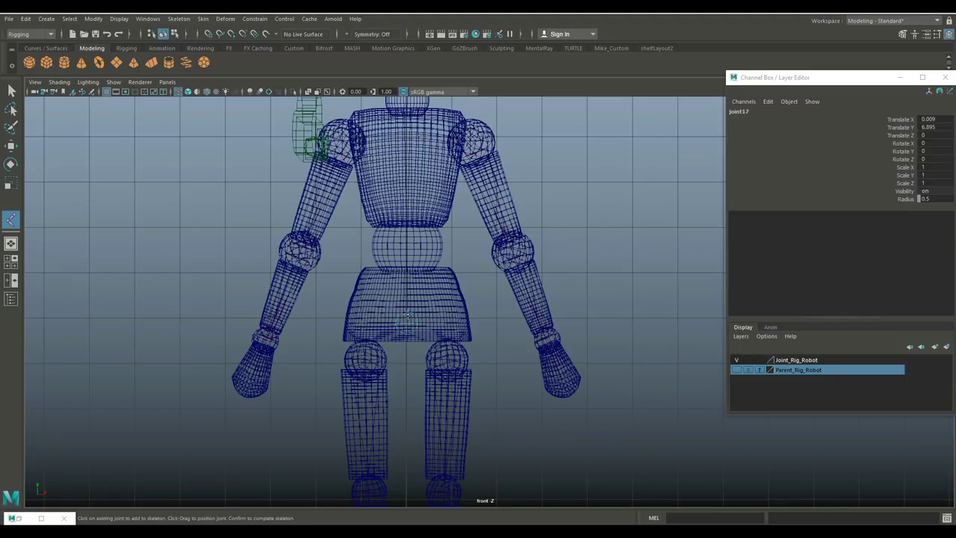
left_click(407, 248)
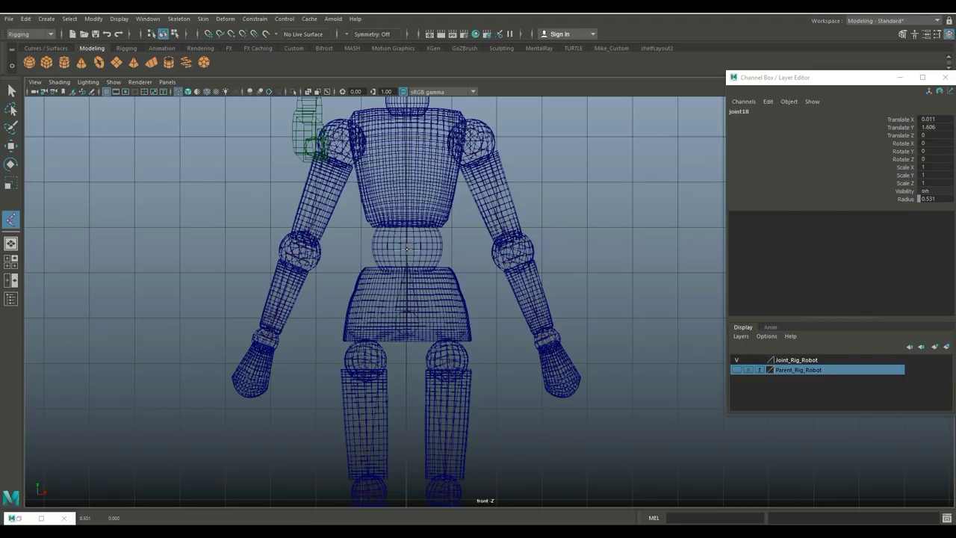
middle_click_drag(407, 248, 422, 351, "alt")
middle_click_drag(416, 307, 415, 322, "alt")
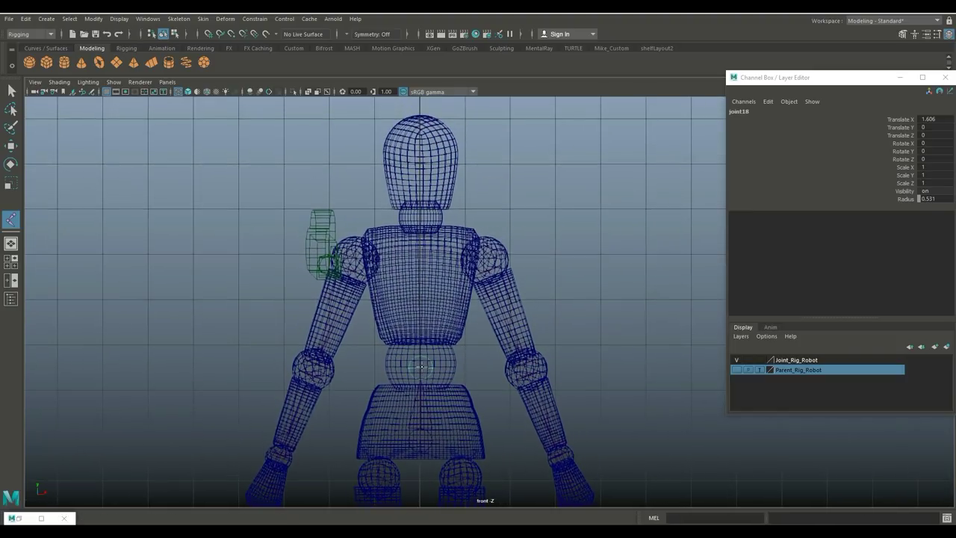
left_click(420, 280)
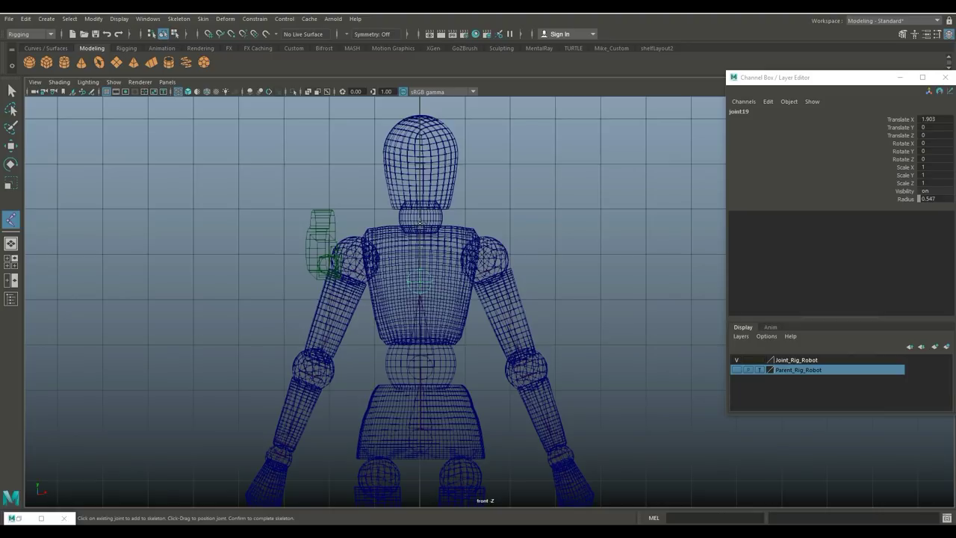
left_click(423, 221)
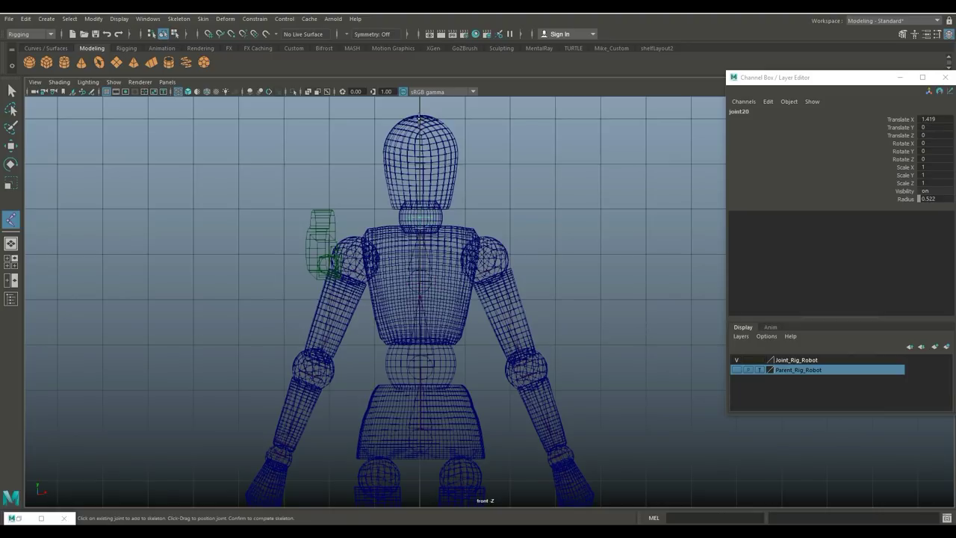
left_click(425, 119)
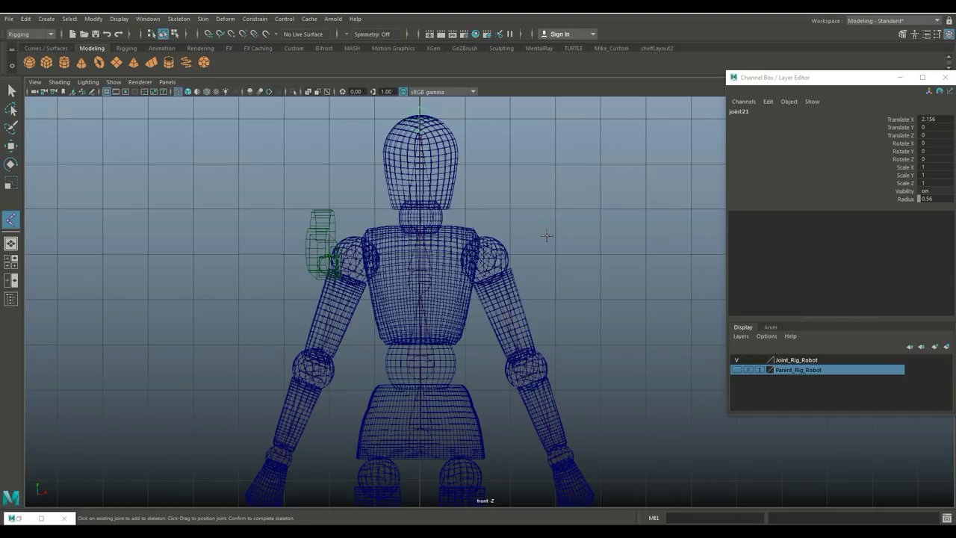
key("Return")
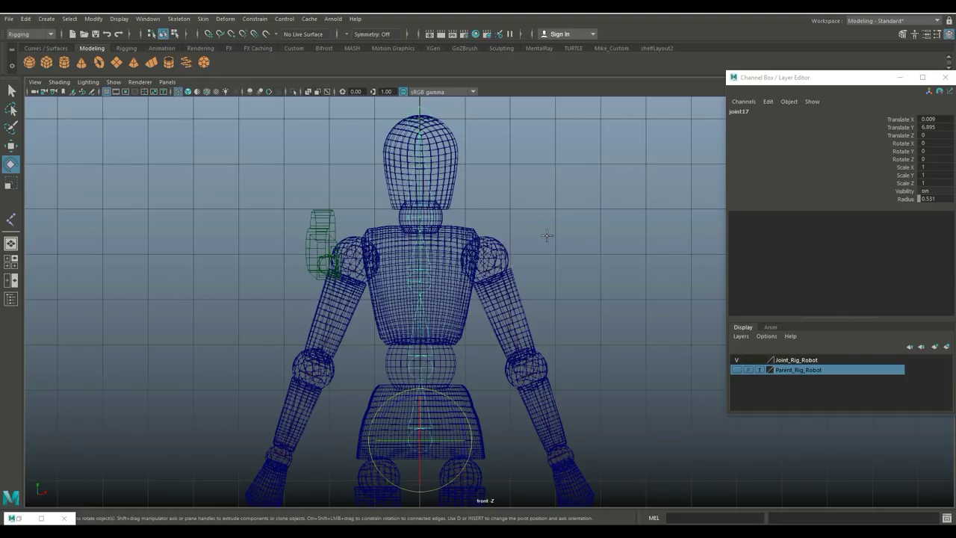
Examine the spine joint chain's alignment in the side and perspective views, including how the pelvis root sits relative to the leg joints
left_click(6, 262)
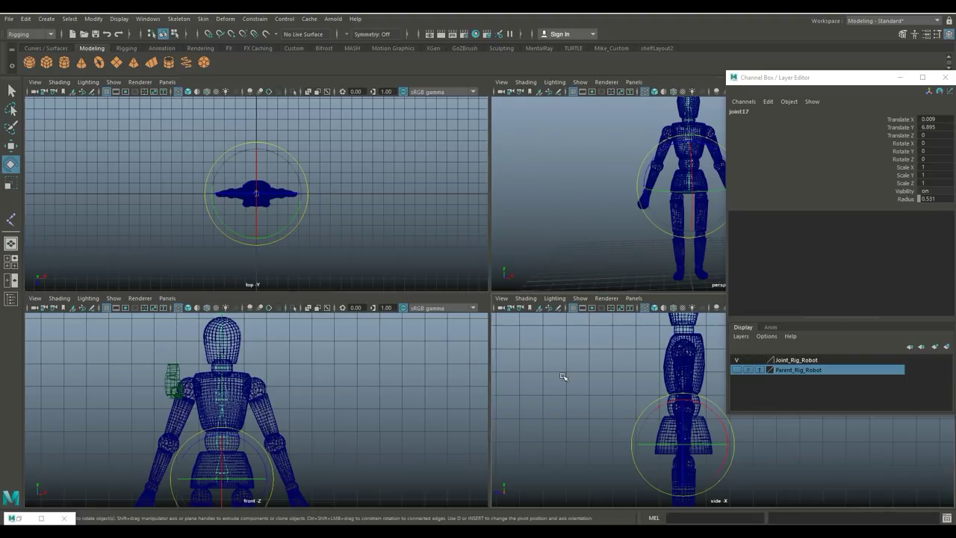
key("space")
mouse_move(530, 288)
middle_mouse_down("alt")
mouse_move(531, 393)
mouse_move(546, 399)
mouse_move(540, 294)
middle_mouse_up("alt")
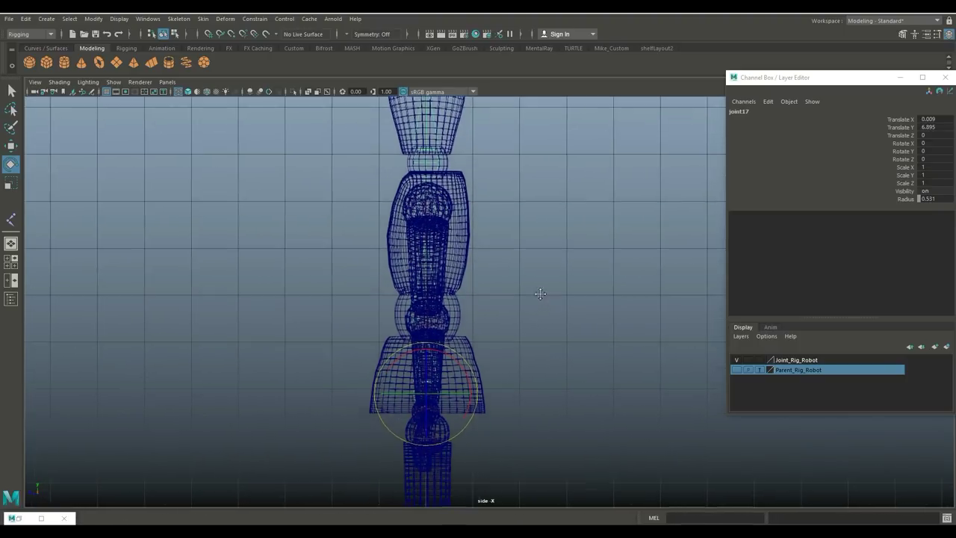
scroll(540, 291, "up", 2)
left_click(11, 262)
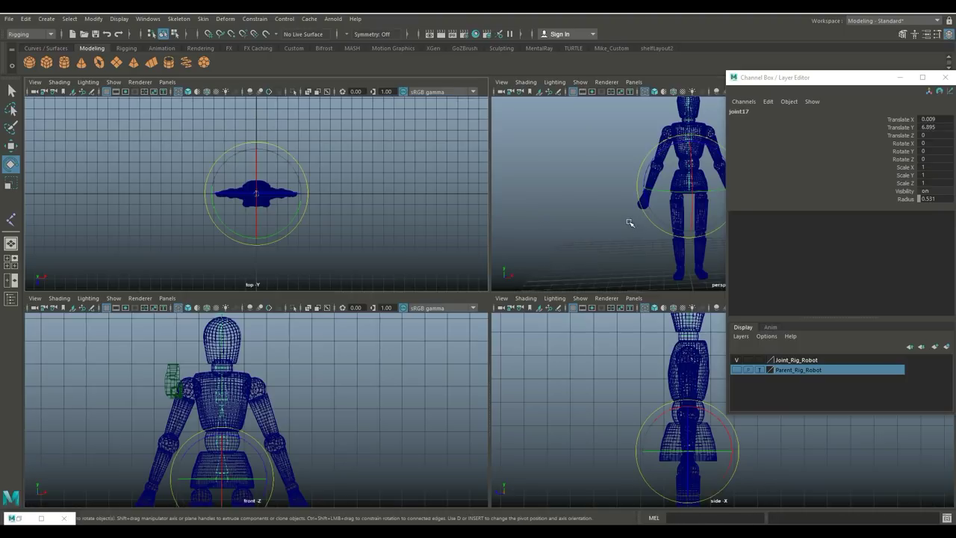
key("space")
scroll(487, 276, "down", 3)
middle_click_drag(497, 313, 441, 341, "alt")
scroll(499, 366, "up", 1)
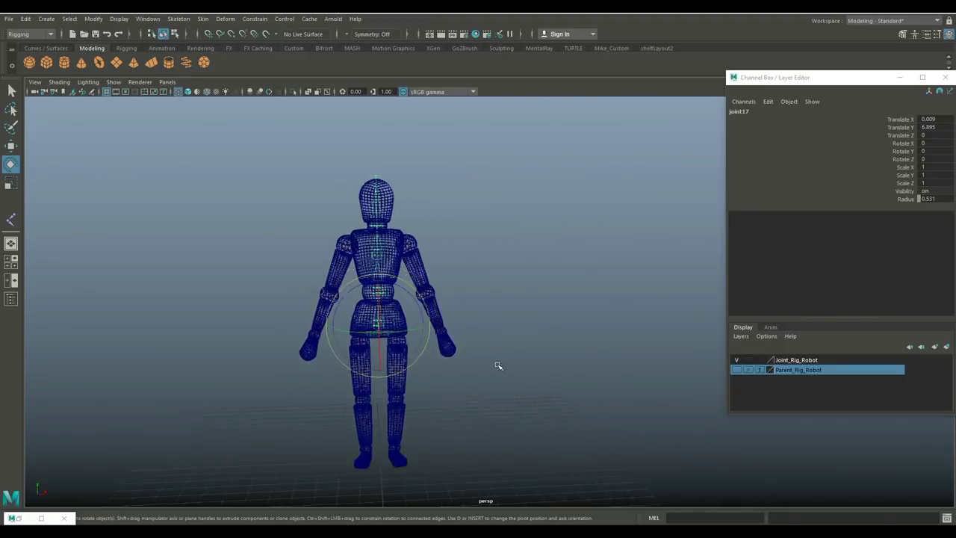
scroll(498, 366, "up", 1)
scroll(485, 364, "up", 2)
scroll(568, 292, "up", 1)
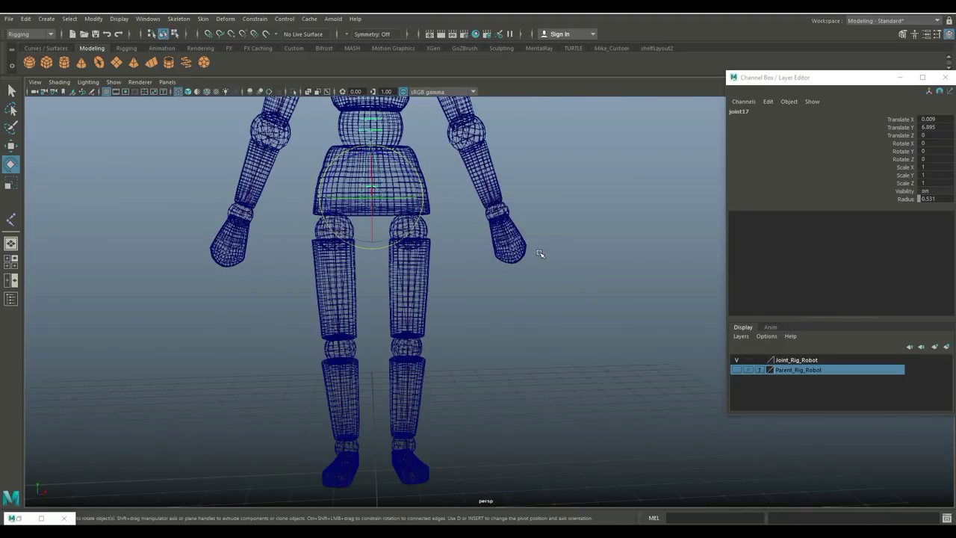
middle_click_drag(540, 254, 598, 327, "alt")
scroll(596, 326, "up", 3)
scroll(579, 325, "down", 1)
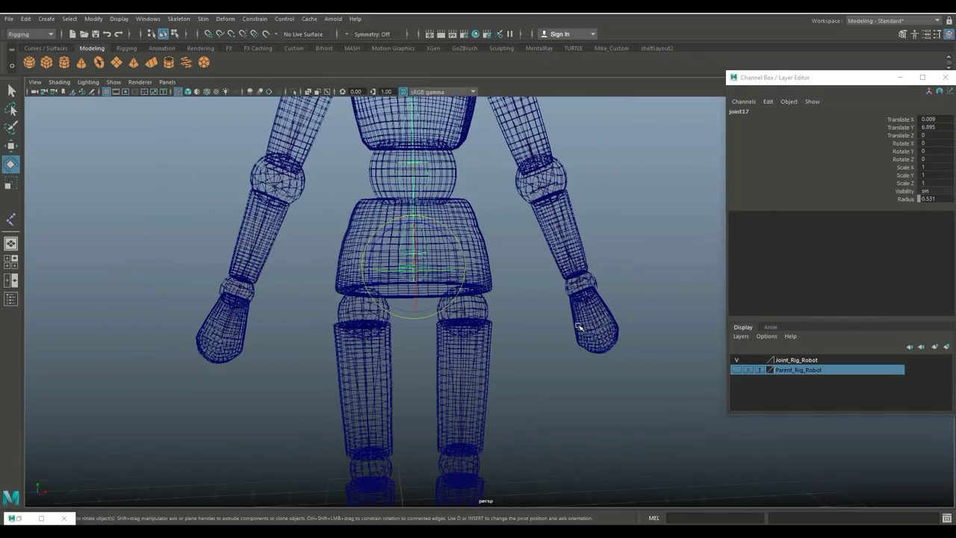
scroll(578, 344, "up", 1)
scroll(573, 346, "down", 1)
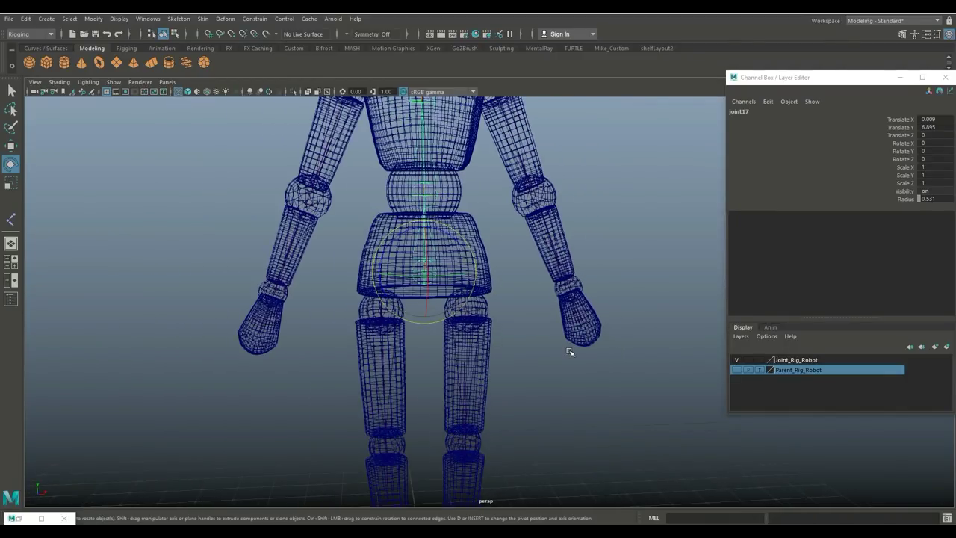
scroll(550, 334, "down", 2)
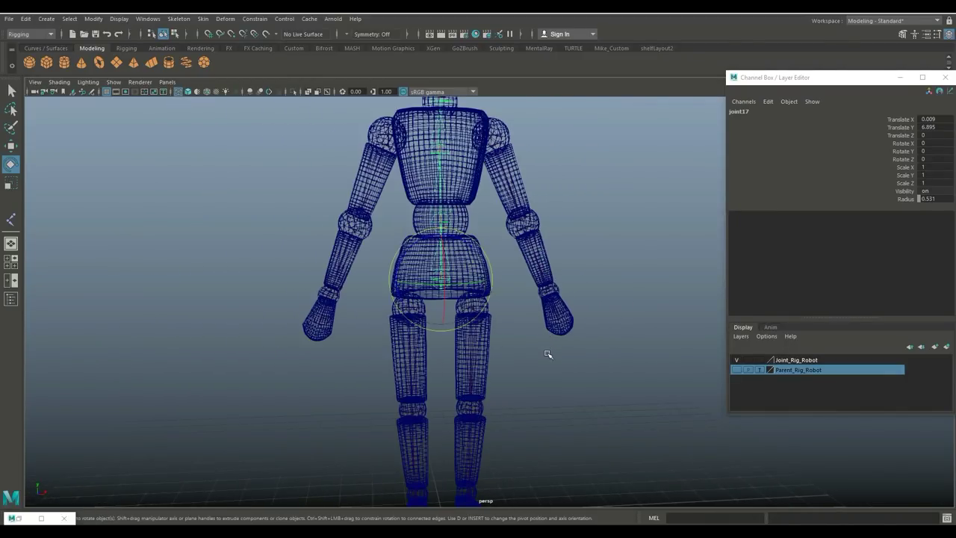
scroll(557, 366, "up", 2)
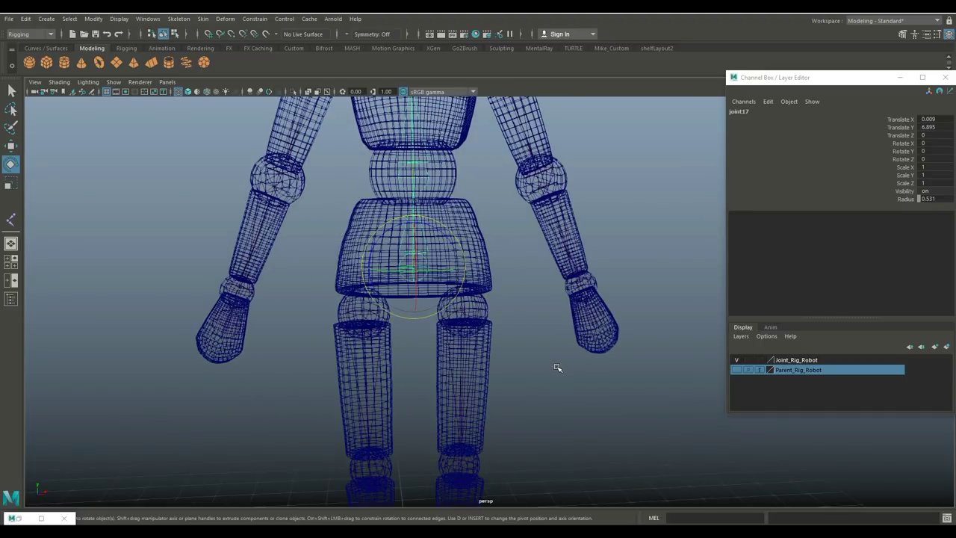
scroll(513, 388, "down", 1)
scroll(538, 367, "up", 3)
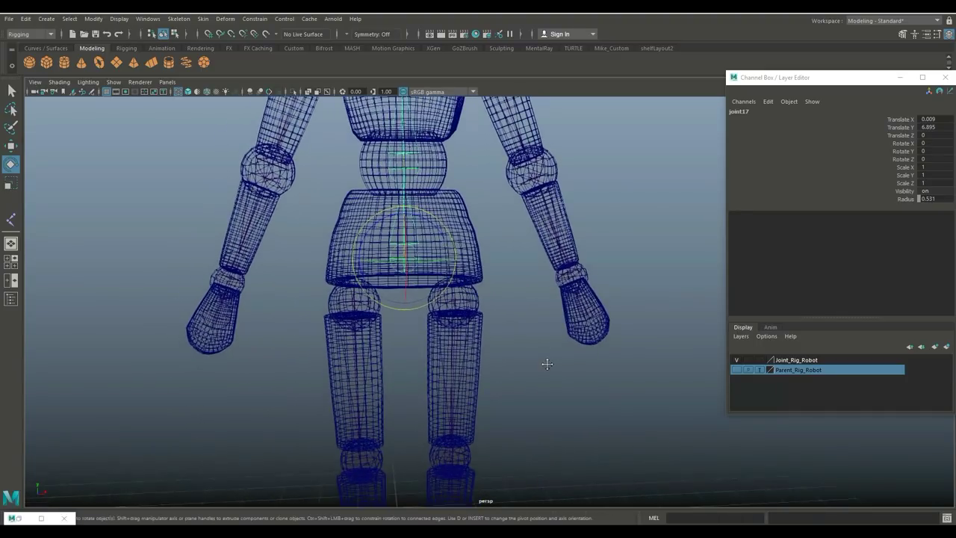
Parent the hip joint of the leg on the positive X side to the spine's pelvis root joint
scroll(547, 363, "up", 2)
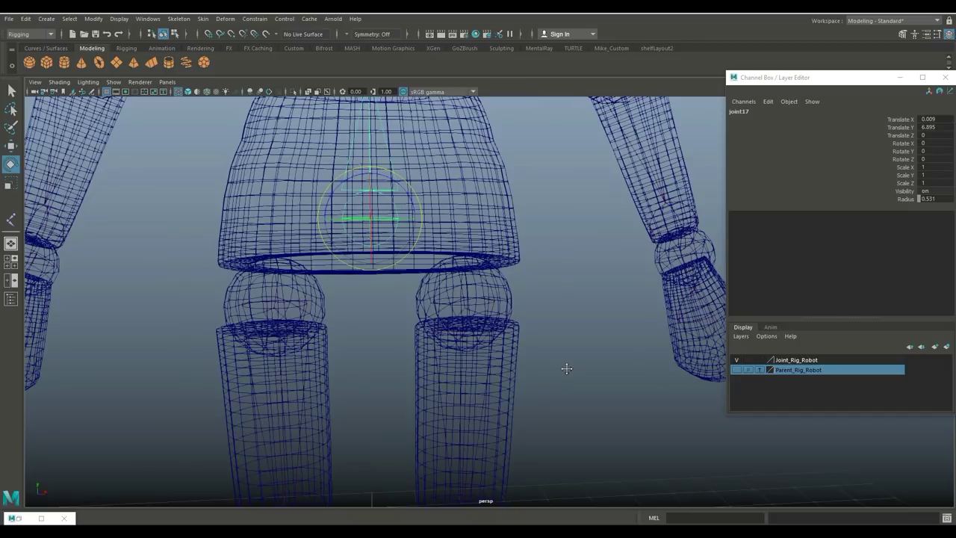
scroll(535, 365, "up", 2)
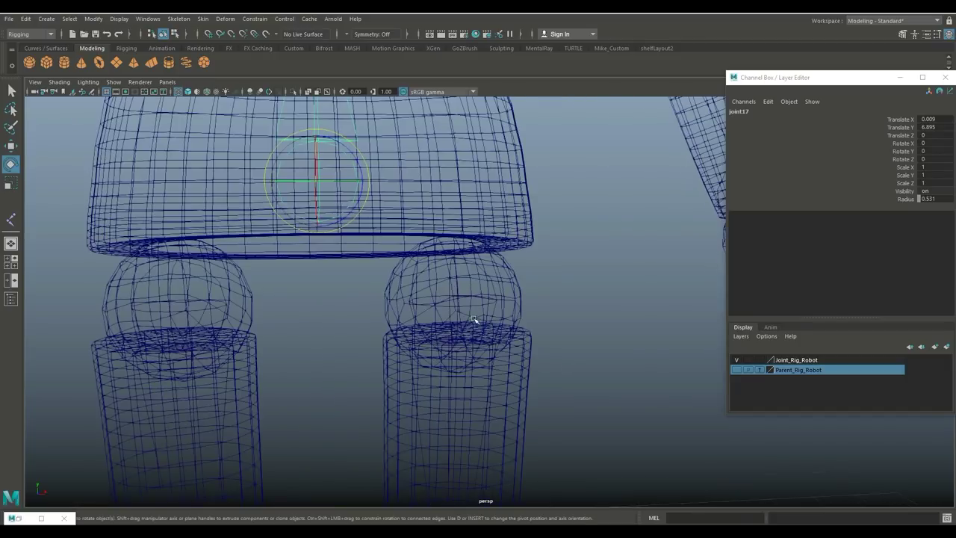
left_click(423, 307)
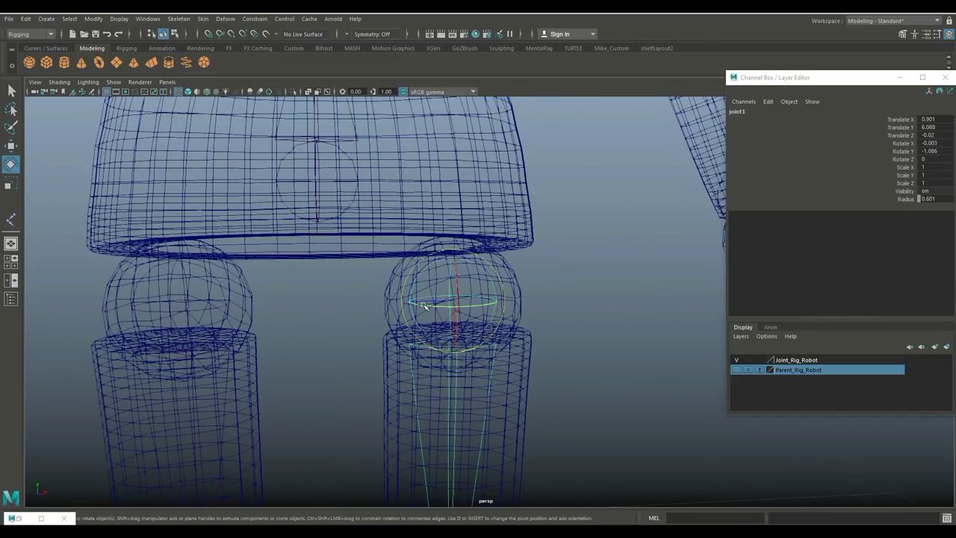
left_click(359, 177)
key("p")
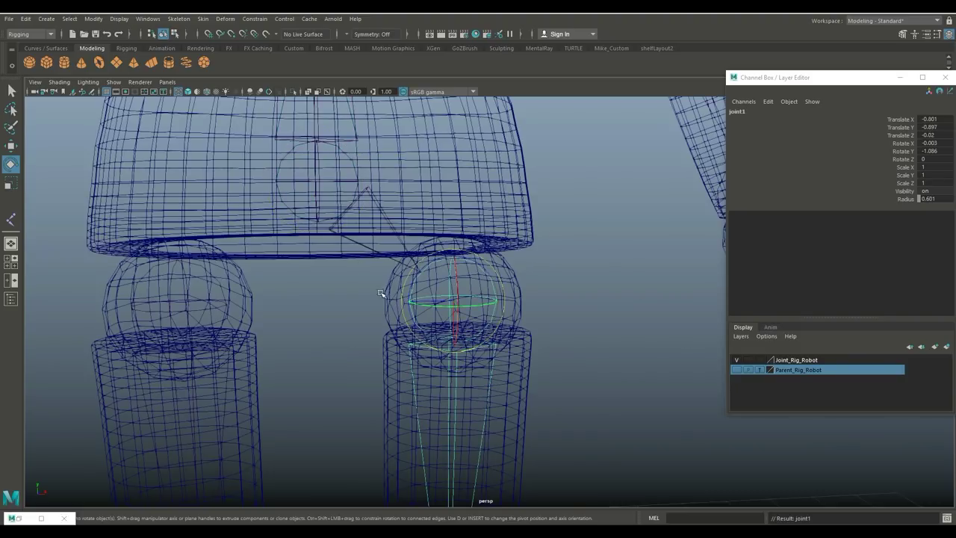
Parent the hip joint of the leg on the negative X side to the spine's pelvis root joint
left_click(221, 289)
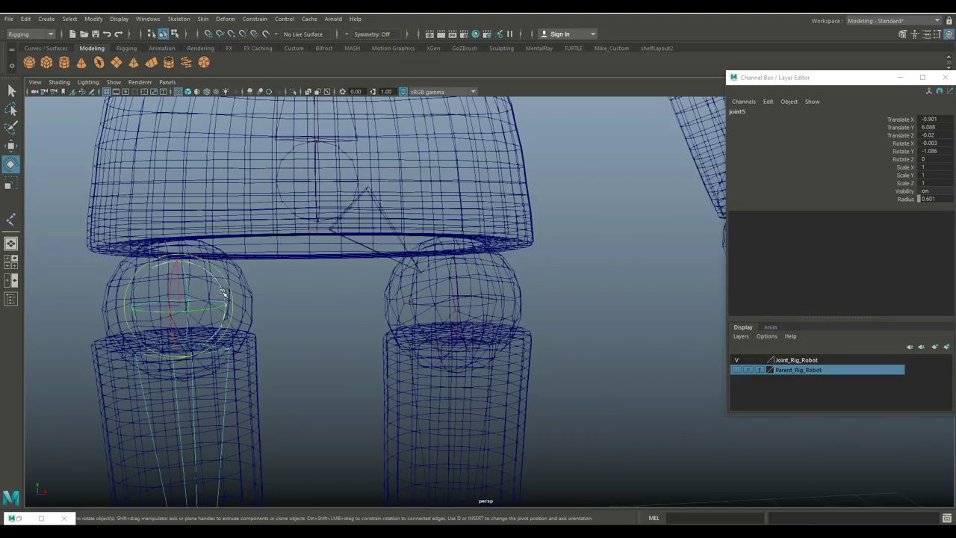
left_click(285, 203, "shift")
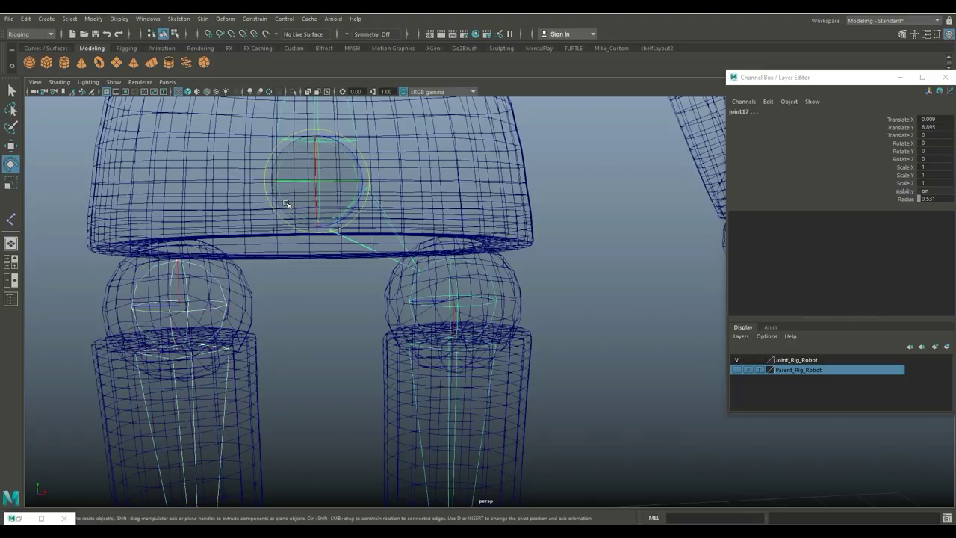
key("p")
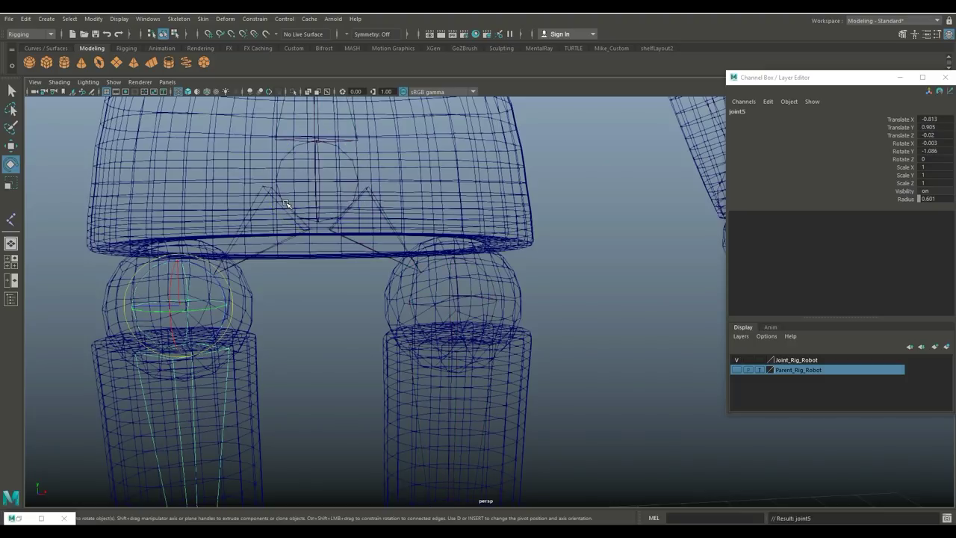
Parent the shoulder joint of the arm on the positive X side to the spine's chest joint
scroll(385, 201, "down", 6)
middle_click_drag(534, 218, 531, 345, "alt")
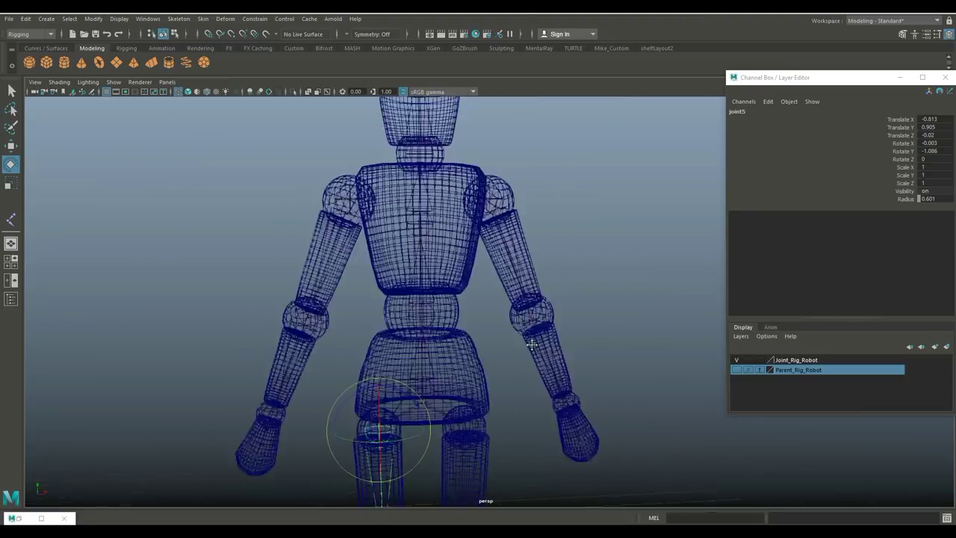
scroll(532, 344, "up", 6)
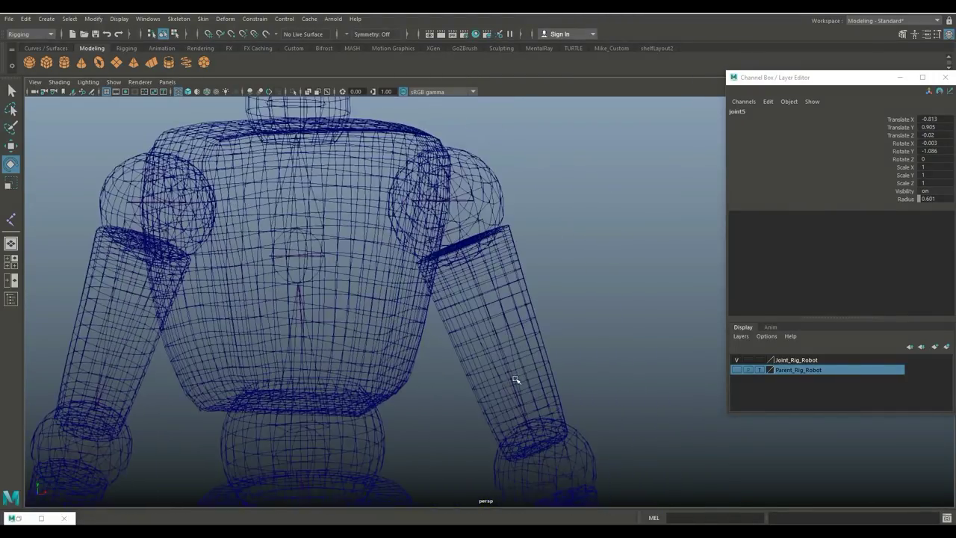
left_click_drag(516, 380, 554, 376, "alt")
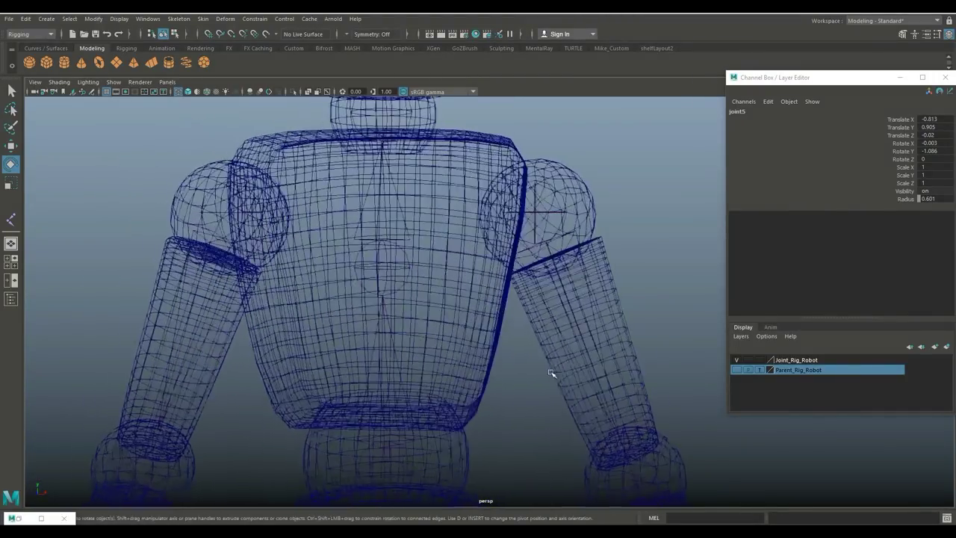
left_click(548, 212)
left_click(404, 254, "shift")
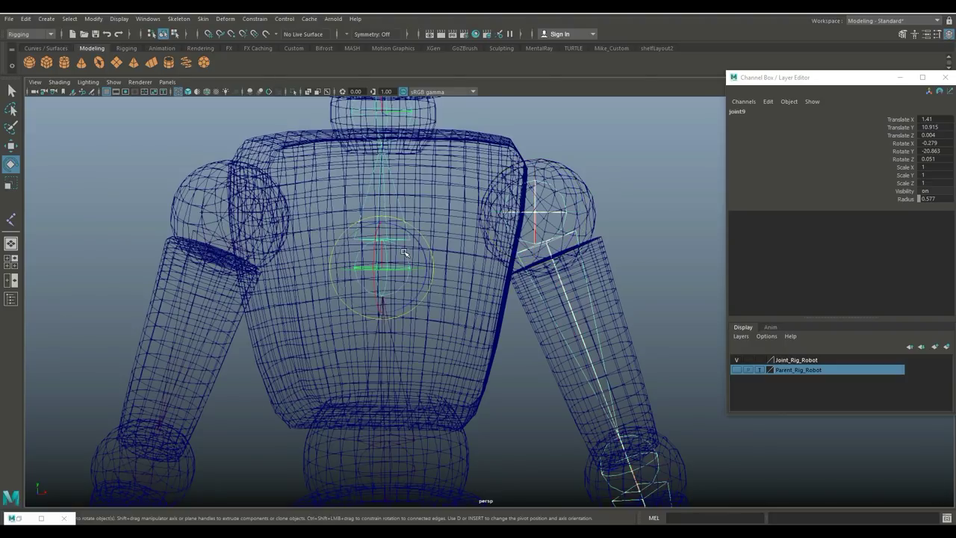
key("p")
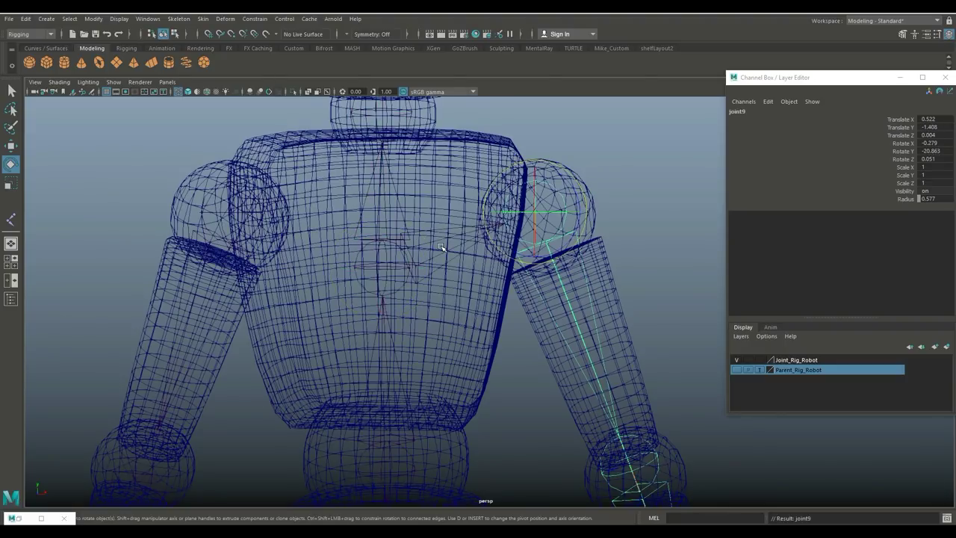
Parent the shoulder joint of the arm on the negative X side to the spine's chest joint
left_click(229, 238)
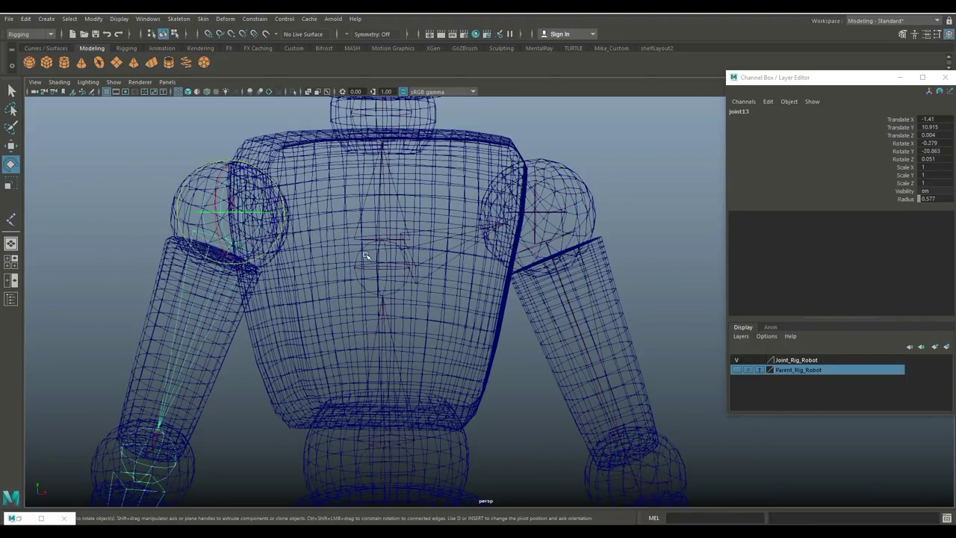
left_click(383, 266, "shift")
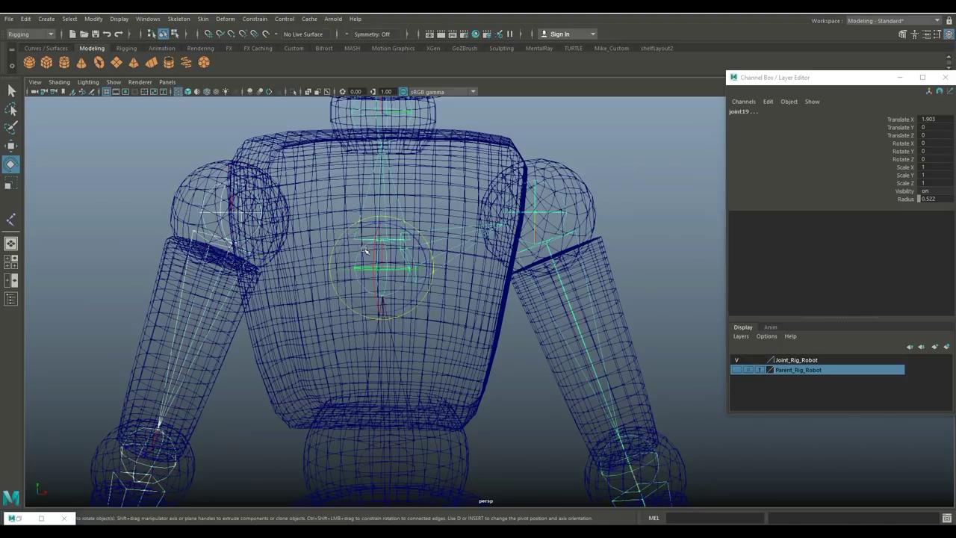
left_click(400, 270, "ctrl")
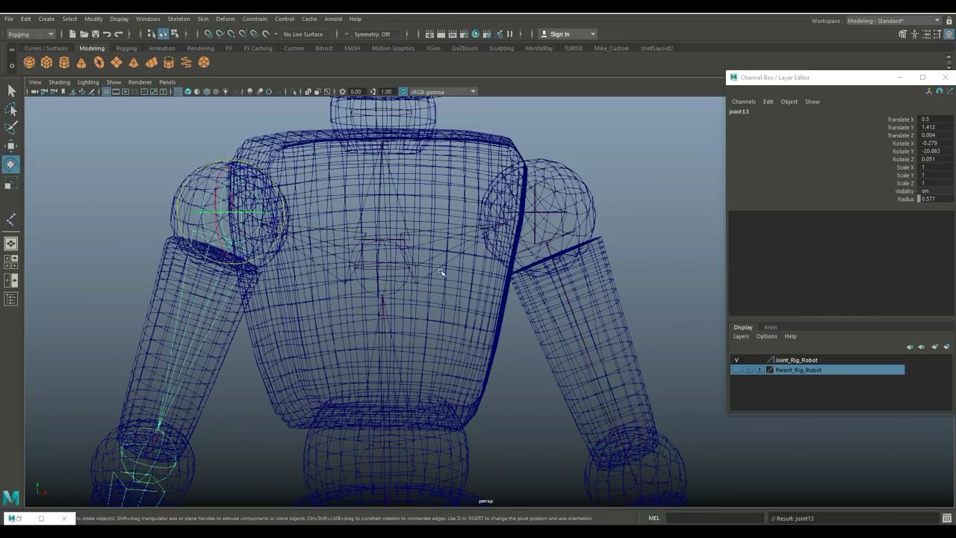
Examine the connected joint skeleton over the whole robot, from the head and arms down to the feet
scroll(443, 271, "down", 5)
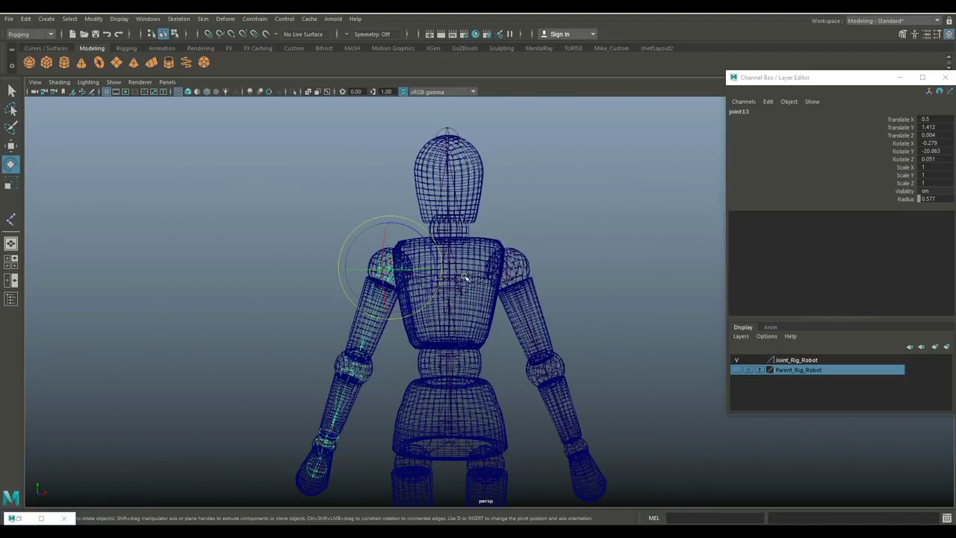
middle_click_drag(464, 277, 437, 134, "alt")
middle_click_drag(485, 332, 482, 197, "alt")
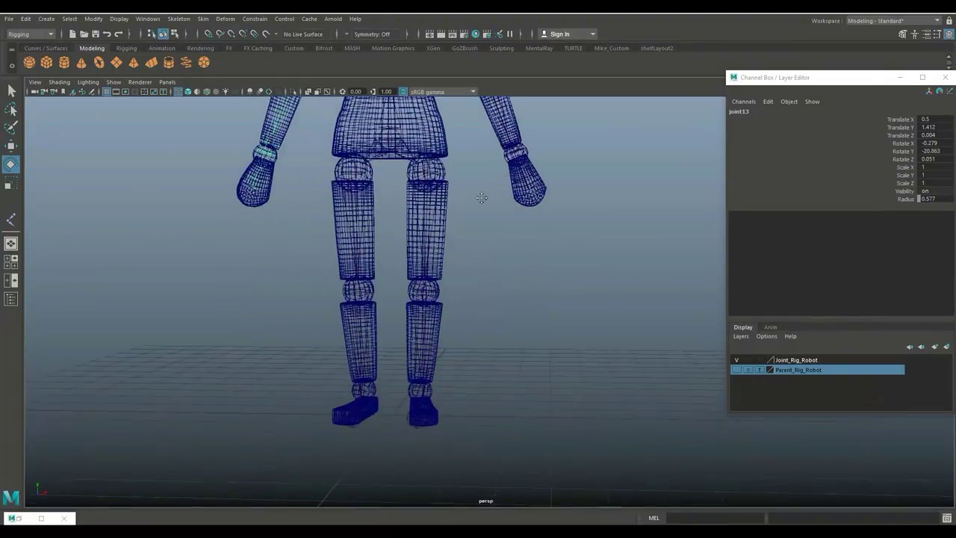
scroll(483, 261, "down", 2)
scroll(508, 327, "up", 4)
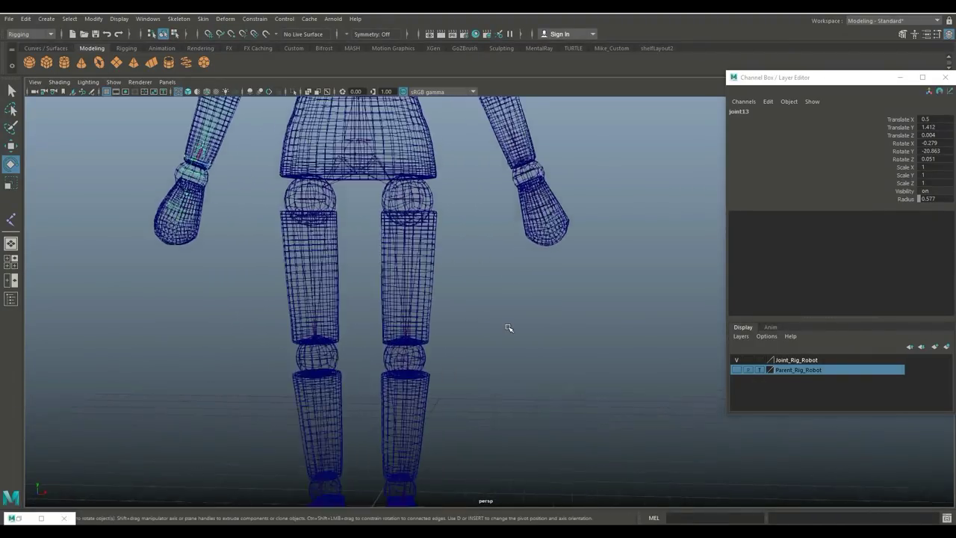
scroll(517, 354, "down", 3)
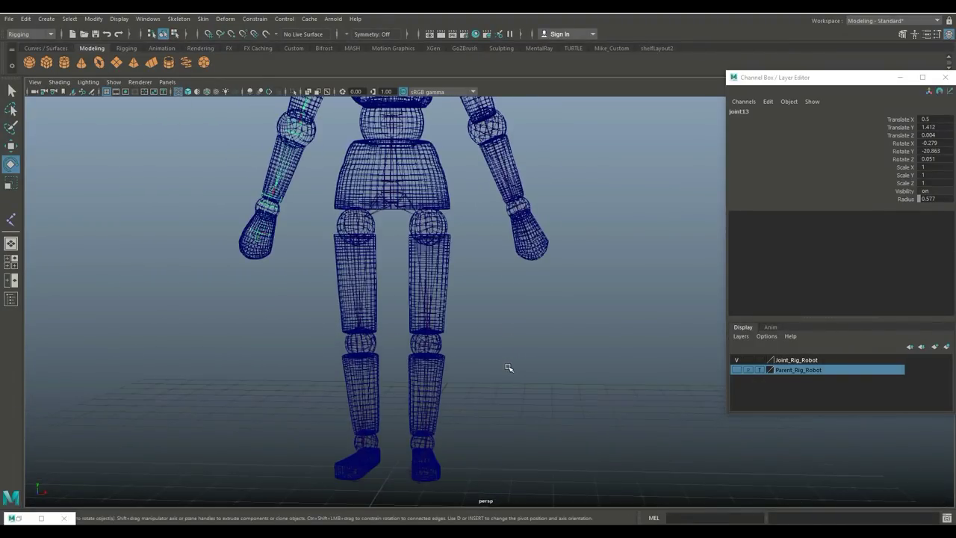
scroll(508, 367, "down", 2)
scroll(515, 343, "up", 2)
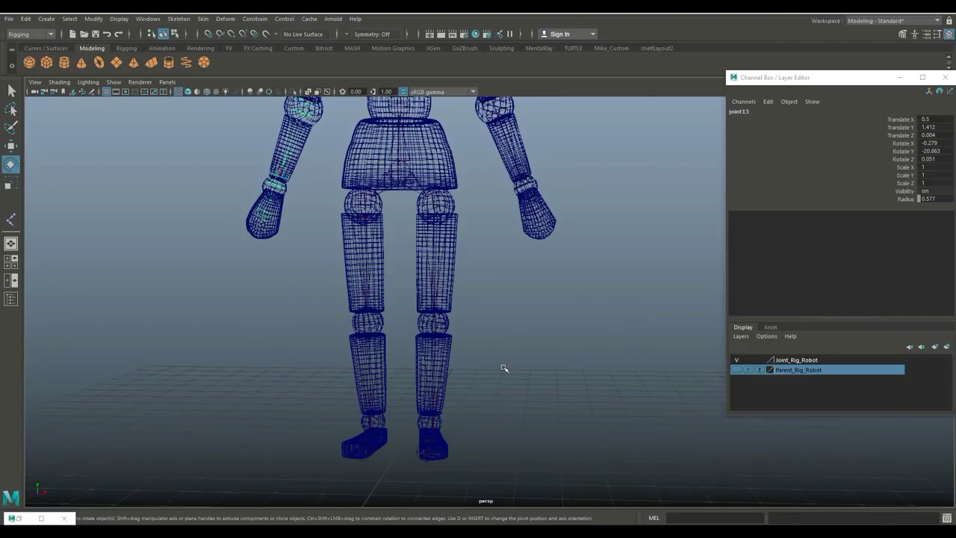
Inspect the lower leg and foot joints on the positive X side up close, picking the knee joint and the toe joint
left_click_drag(504, 368, 478, 329, "alt")
middle_click_drag(478, 329, 468, 260, "alt")
scroll(473, 324, "up", 5)
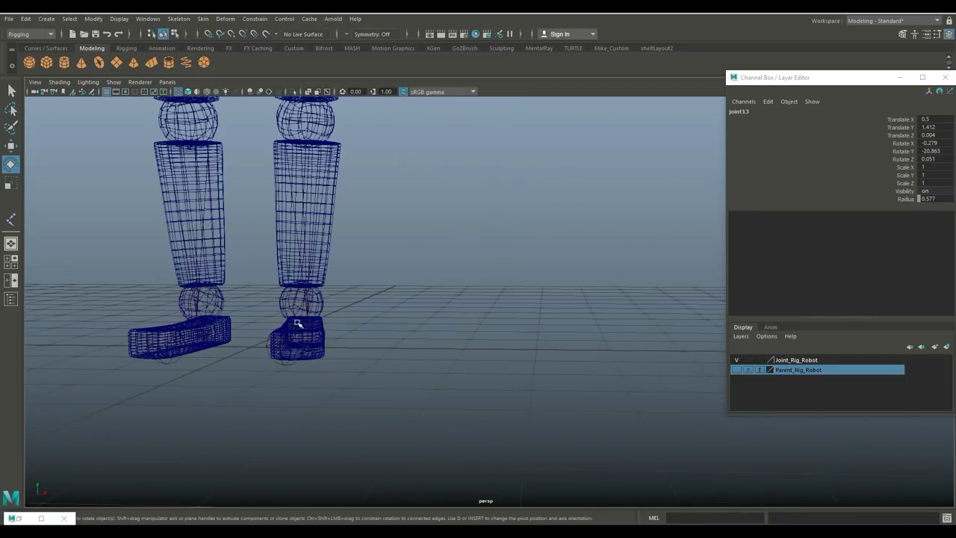
left_click(307, 306)
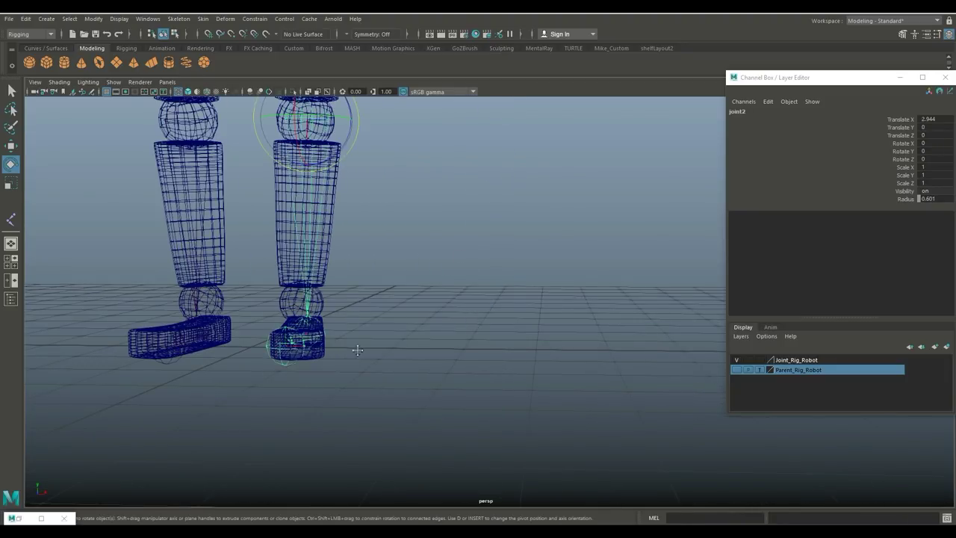
mouse_move(359, 351)
left_mouse_down("alt")
mouse_move(504, 349)
mouse_move(429, 358)
mouse_move(542, 340)
mouse_move(386, 348)
mouse_move(471, 384)
mouse_move(471, 411)
mouse_move(355, 361)
left_mouse_up("alt")
scroll(405, 384, "up", 5)
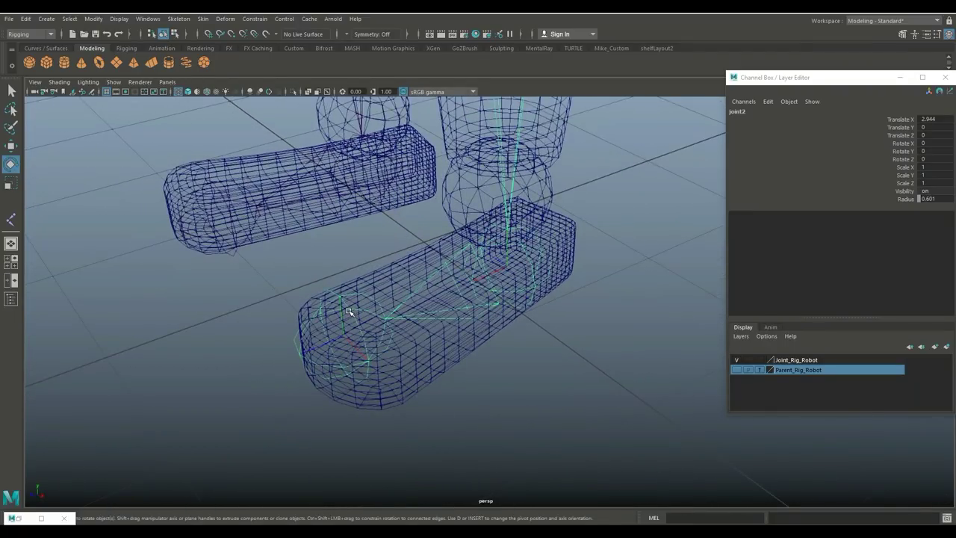
left_click(350, 309)
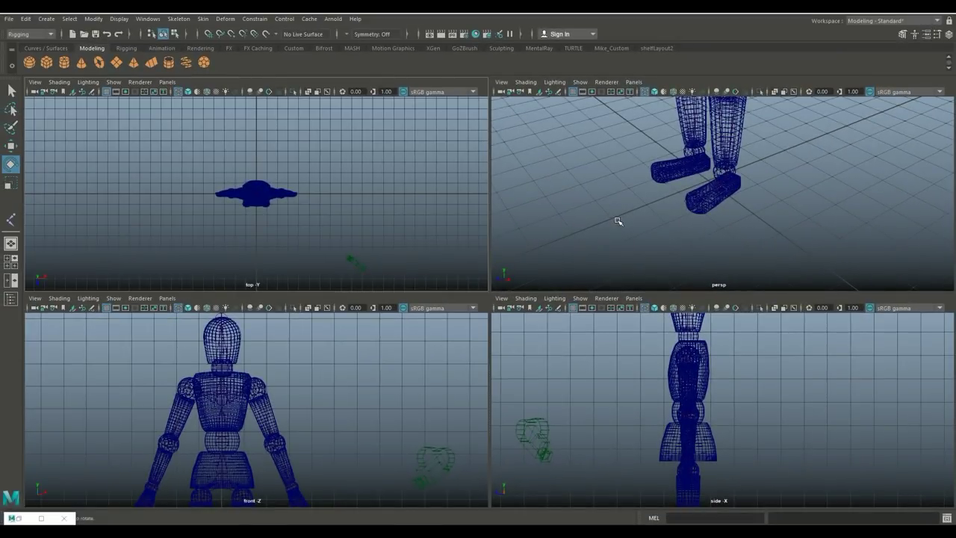
Show the attributes of the toe joint in the positive X foot and rename it R_Toe_Joint
key("ctrl+a")
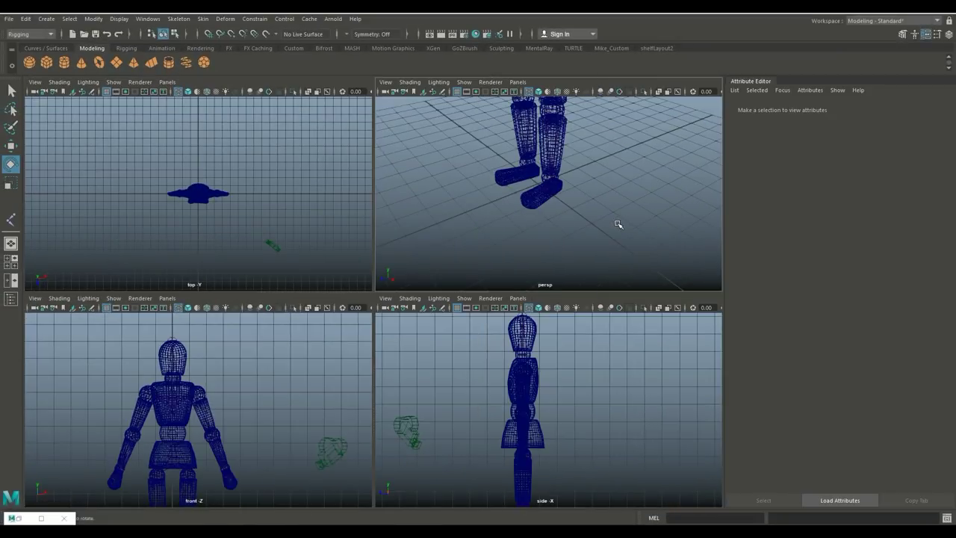
scroll(583, 212, "up", 5)
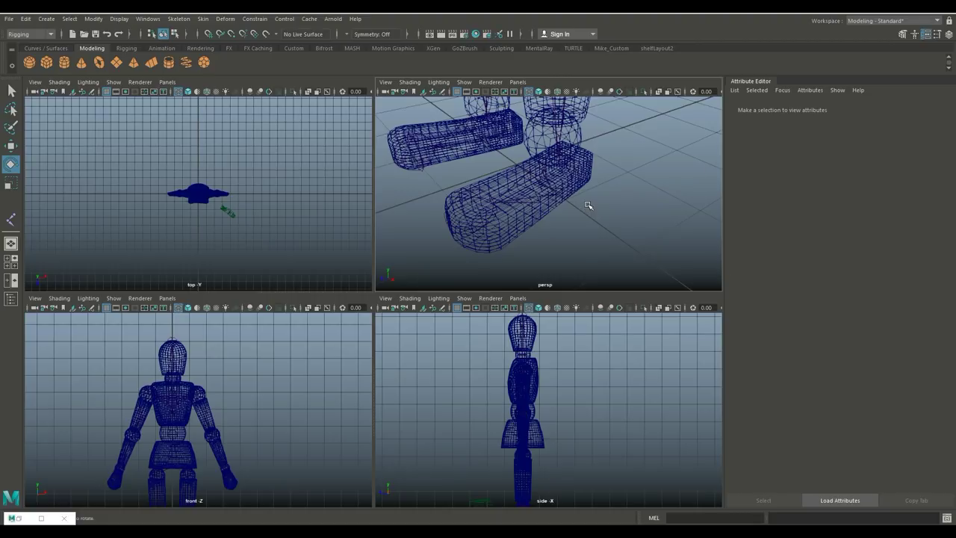
key("space")
middle_click_drag(529, 295, 618, 274, "alt")
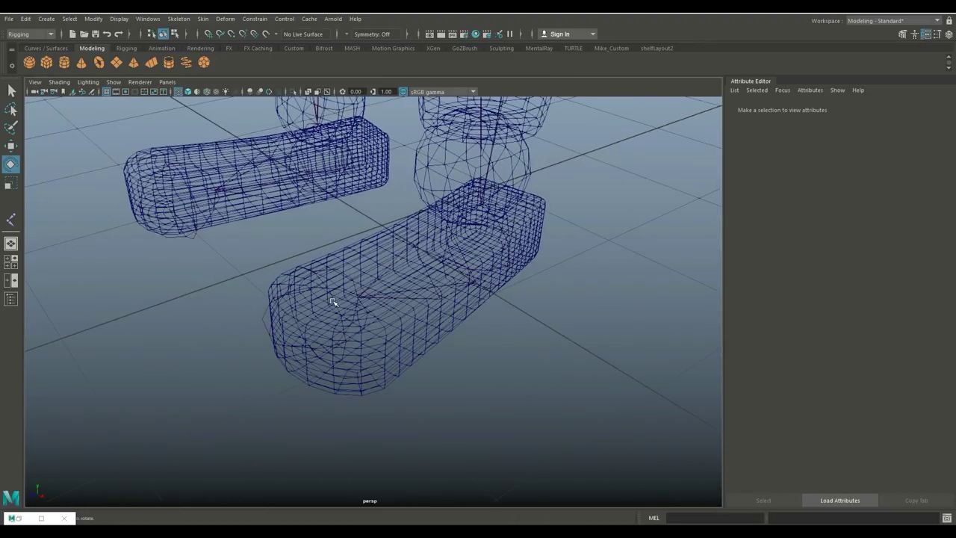
left_click(335, 305)
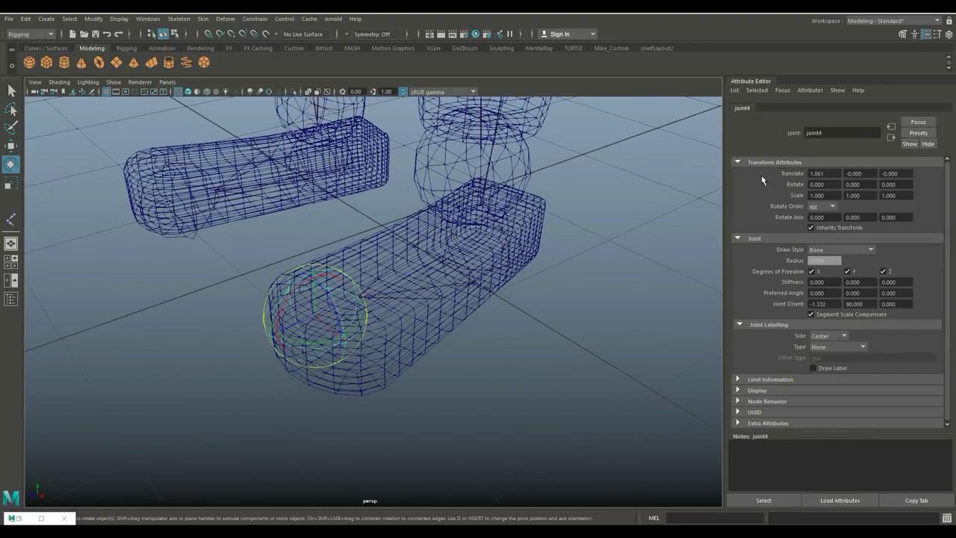
left_click(849, 133)
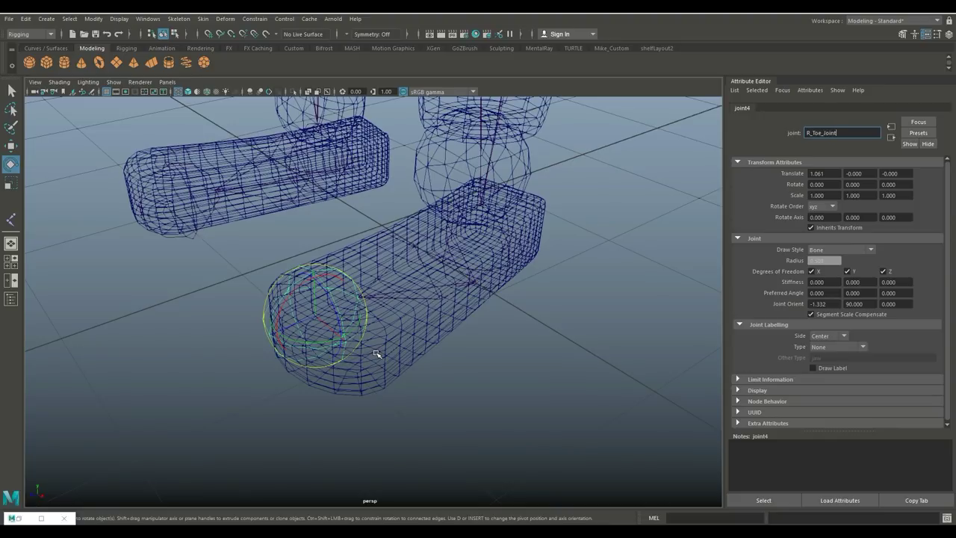
key("Return")
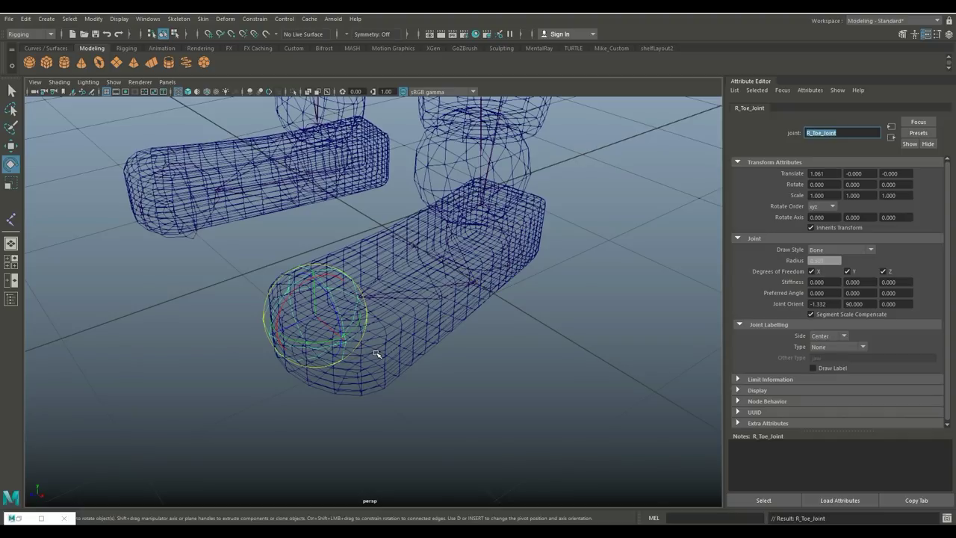
Show the scene hierarchy and expand the leg's joint chain from the hip down to R_Toe_Joint
left_click(12, 299)
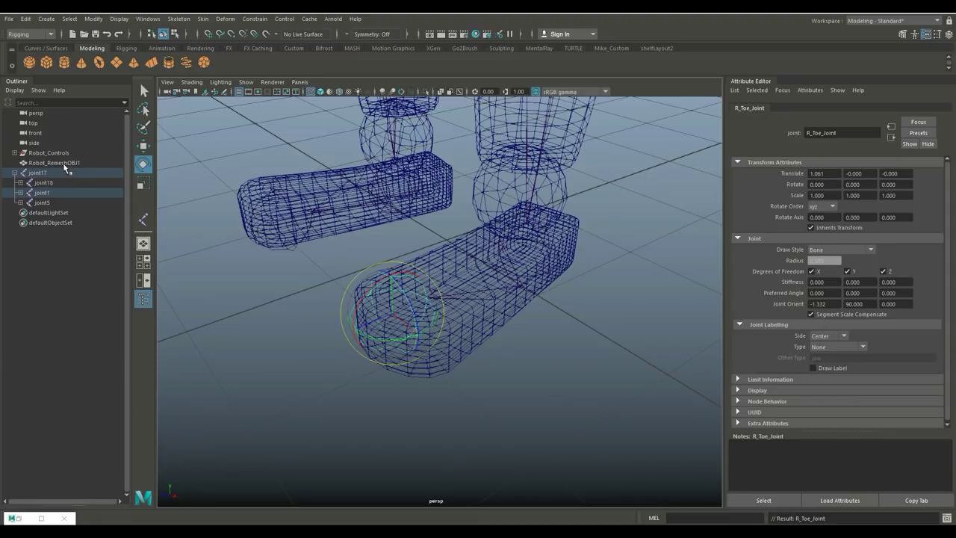
left_click(20, 193)
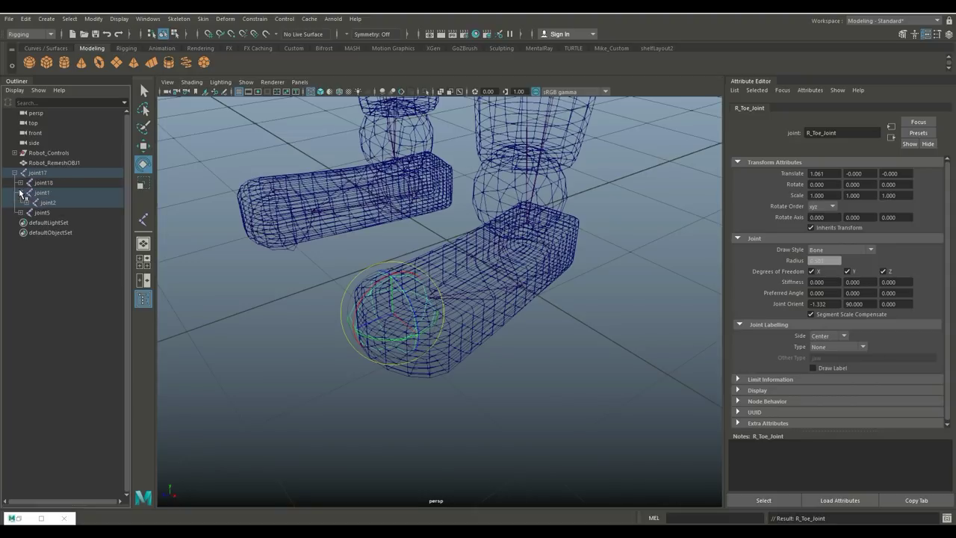
left_click(25, 203)
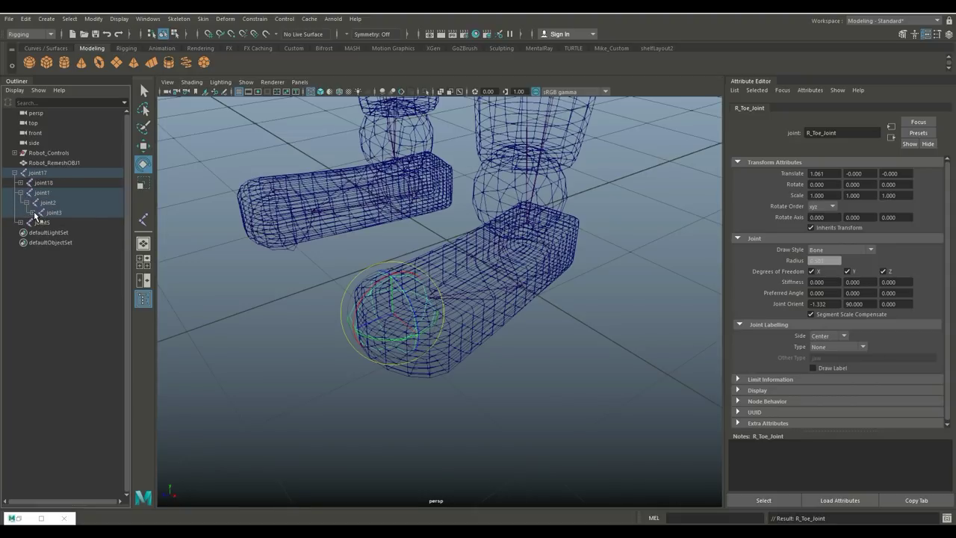
left_click(32, 213)
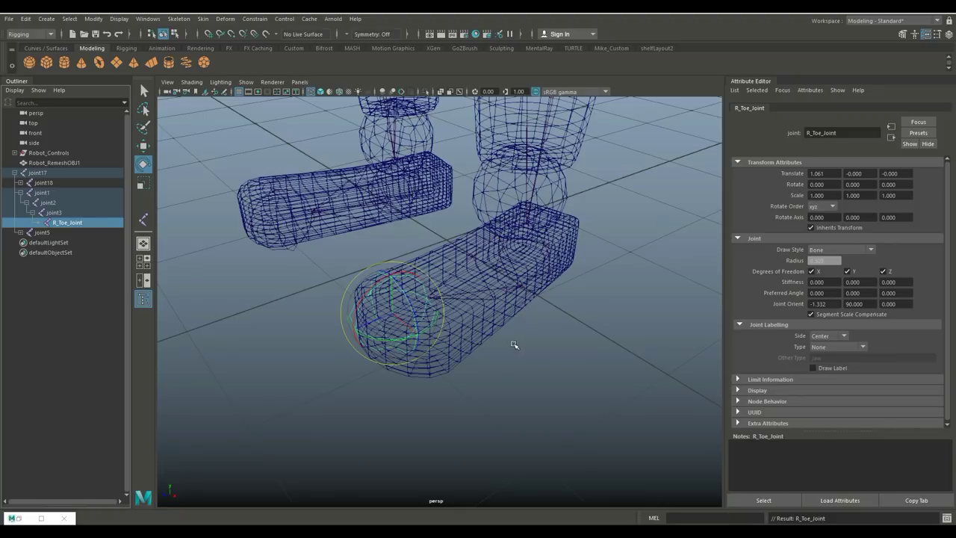
Select the heel joint above R_Toe_Joint and check its position in the foot and in the hierarchy
left_click_drag(499, 332, 496, 380, "alt")
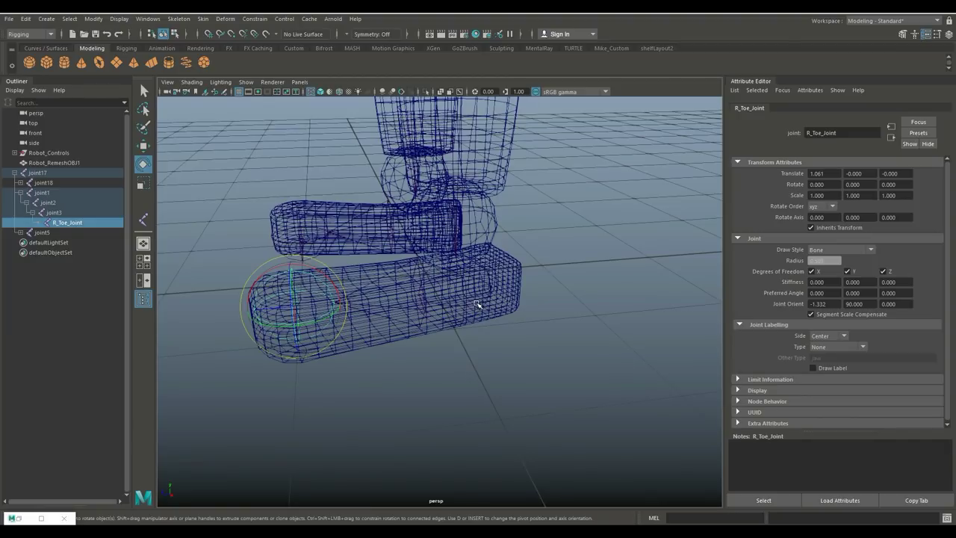
left_click(478, 304)
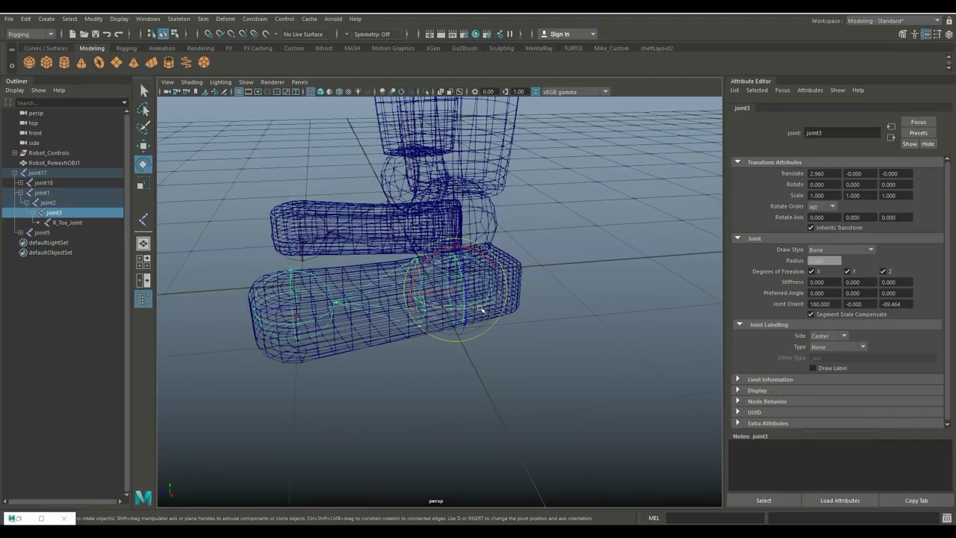
scroll(412, 352, "down", 5)
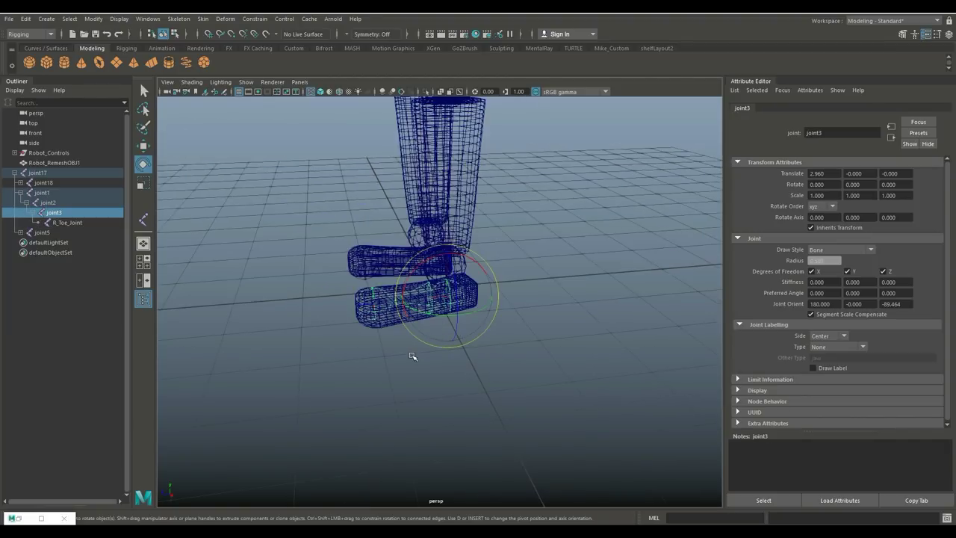
left_click_drag(389, 376, 432, 401, "alt")
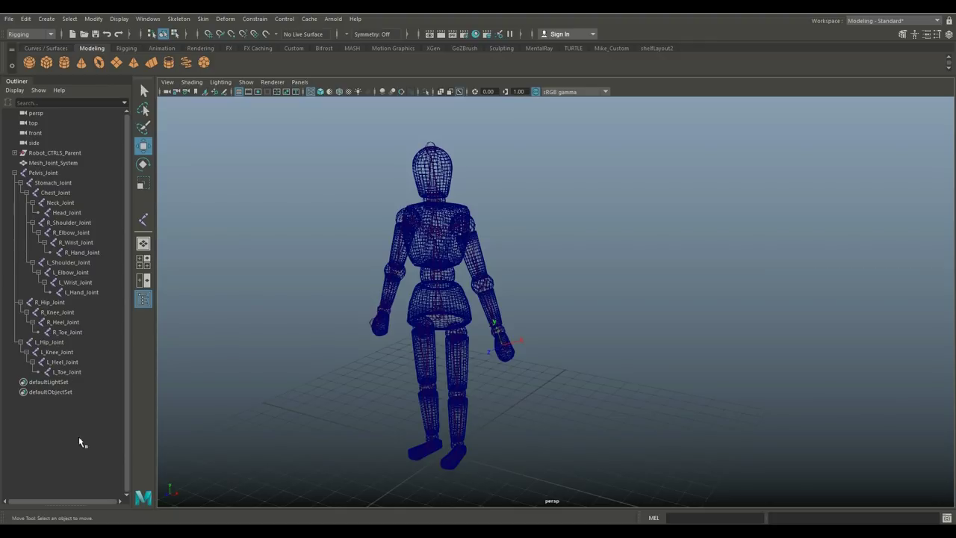
Check the left leg's joint chain by selecting L_Toe_Joint, L_Heel_Joint, L_Knee_Joint and L_Hip_Joint one after another
left_click(68, 372)
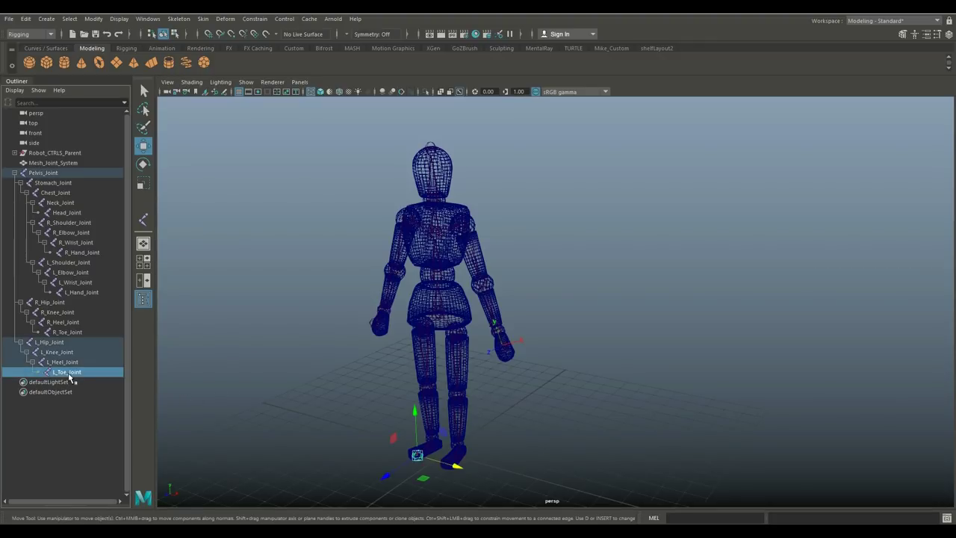
left_click_drag(306, 406, 411, 338, "alt")
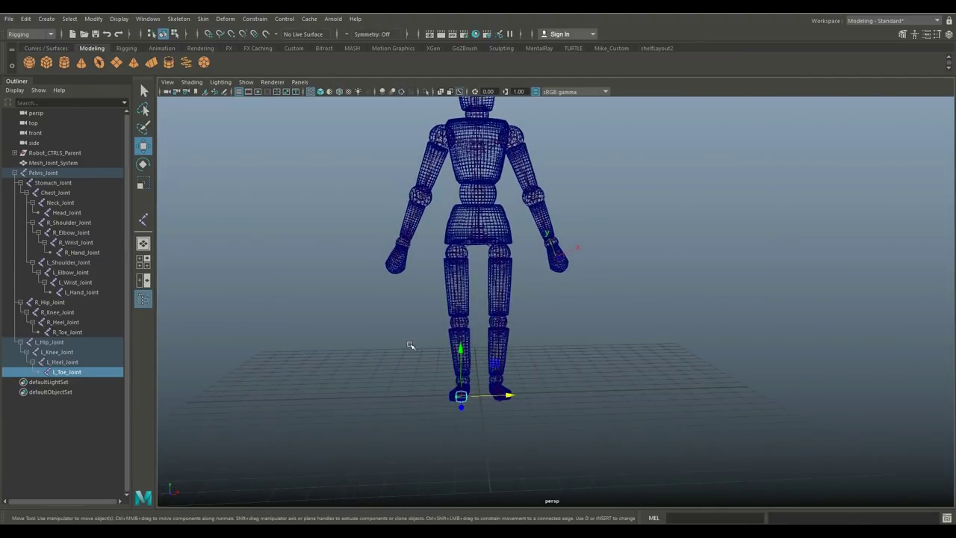
middle_click_drag(409, 347, 418, 411, "alt")
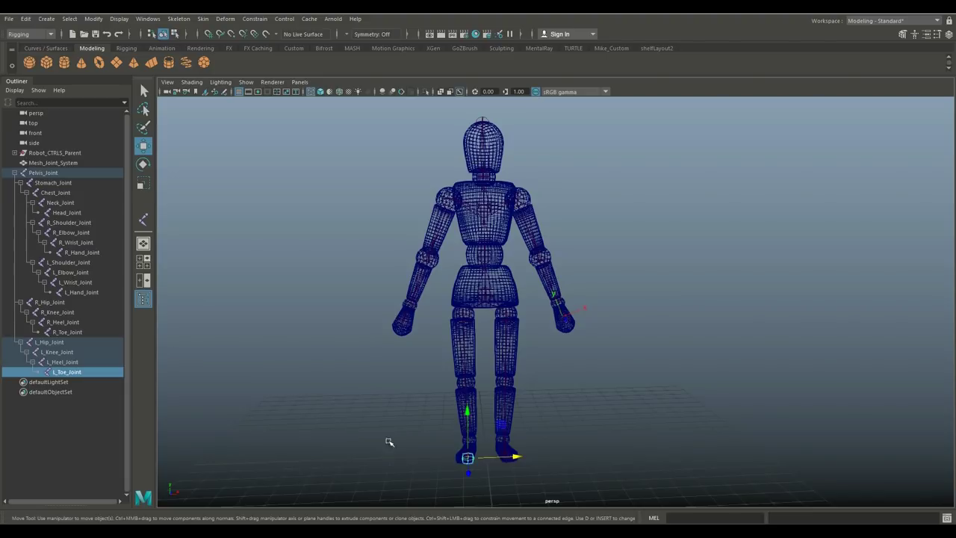
left_click_drag(683, 406, 667, 418, "alt")
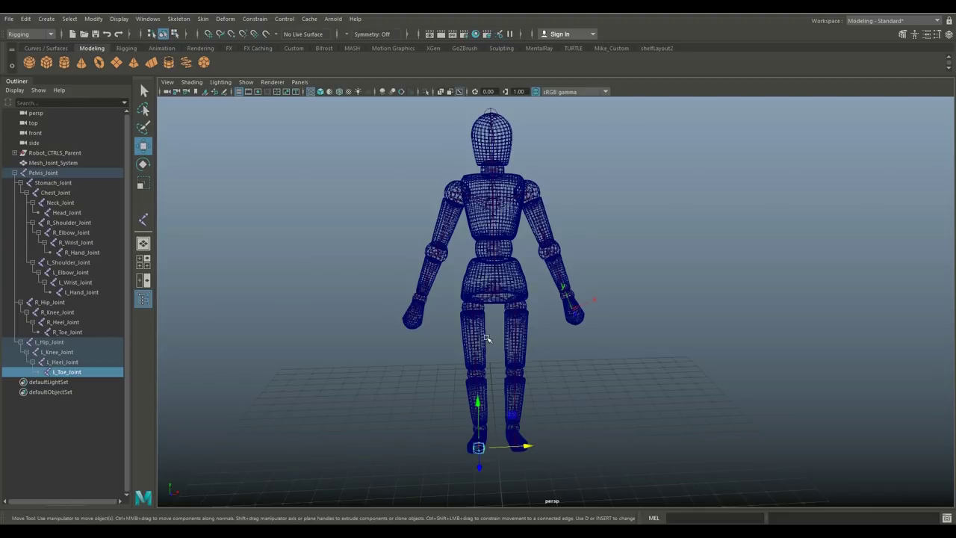
left_click(76, 363)
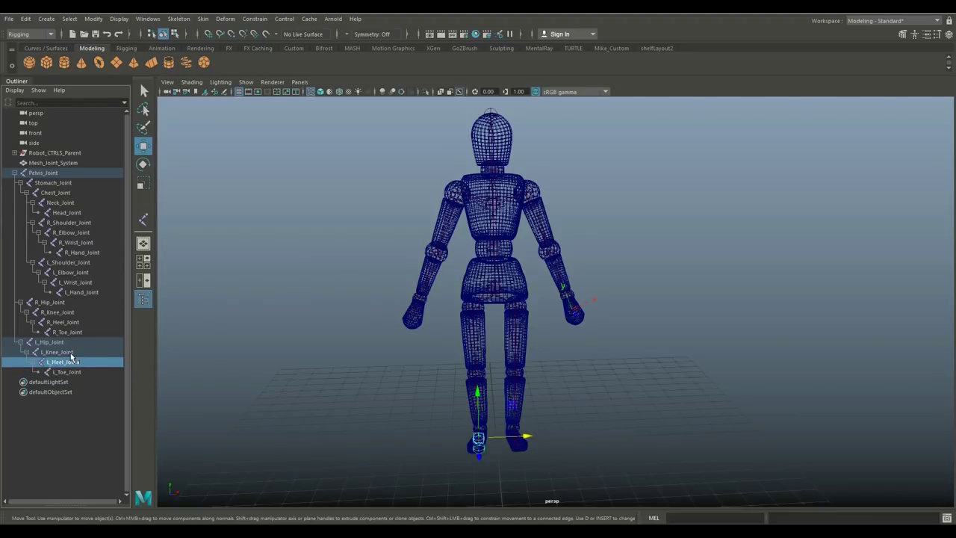
left_click(69, 353)
left_click(62, 344)
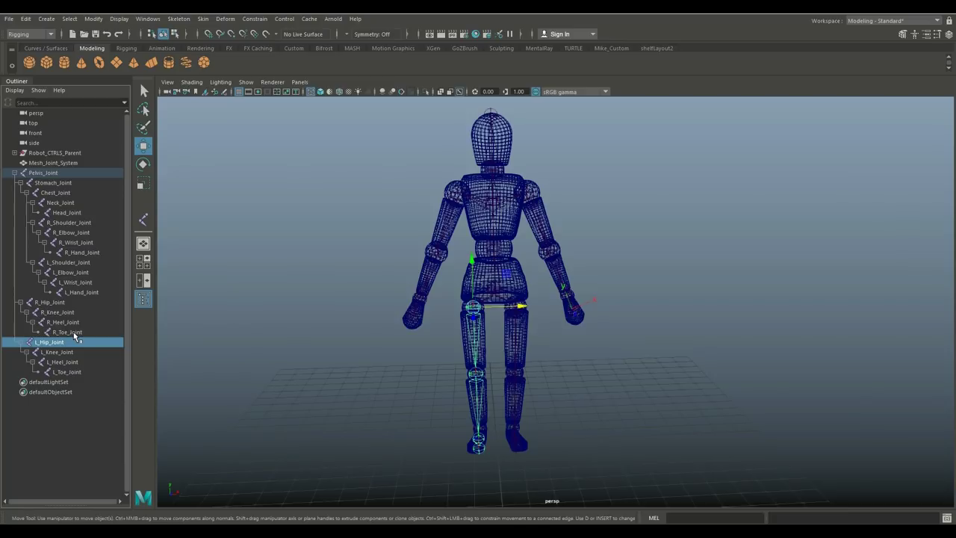
Check the right leg's joint chain by selecting R_Toe_Joint, R_Heel_Joint, R_Knee_Joint and R_Hip_Joint one after another
left_click(74, 332)
left_click(68, 323)
left_click(63, 313)
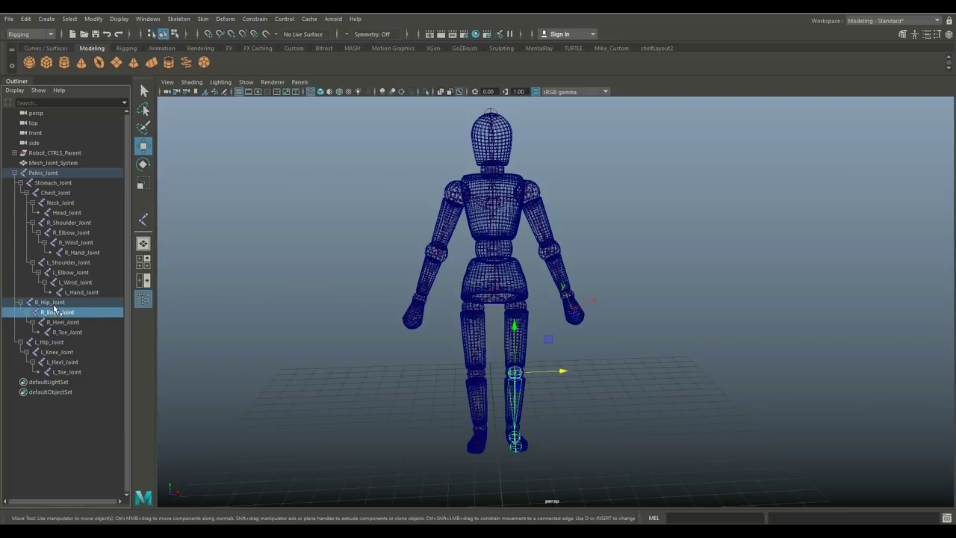
left_click(56, 303)
Check the naming of both arm chains by selecting each joint from hand to shoulder, left arm first and right arm second
left_click(88, 293)
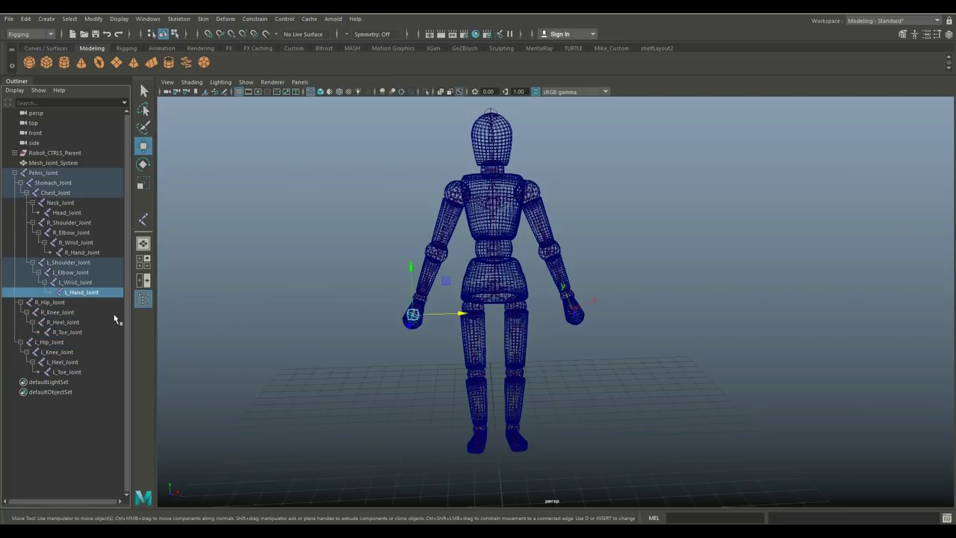
left_click(78, 283)
left_click(71, 272)
left_click(83, 262)
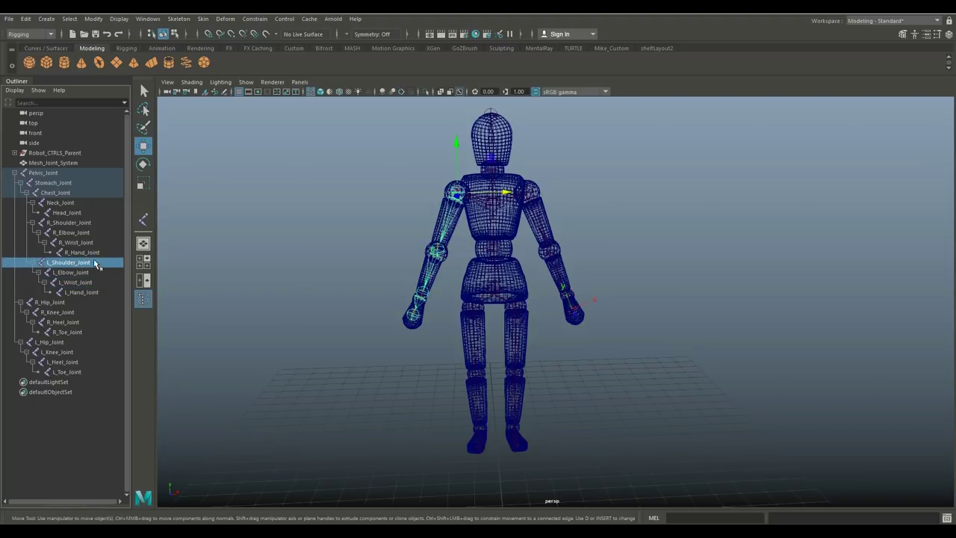
left_click(79, 253)
left_click(77, 243)
left_click(71, 232)
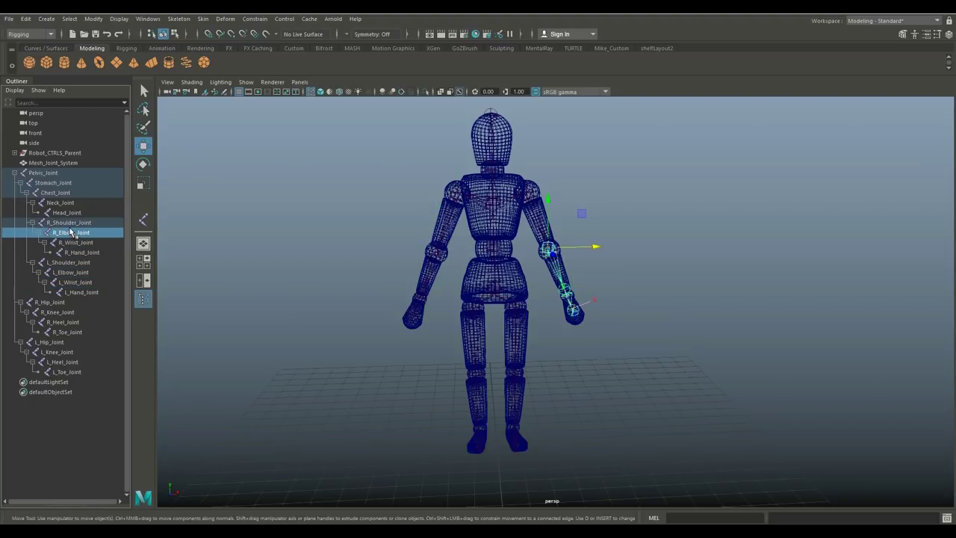
left_click(70, 223)
Check the spine chain by selecting Head_Joint, Neck_Joint, Chest_Joint and Stomach_Joint one after another
left_click(69, 213)
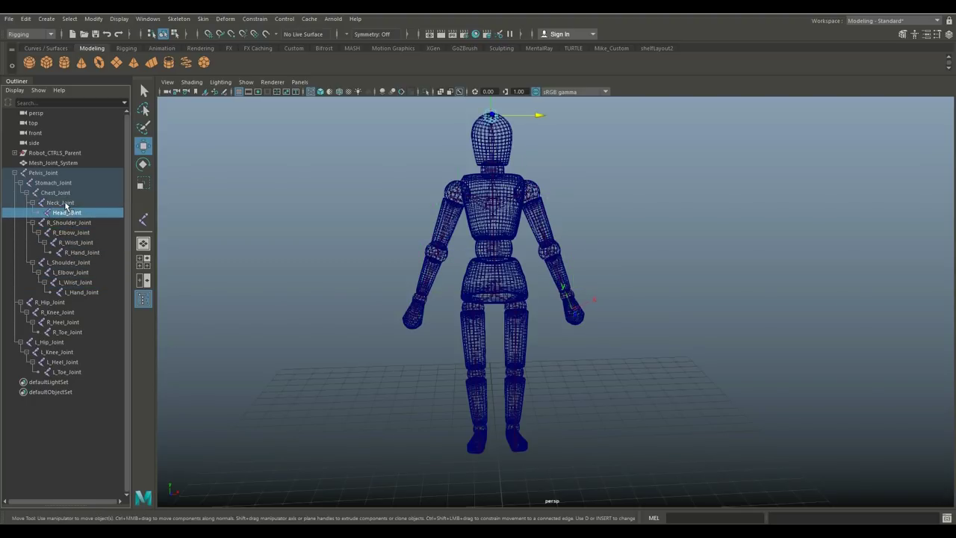
left_click(64, 202)
left_click(62, 193)
left_click(56, 183)
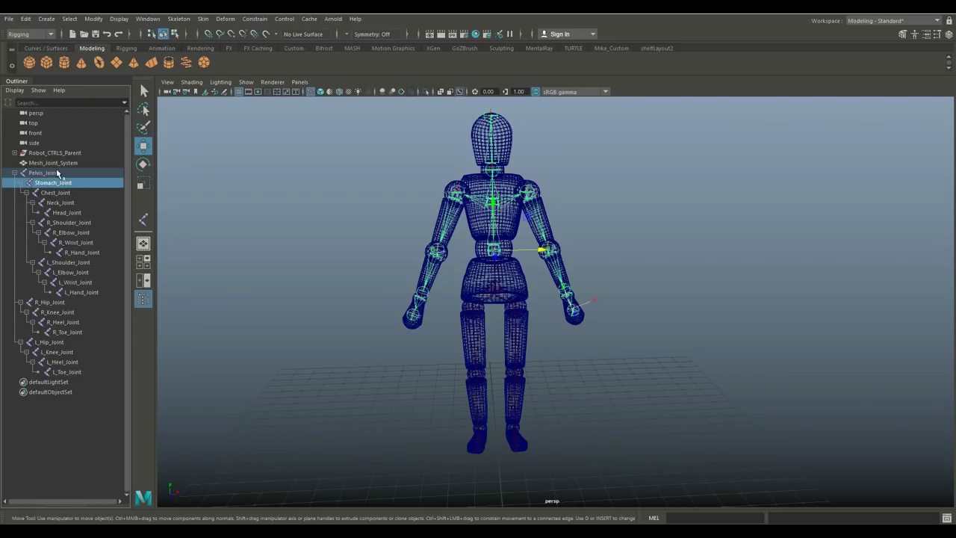
Select every joint from Pelvis_Joint through L_Toe_Joint and display their local rotation axes
left_click(54, 174)
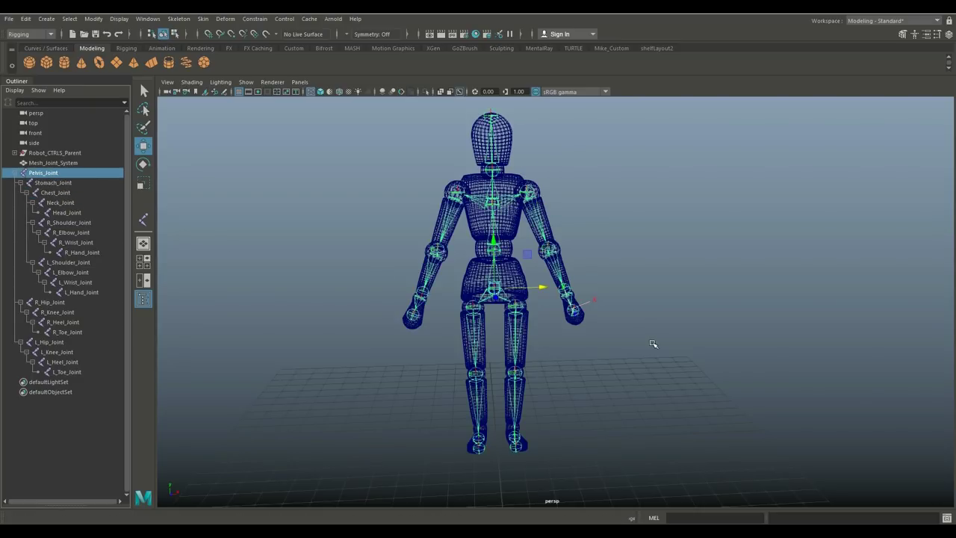
left_click_drag(711, 380, 694, 391, "alt")
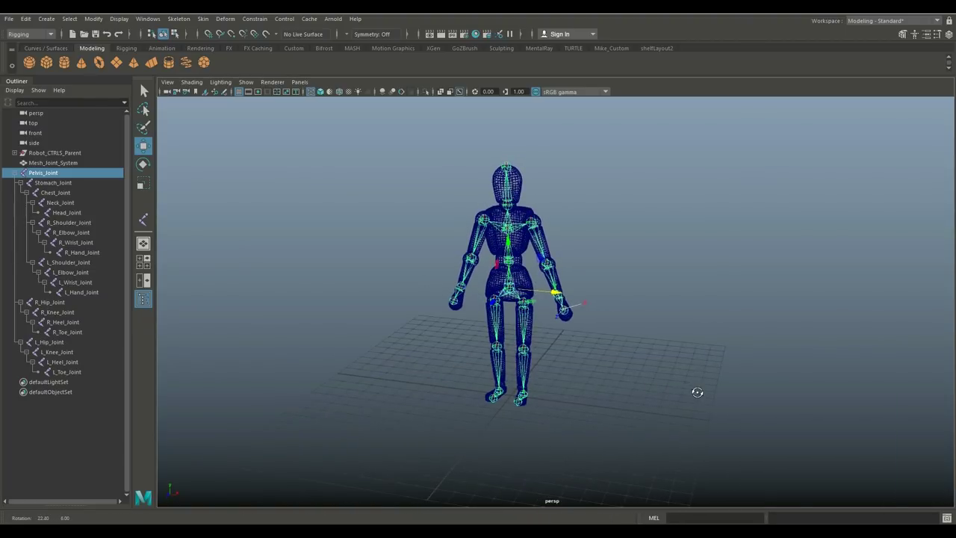
mouse_move(674, 393)
middle_mouse_down("alt")
mouse_move(664, 401)
mouse_move(668, 387)
mouse_move(671, 405)
middle_mouse_up("alt")
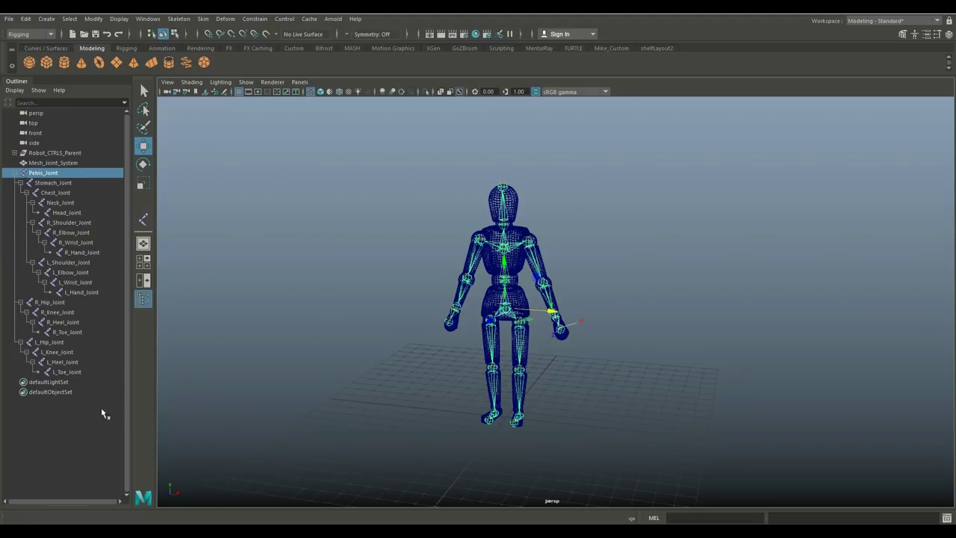
left_click(74, 376, "shift")
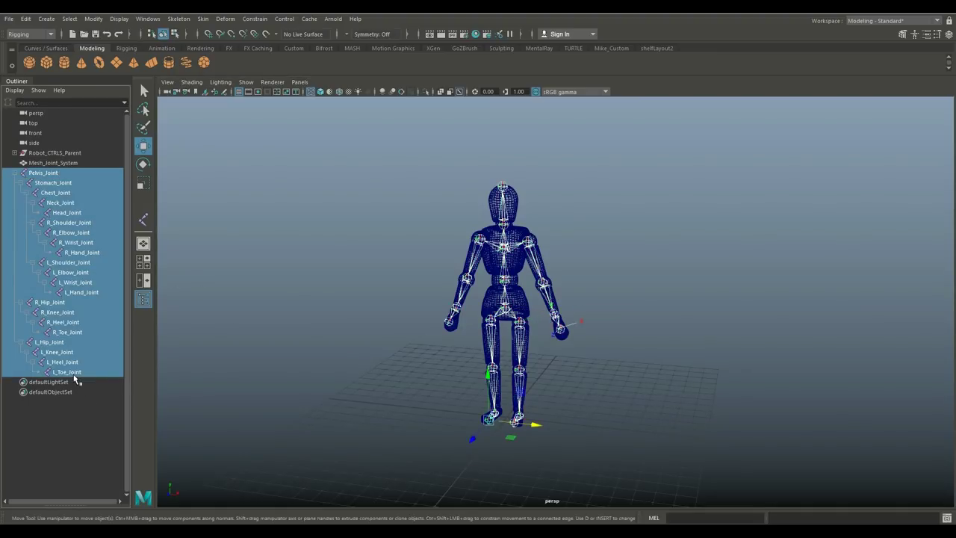
left_click(119, 18)
mouse_move(180, 105)
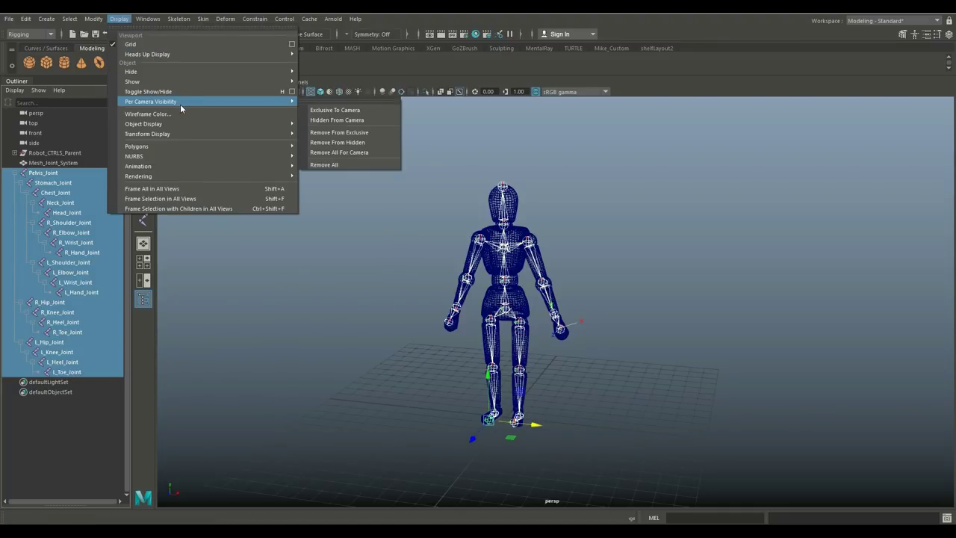
mouse_move(175, 137)
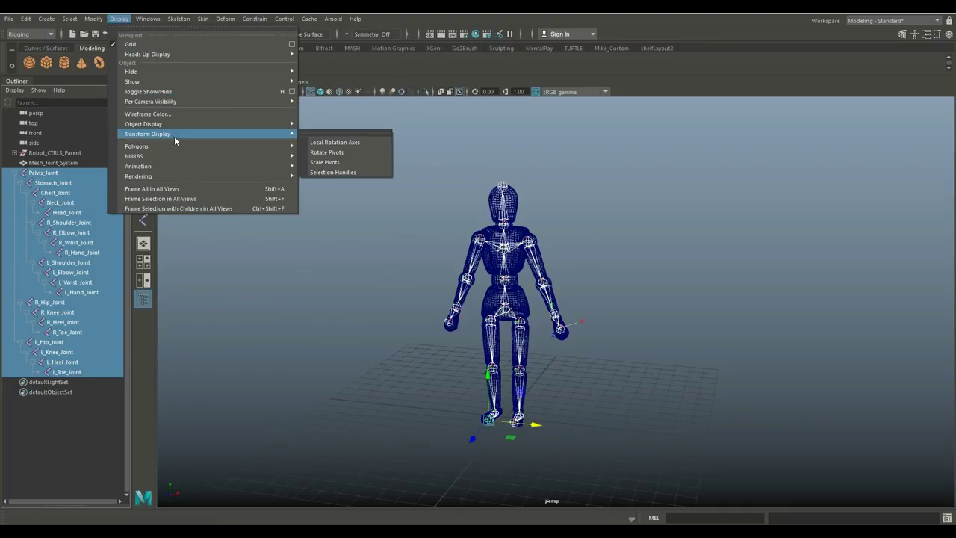
left_click(340, 142)
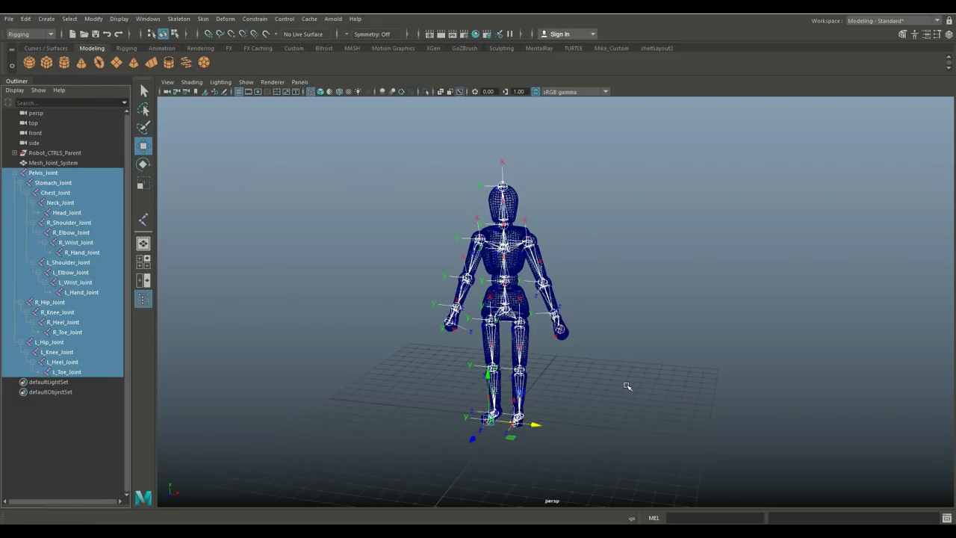
Examine the local rotation axes across the whole skeleton and up close at the two knee joints
scroll(632, 383, "up", 4)
middle_click_drag(663, 337, 696, 249, "alt")
left_click_drag(696, 251, 671, 288, "alt")
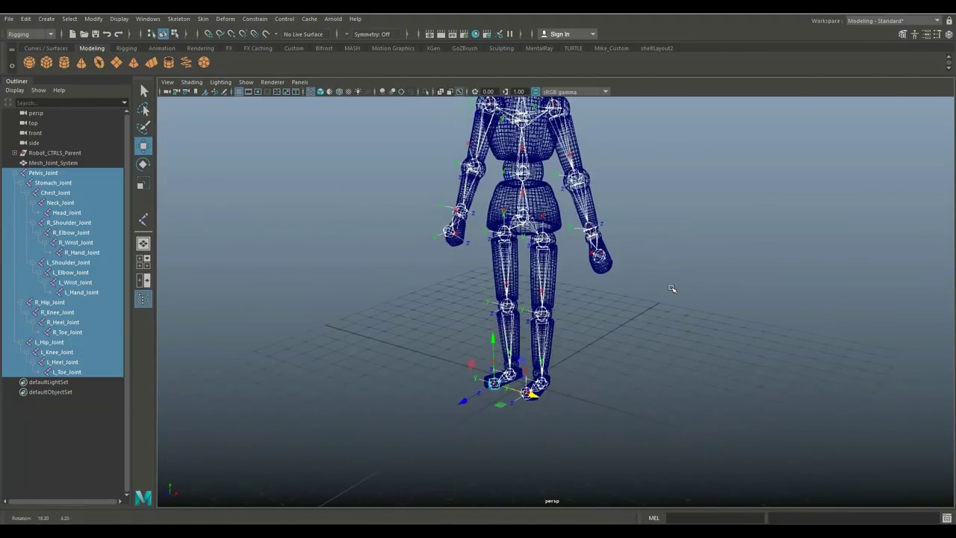
right_click_drag(672, 288, 643, 374, "alt")
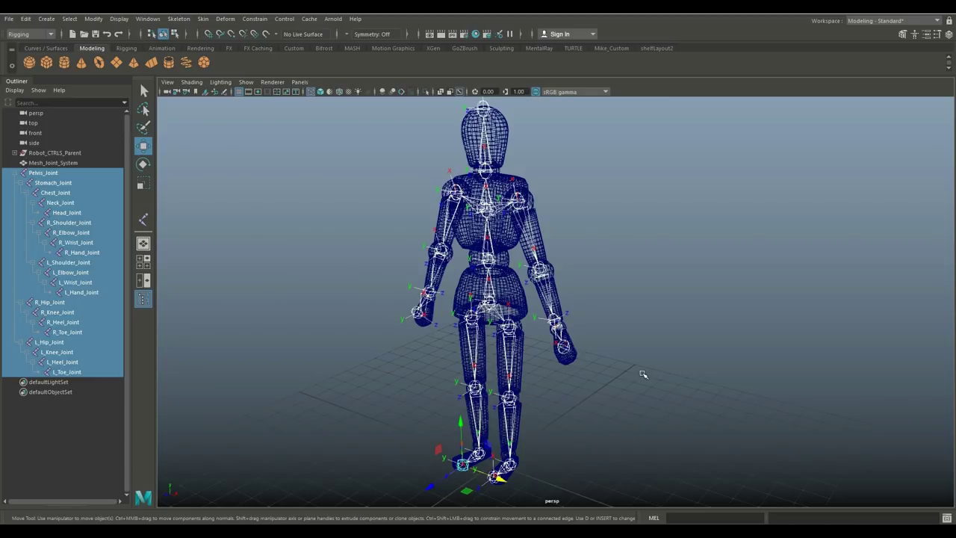
scroll(643, 375, "up", 10)
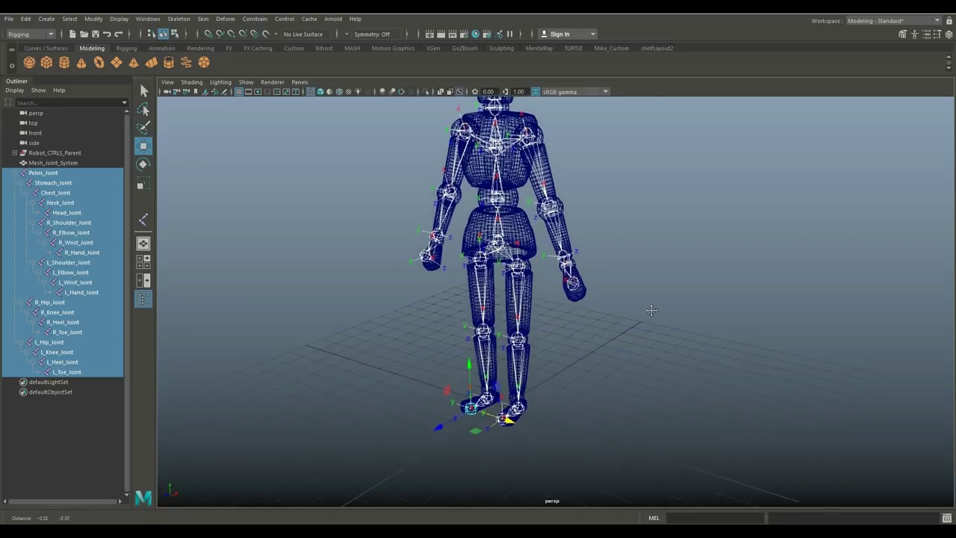
middle_click_drag(627, 302, 683, 260, "alt")
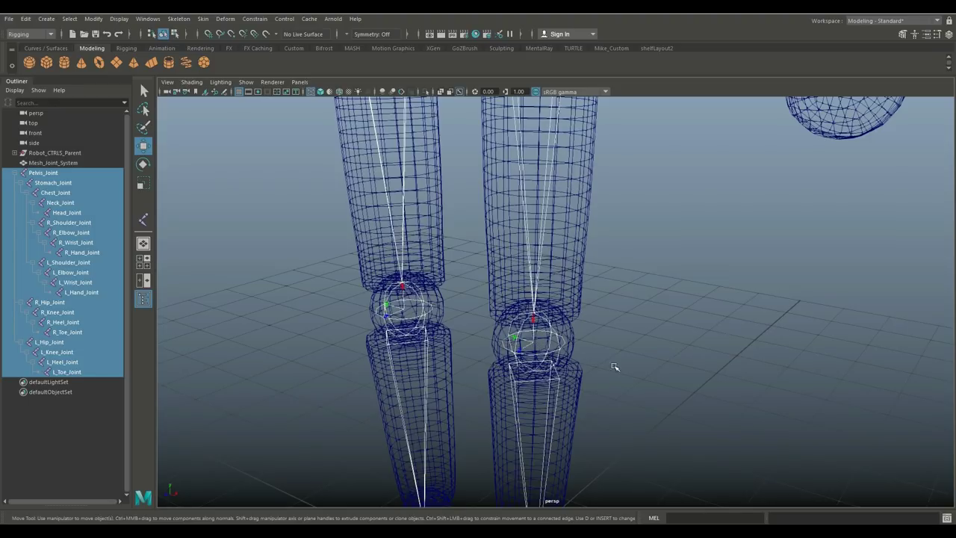
scroll(711, 305, "down", 5)
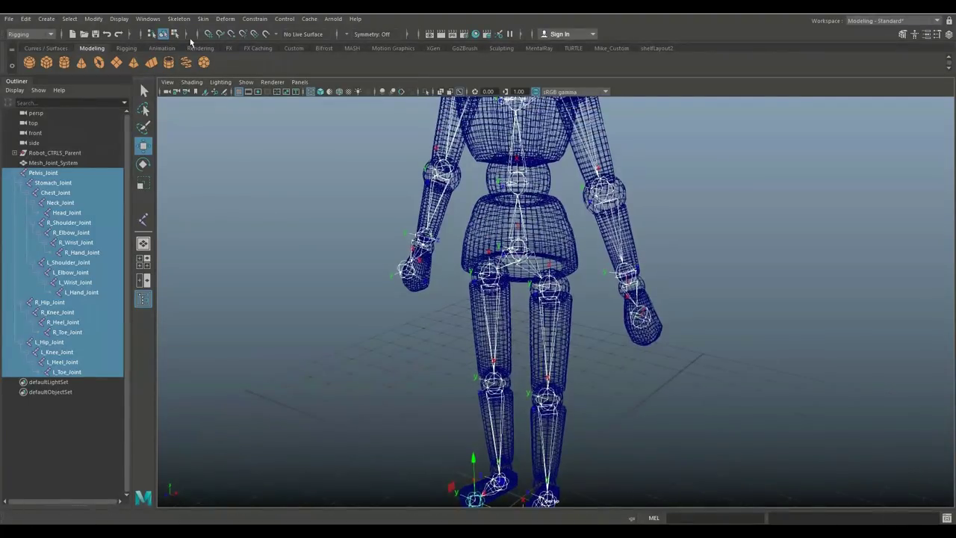
Review the Orient Joint options for the selected joints and close them without applying anything
left_click(177, 19)
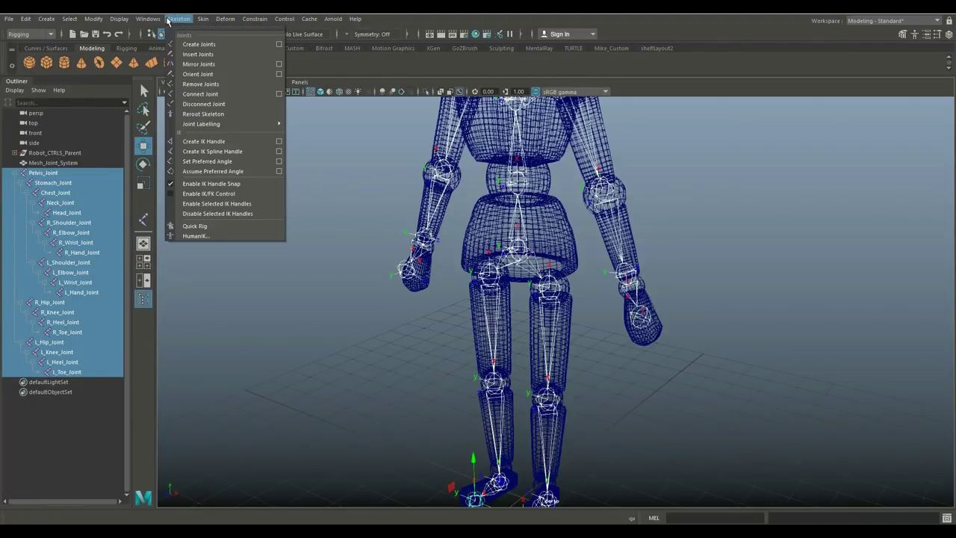
left_click(278, 74)
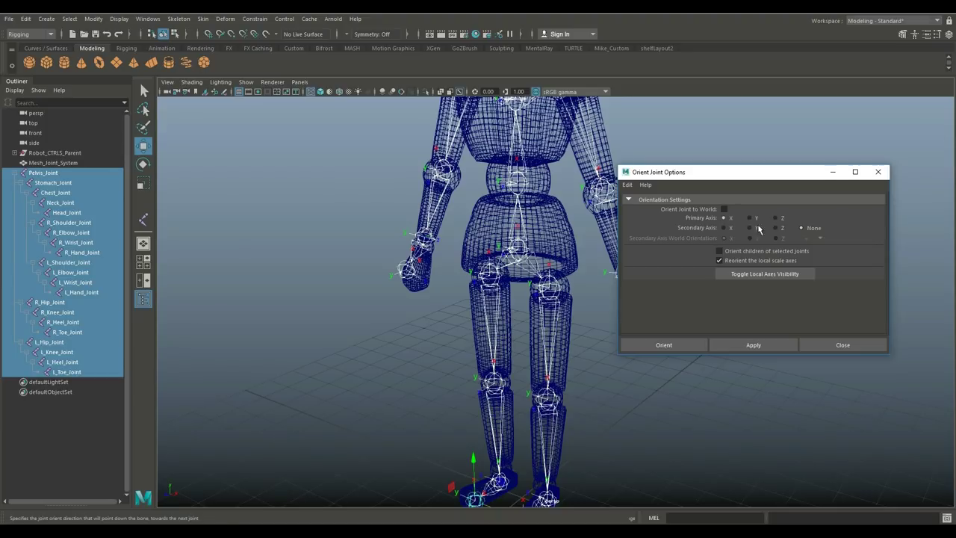
left_click(878, 171)
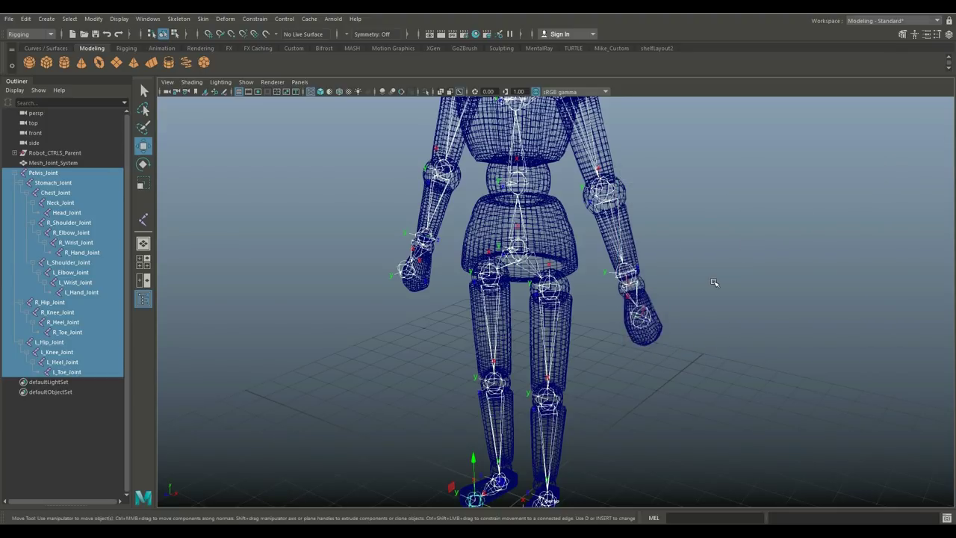
Examine how the local rotation axes point along the torso, arm, hand and hip joints
middle_click_drag(694, 315, 655, 427, "alt")
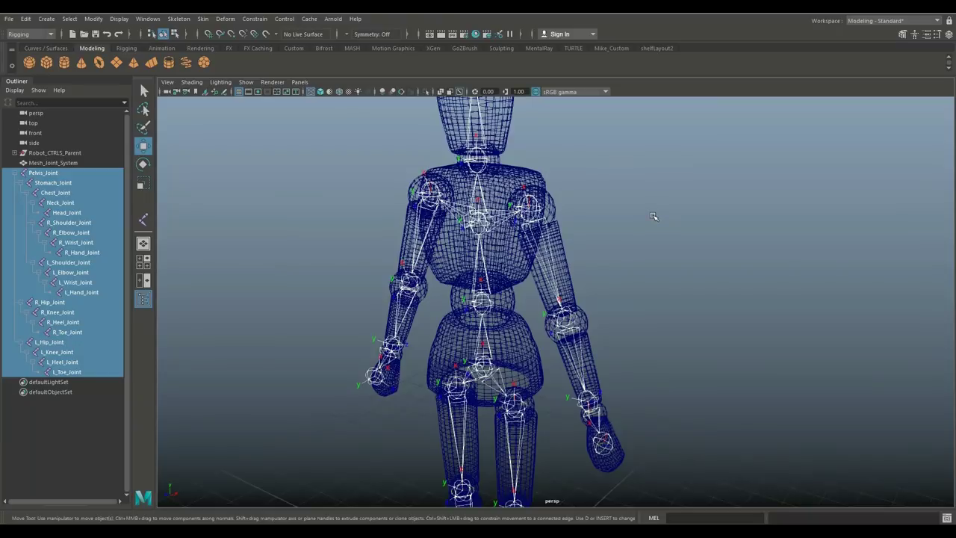
middle_click_drag(655, 218, 660, 176, "alt")
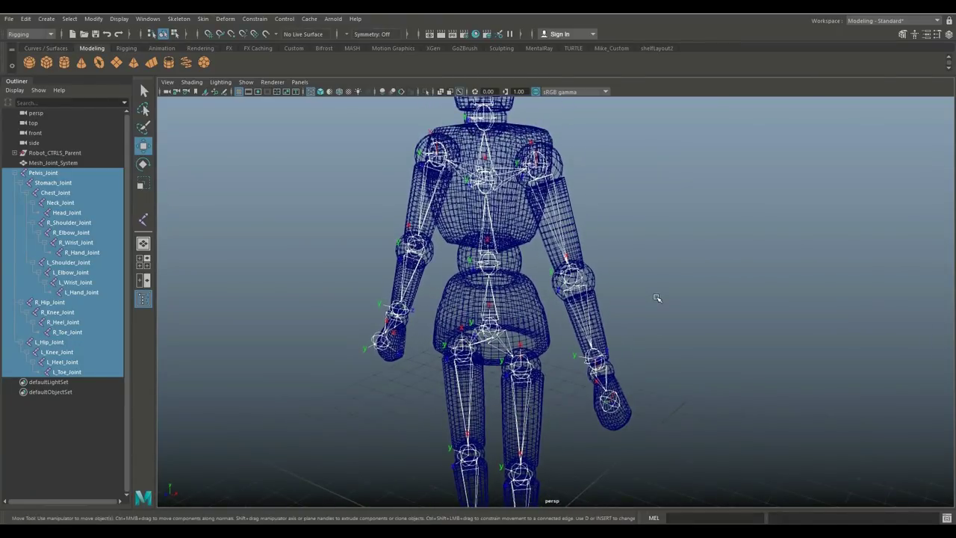
middle_click_drag(658, 298, 647, 229, "alt")
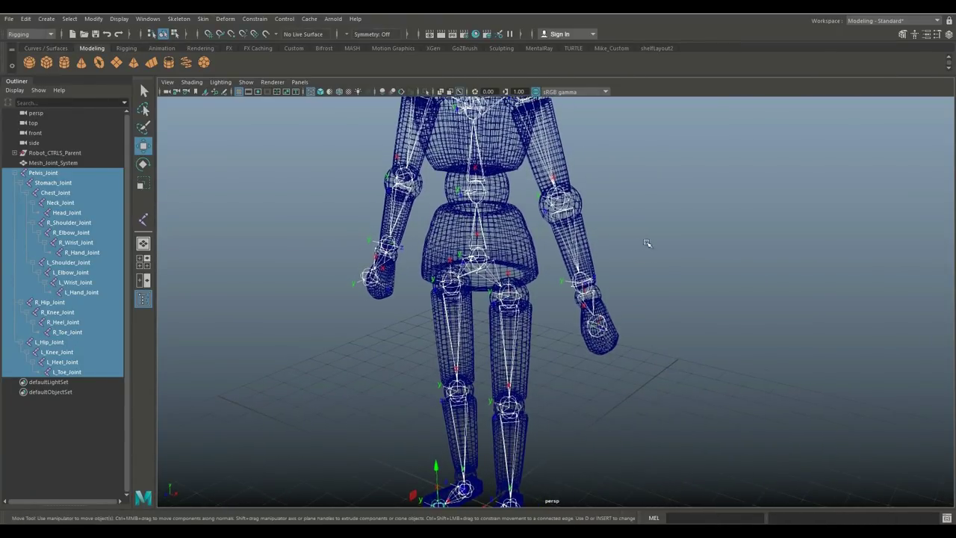
scroll(652, 297, "up", 1)
left_click_drag(652, 297, 631, 274, "alt")
right_click_drag(630, 288, 645, 283, "alt")
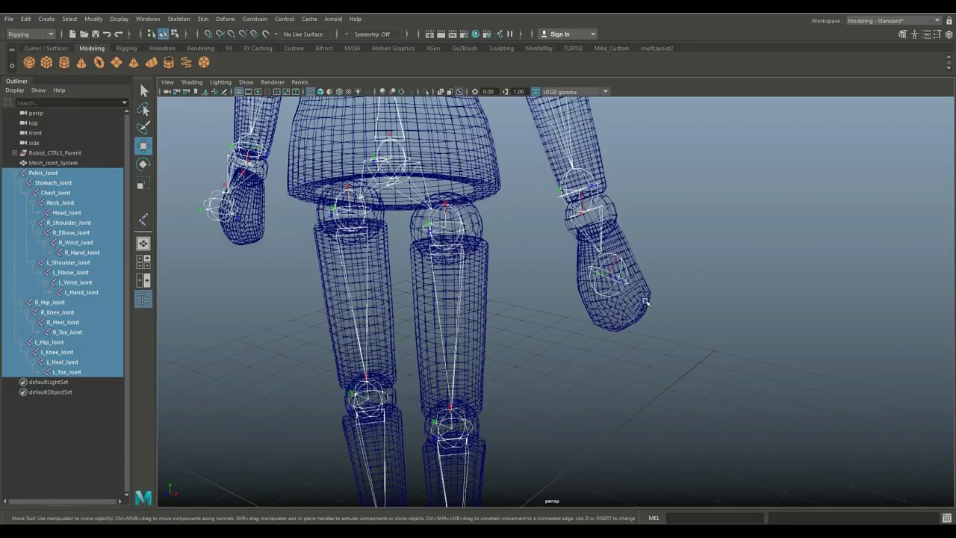
scroll(508, 343, "down", 5)
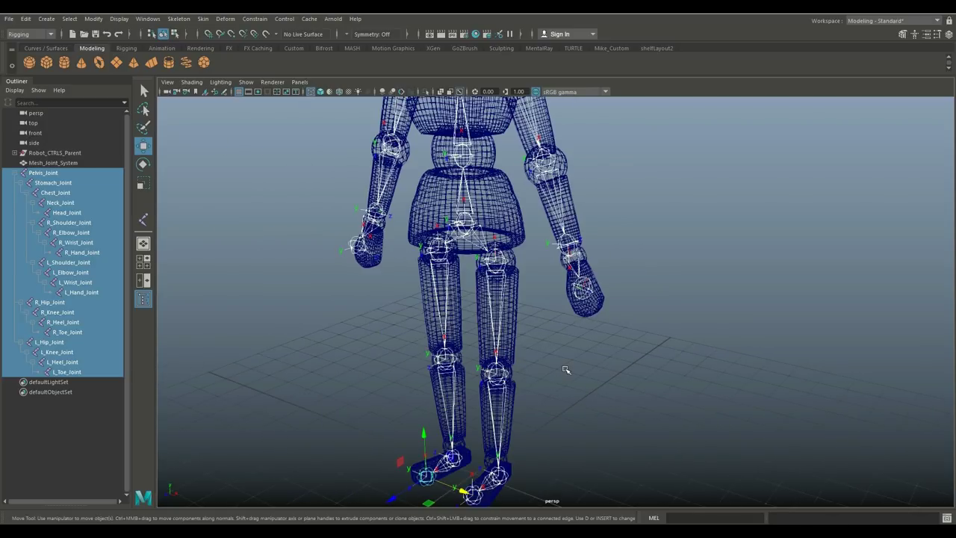
Examine the local rotation axes of the heel and toe joints in both feet up close
middle_click_drag(569, 372, 559, 292, "alt")
scroll(572, 333, "up", 2)
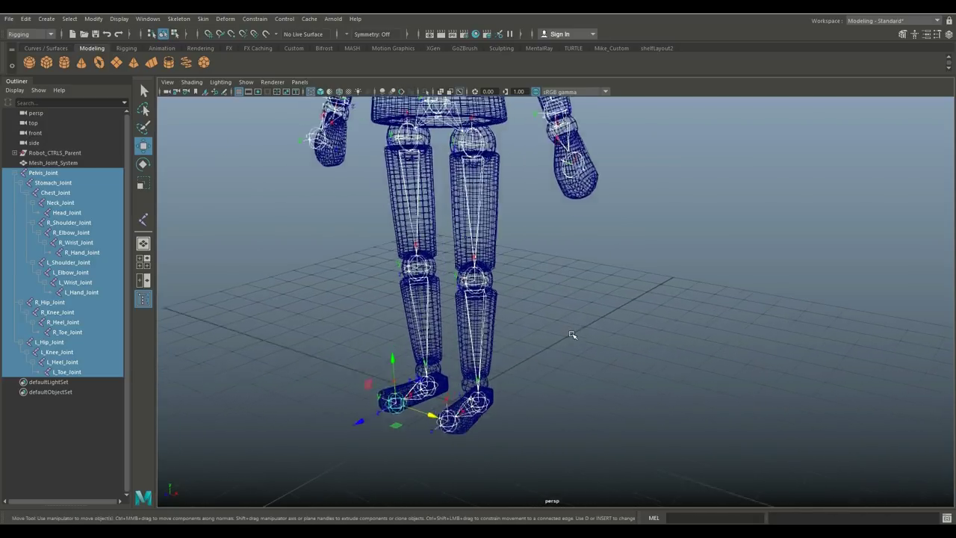
scroll(571, 344, "up", 1)
middle_click_drag(576, 333, 595, 209, "alt")
scroll(576, 372, "up", 4)
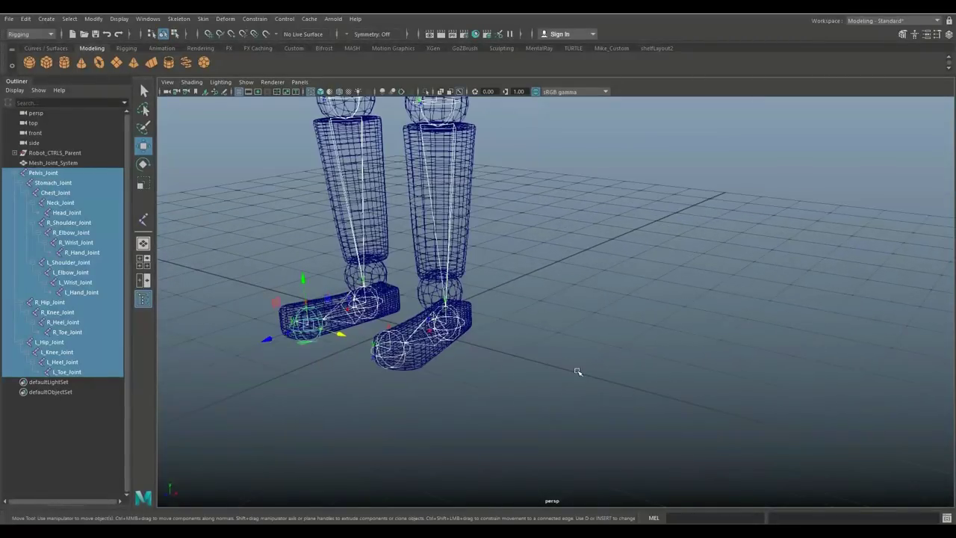
left_click_drag(453, 386, 510, 338, "alt")
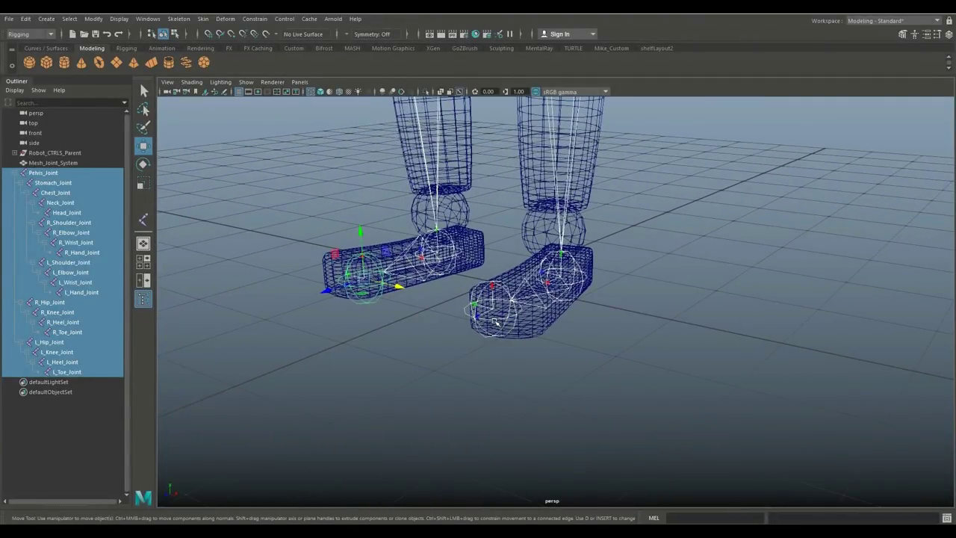
Rotate the right toe joint about -85° in Y so its X axis points forward out of the foot, and show its attributes
left_click(495, 320)
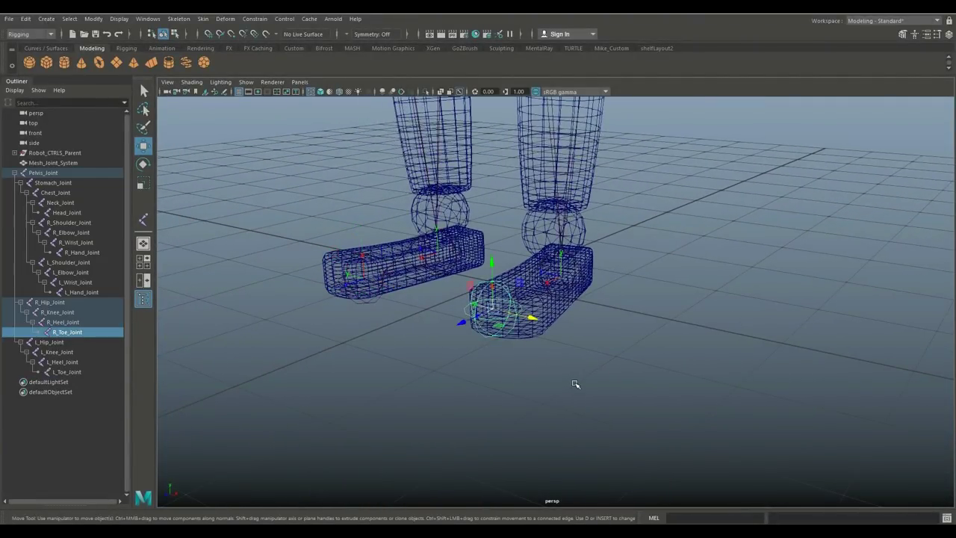
scroll(576, 384, "up", 2)
middle_click_drag(585, 384, 668, 341, "alt")
left_click_drag(668, 342, 571, 367, "alt")
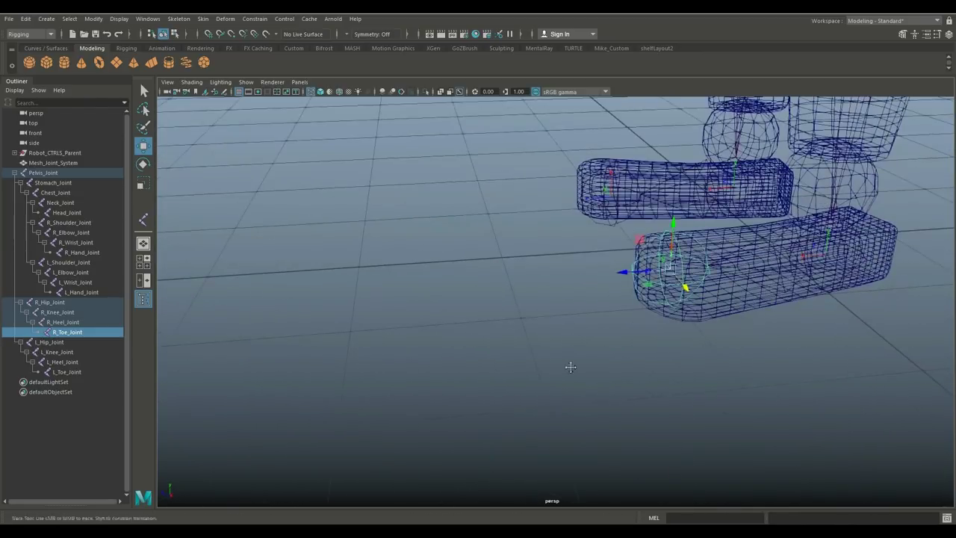
middle_click_drag(571, 367, 436, 383, "alt")
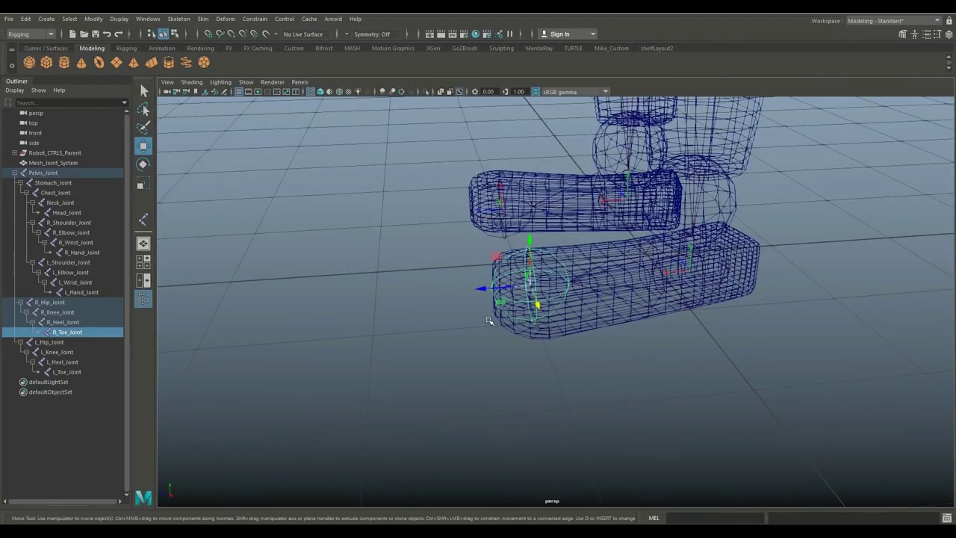
key("e")
left_click_drag(506, 252, 484, 325)
key("ctrl+a")
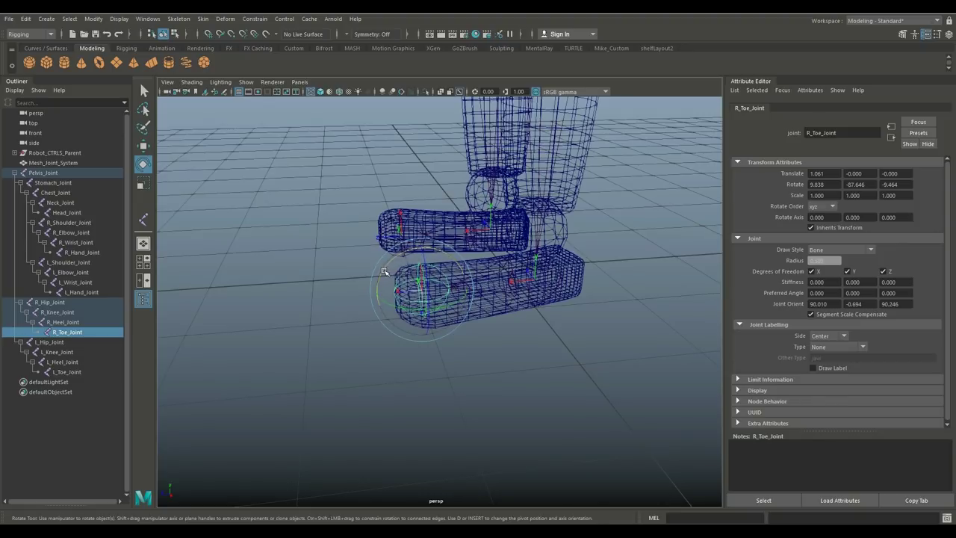
left_click_drag(383, 271, 395, 294)
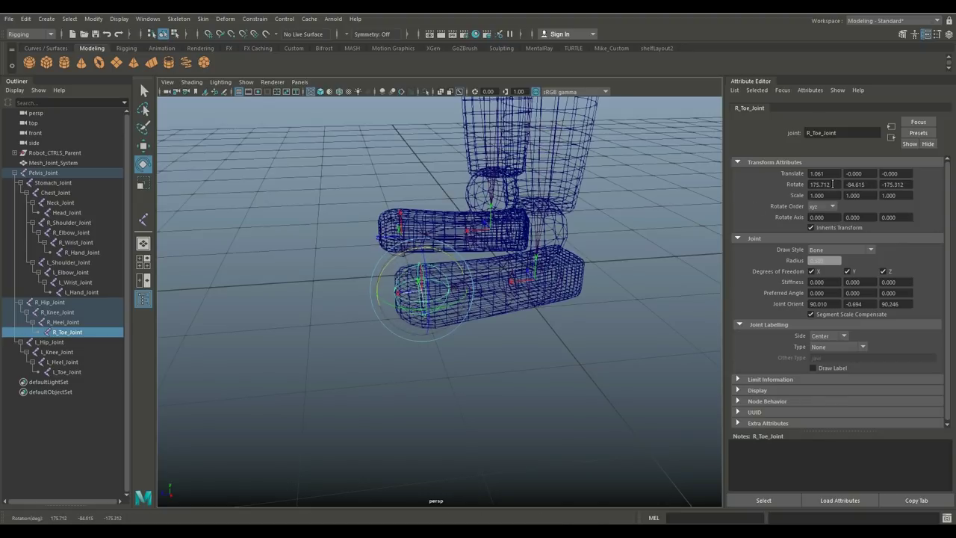
Set the right toe joint's Rotate X to 180 and clear the selection
left_click_drag(833, 184, 742, 186)
type("180")
key("Return")
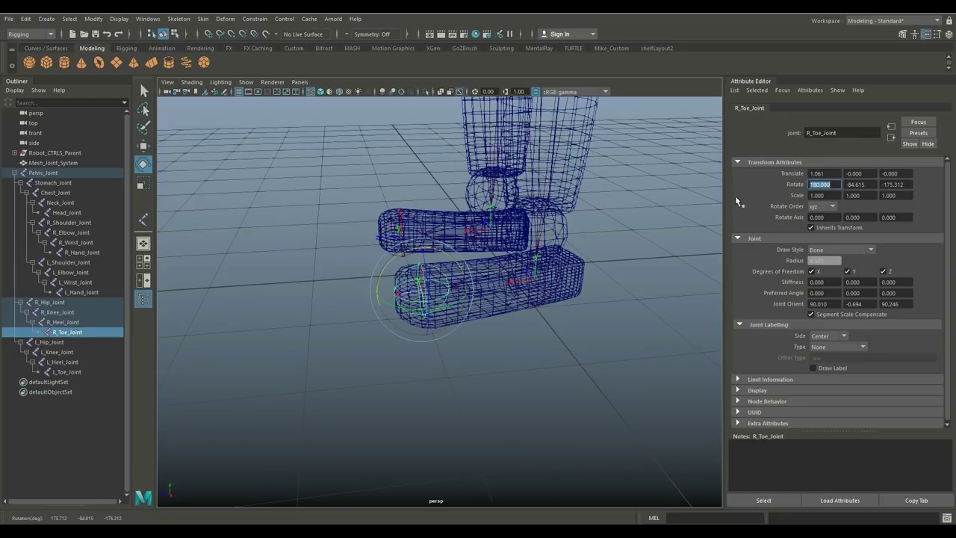
left_click(487, 369)
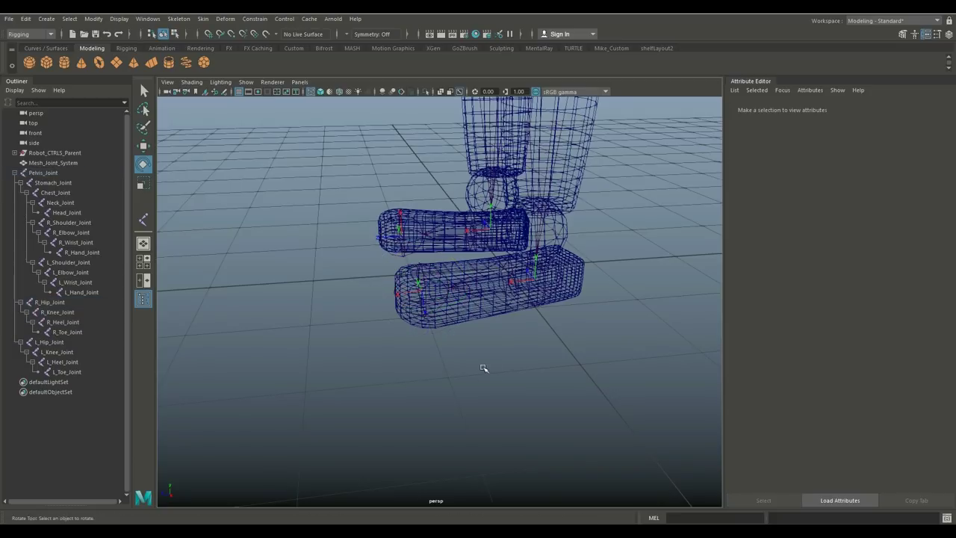
Rotate the left toe joint about -97° in Y to match the right one and set its Rotate X to -180
left_click(393, 218)
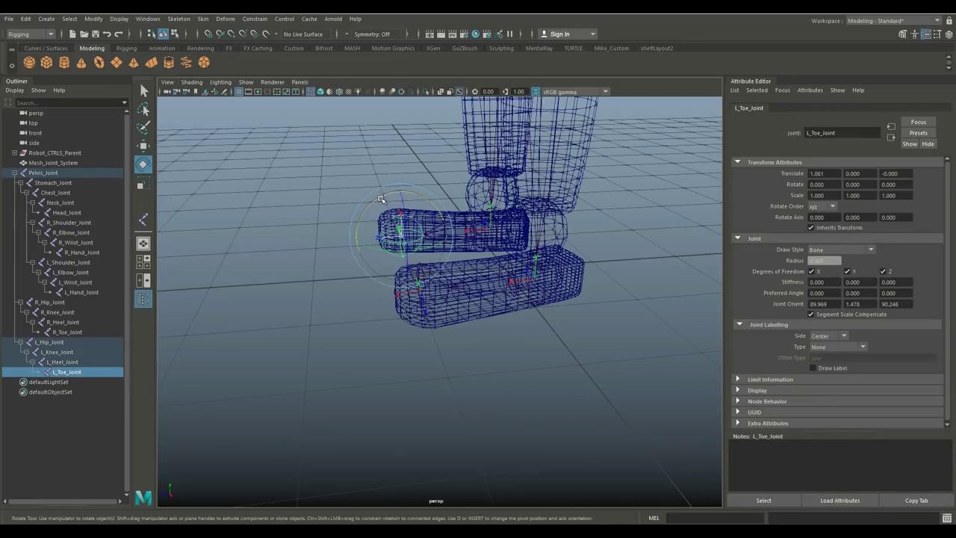
left_click_drag(383, 216, 381, 241)
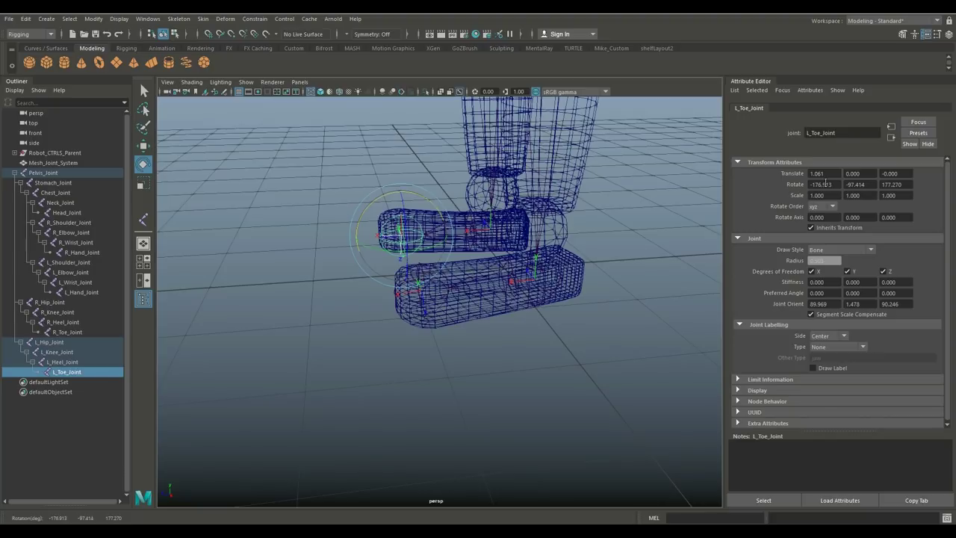
left_click(825, 184)
type("-18")
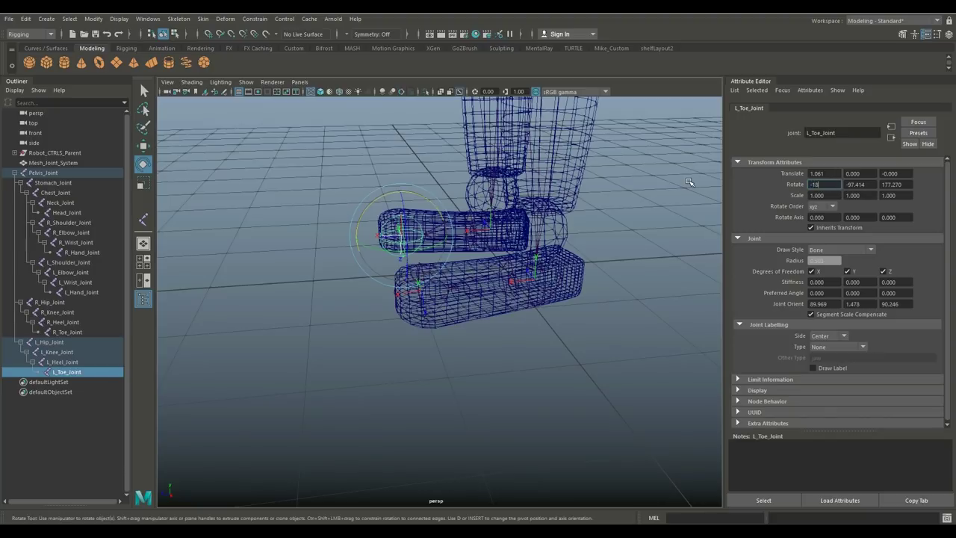
type("0")
key("Return")
left_click(512, 411)
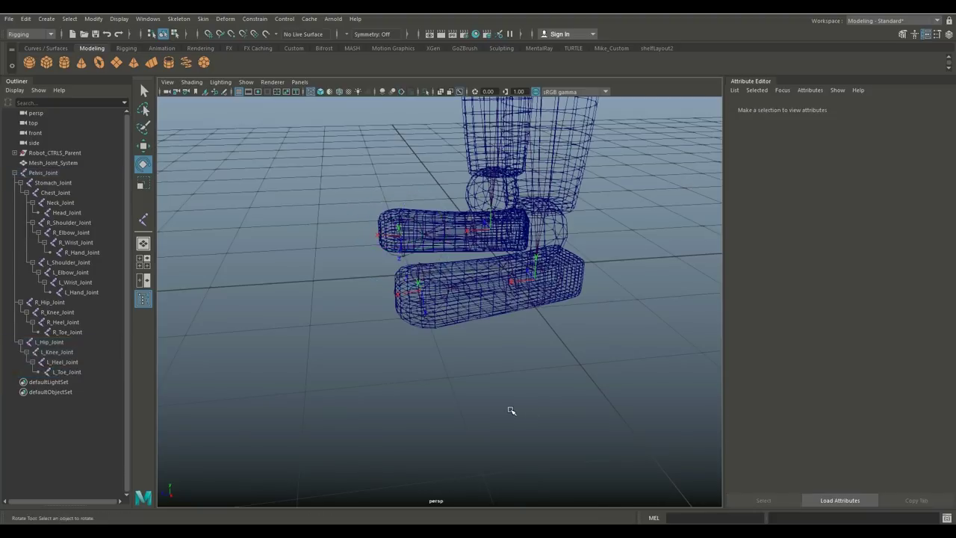
Hide the local rotation axes of the joints in the pelvis hierarchy
right_click_drag(535, 390, 519, 402, "alt")
scroll(508, 404, "down", 6)
left_click_drag(498, 408, 591, 391, "alt")
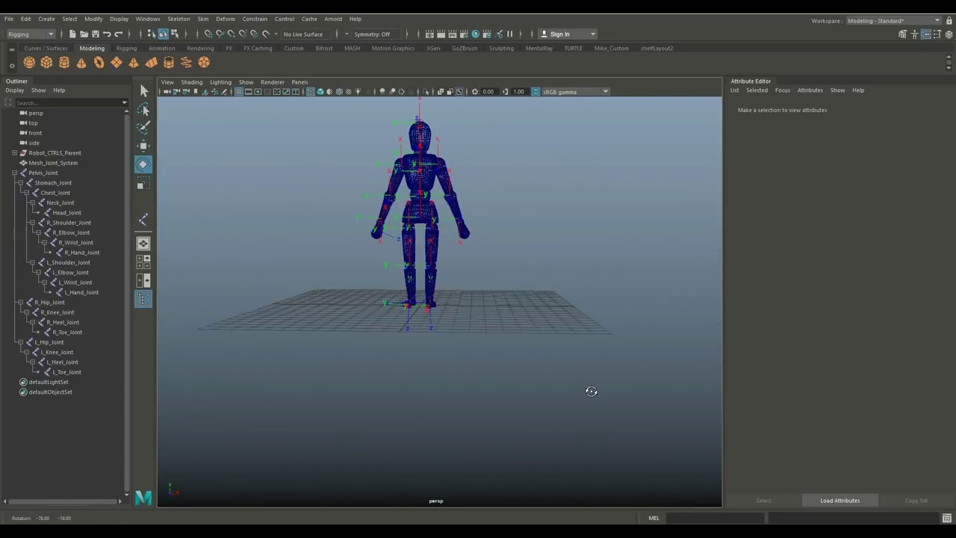
left_click_drag(519, 383, 560, 429, "alt")
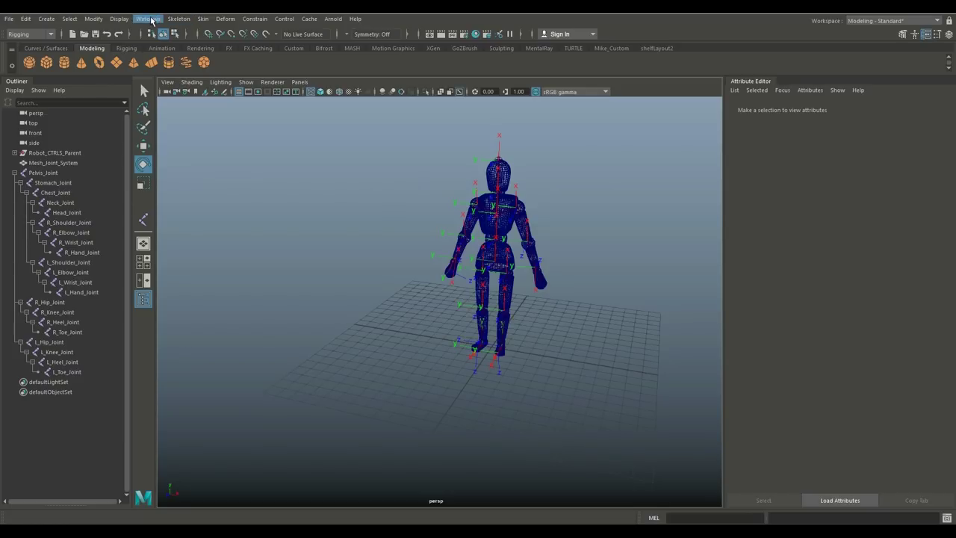
left_click(119, 18)
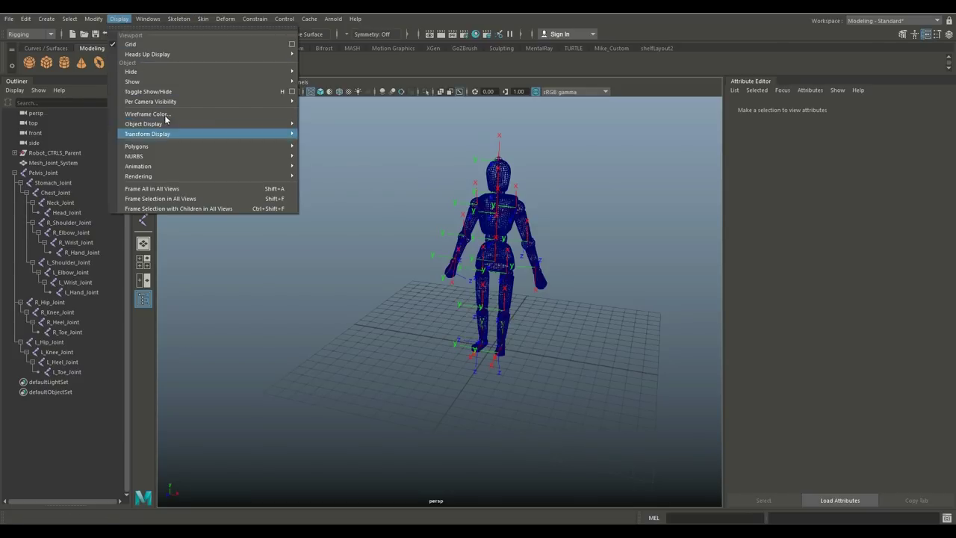
mouse_move(158, 147)
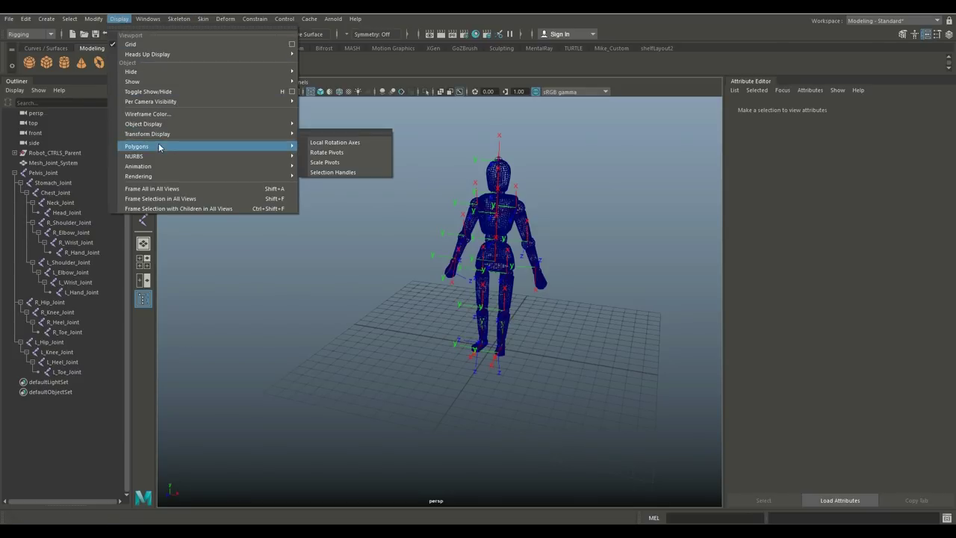
left_click(341, 143)
left_click(54, 152)
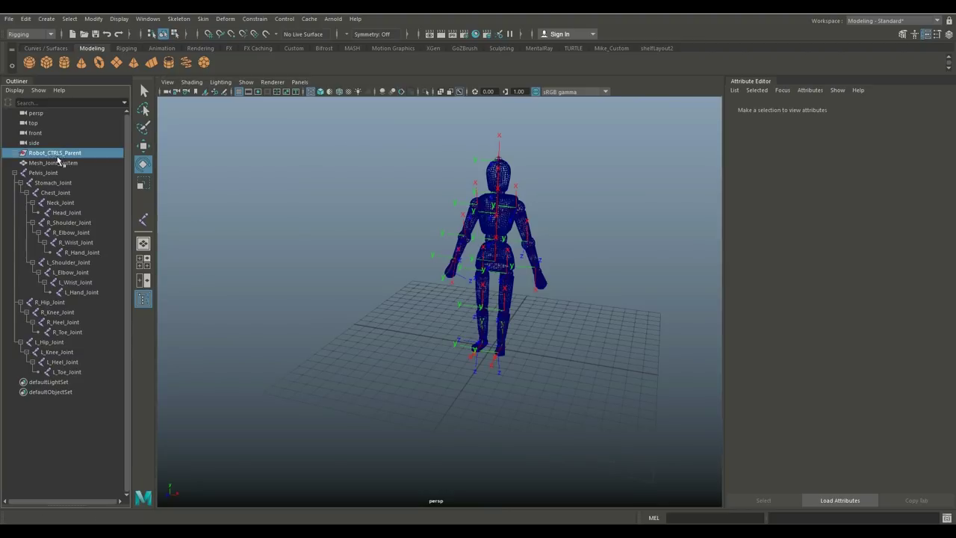
left_click(42, 173)
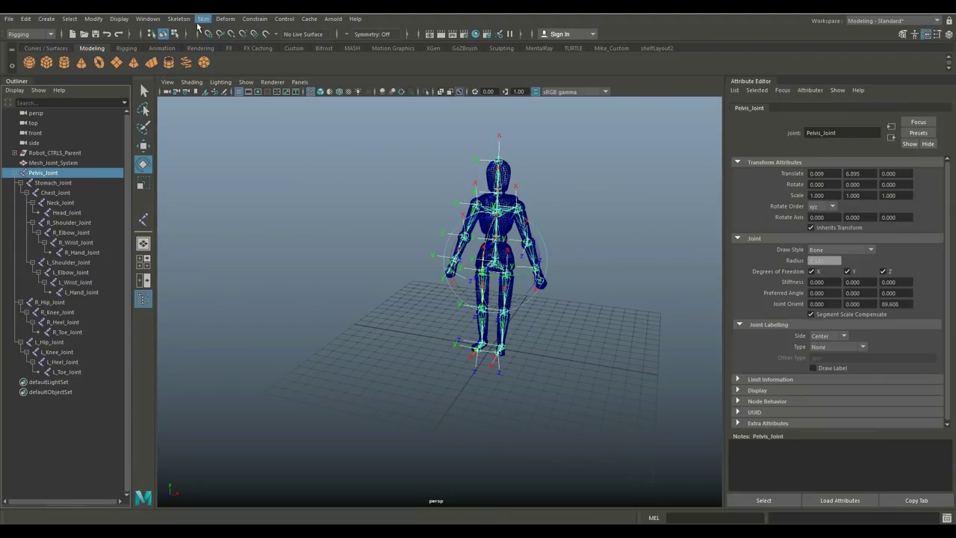
left_click(49, 370, "shift")
left_click(369, 232)
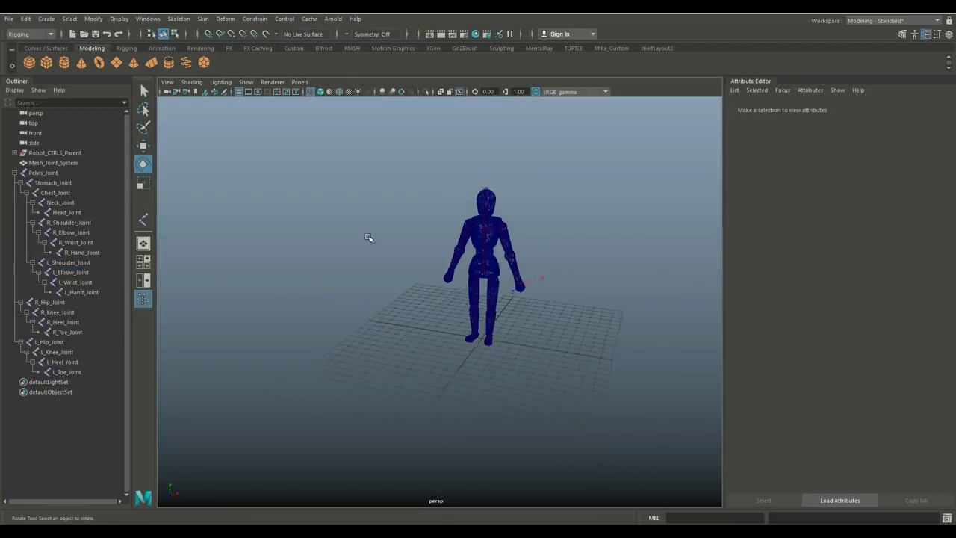
Hide the Outliner to give the robot more room in the viewport
scroll(371, 254, "down", 2)
middle_click_drag(435, 302, 327, 316, "alt")
scroll(438, 333, "up", 5)
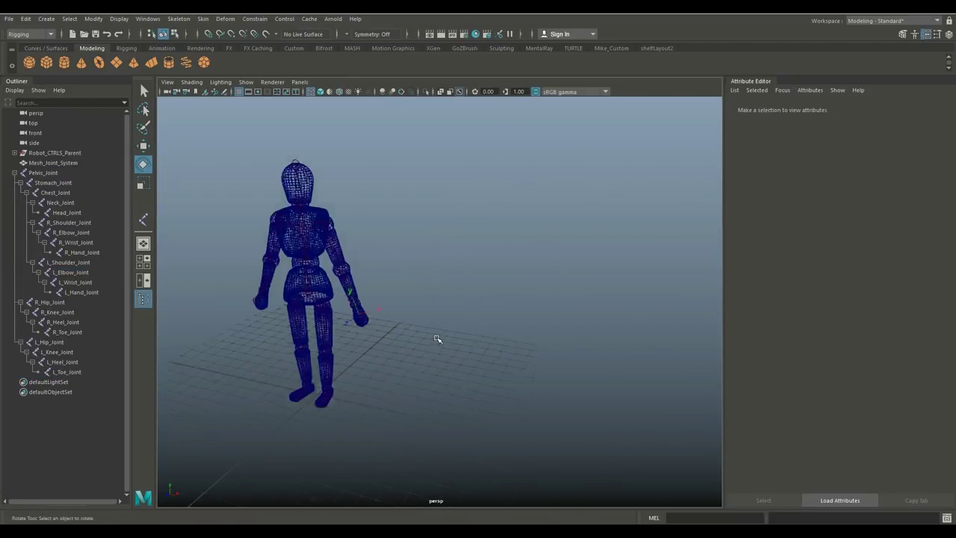
left_click_drag(438, 340, 476, 399, "alt")
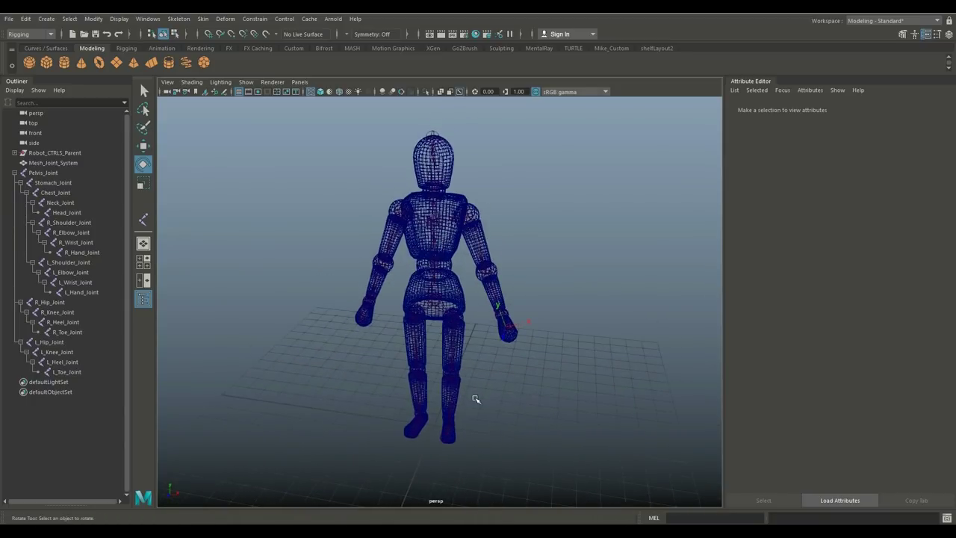
scroll(476, 399, "up", 3)
mouse_move(476, 400)
middle_mouse_down("alt")
mouse_move(504, 348)
mouse_move(480, 404)
middle_mouse_up("alt")
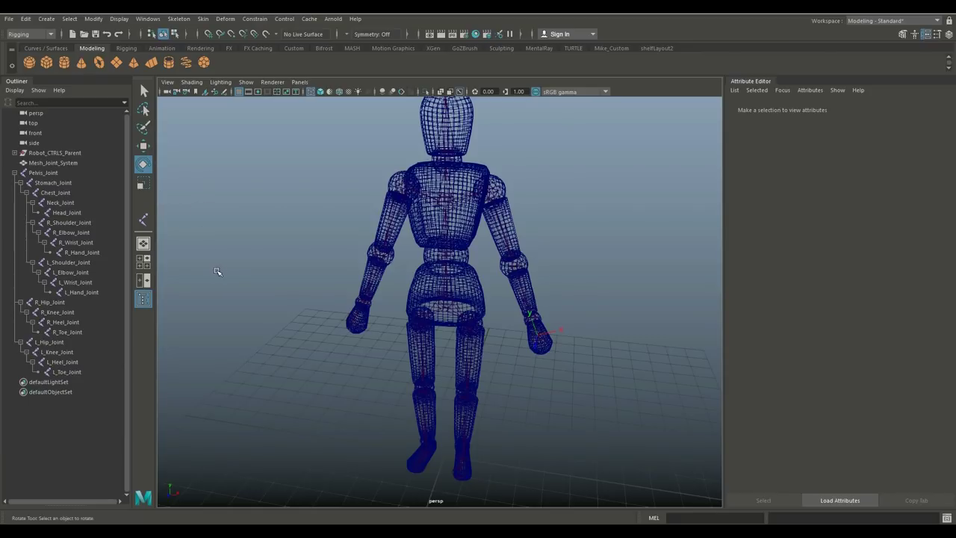
left_click(143, 300)
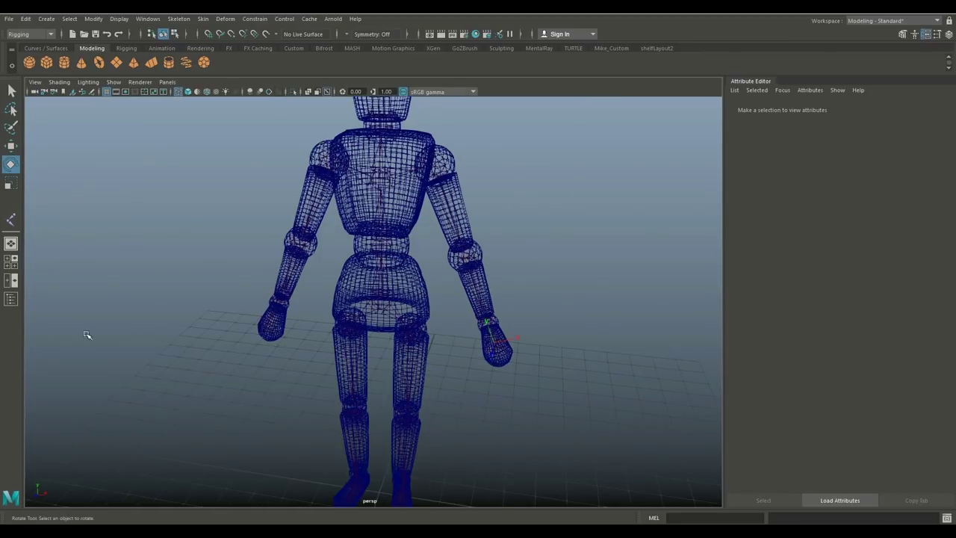
Create an IK handle between the right wrist joint and the right shoulder joint
scroll(266, 242, "down", 5)
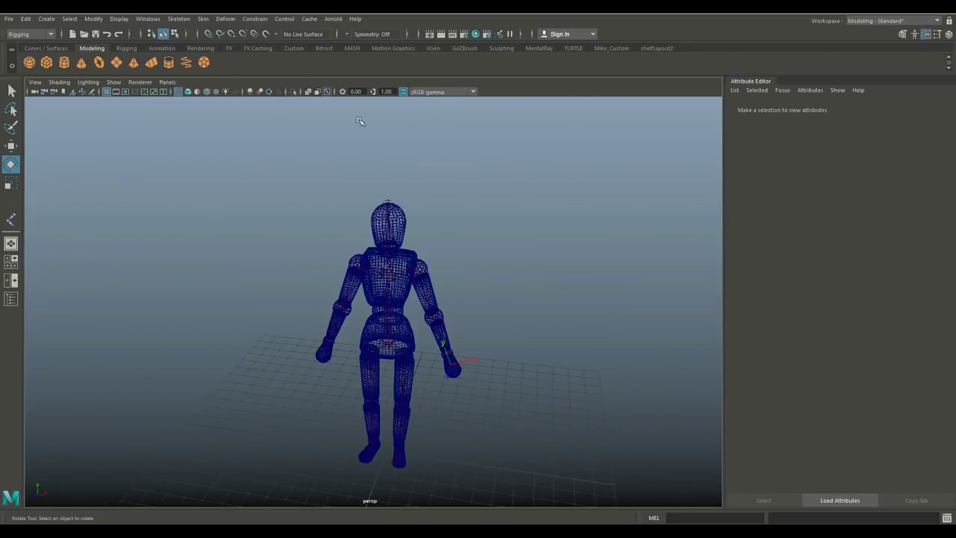
scroll(490, 359, "up", 3)
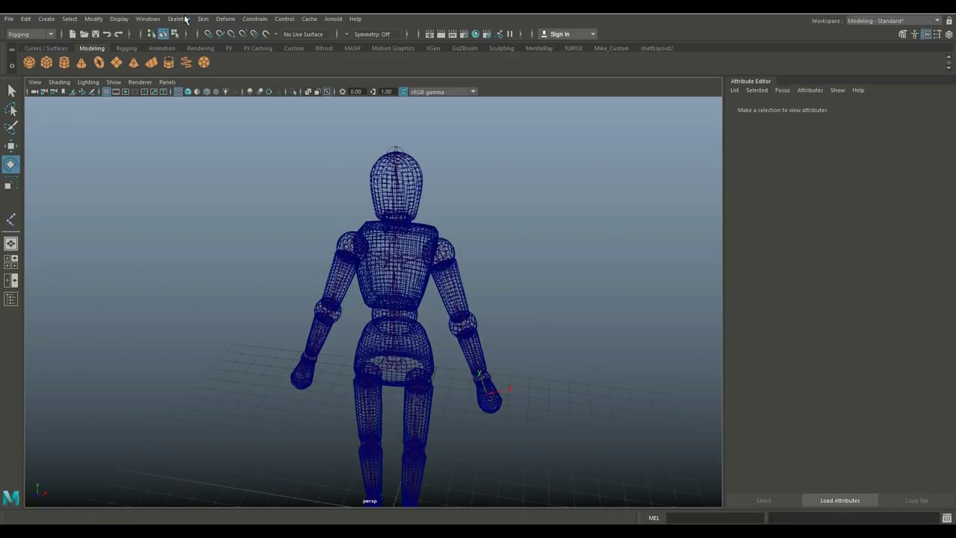
left_click(184, 20)
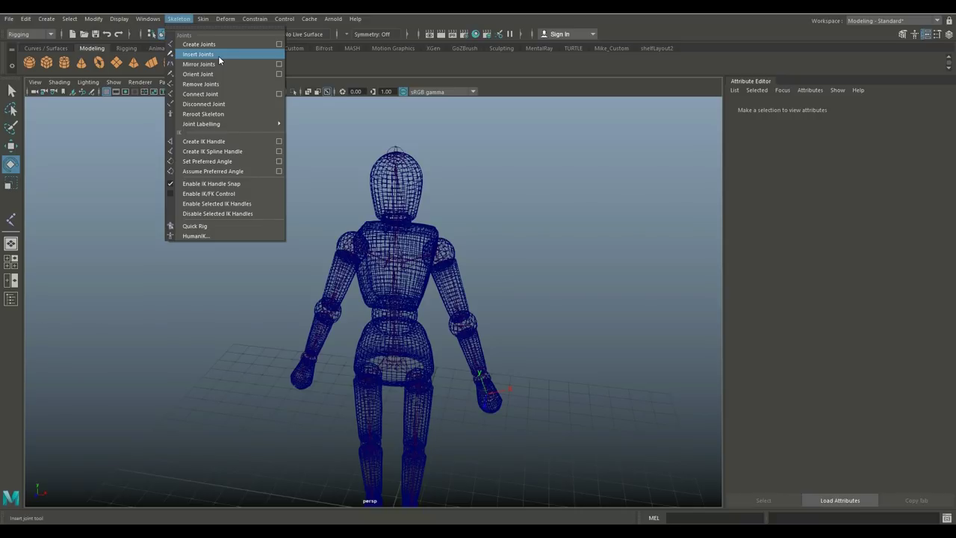
left_click(236, 143)
scroll(572, 325, "up", 5)
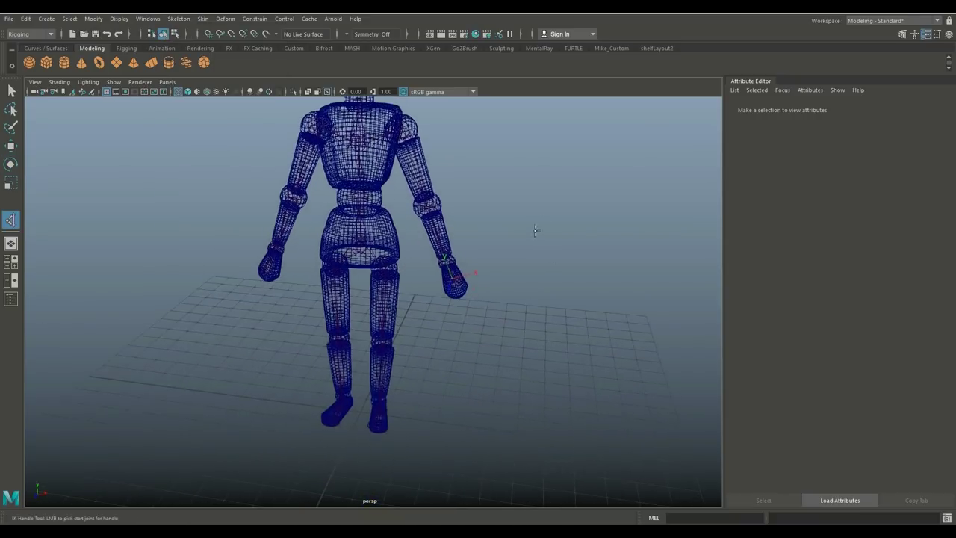
left_click_drag(541, 263, 431, 340, "alt")
middle_click_drag(432, 340, 520, 403, "alt")
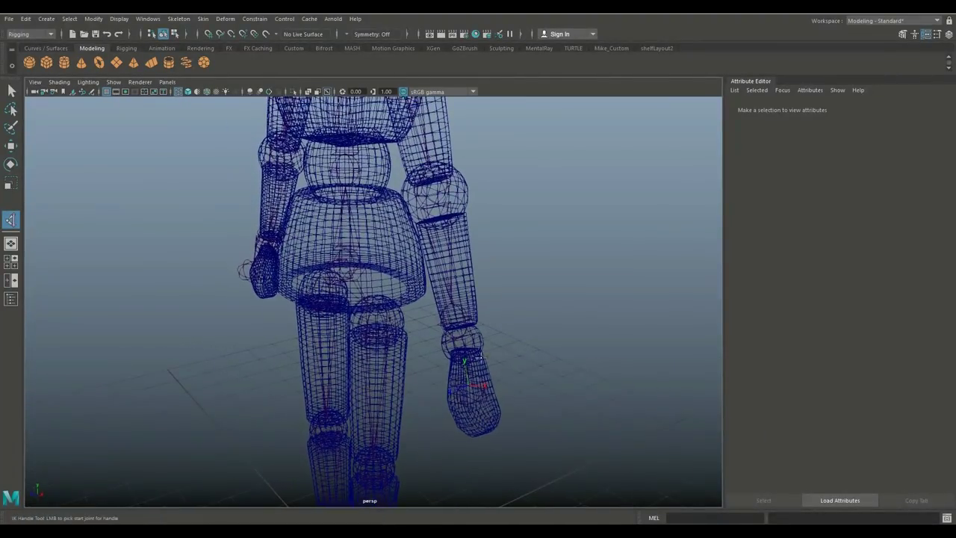
scroll(521, 349, "up", 4)
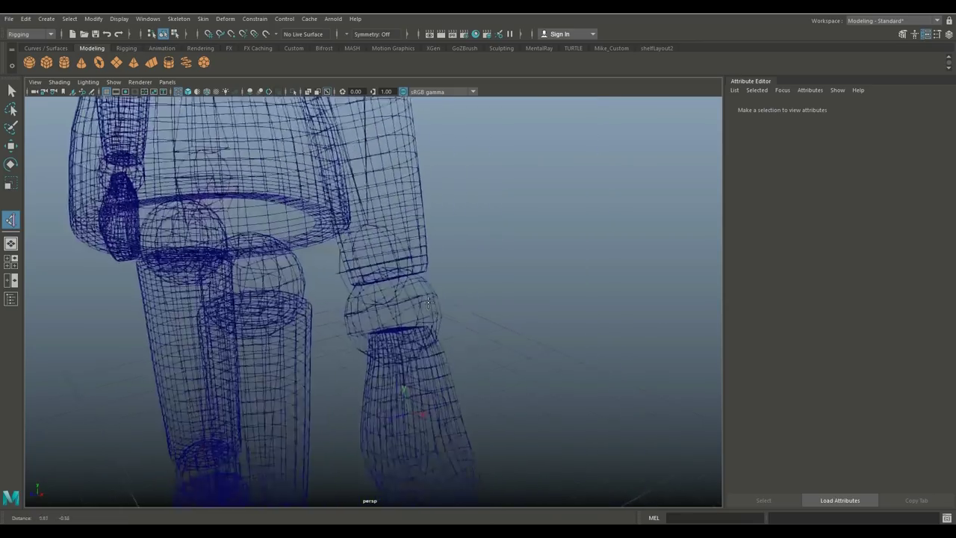
left_click(389, 251)
scroll(468, 214, "down", 6)
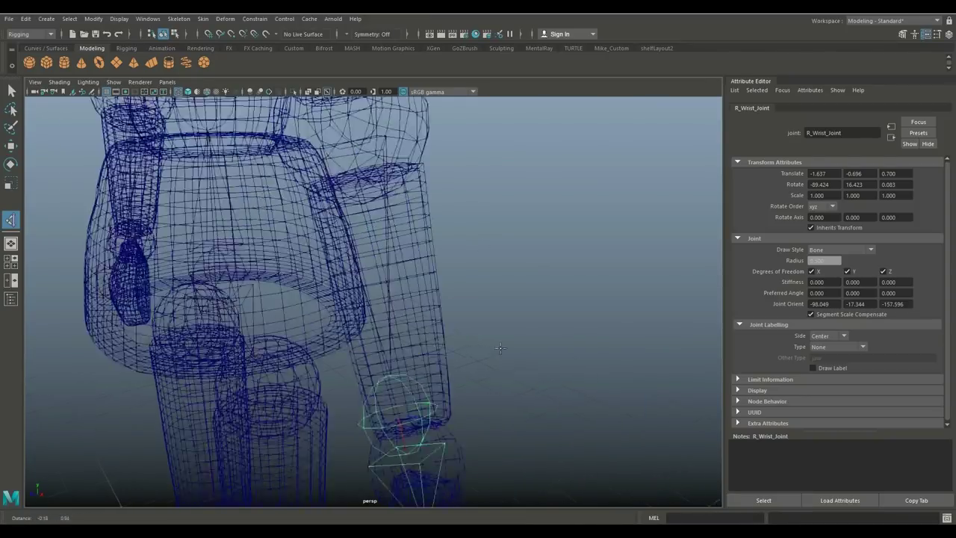
scroll(550, 346, "up", 5)
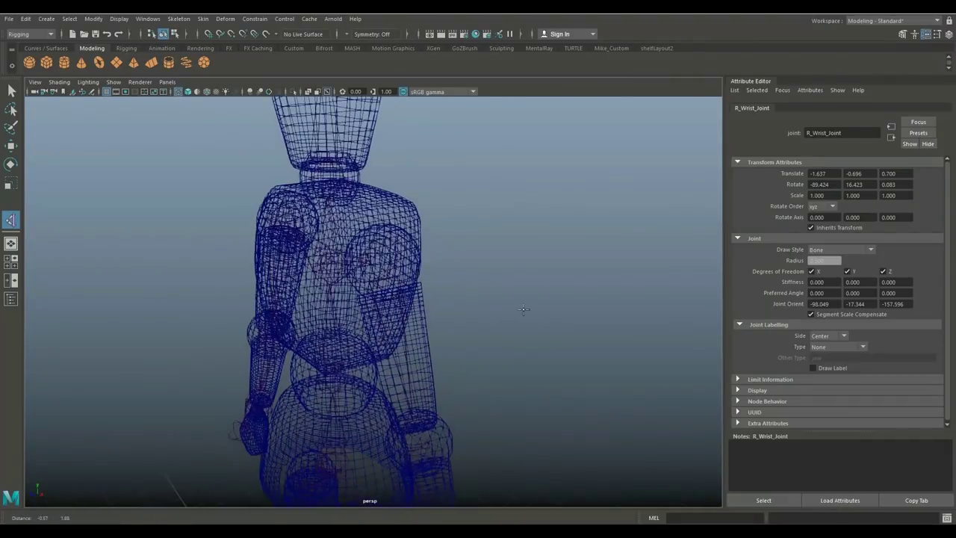
left_click(364, 170)
key("e")
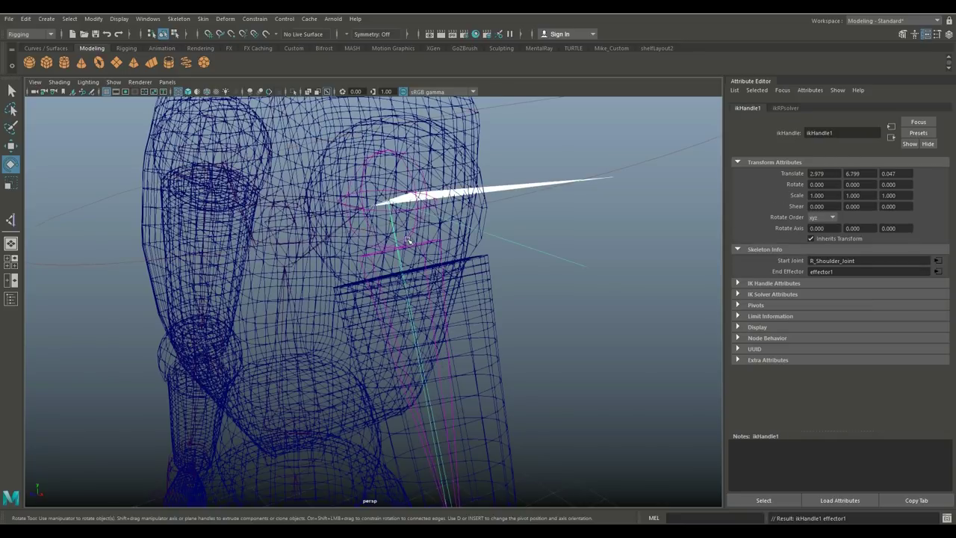
Test how the right arm bends by moving its IK handle up and forward, and undo the moves
scroll(409, 240, "down", 8)
left_click_drag(438, 308, 495, 294, "alt")
key("w")
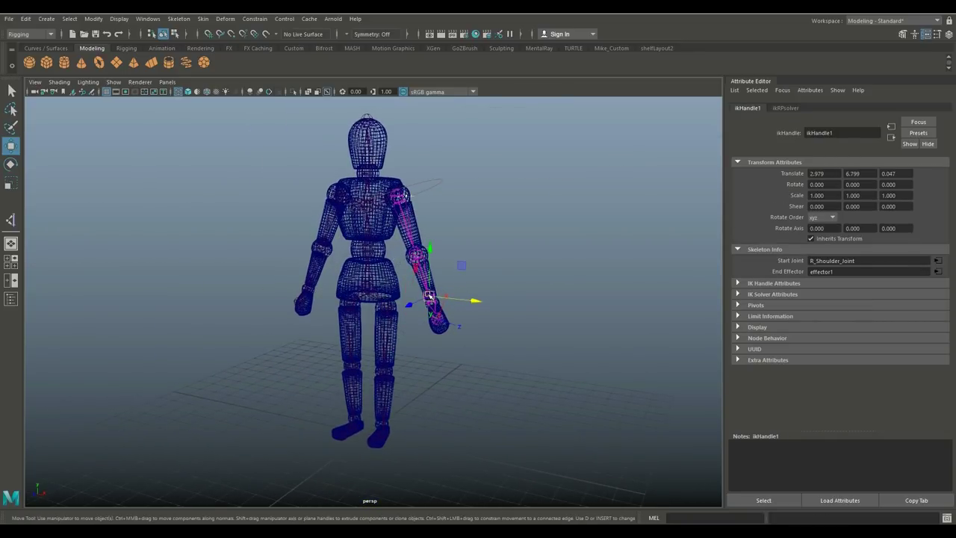
left_click_drag(429, 301, 409, 277)
left_click_drag(456, 365, 380, 364, "alt")
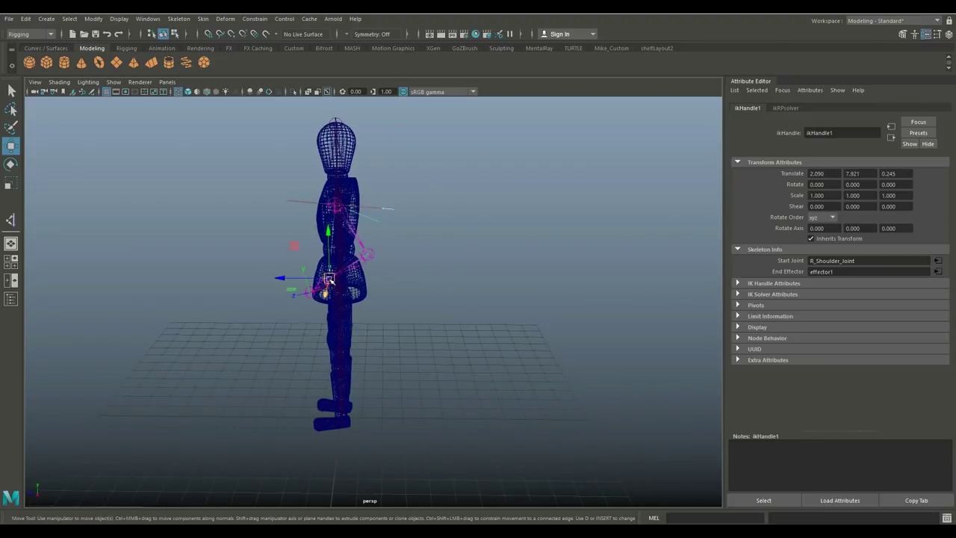
scroll(329, 289, "down", 2)
left_click_drag(330, 290, 331, 338)
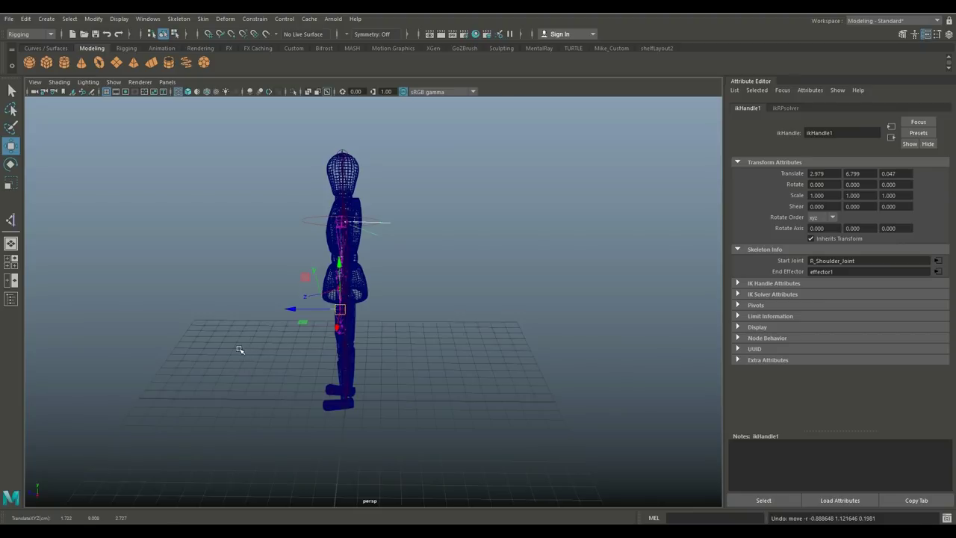
Create an IK handle between the left wrist joint and the left shoulder joint
left_click_drag(239, 349, 381, 345, "alt")
scroll(380, 361, "up", 4)
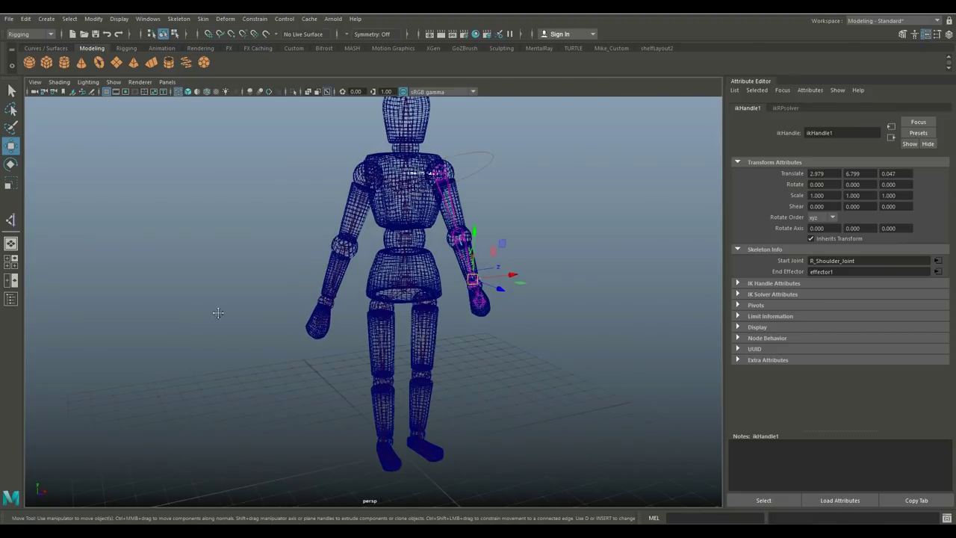
middle_click_drag(216, 313, 265, 307, "alt")
left_click(179, 19)
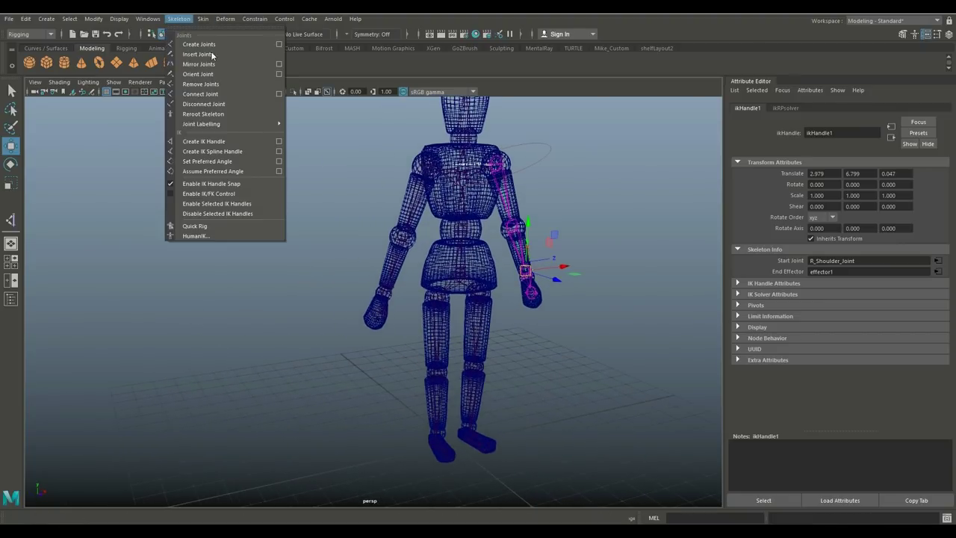
left_click(216, 142)
scroll(284, 307, "up", 3)
scroll(291, 308, "up", 3)
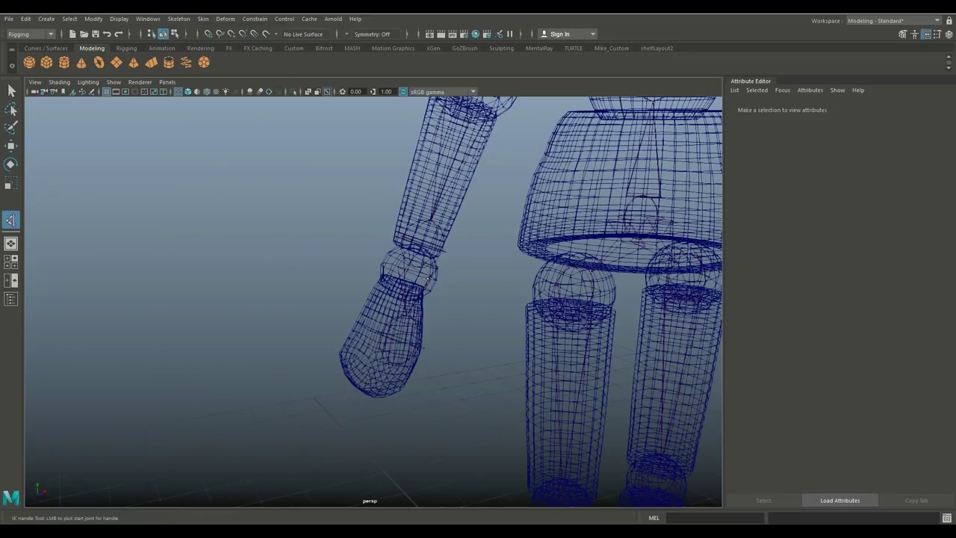
left_click(421, 225)
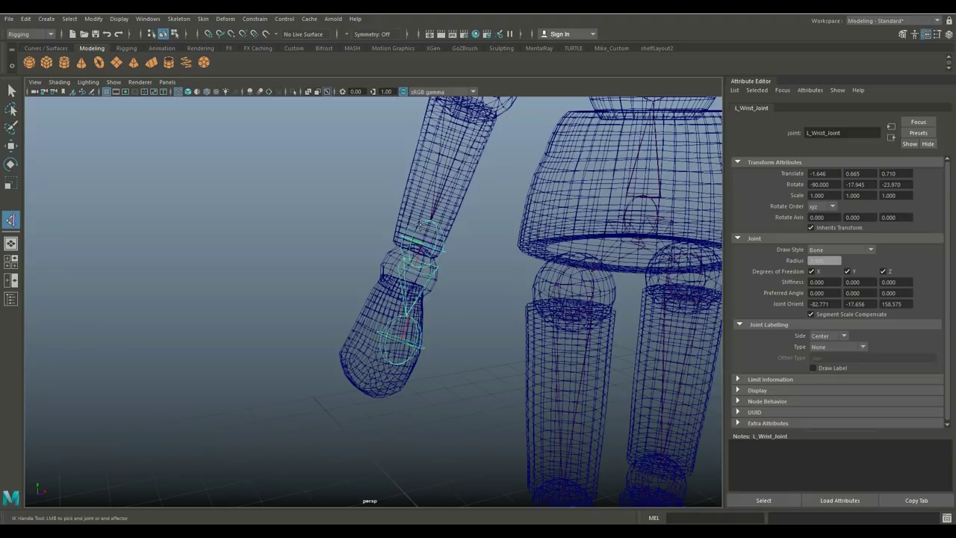
middle_click_drag(446, 239, 367, 361, "alt")
middle_click_drag(366, 112, 338, 181, "alt")
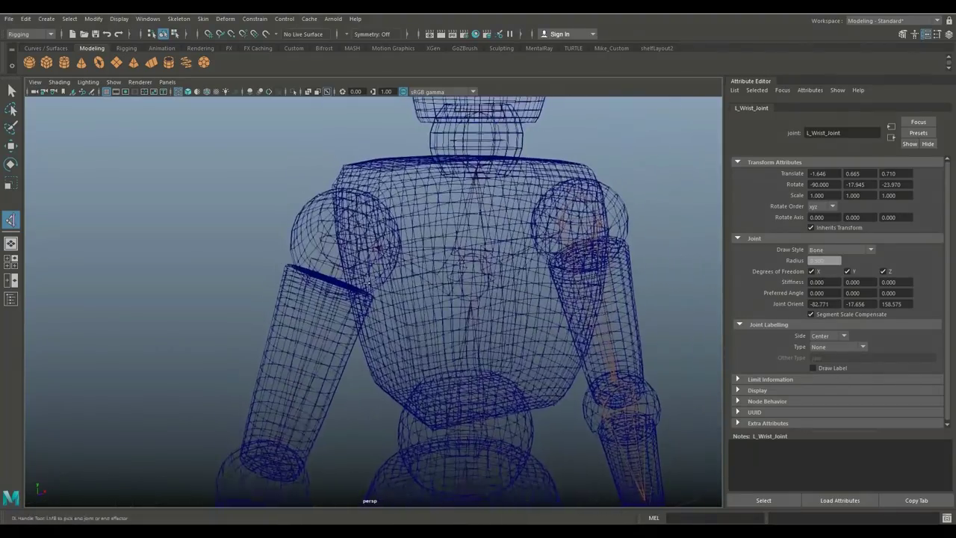
Finish the left arm's IK handle by picking L_Shoulder_Joint as the other end of the chain from L_Wrist_Joint
left_click(322, 245)
scroll(258, 247, "down", 5)
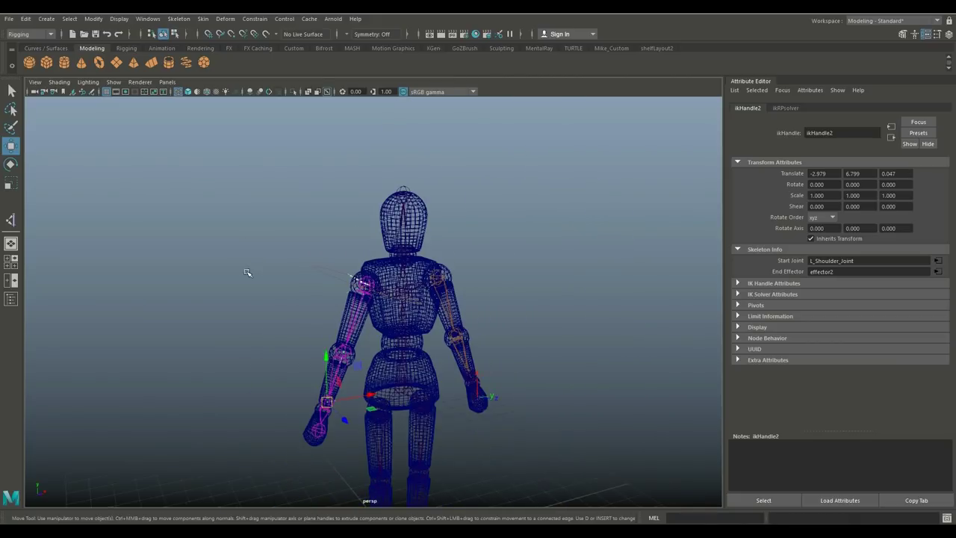
Create an IK handle on the right leg, picking R_Heel_Joint first and R_Hip_Joint second
middle_click_drag(247, 273, 211, 90, "alt")
key("g")
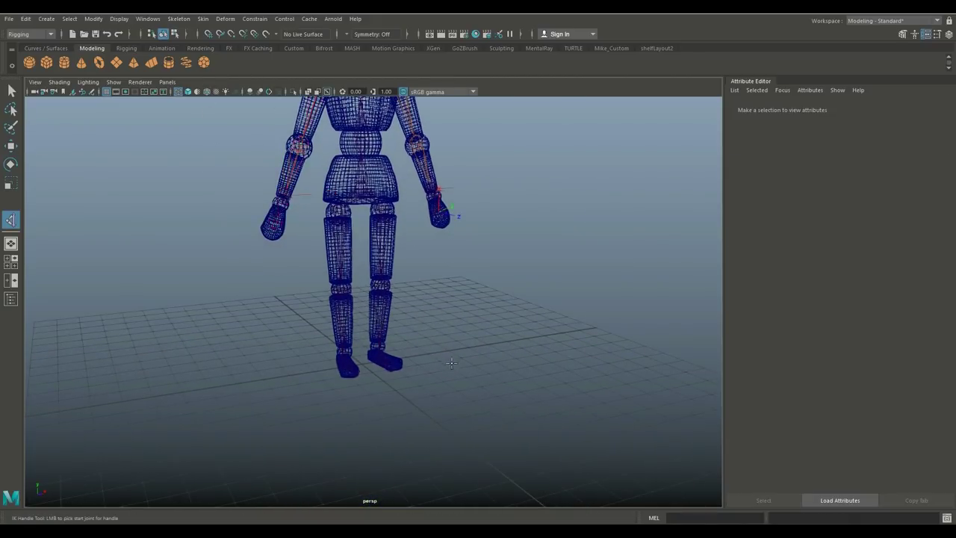
scroll(464, 378, "up", 6)
middle_click_drag(470, 376, 505, 225, "alt")
left_click_drag(514, 277, 418, 260, "alt")
scroll(460, 291, "up", 5)
middle_click_drag(465, 289, 442, 286, "alt")
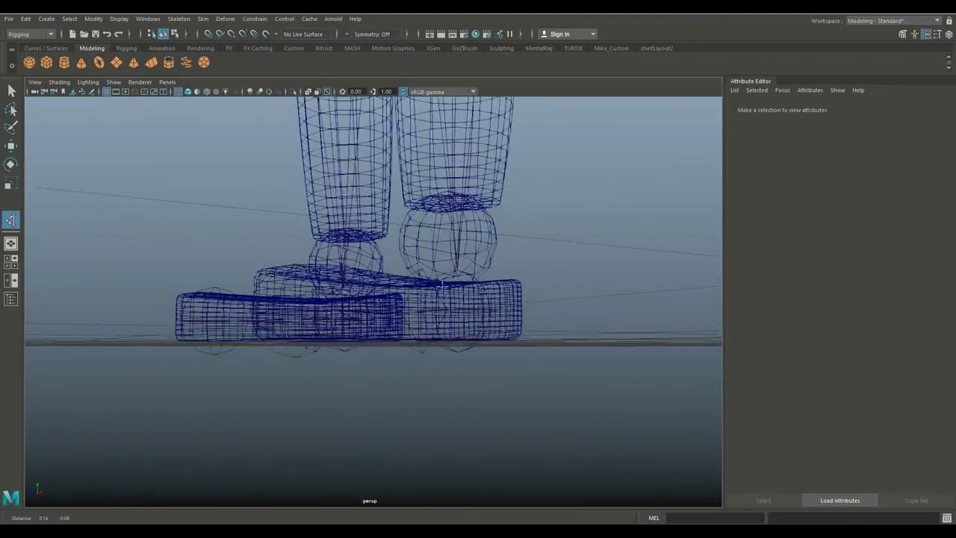
left_click_drag(441, 285, 433, 282, "alt")
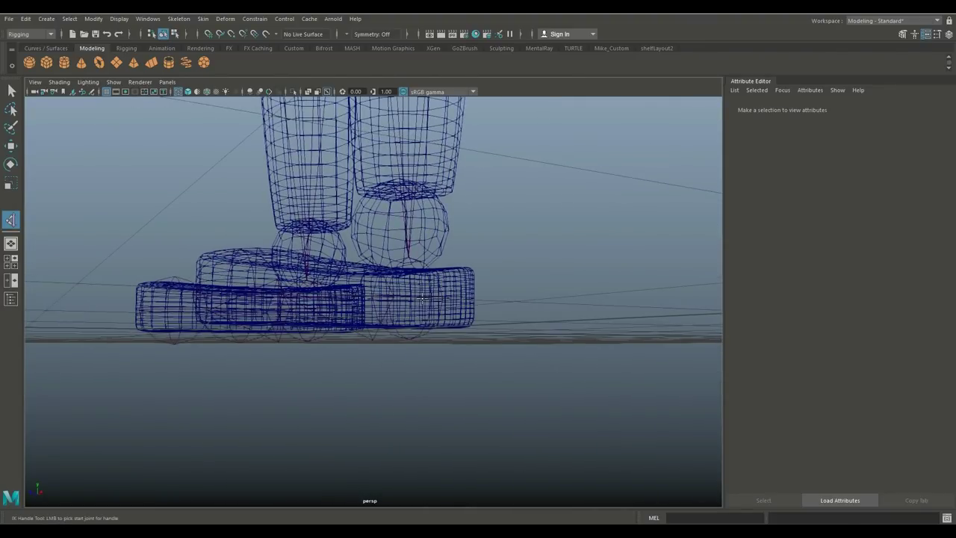
left_click(422, 299)
middle_click_drag(479, 190, 463, 367, "alt")
middle_click_drag(500, 276, 499, 430, "alt")
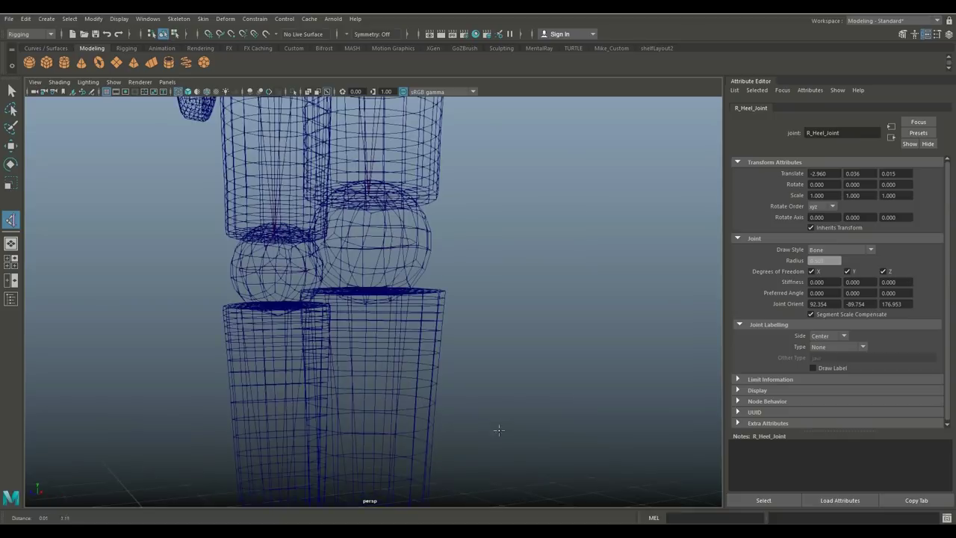
scroll(500, 429, "down", 5)
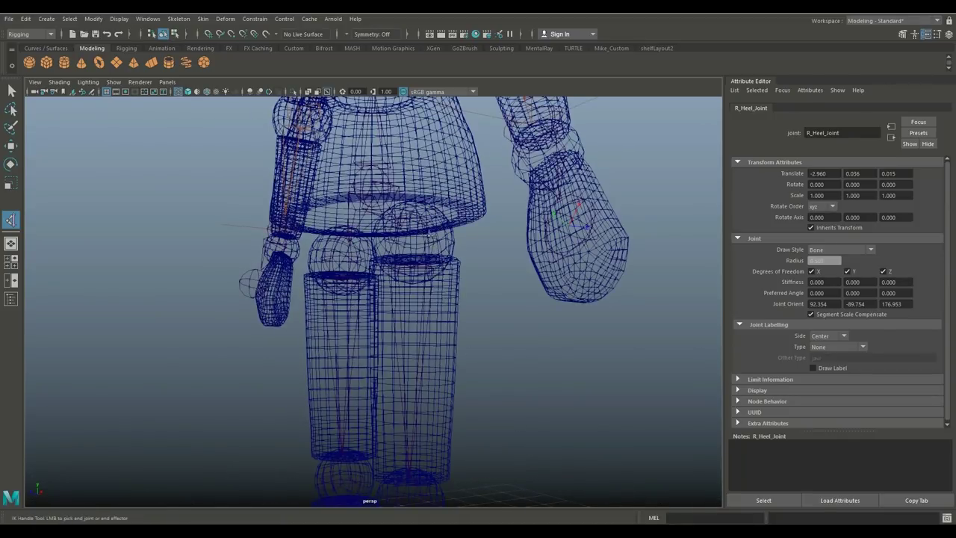
left_click(420, 234)
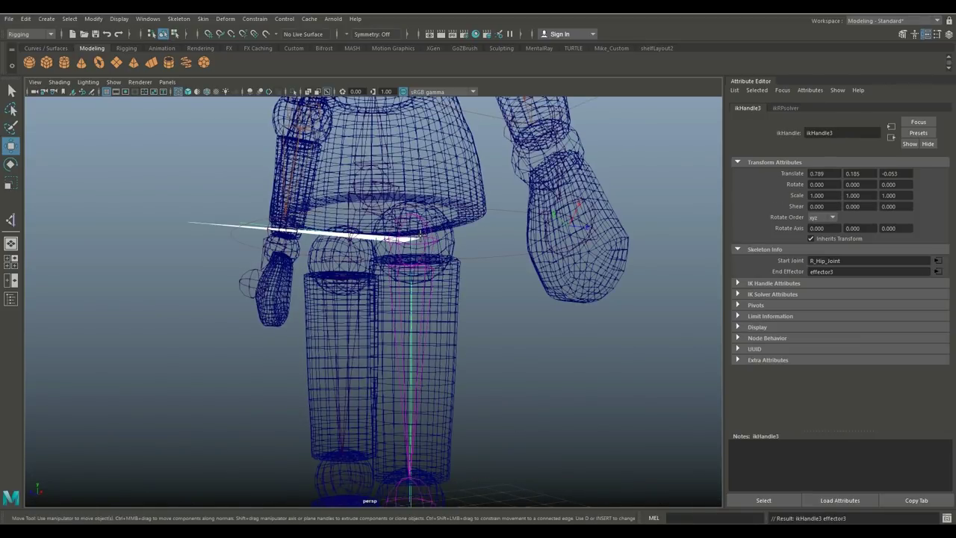
Create an IK handle on the left leg, picking L_Heel_Joint first and L_Hip_Joint second
scroll(373, 296, "down", 5)
left_click_drag(294, 347, 477, 290, "alt")
key("g")
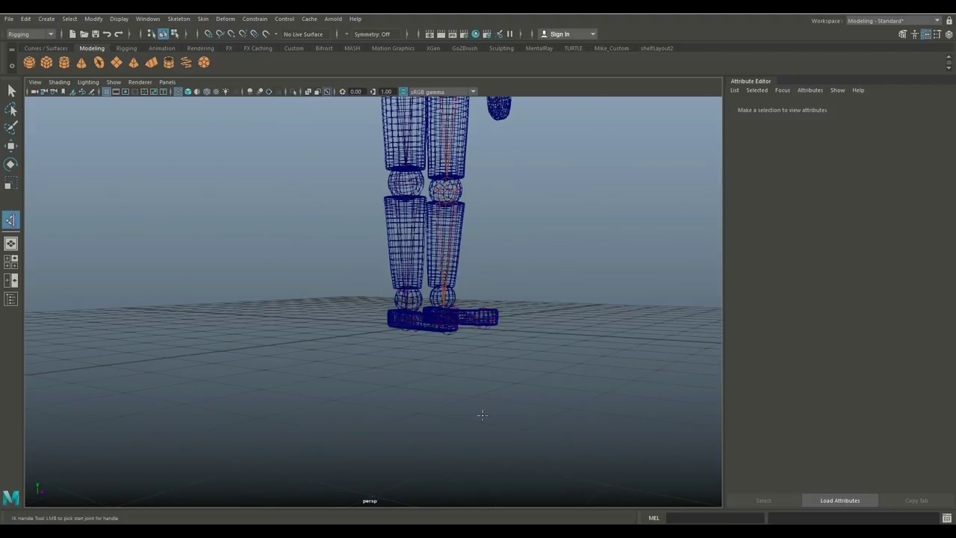
scroll(482, 415, "up", 6)
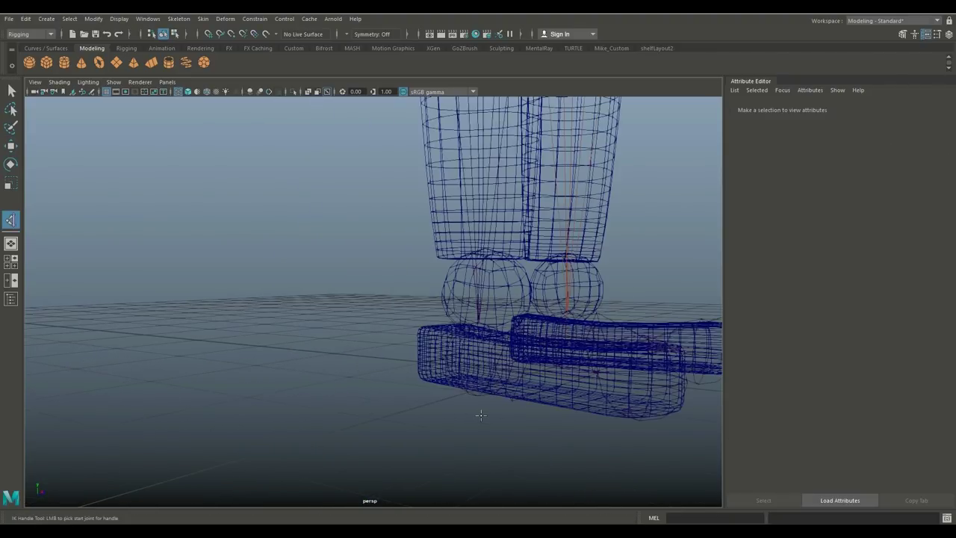
left_click(470, 364)
middle_click_drag(322, 304, 320, 430, "alt")
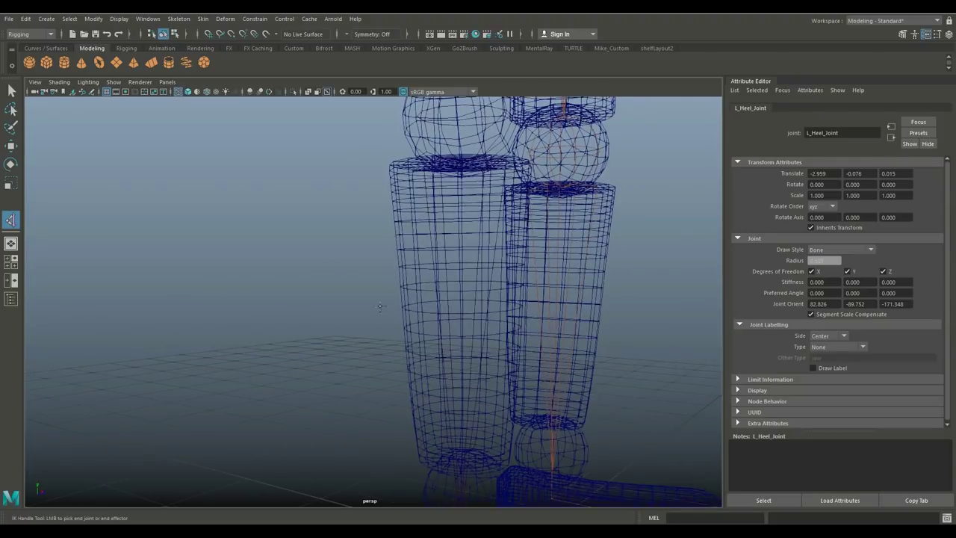
scroll(383, 306, "down", 5)
middle_click_drag(352, 225, 352, 453, "alt")
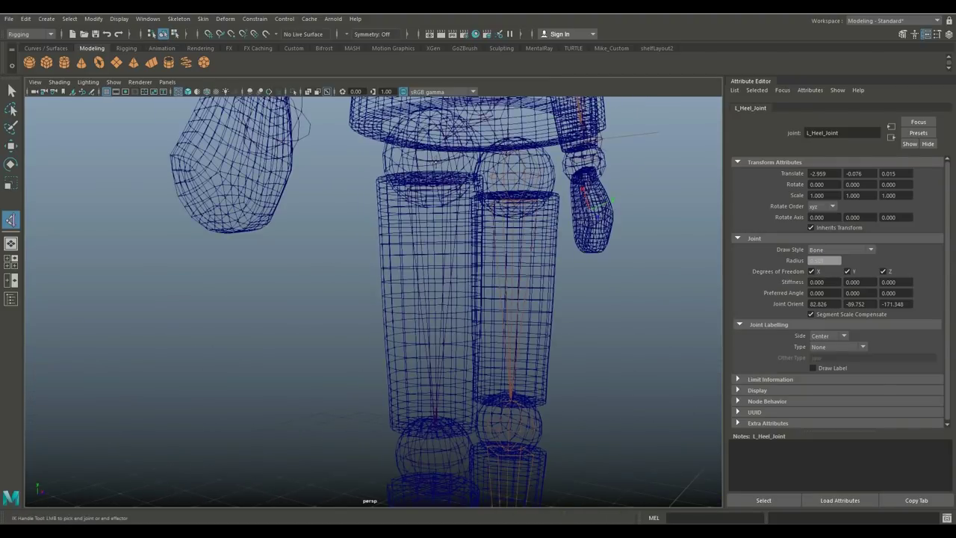
left_click(420, 158)
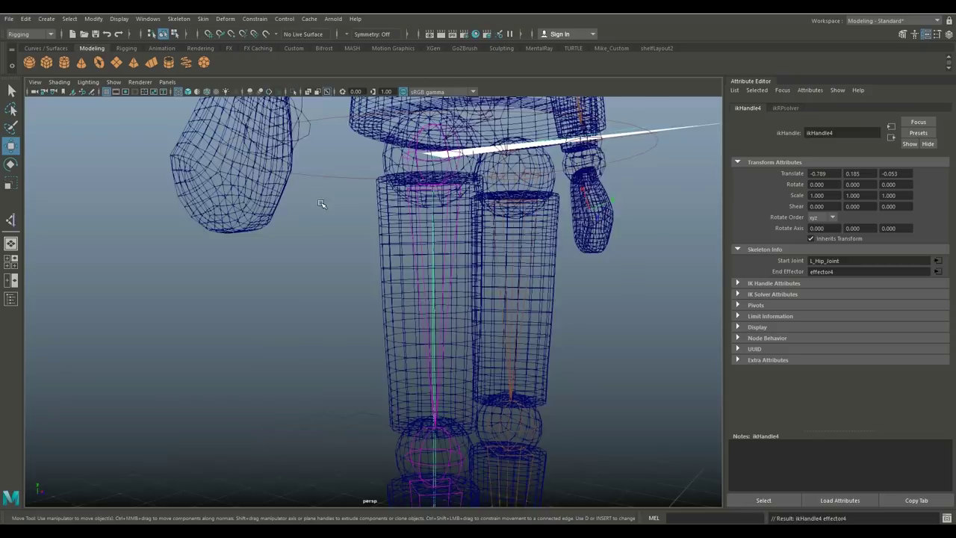
Show the Outliner beside the viewport and select ikHandle1
scroll(323, 205, "down", 5)
left_click_drag(328, 218, 446, 357, "alt")
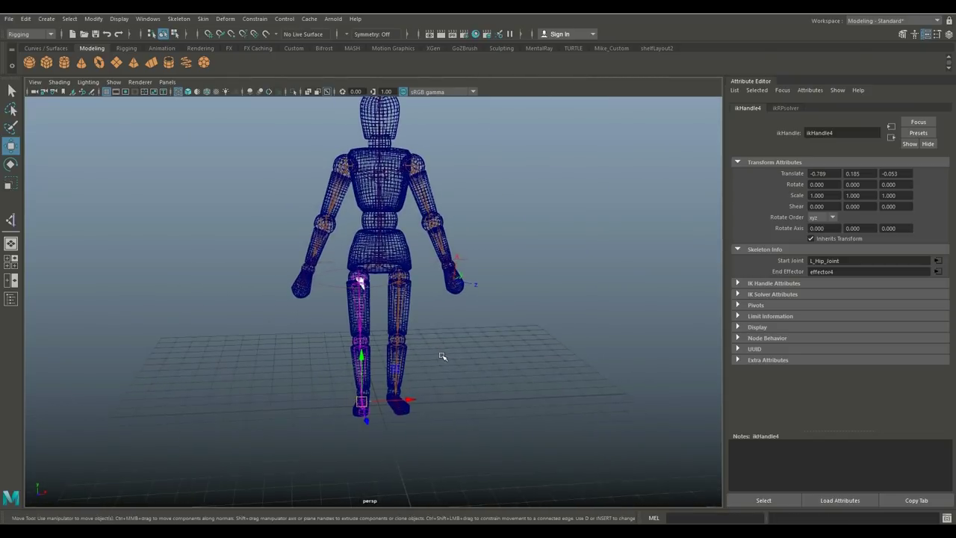
scroll(469, 344, "up", 2)
scroll(469, 343, "up", 1)
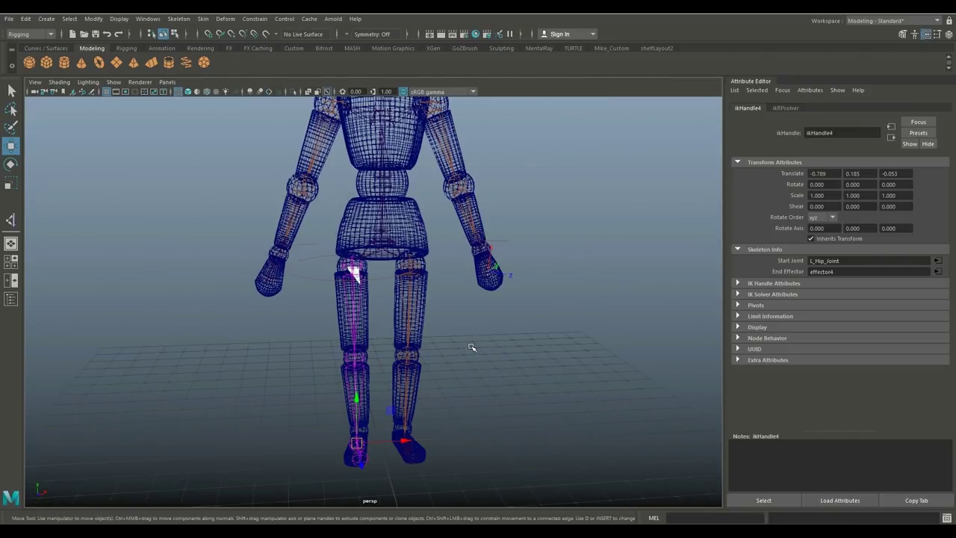
scroll(476, 343, "down", 3)
left_click_drag(479, 363, 498, 396, "alt")
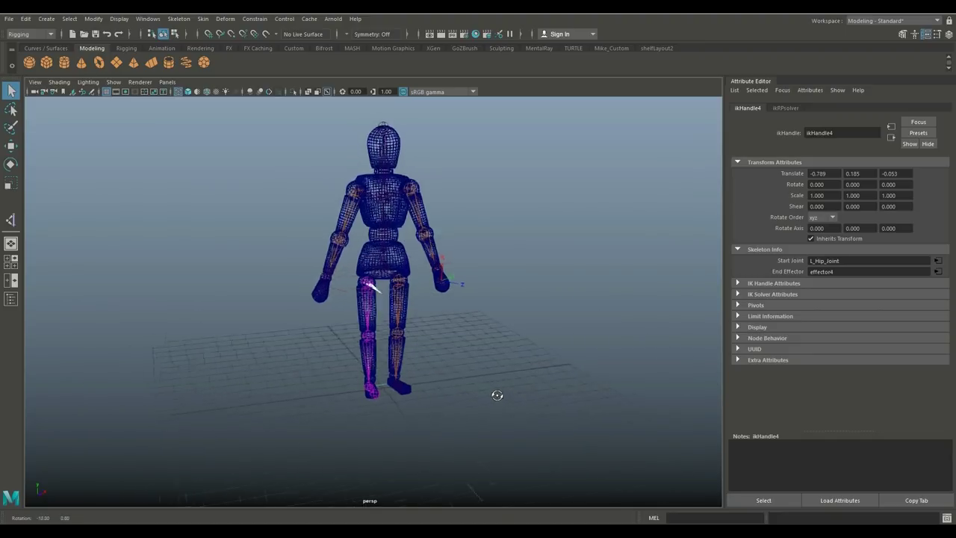
left_click(11, 299)
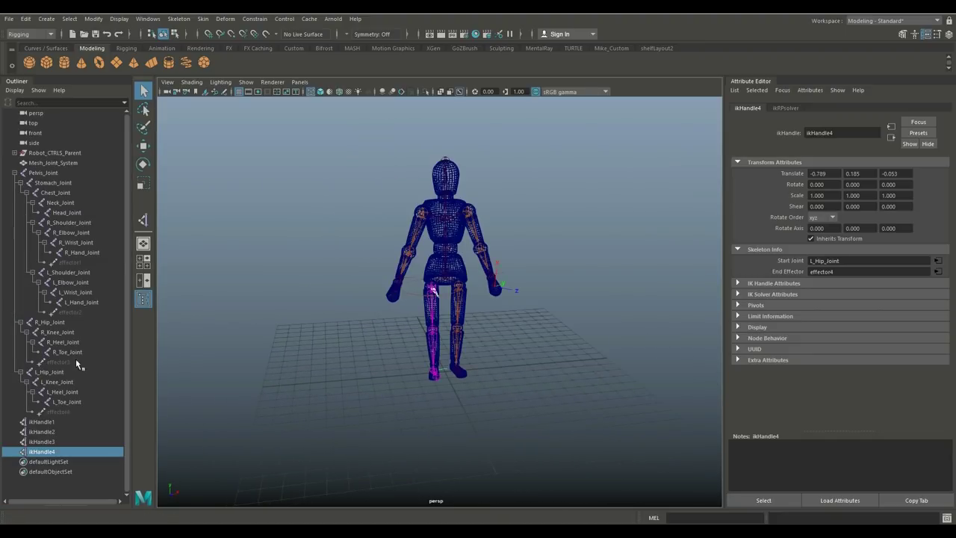
left_click(43, 422)
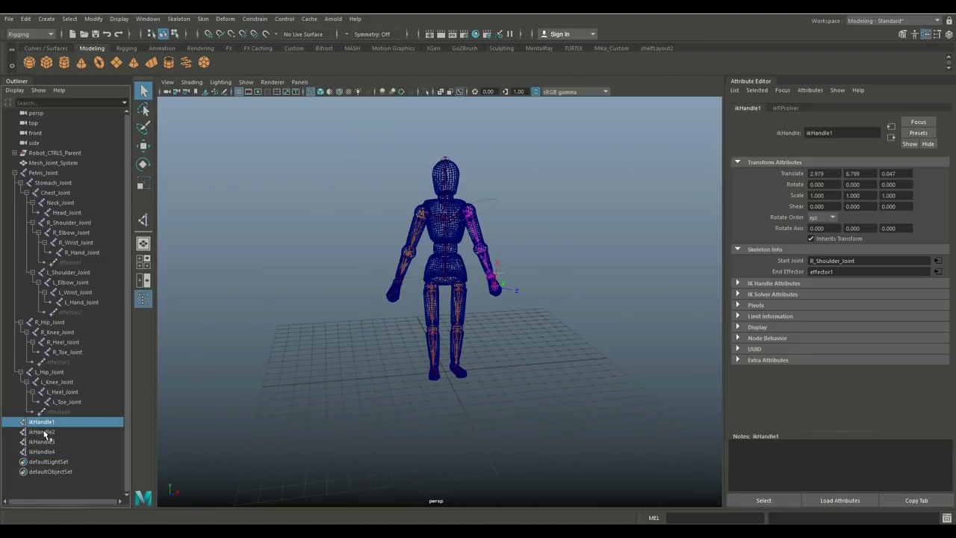
Test the left arm's bend by moving ikHandle2 upward, and undo the test moves
left_click(43, 432)
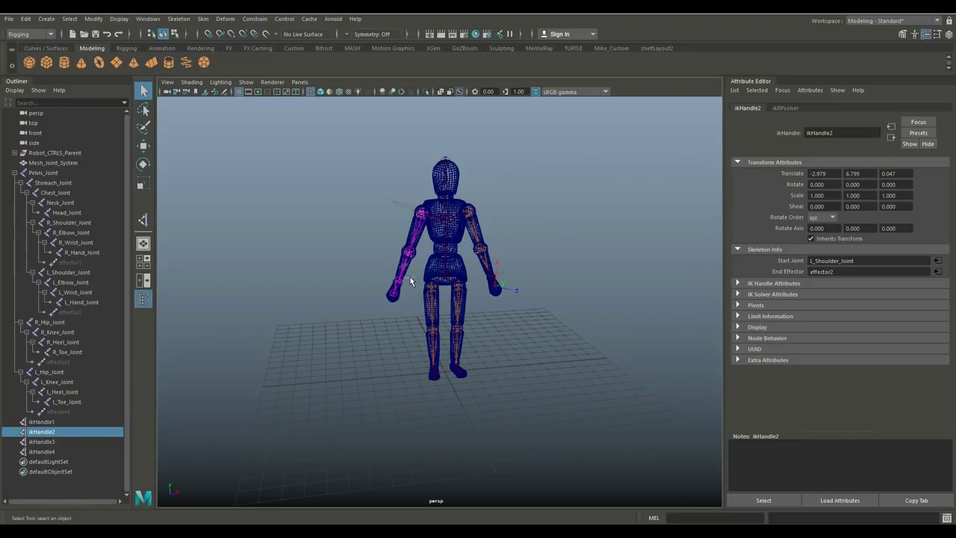
key("w")
left_click_drag(400, 286, 400, 258)
left_click_drag(359, 357, 307, 355, "alt")
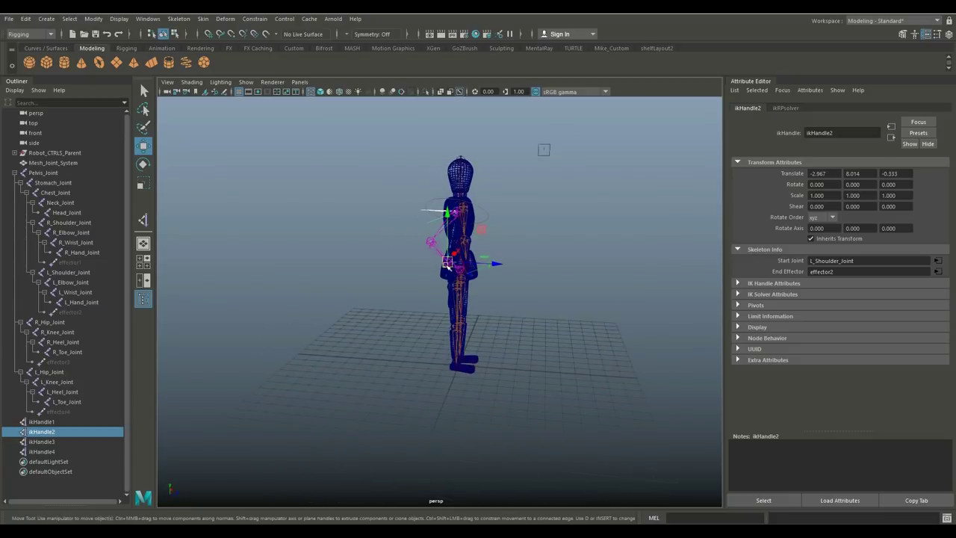
mouse_move(452, 270)
left_mouse_down()
mouse_move(454, 285)
mouse_move(455, 270)
left_mouse_up()
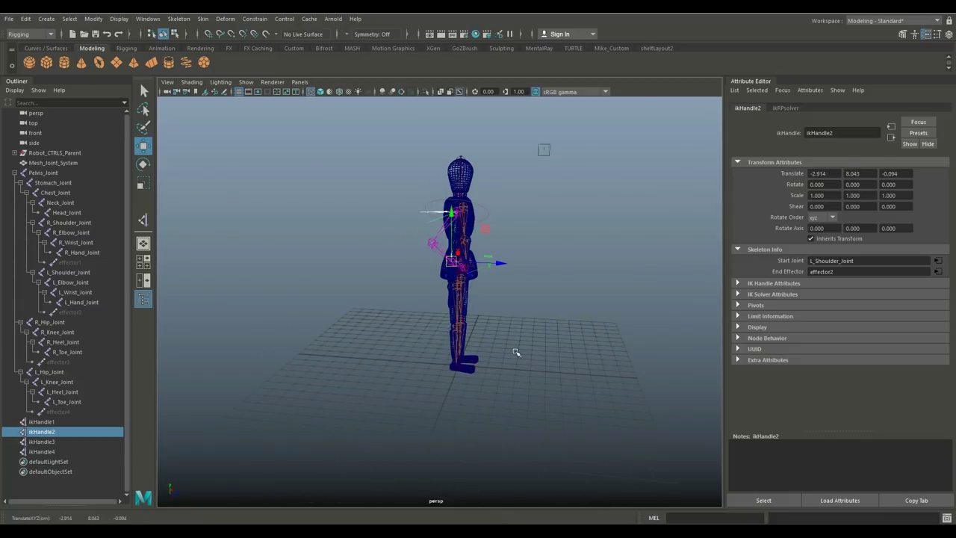
key("ctrl+z")
key("ctrl+z")
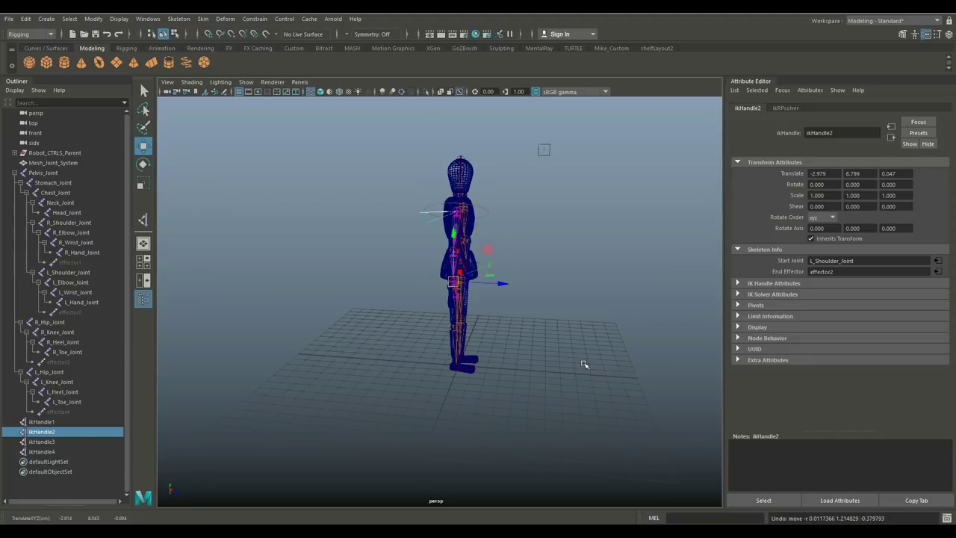
Rename the right arm's handle, ikHandle1, as IK_Right_Arm
left_click_drag(546, 367, 446, 361, "alt")
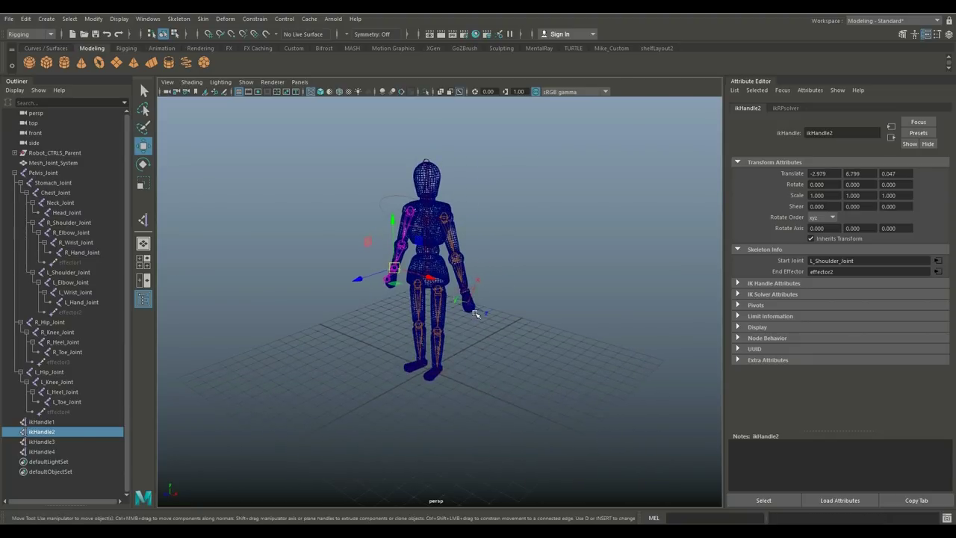
left_click(42, 422)
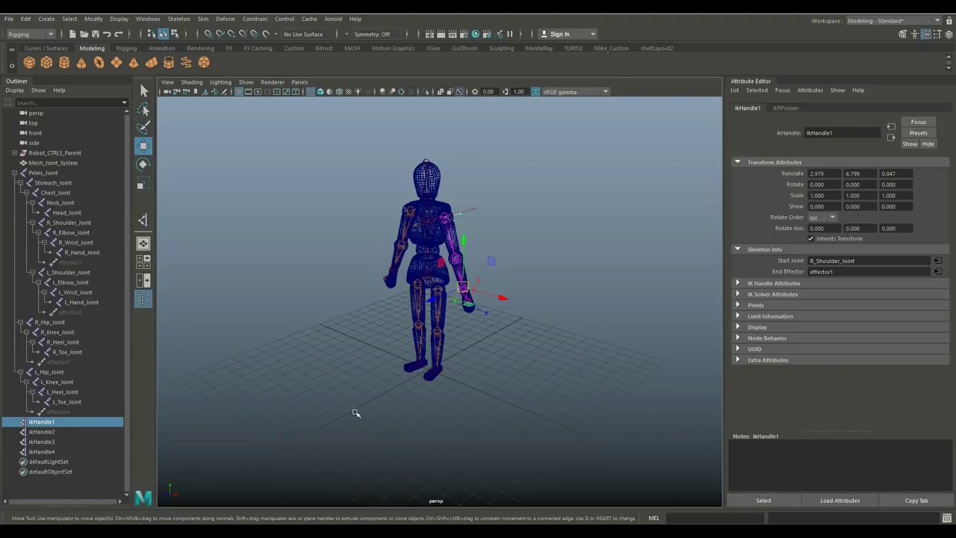
left_click_drag(354, 411, 409, 404, "alt")
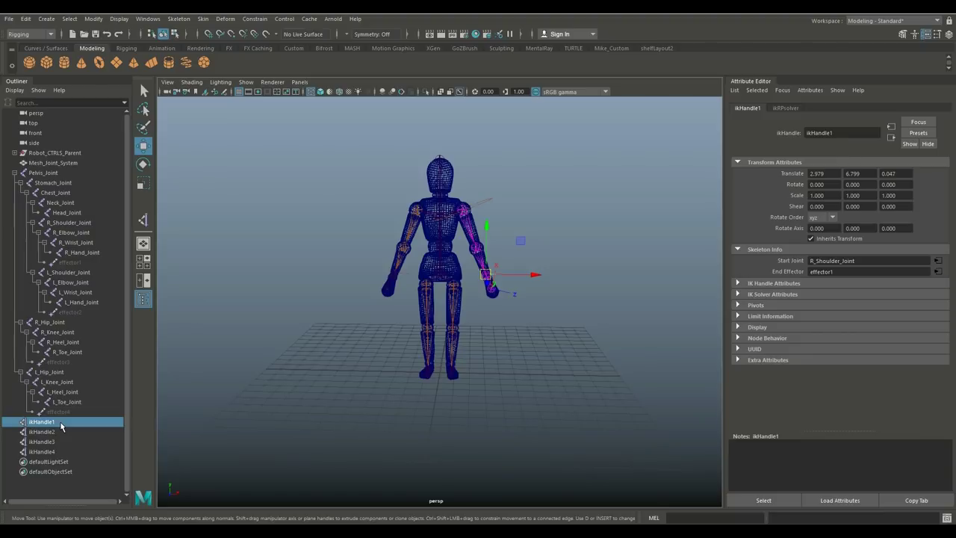
double_click(58, 423)
type("IK")
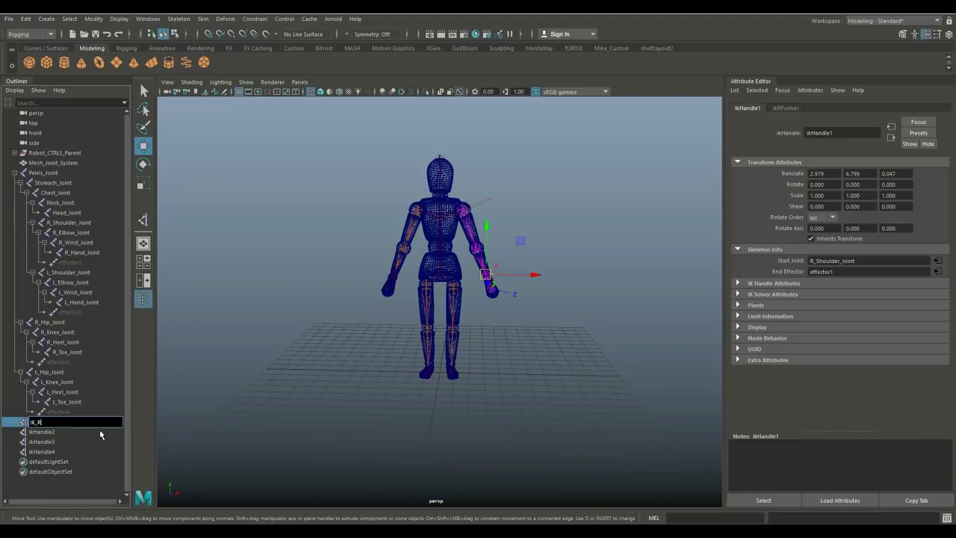
type("_Right_Arm")
Rename the left arm's handle, ikHandle2, as IK_Left_Arm
left_click(34, 432)
double_click(42, 433)
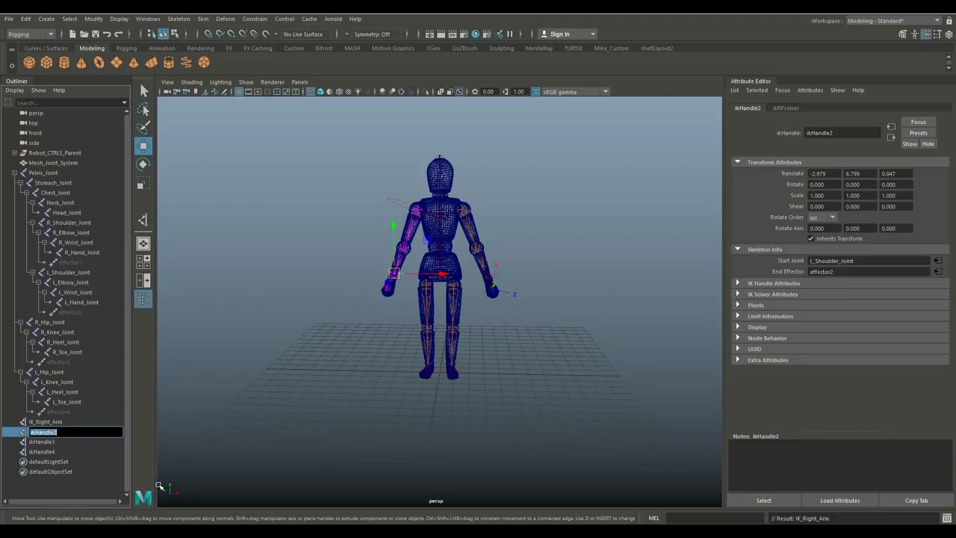
type("IK_Left_Arm")
Rename ikHandle3 as IK_Right_Leg and ikHandle4 as IK_Left_Leg, and clear the selection
double_click(43, 442)
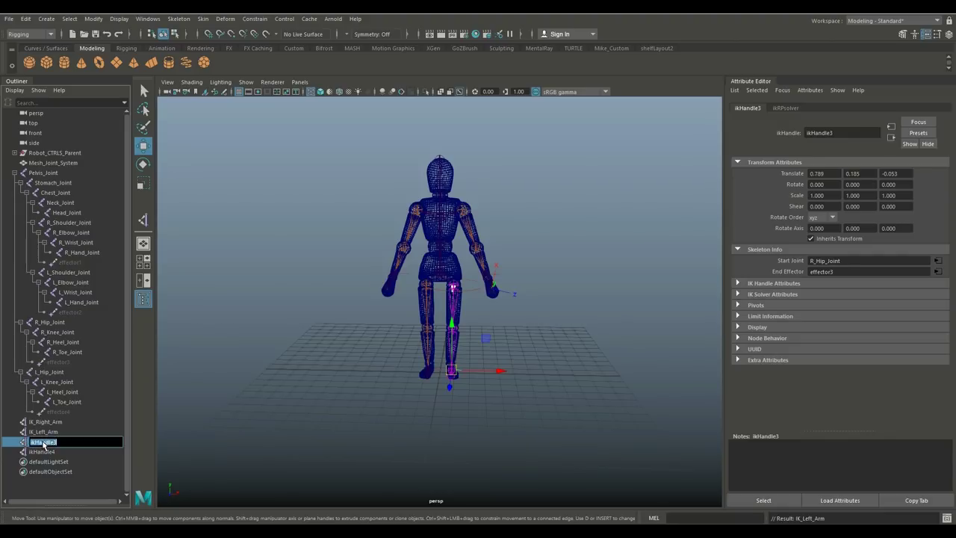
type("IK_Right_Leg")
left_click(52, 452)
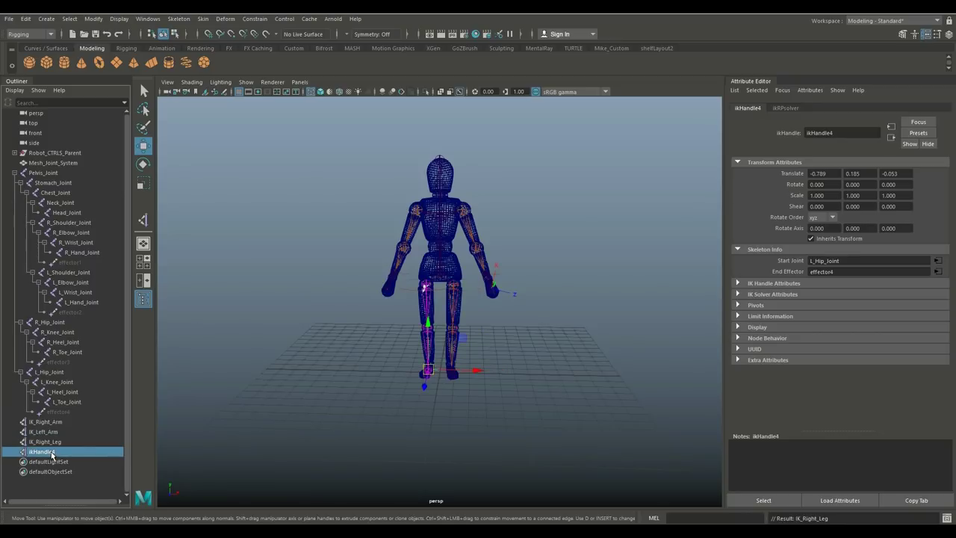
double_click(52, 453)
type("I")
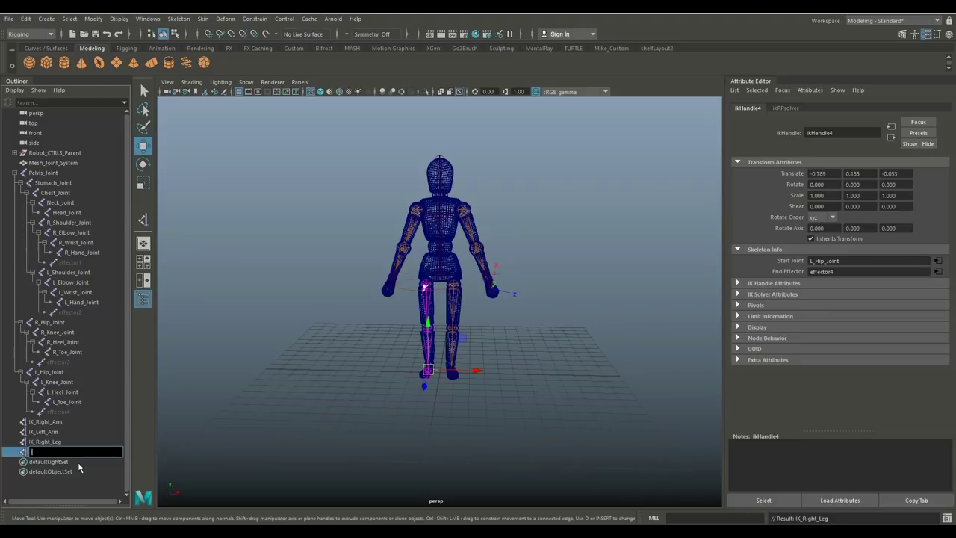
type("K_Left_Leg")
key("Return")
left_click(299, 442)
Move the IK_Right_Arm handle outward and up to about 4.75, 9.03, -0.57 to test the arm
left_click(48, 422)
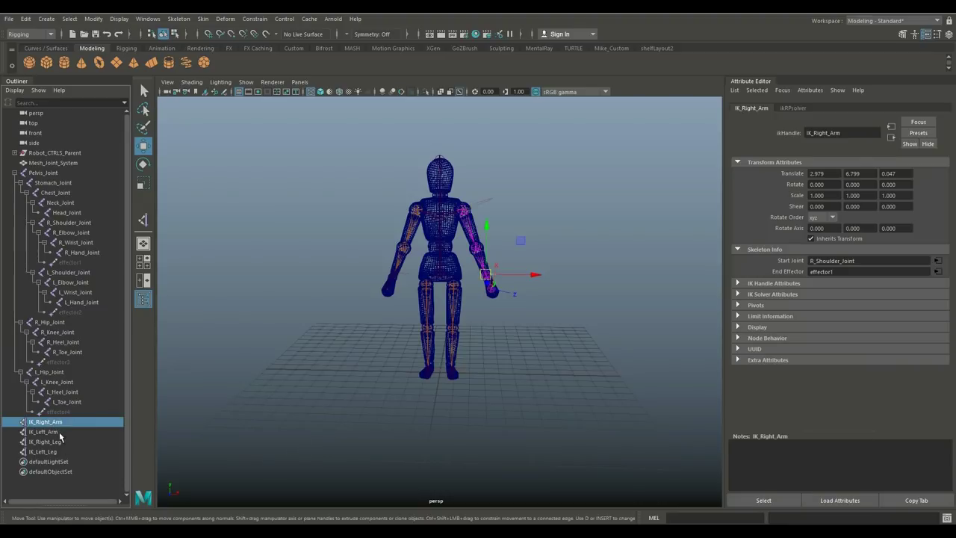
left_click_drag(491, 279, 516, 250)
Test the other limbs by moving the IK_Left_Arm, IK_Right_Leg and IK_Left_Leg handles outward and upward
left_click(43, 432)
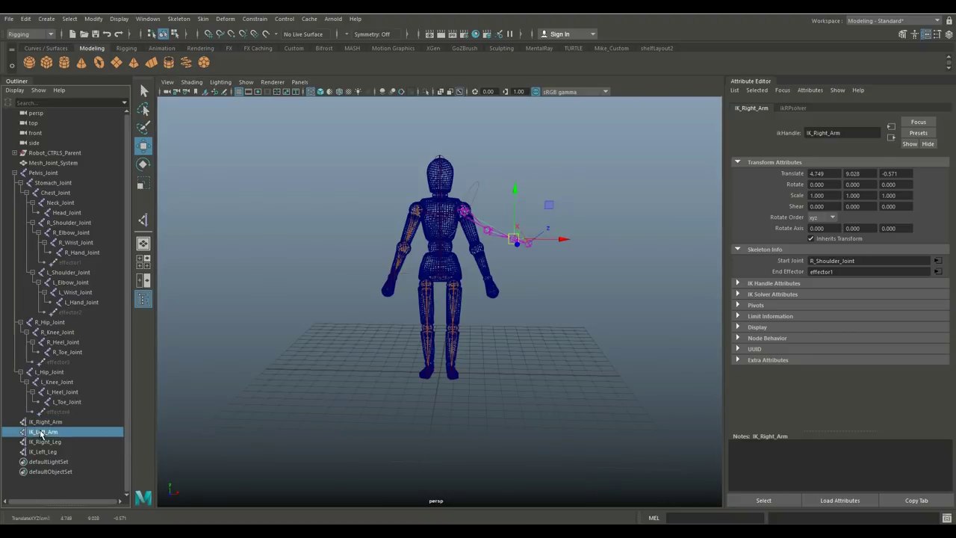
left_click_drag(393, 275, 351, 212)
left_click(45, 441)
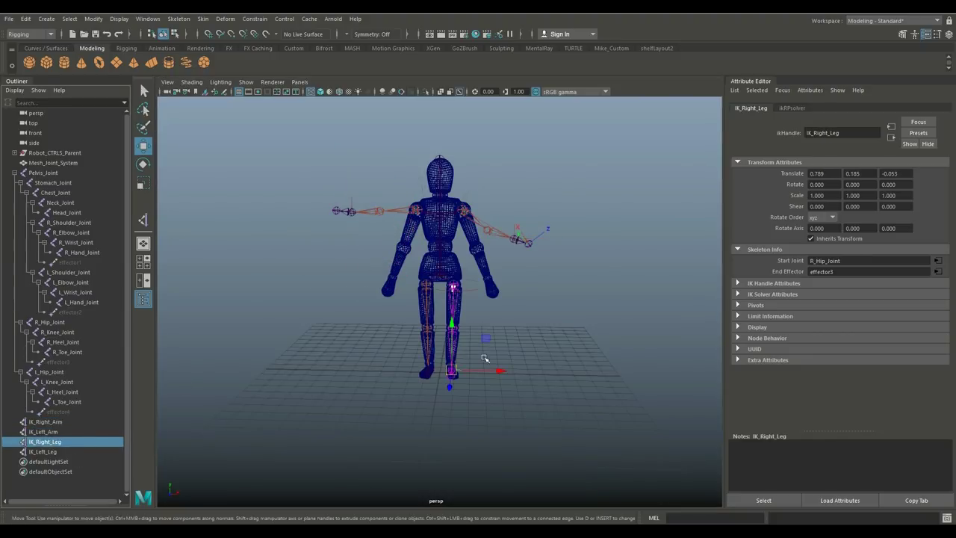
left_click_drag(453, 370, 474, 331)
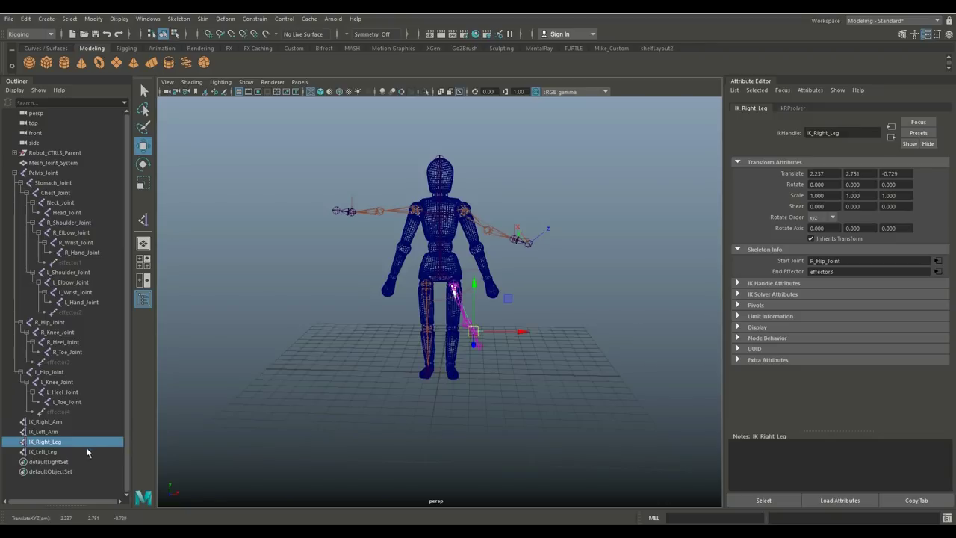
left_click(58, 453)
left_click_drag(428, 370, 373, 337)
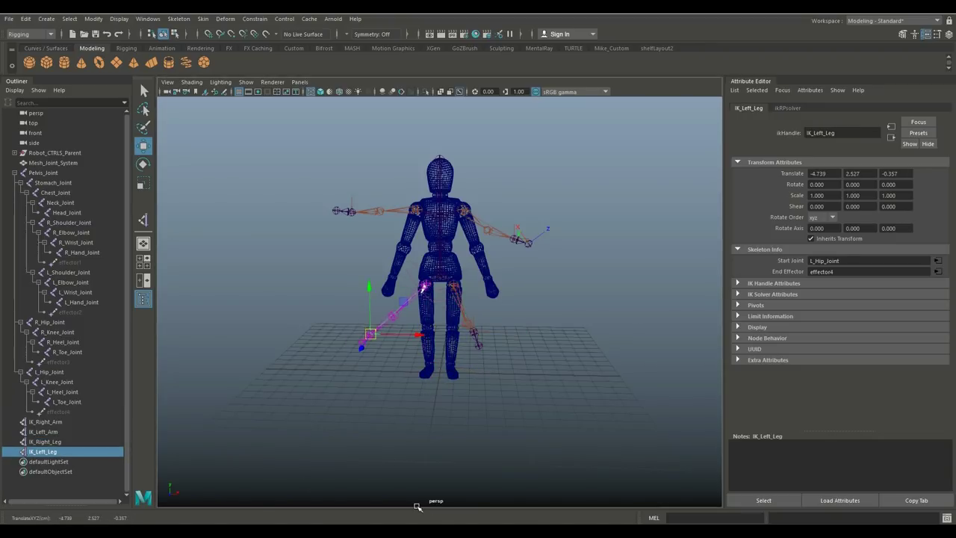
Undo the test moves of all four IK handles back to the original standing pose
key("ctrl+z")
key("ctrl+z")
key("ctrl+z")
key("ctrl+z")
key("ctrl+z")
key("ctrl+z")
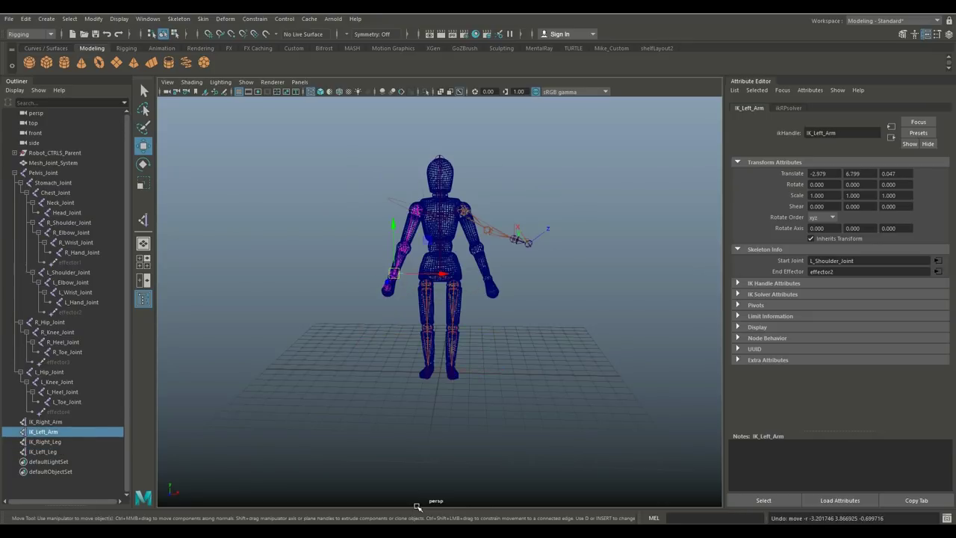
key("ctrl+z")
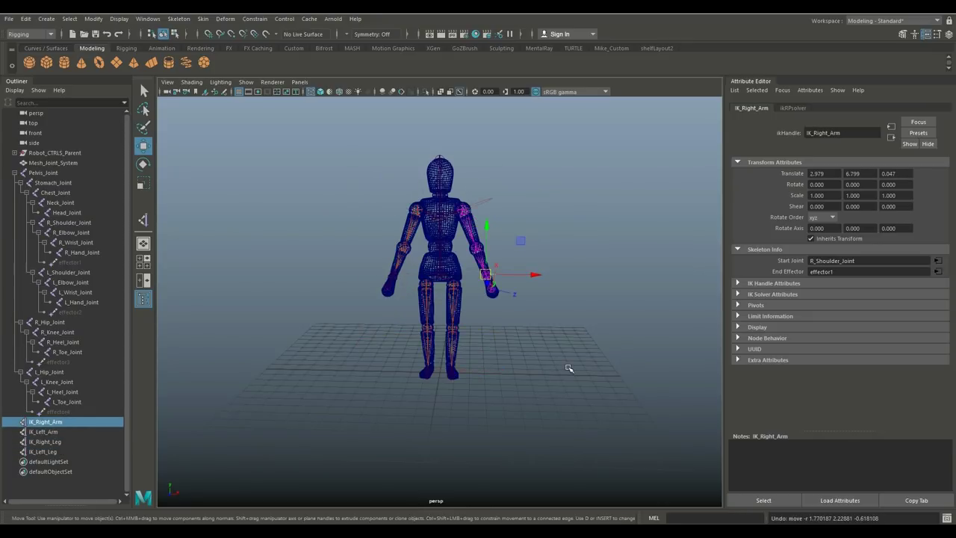
Bind the Mesh_Joint_System mesh to the skeleton with Bind Skin, selecting everything from Pelvis_Joint through IK_Left_Leg plus the mesh
mouse_move(568, 367)
left_mouse_down("alt")
mouse_move(506, 372)
mouse_move(516, 408)
mouse_move(528, 369)
mouse_move(557, 362)
left_mouse_up("alt")
scroll(508, 373, "up", 3)
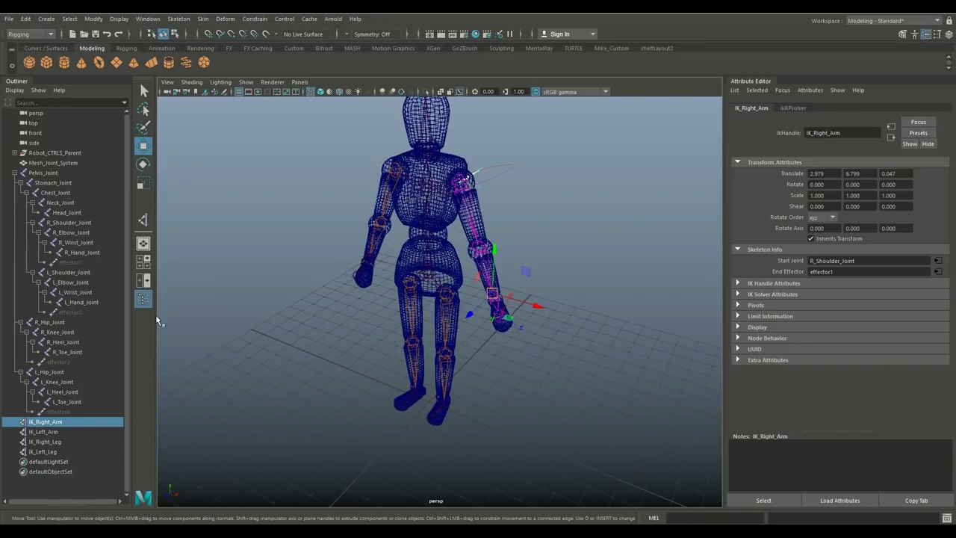
left_click(43, 173)
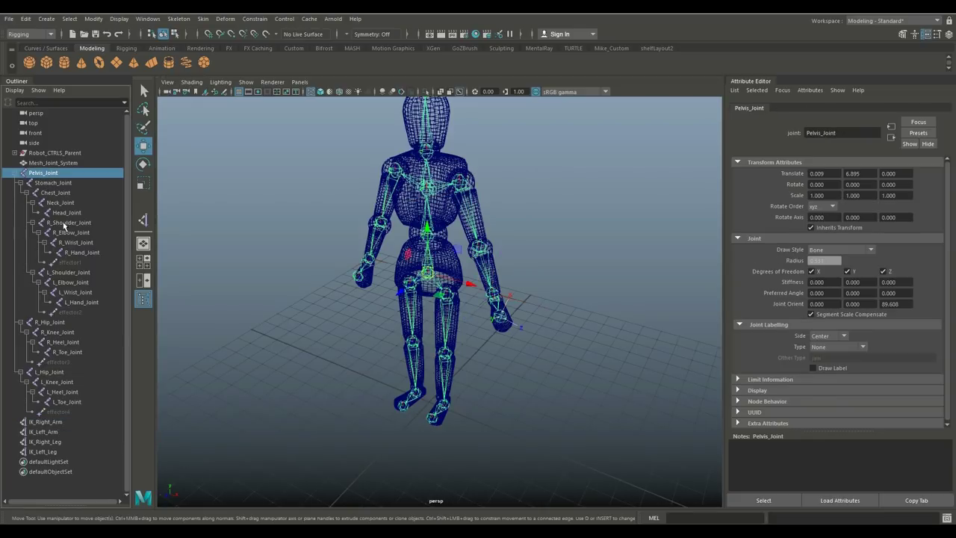
left_click(51, 453, "shift")
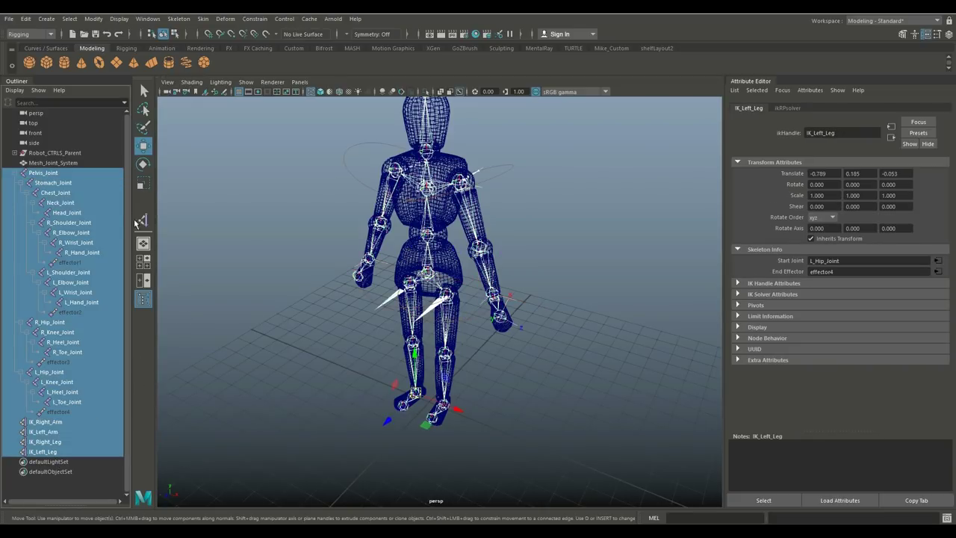
left_click(72, 165, "ctrl")
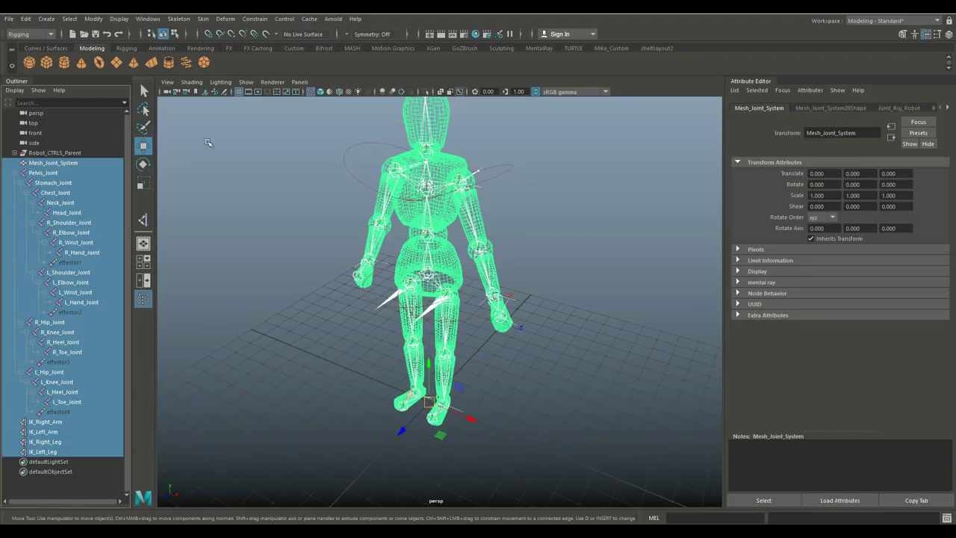
left_click(203, 20)
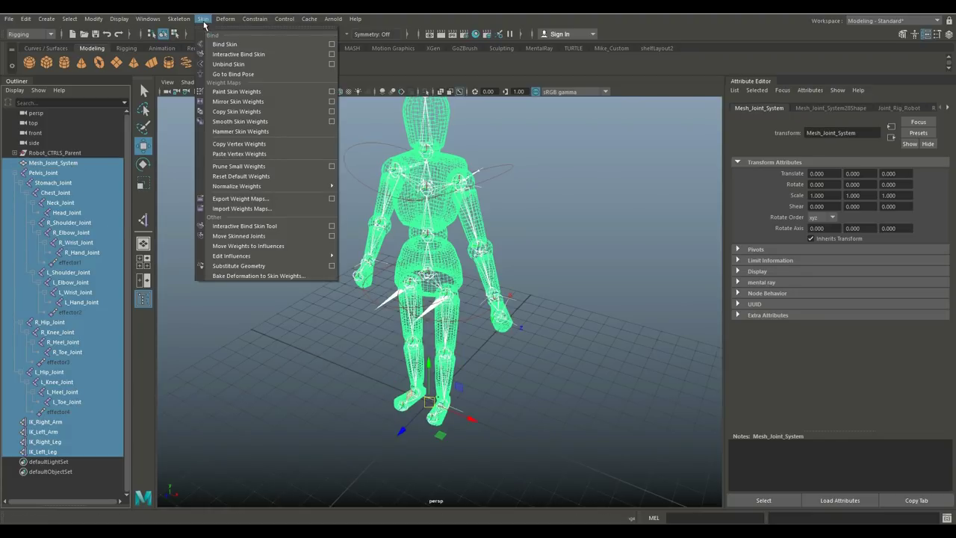
left_click(238, 46)
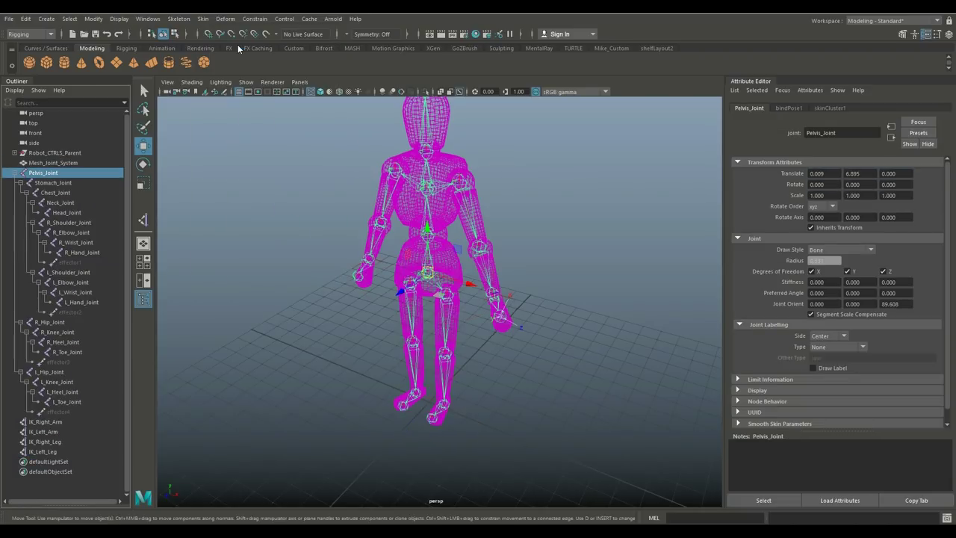
Test the bound arms by moving IK_Right_Arm to about 2.64, 8.04, -0.60 and IK_Left_Arm to about -4.22, 7.63, 0.23
scroll(312, 381, "down", 3)
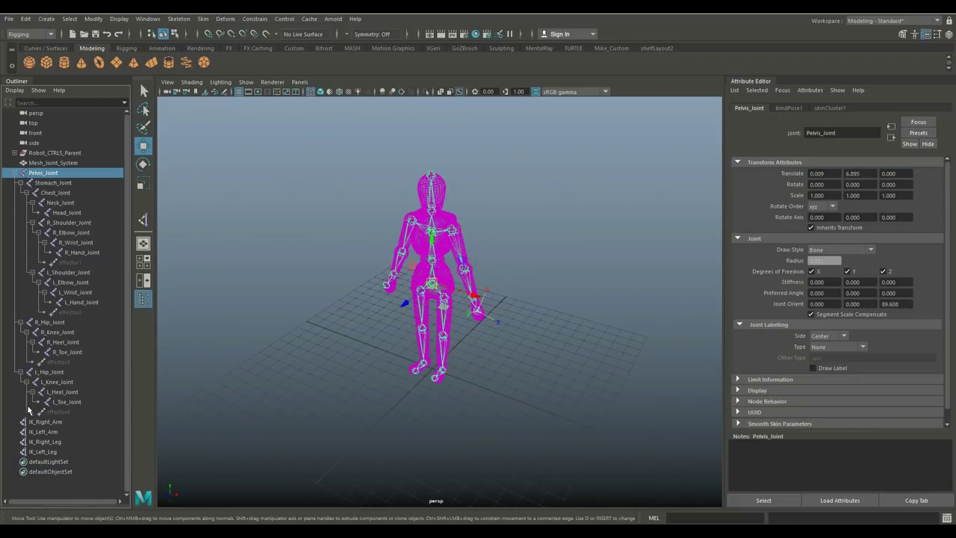
left_click(47, 423)
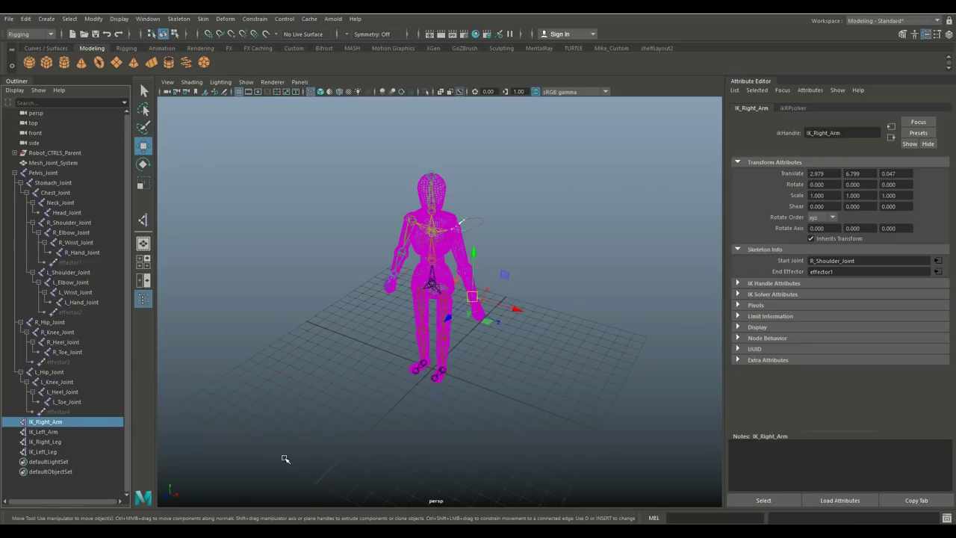
scroll(286, 458, "up", 2)
left_click_drag(480, 297, 482, 265)
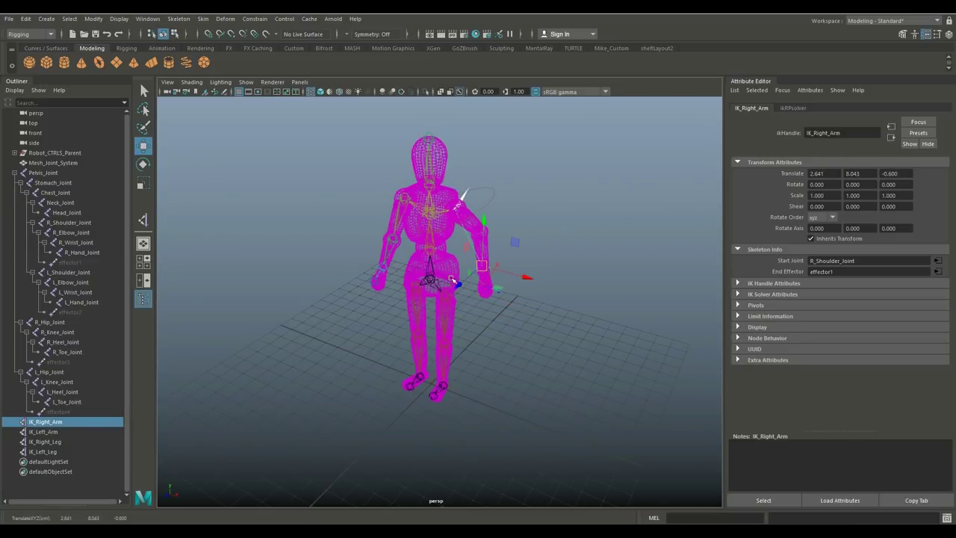
left_click(70, 432)
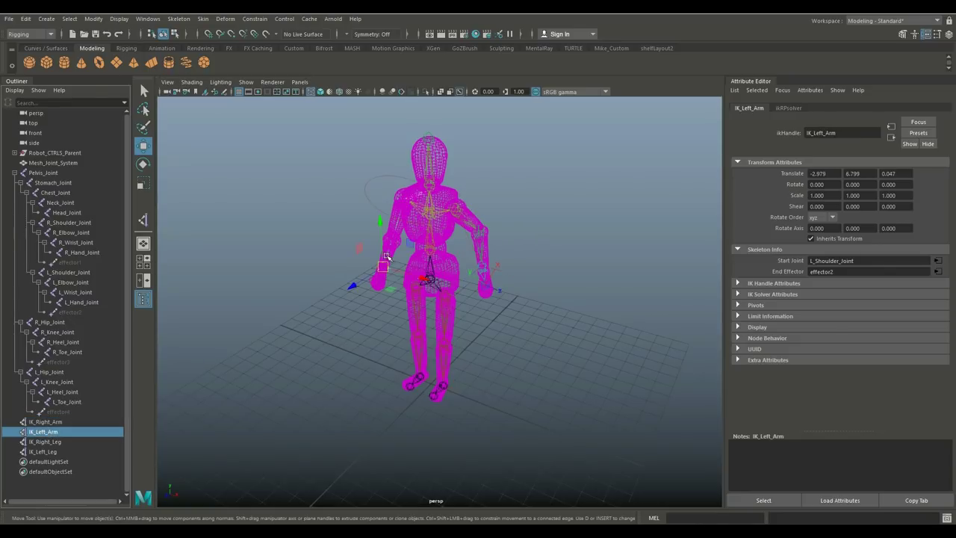
left_click_drag(387, 258, 364, 246)
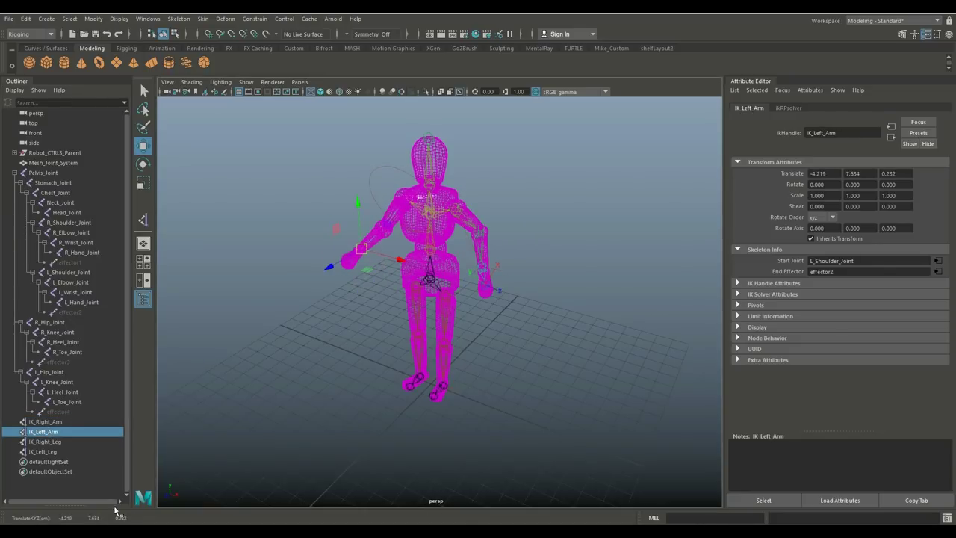
Test the bound legs by moving IK_Right_Leg to about 1.41, 1.24, -1.16 and IK_Left_Leg to about -2.69, 1.54, 0.18
left_click(51, 444)
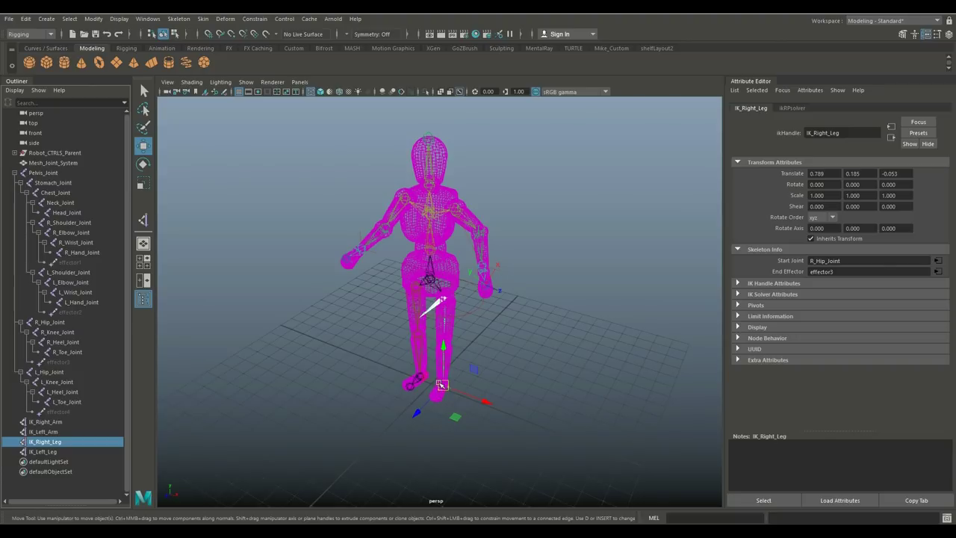
left_click_drag(443, 385, 464, 365)
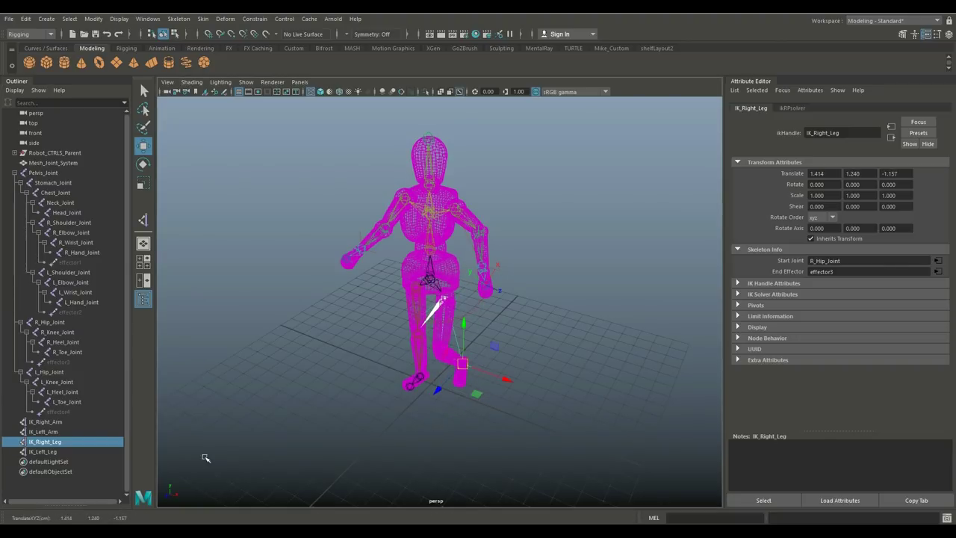
left_click(44, 452)
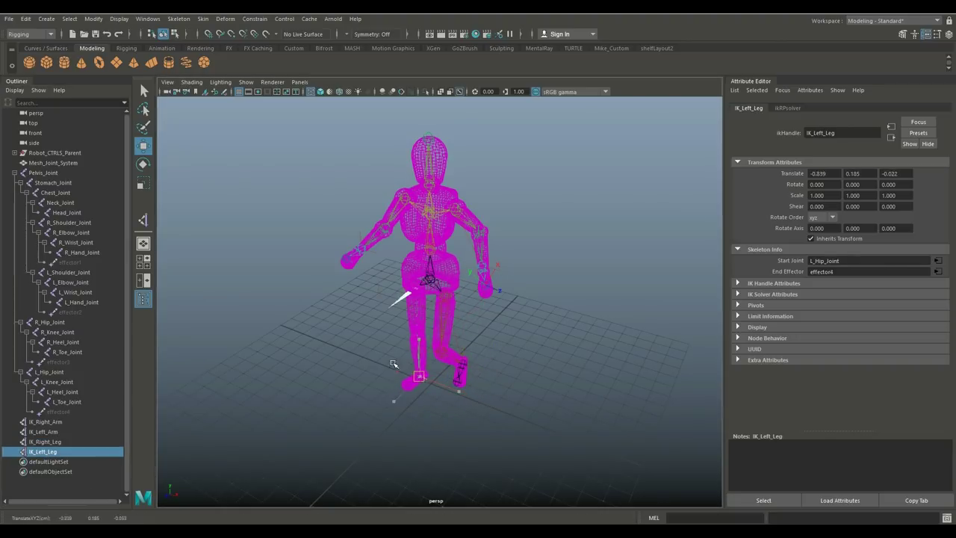
left_click_drag(394, 391, 389, 349)
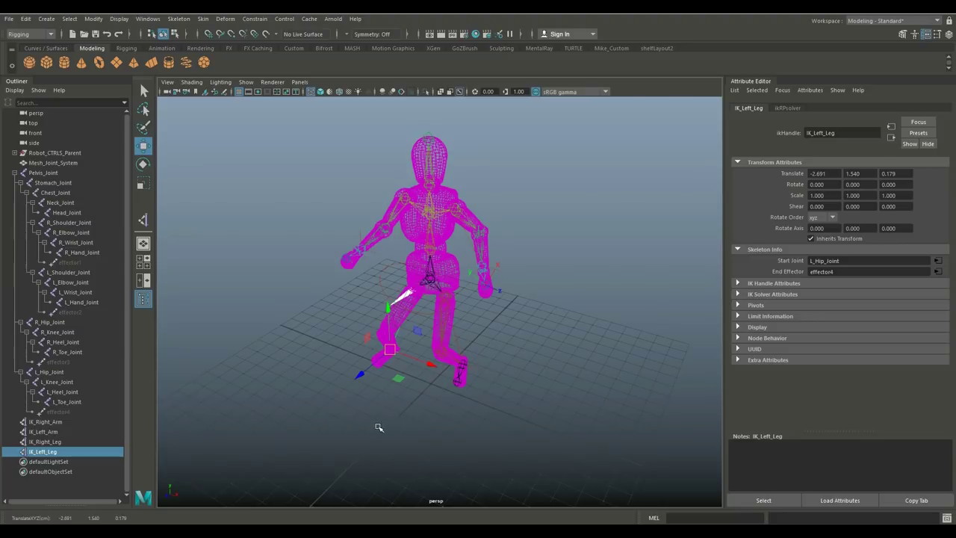
Undo the arm and leg test moves made on the bound mannequin
key("ctrl+z")
key("ctrl+z")
key("ctrl+z")
key("ctrl+z")
key("ctrl+z")
key("ctrl+z")
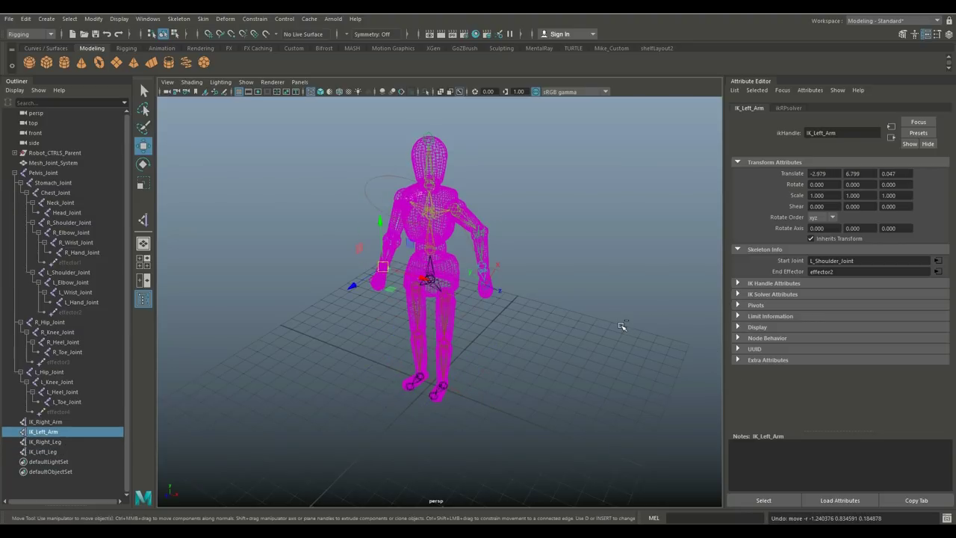
key("ctrl+z")
key("ctrl+z")
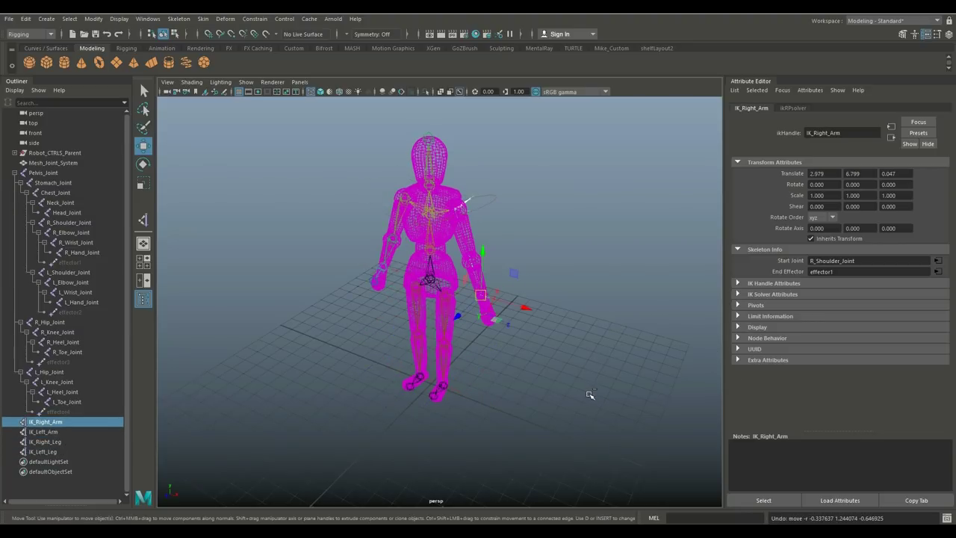
left_click_drag(590, 395, 515, 386, "alt")
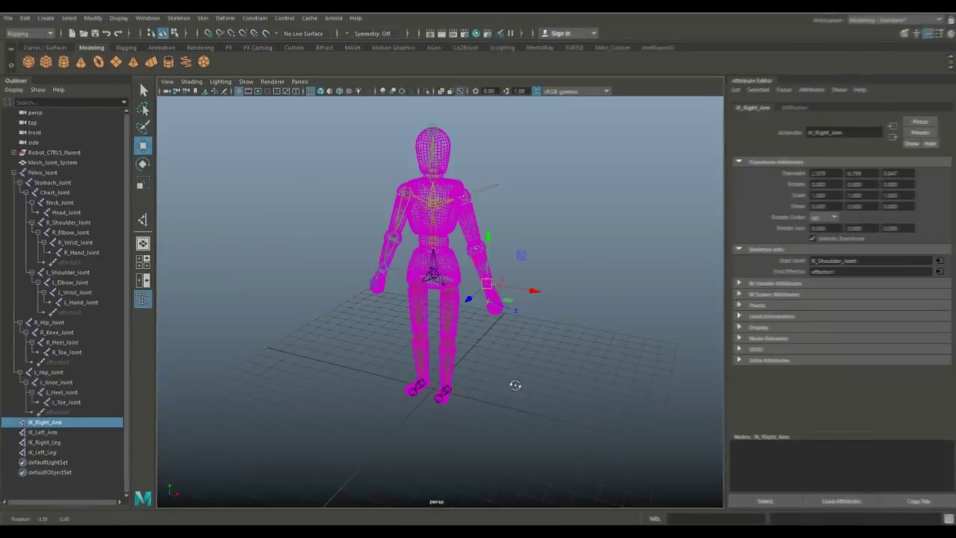
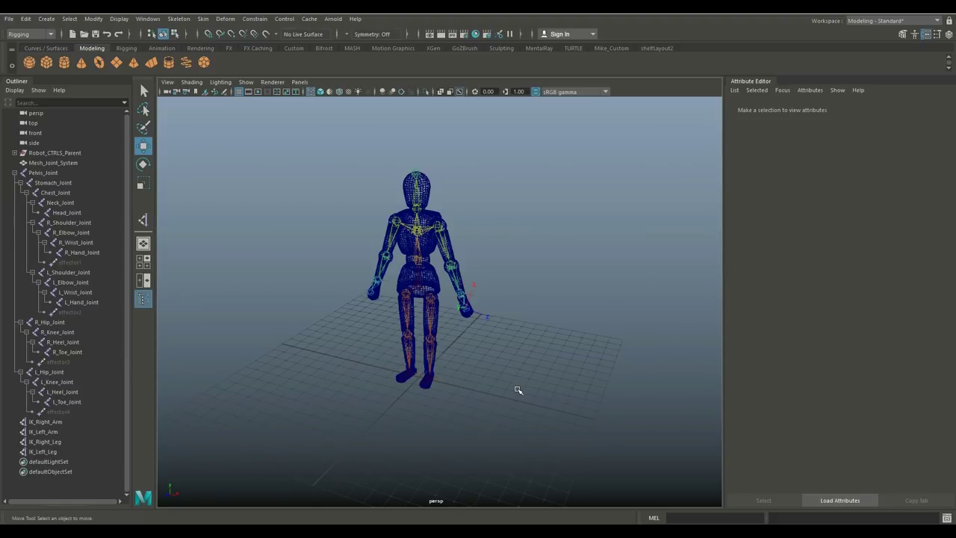
scroll(518, 390, "up", 2)
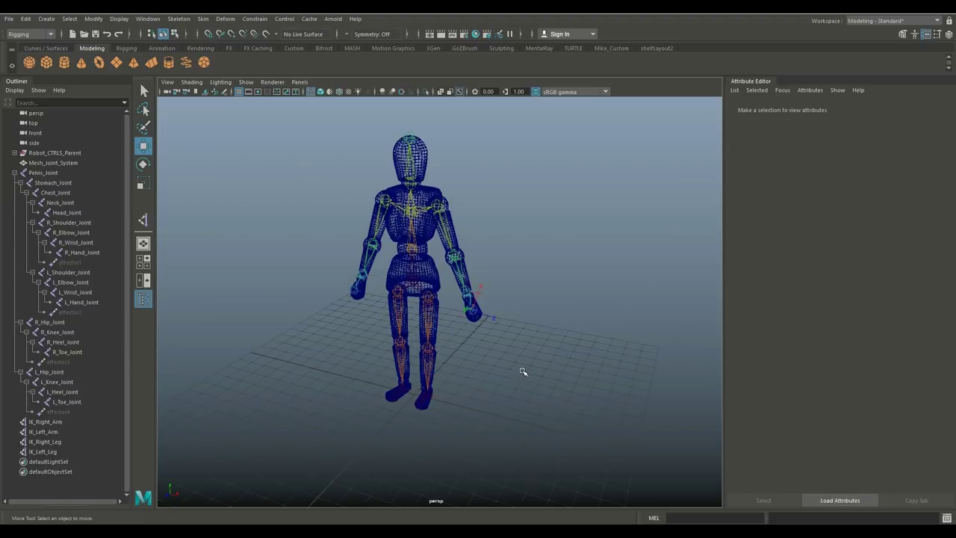
scroll(523, 372, "down", 2)
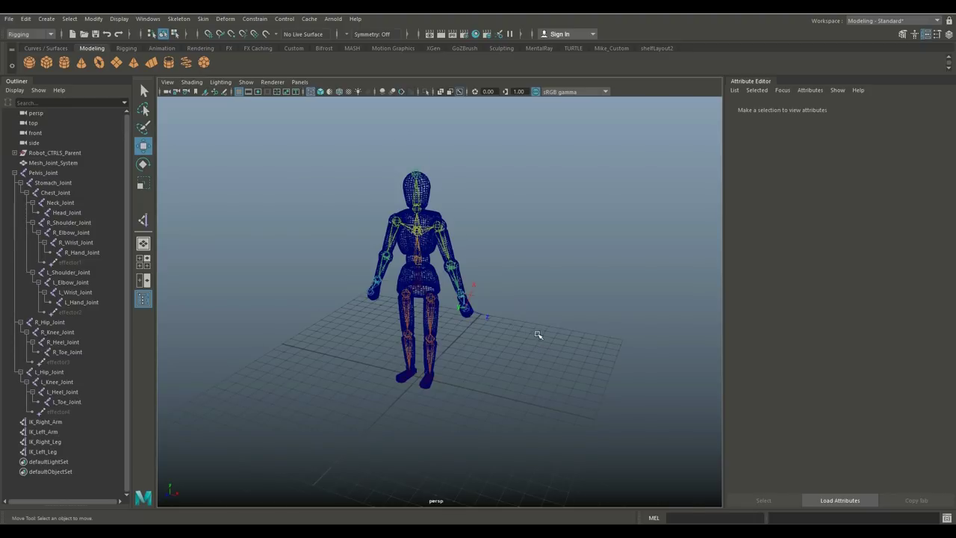
scroll(538, 334, "up", 2)
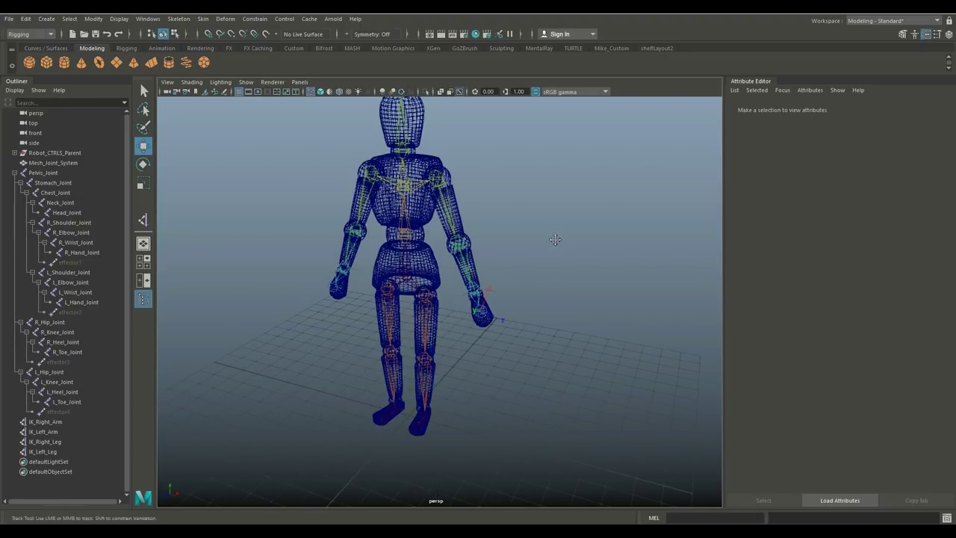
mouse_move(557, 234)
middle_mouse_down("alt")
mouse_move(568, 304)
mouse_move(556, 253)
middle_mouse_up("alt")
scroll(556, 252, "down", 2)
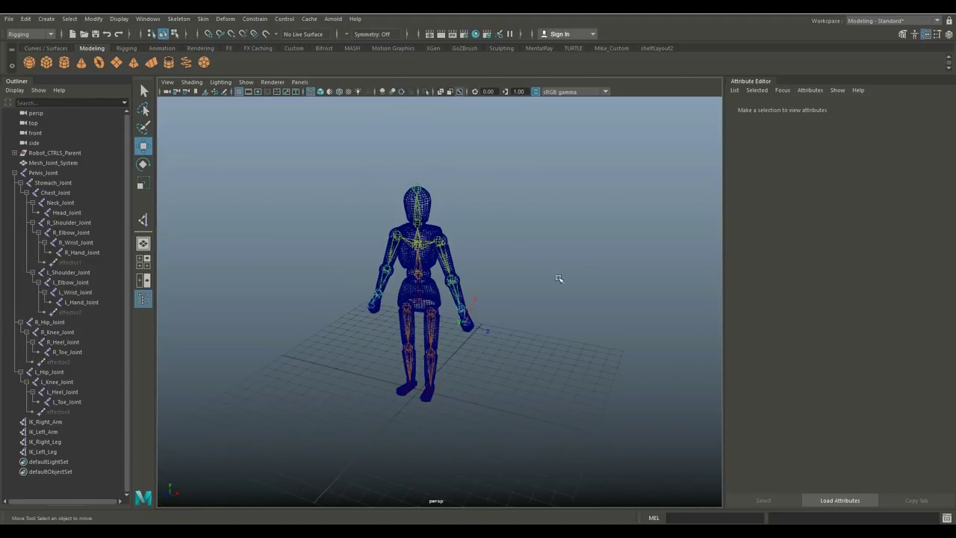
left_click_drag(560, 277, 560, 318, "alt")
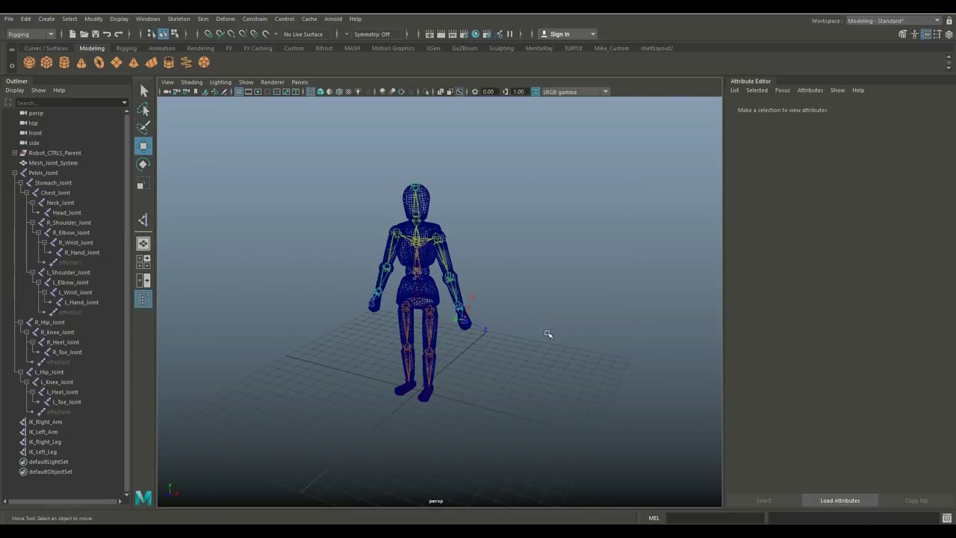
Create a NURBS circle as the base for a foot control curve
left_click(46, 18)
mouse_move(90, 70)
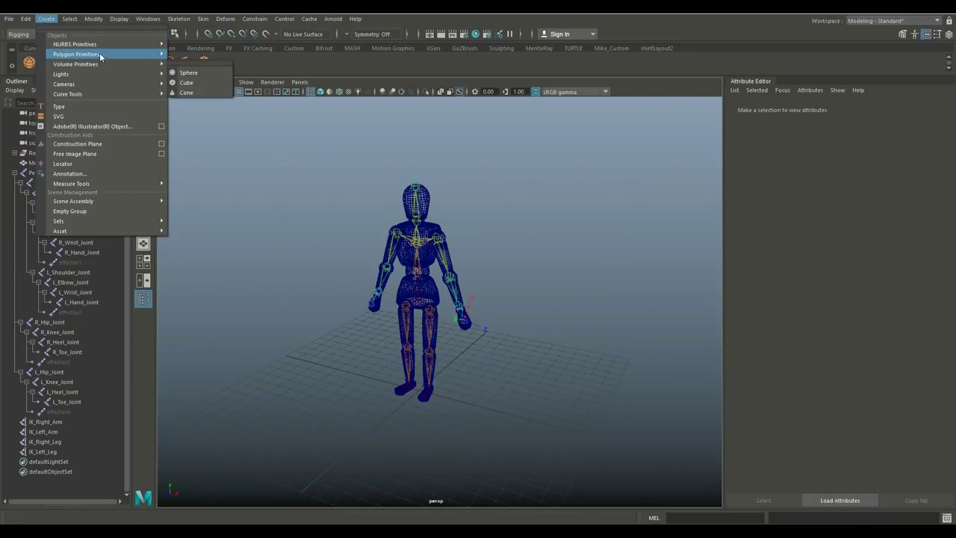
mouse_move(108, 44)
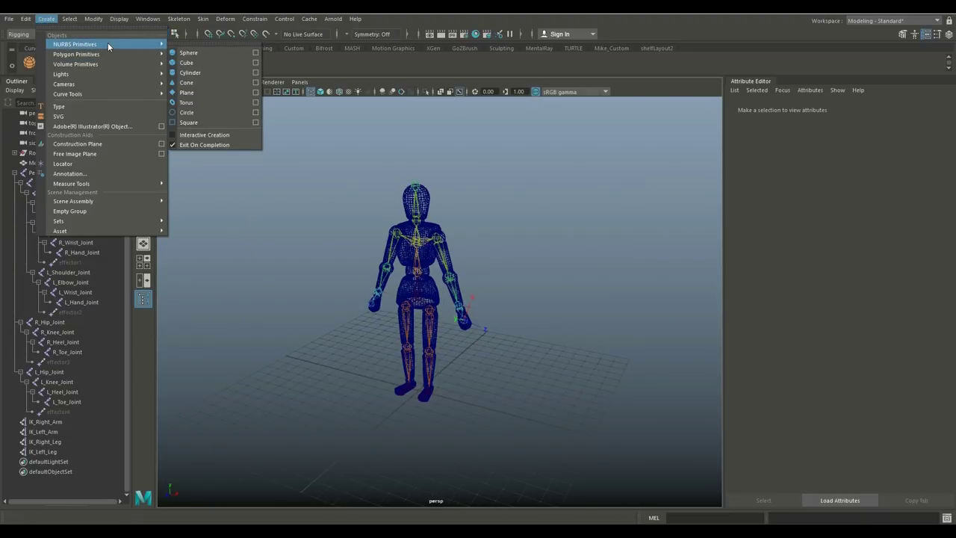
left_click(201, 112)
scroll(423, 342, "up", 4)
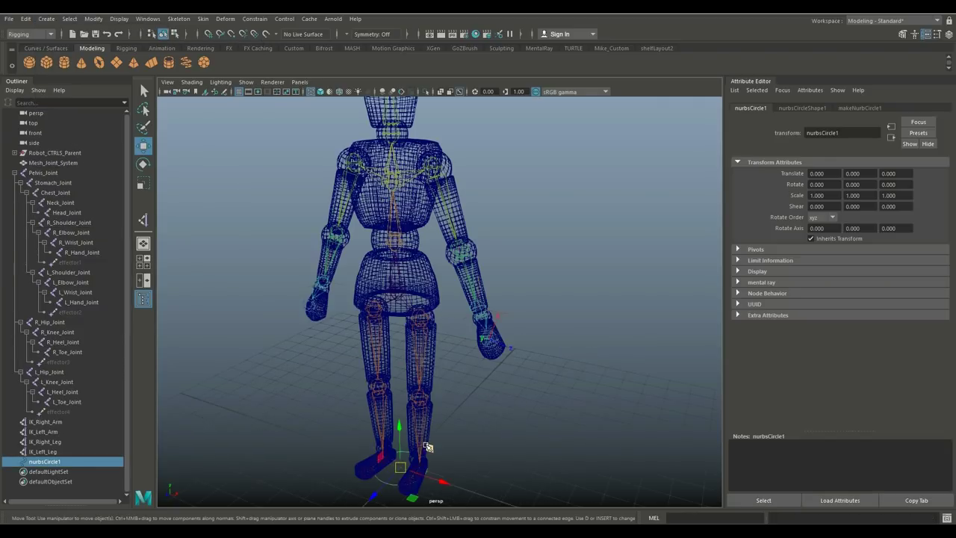
Scale the circle into a long oval and position it around the right foot at about X 0.81, Z 0.21
middle_click_drag(425, 343, 423, 279, "alt")
left_click_drag(424, 279, 475, 385, "alt")
key("r")
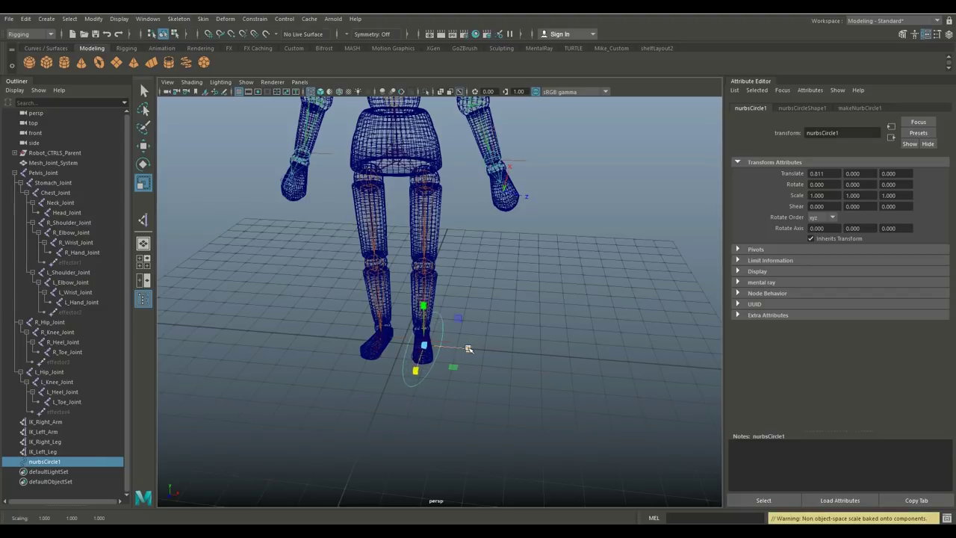
left_click(470, 348)
scroll(493, 389, "up", 3)
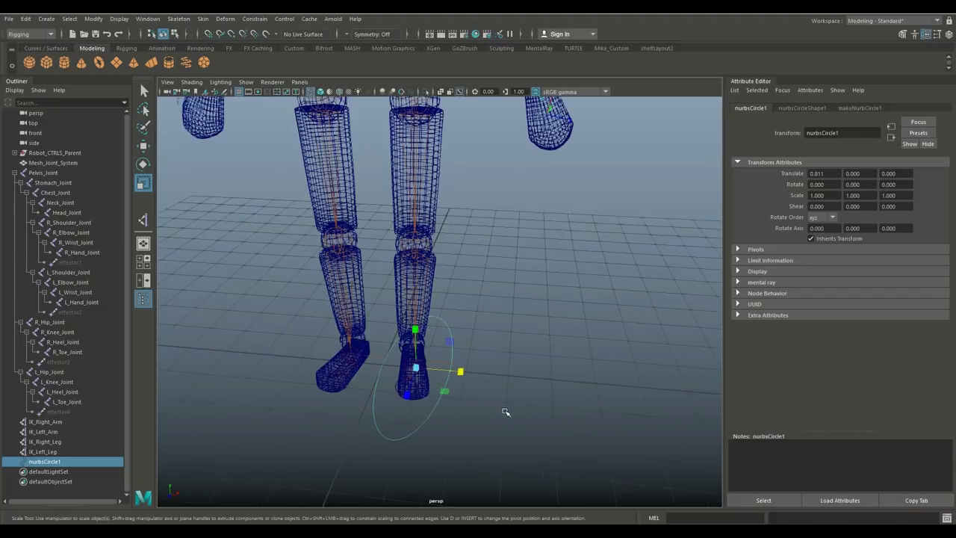
left_click_drag(506, 411, 418, 415, "alt")
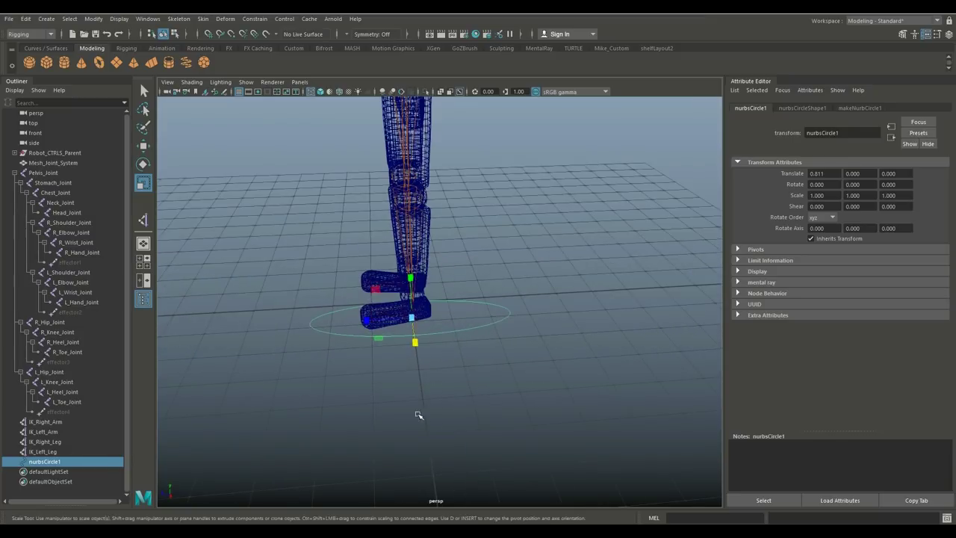
key("w")
left_click_drag(378, 322, 356, 323)
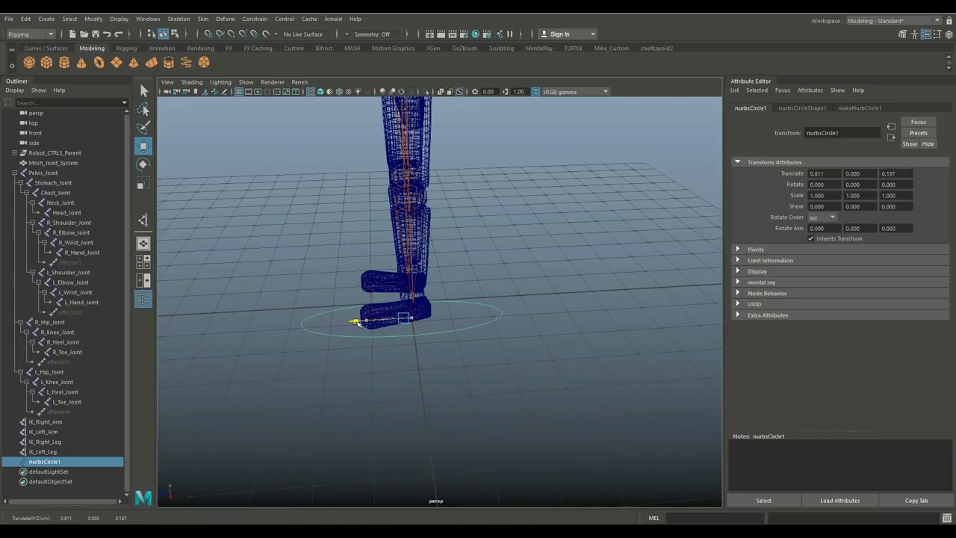
Raise the control vertices at the front end of the foot's oval curve, in front of the toes
right_click(304, 326)
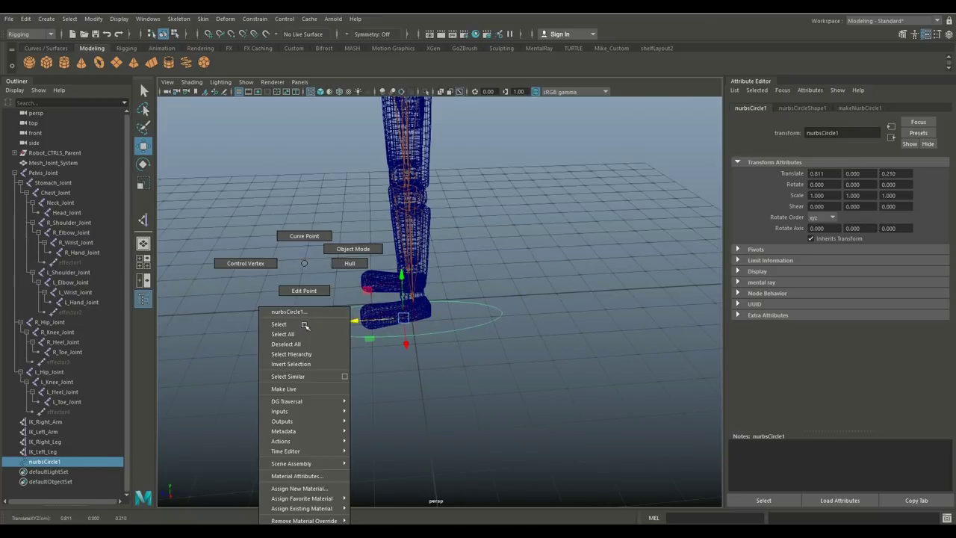
left_click(244, 265)
left_click_drag(273, 300, 297, 379)
left_click_drag(284, 280, 283, 237)
left_click_drag(331, 378, 425, 376, "alt")
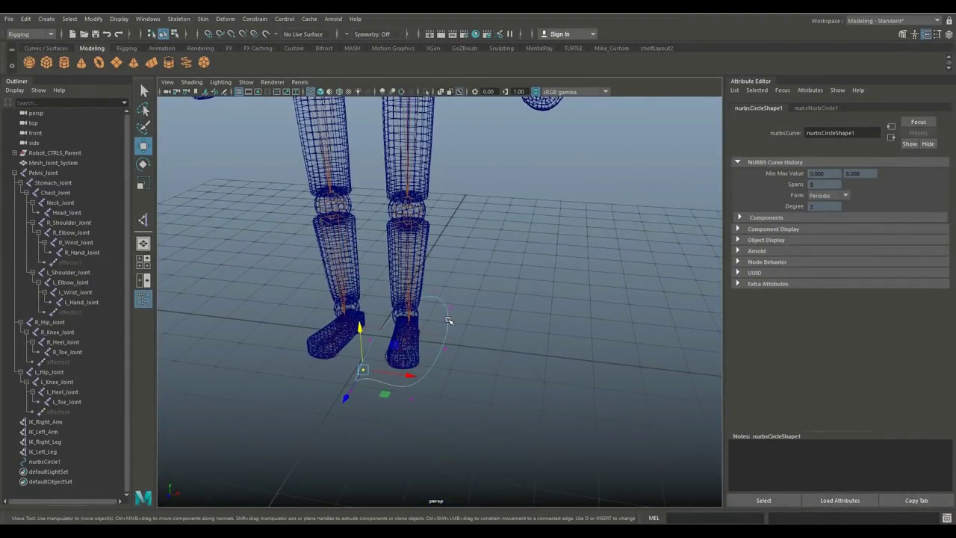
Return the foot curve to object selection, duplicate it, and move the copy around the left foot at about X -0.95
right_click_drag(448, 321, 482, 253)
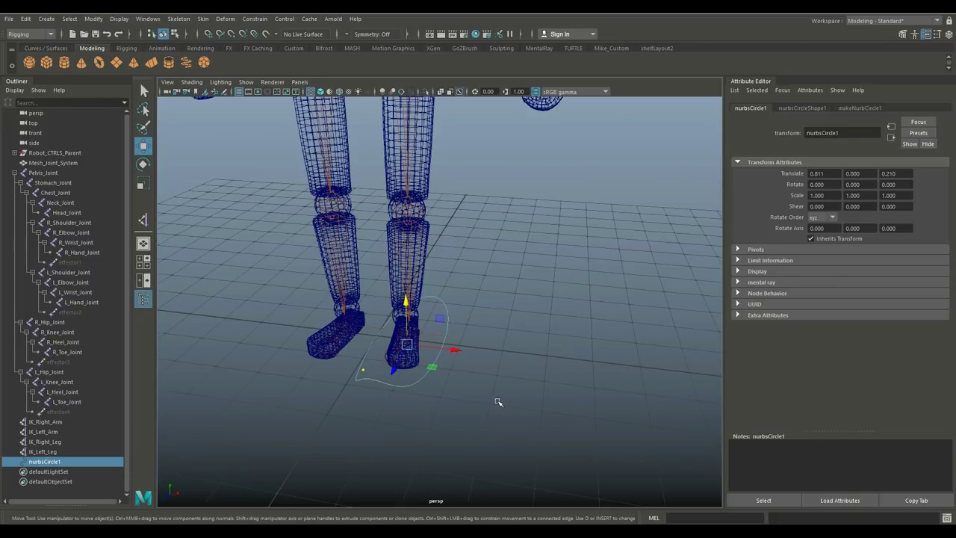
left_click(459, 309)
left_click(448, 316)
key("ctrl+d")
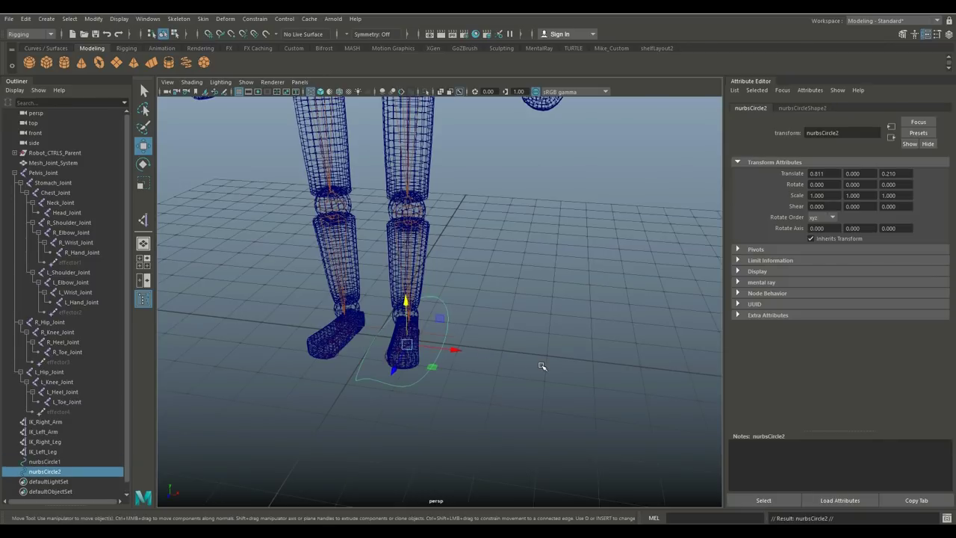
left_click_drag(453, 354, 378, 357)
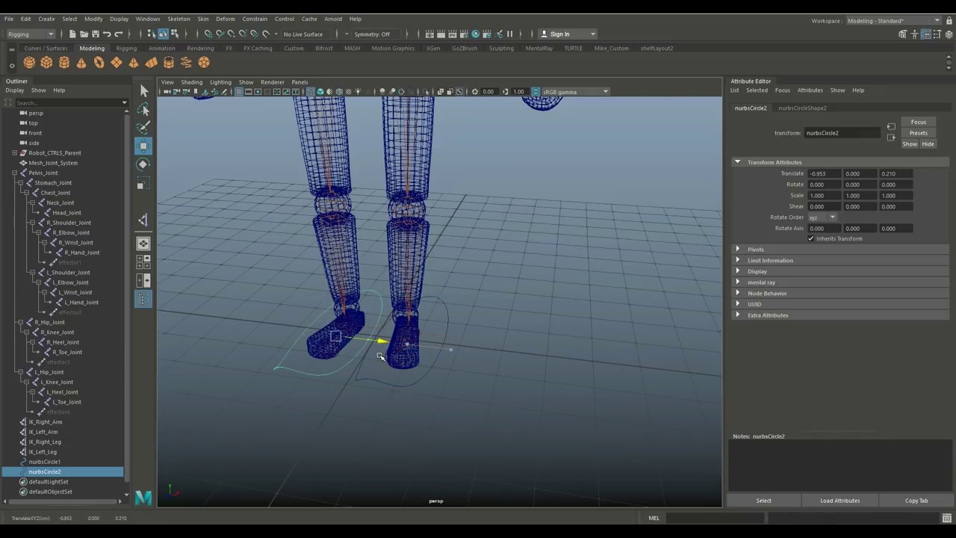
left_click(143, 263)
key("space")
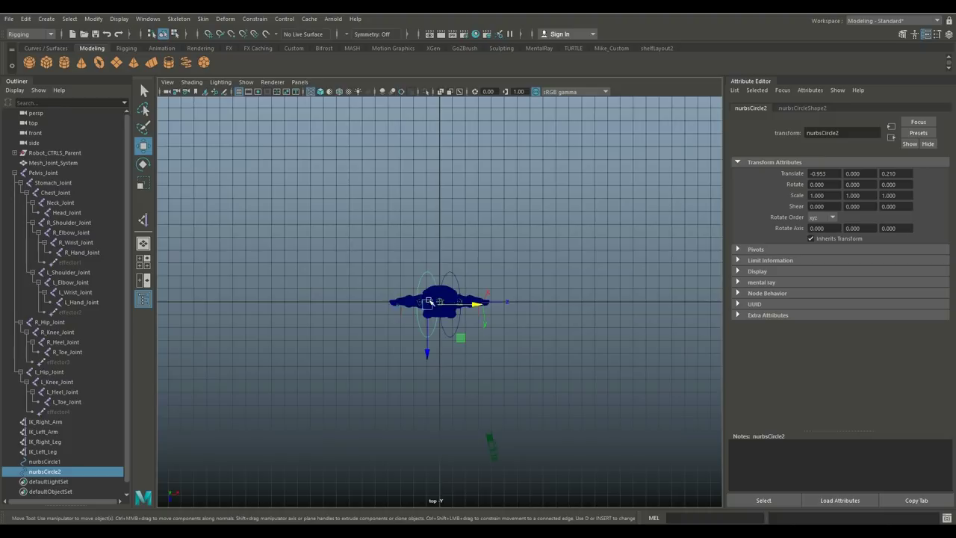
scroll(485, 366, "up", 5)
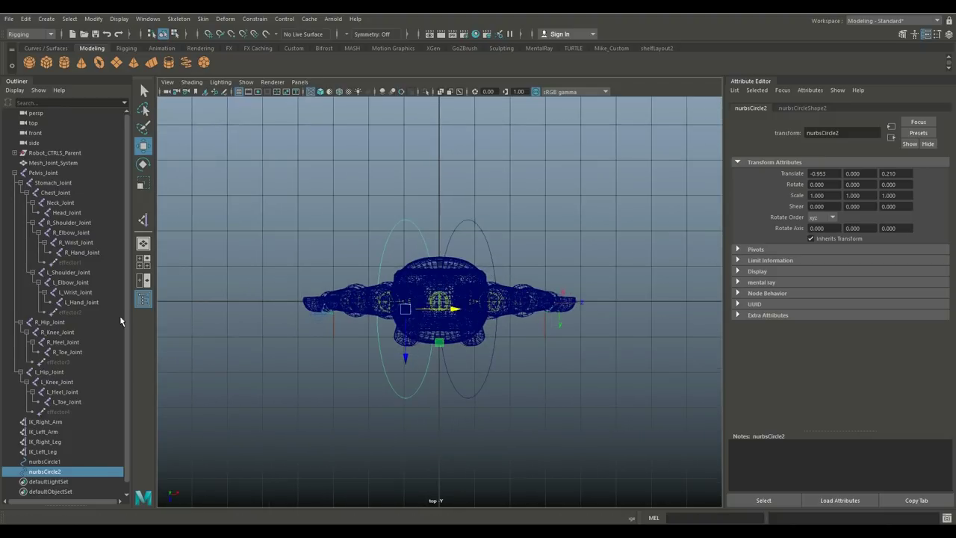
left_click(144, 263)
key("space")
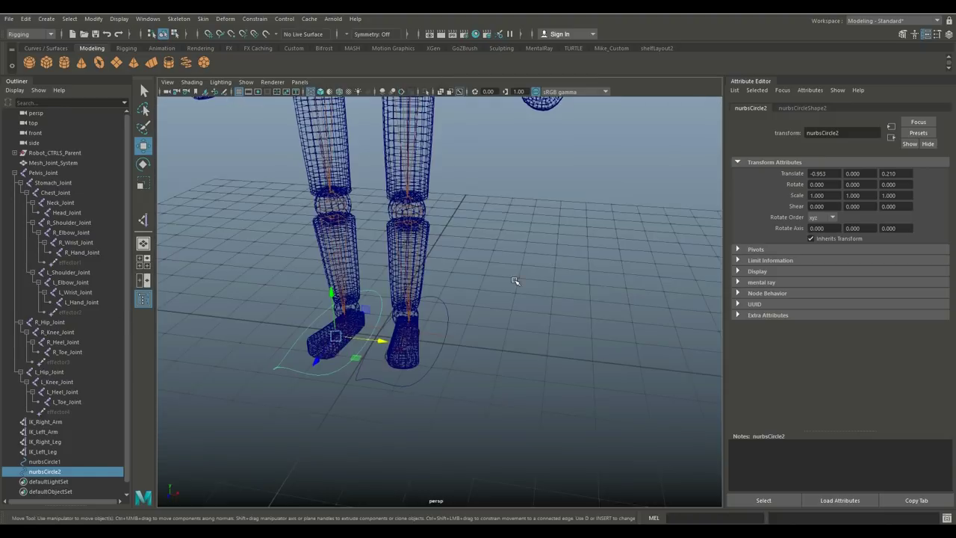
Freeze the transformations of the right foot curve and the left foot curve
scroll(523, 358, "down", 6)
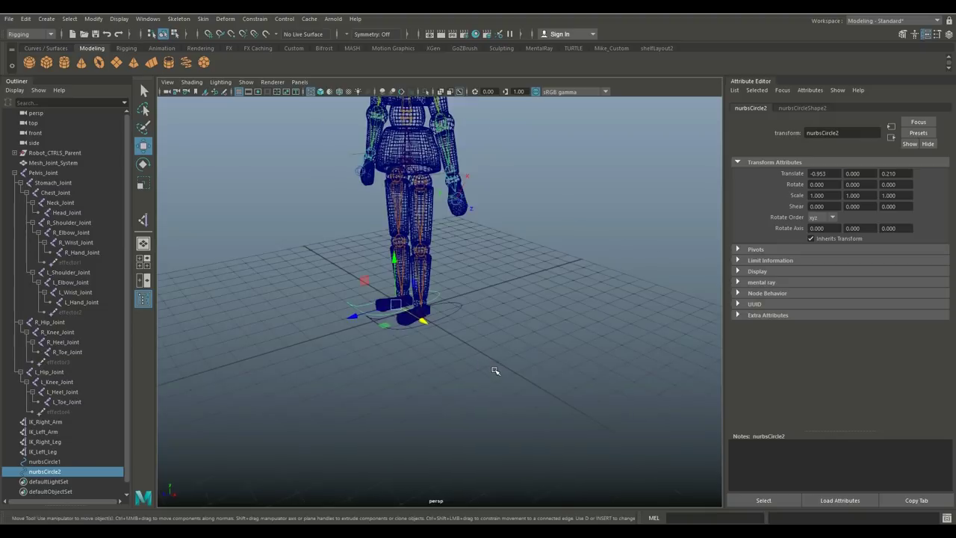
scroll(496, 370, "up", 5)
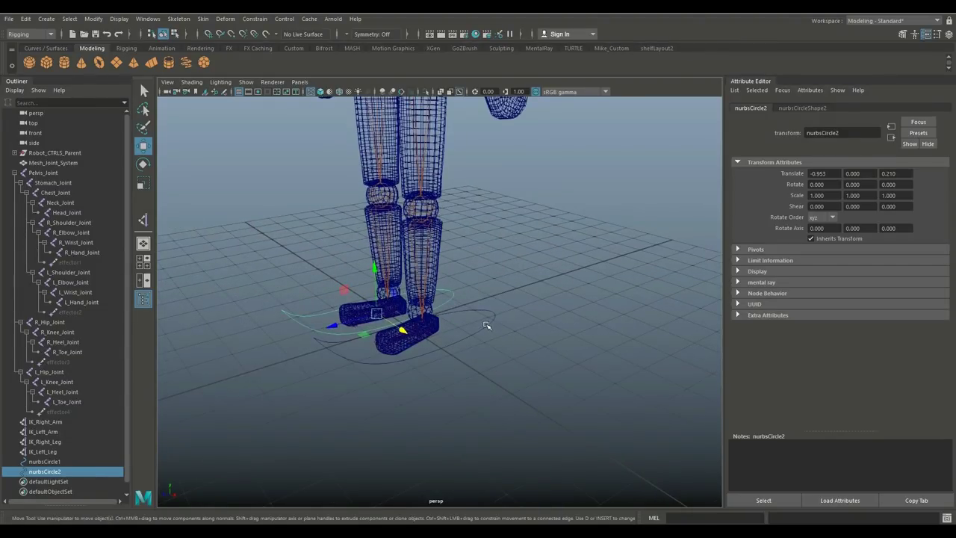
left_click(486, 326)
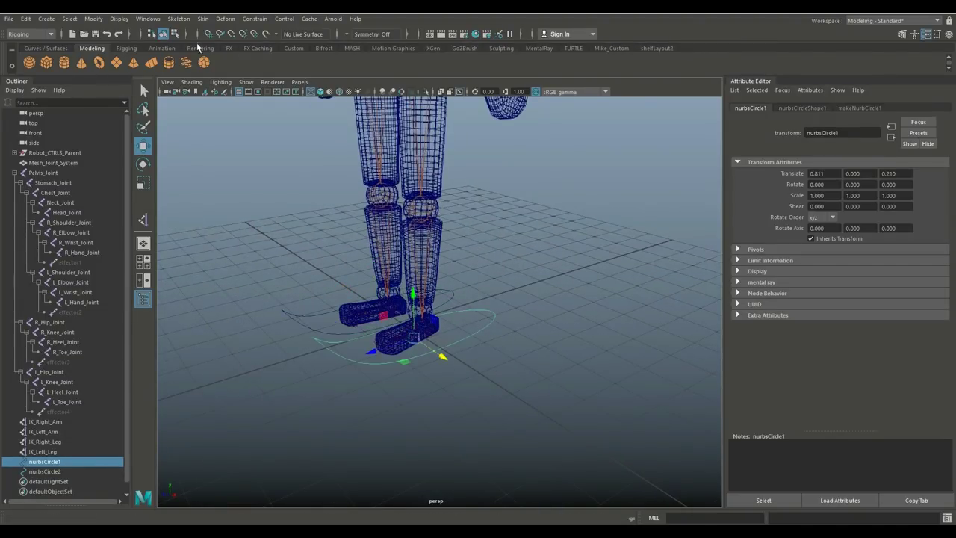
left_click(93, 19)
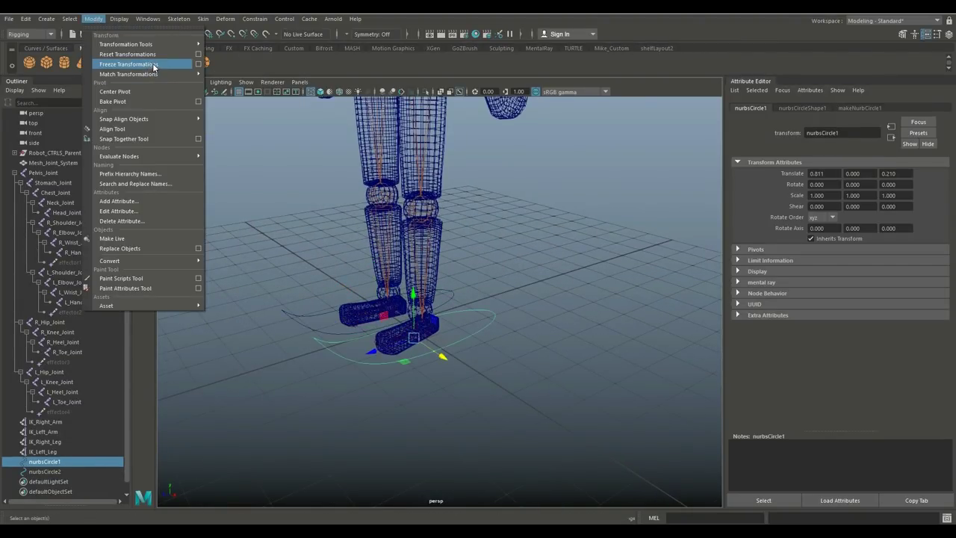
left_click(127, 64)
left_click(283, 312)
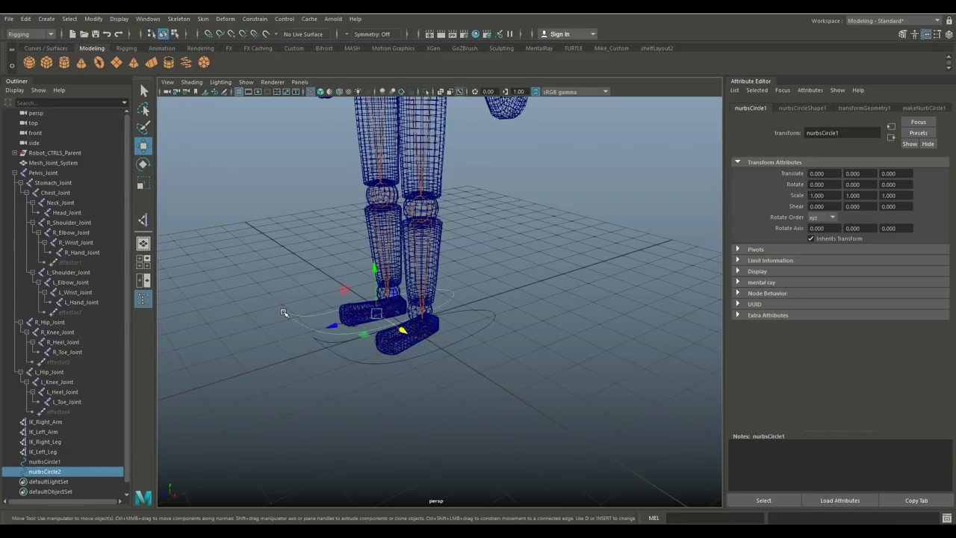
left_click(93, 19)
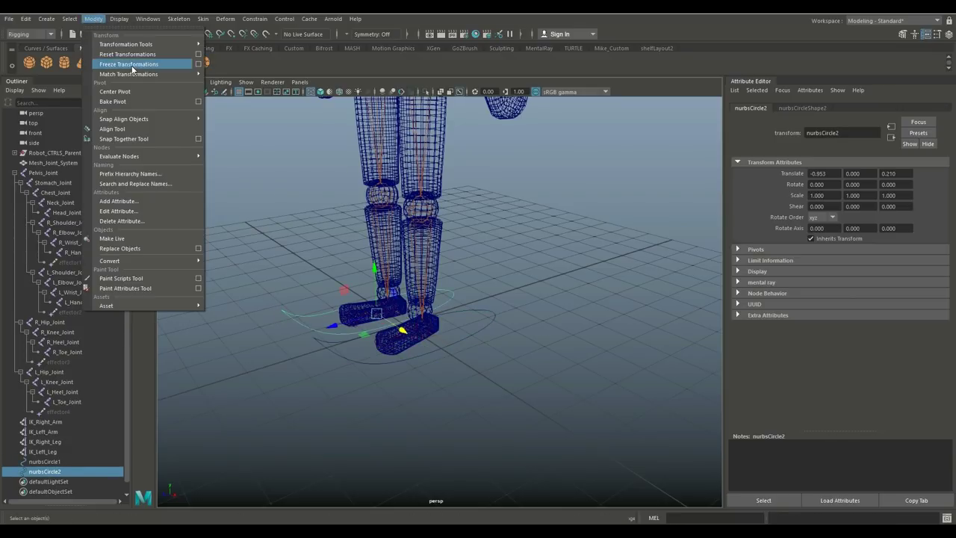
left_click(133, 69)
left_click_drag(403, 351, 403, 404, "alt")
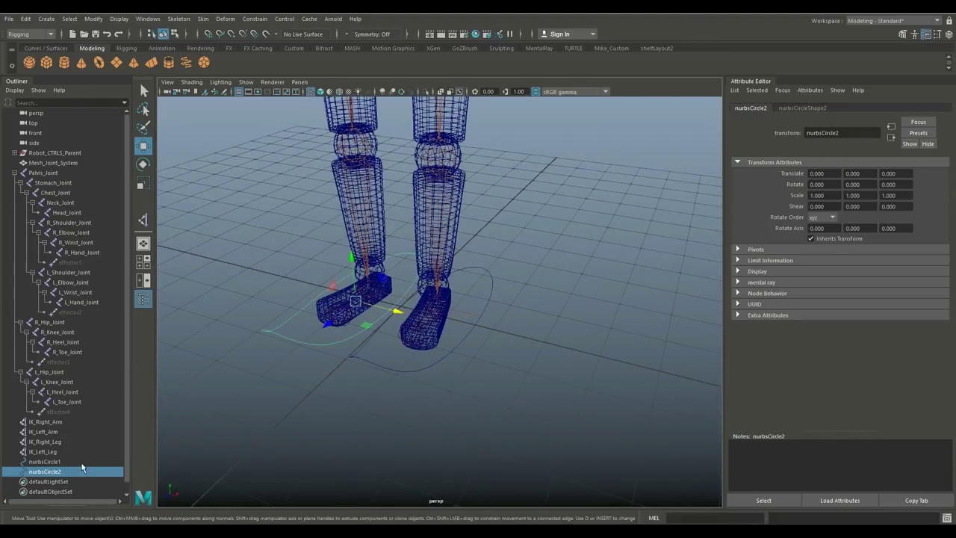
Parent IK_Right_Leg under the right foot's curve and IK_Left_Leg under the left foot's curve
left_click(46, 441)
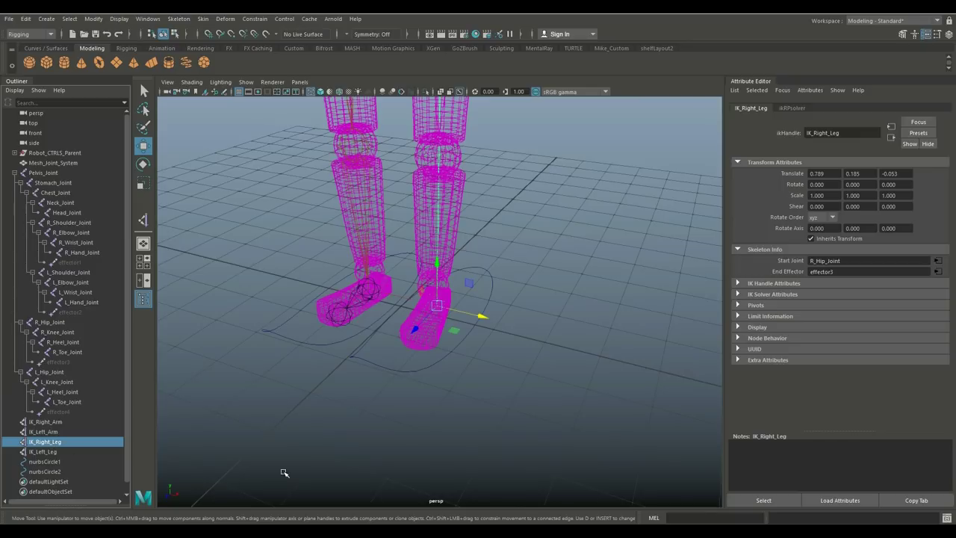
left_click(401, 371, "shift")
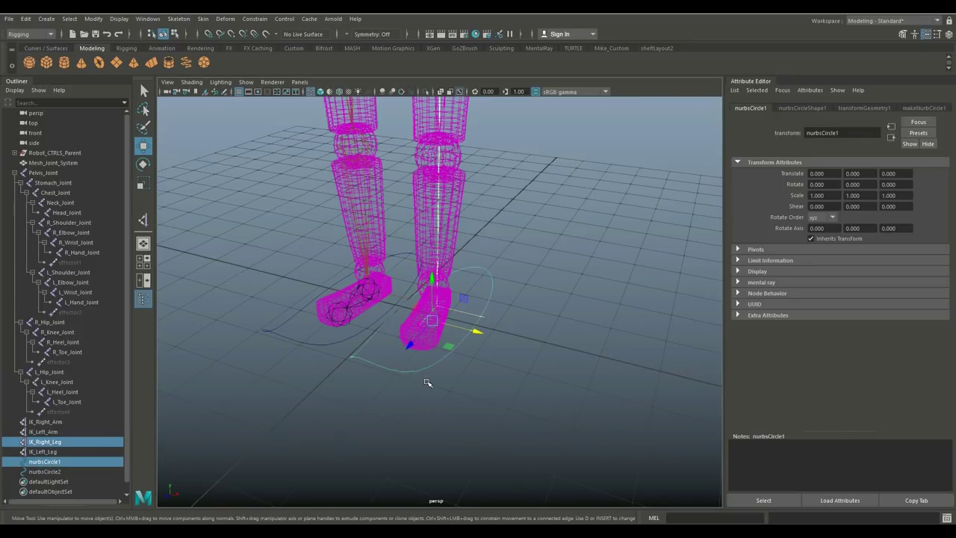
key("p")
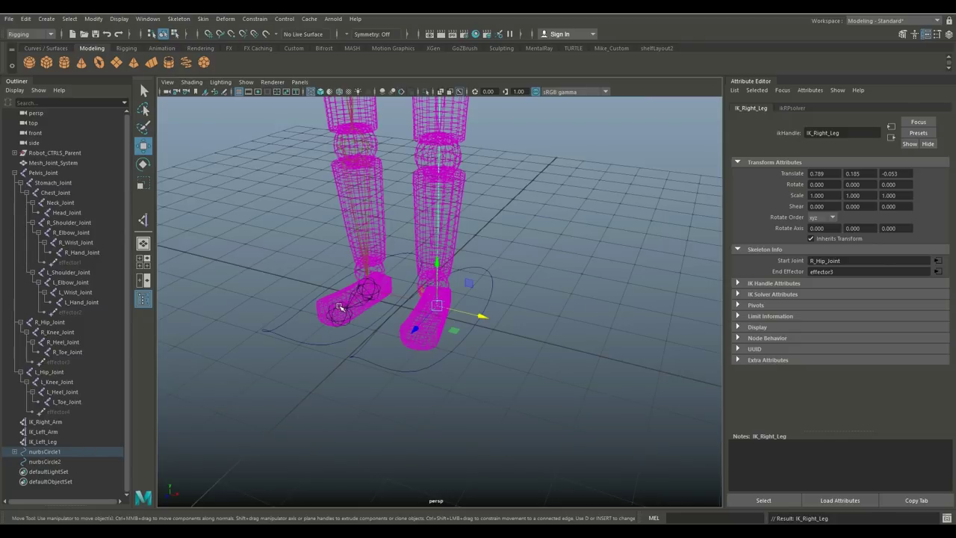
left_click(52, 443)
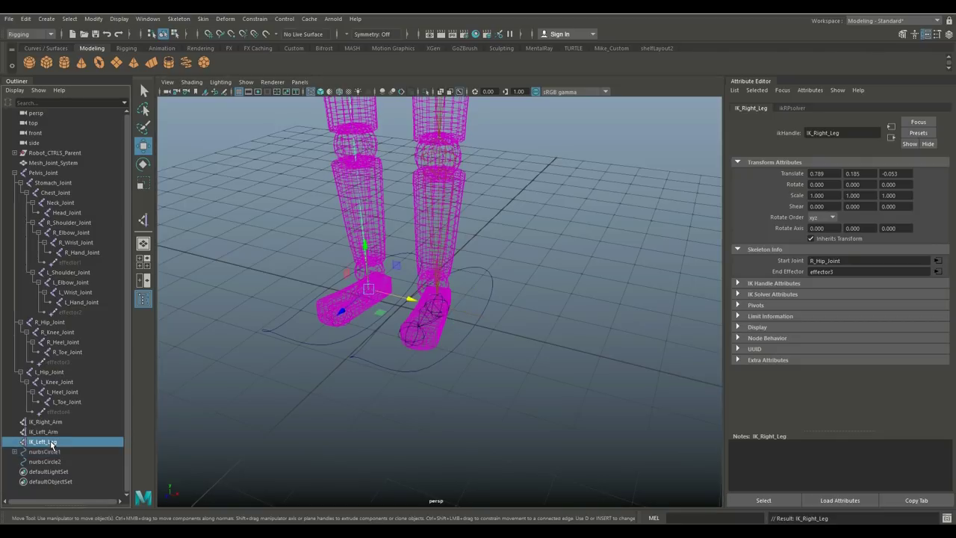
left_click(283, 337, "shift")
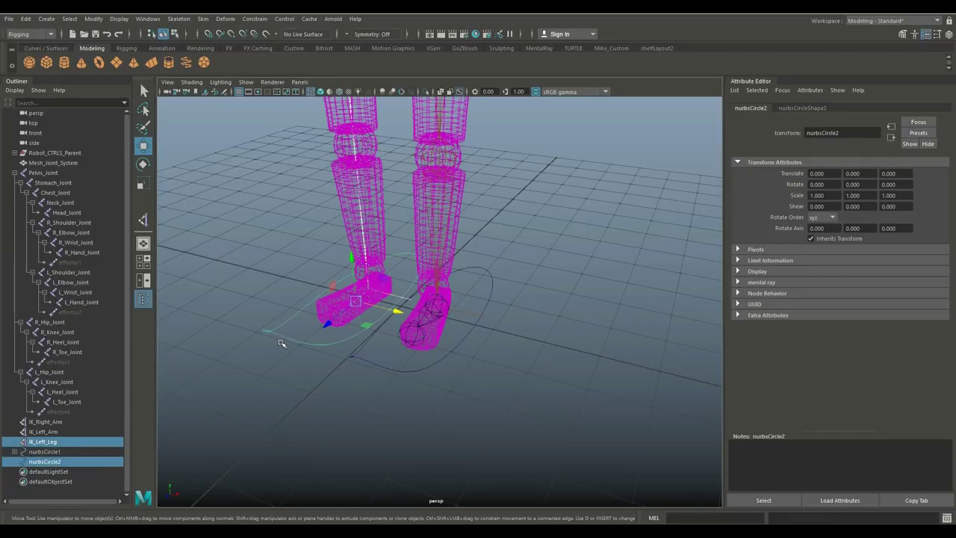
key("p")
scroll(418, 398, "down", 1)
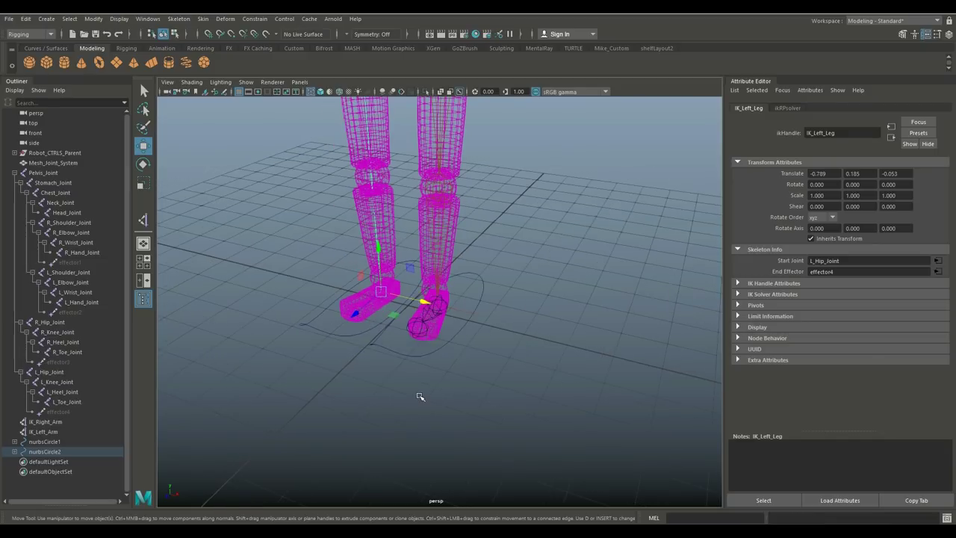
Test the leg controls by moving the right foot's curve and lifting the left foot's curve
left_click_drag(441, 381, 387, 339, "alt")
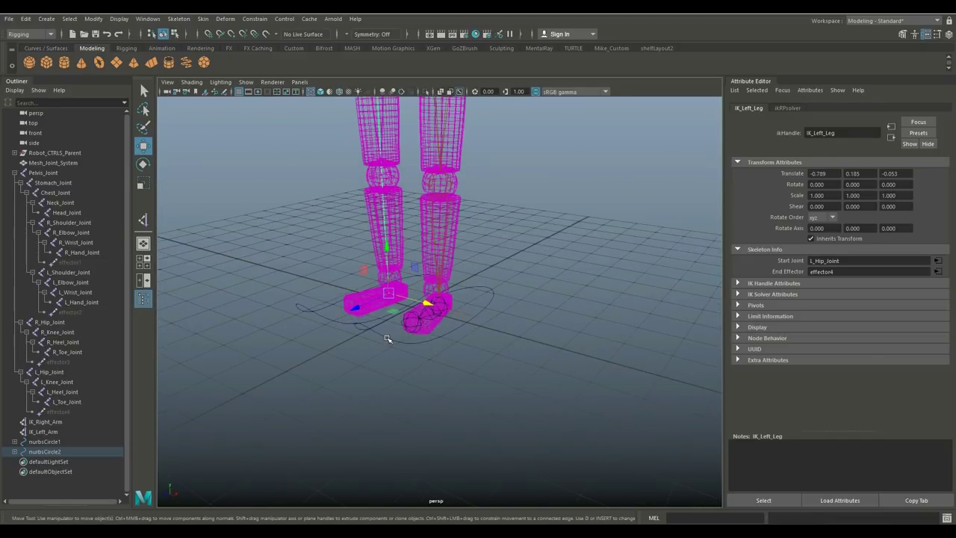
left_click(382, 337)
left_click_drag(448, 416, 466, 423, "alt")
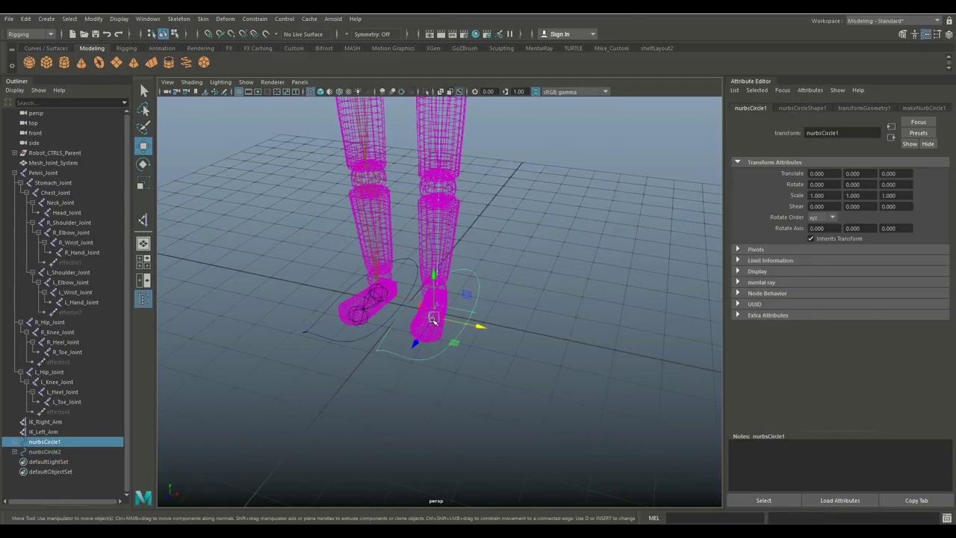
left_click_drag(429, 321, 452, 291)
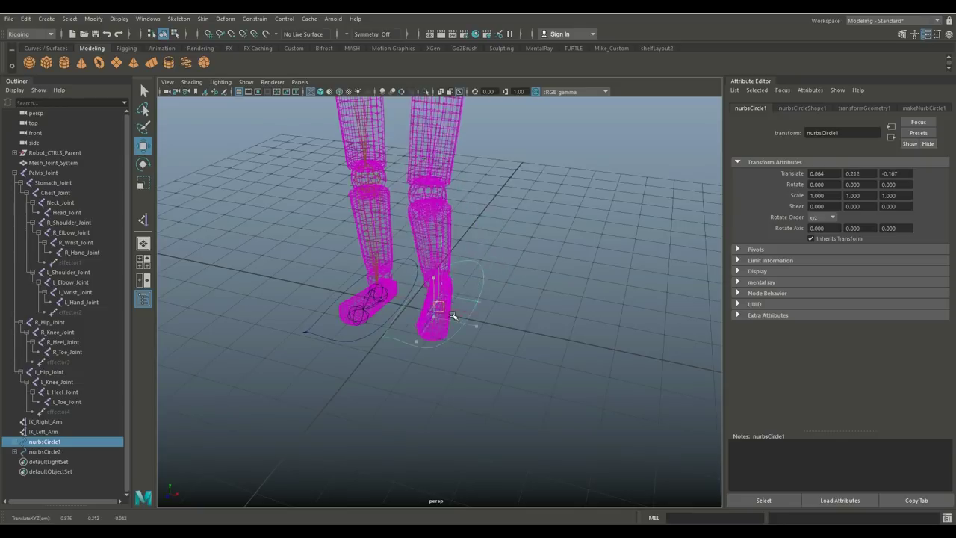
left_click(331, 337)
left_click_drag(368, 302, 334, 258)
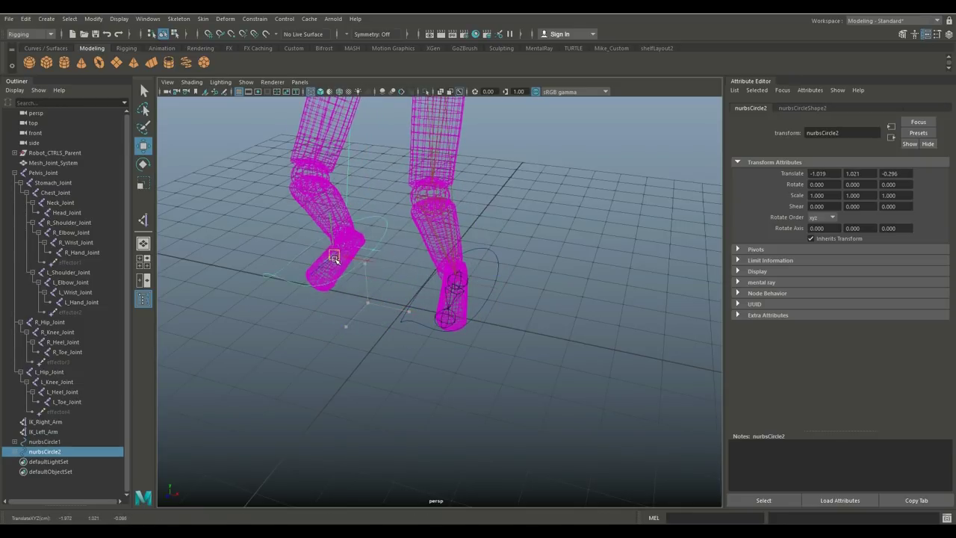
Undo the test moves of both foot control curves
key("ctrl+z")
key("ctrl+z")
key("ctrl+z")
key("ctrl+z")
key("ctrl+z")
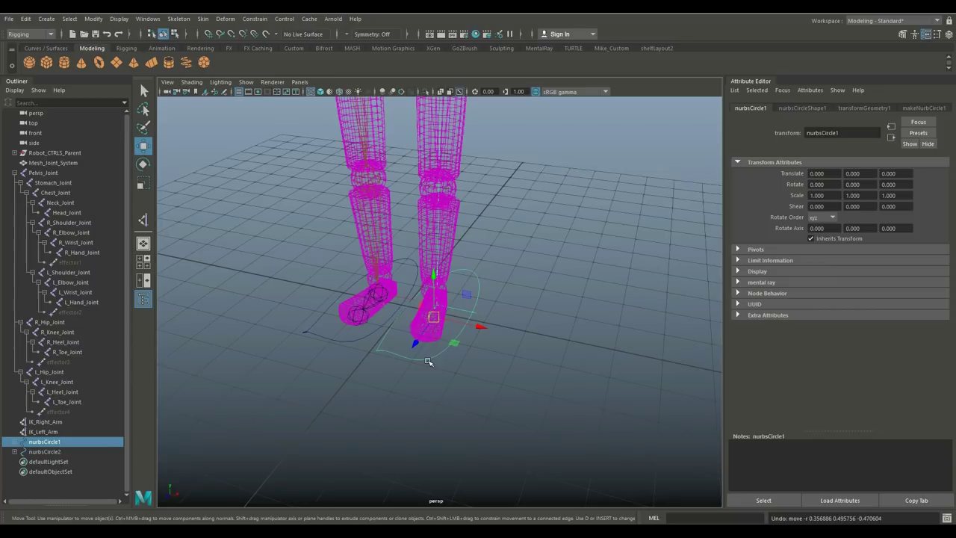
Create a NURBS circle and position it around the right wrist at about X 3.18, Y 6.35
scroll(518, 323, "down", 5)
left_click_drag(538, 316, 540, 408, "alt")
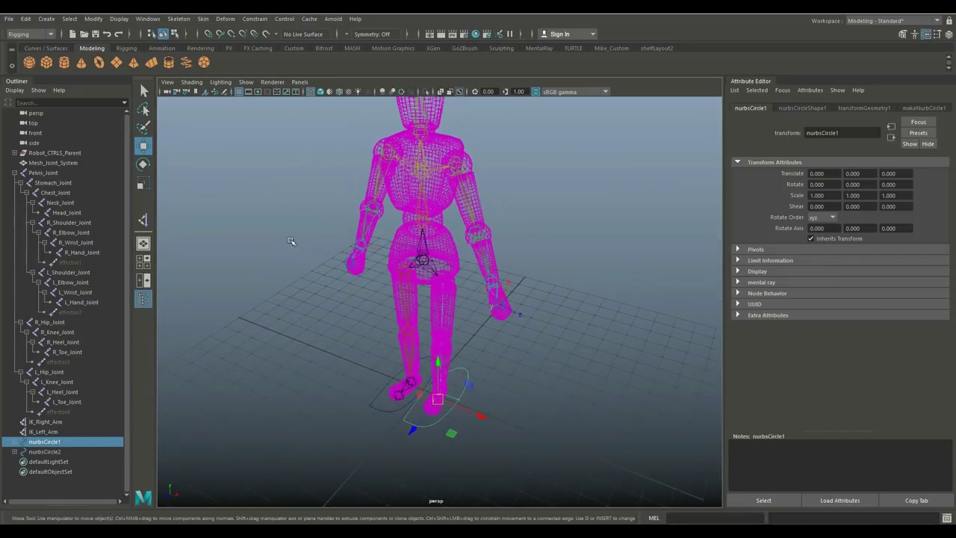
left_click(47, 19)
mouse_move(116, 63)
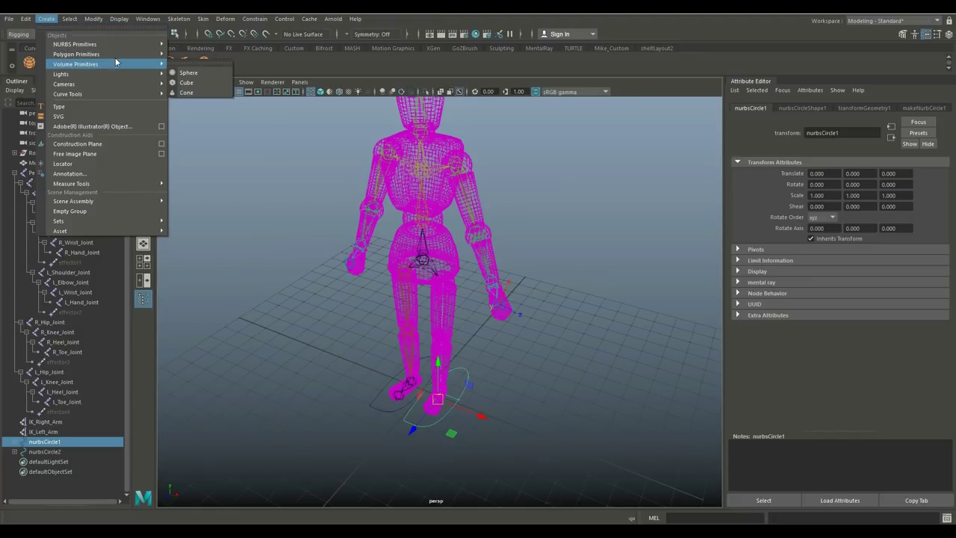
mouse_move(118, 45)
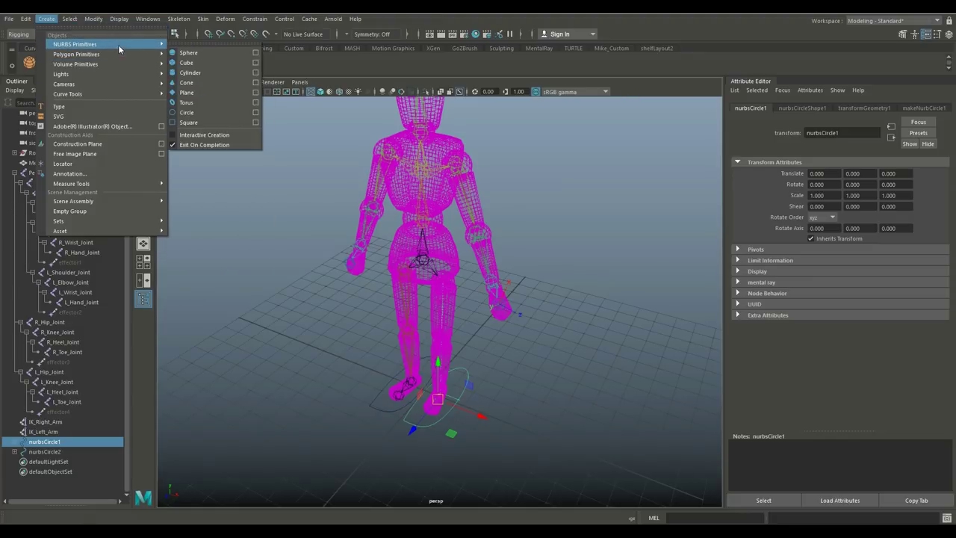
left_click(201, 114)
left_click_drag(317, 326, 449, 357, "alt")
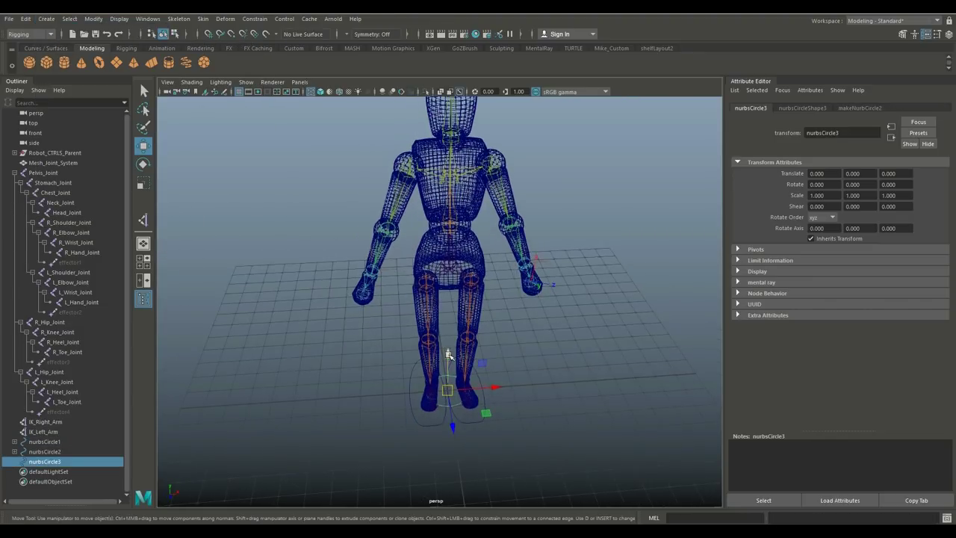
left_click_drag(447, 390, 572, 269)
left_click_drag(574, 344, 538, 326, "alt")
scroll(538, 331, "up", 5)
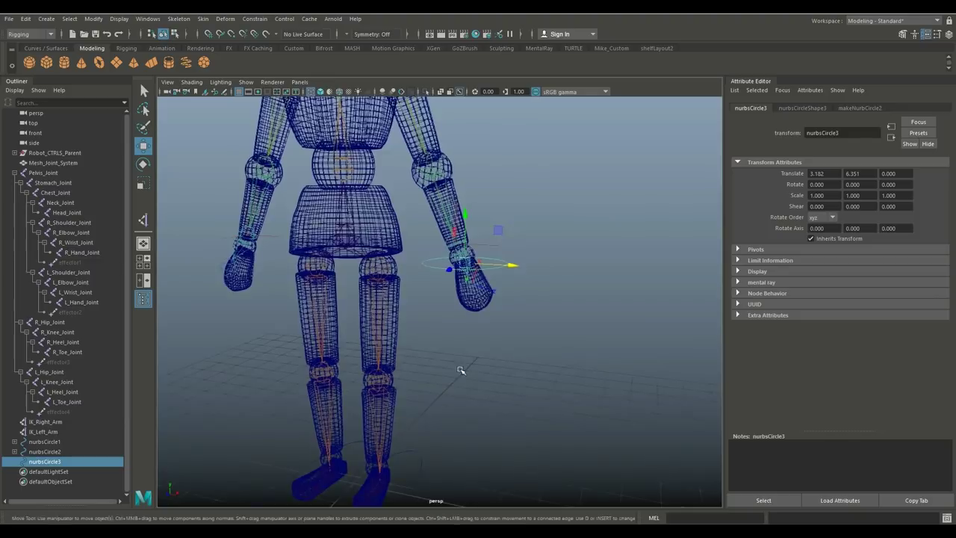
Duplicate the right wrist's circle and move the copy along X to surround the left wrist
left_click_drag(461, 369, 519, 376, "alt")
key("ctrl+d")
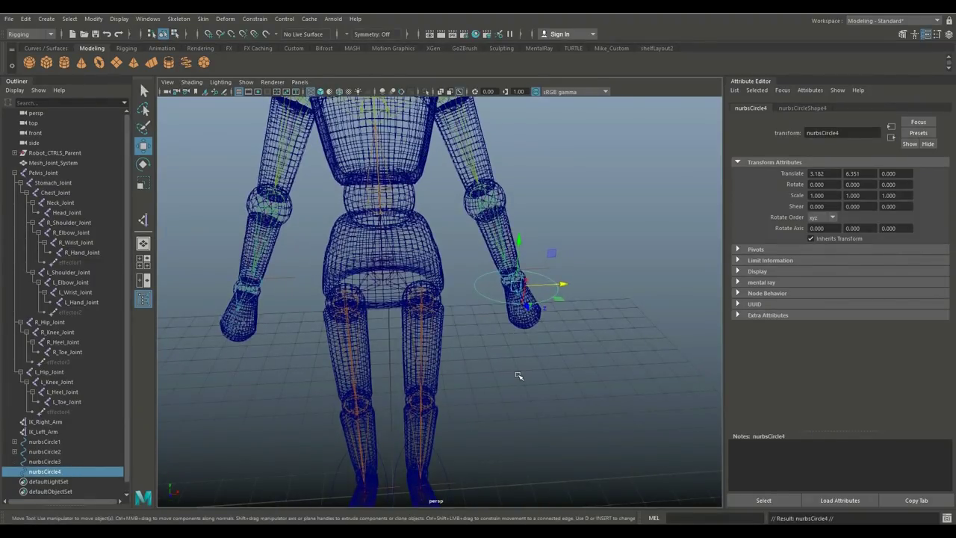
left_click_drag(563, 286, 304, 314)
Freeze the transformations of both wrist circles together and clear the selection
left_click(486, 297, "shift")
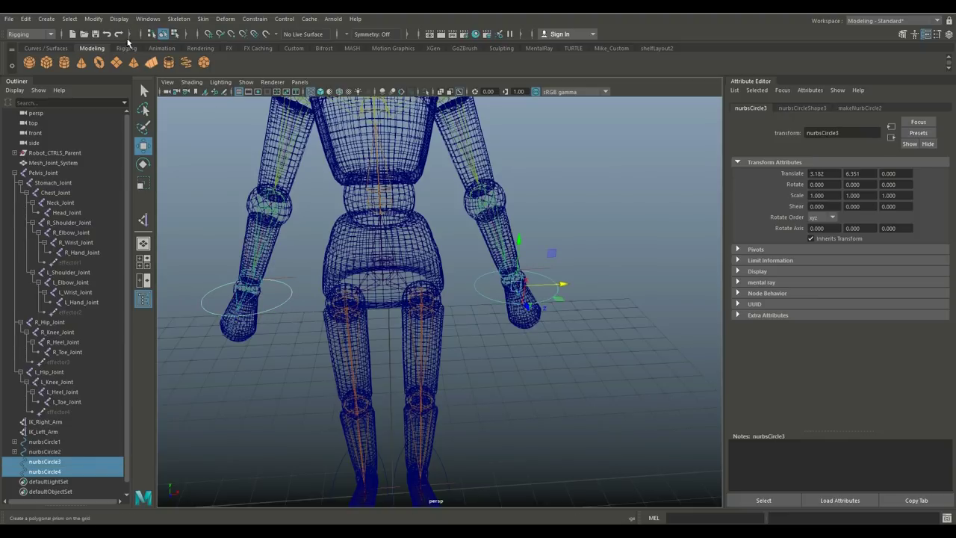
left_click(91, 20)
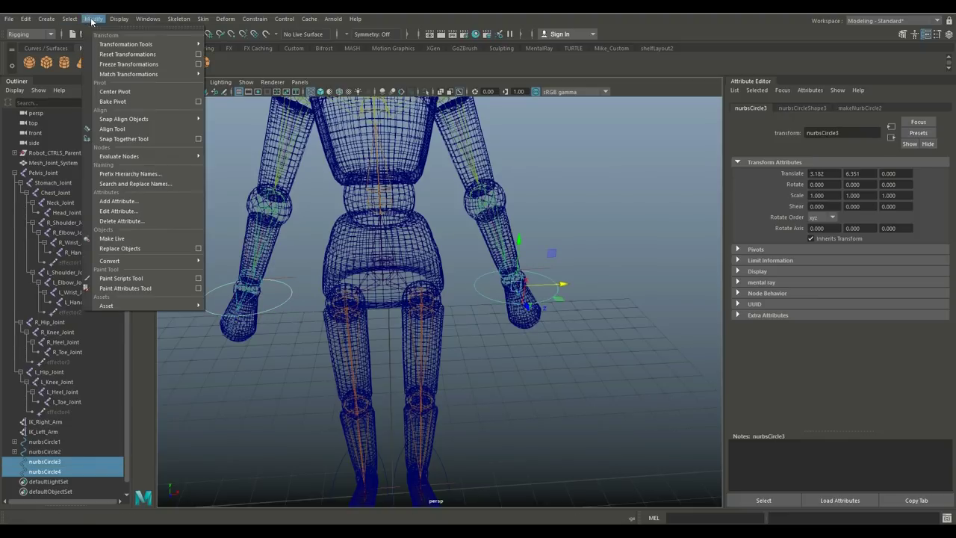
left_click(140, 64)
left_click(545, 385)
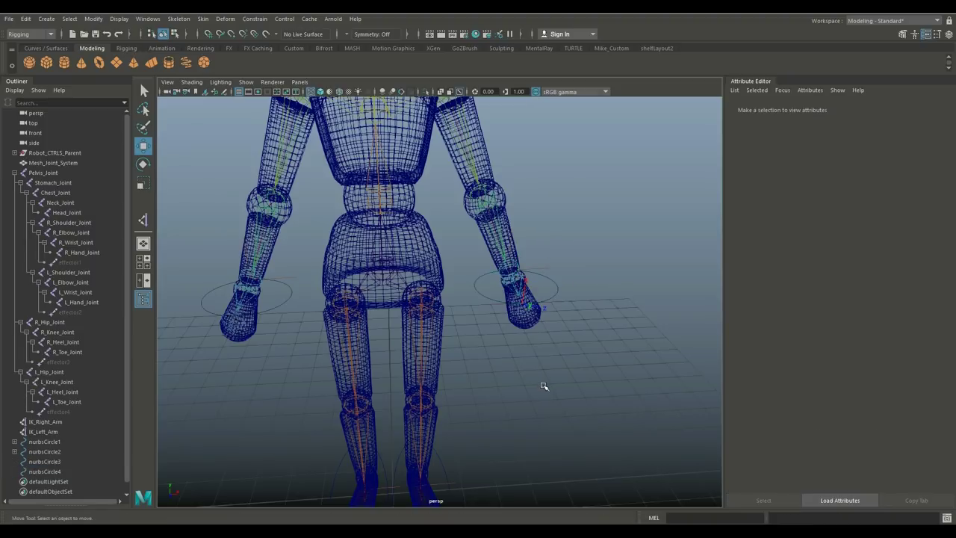
Parent the IK_Right_Arm handle under the right wrist's control circle, nurbsCircle3
left_click_drag(543, 389, 490, 412, "alt")
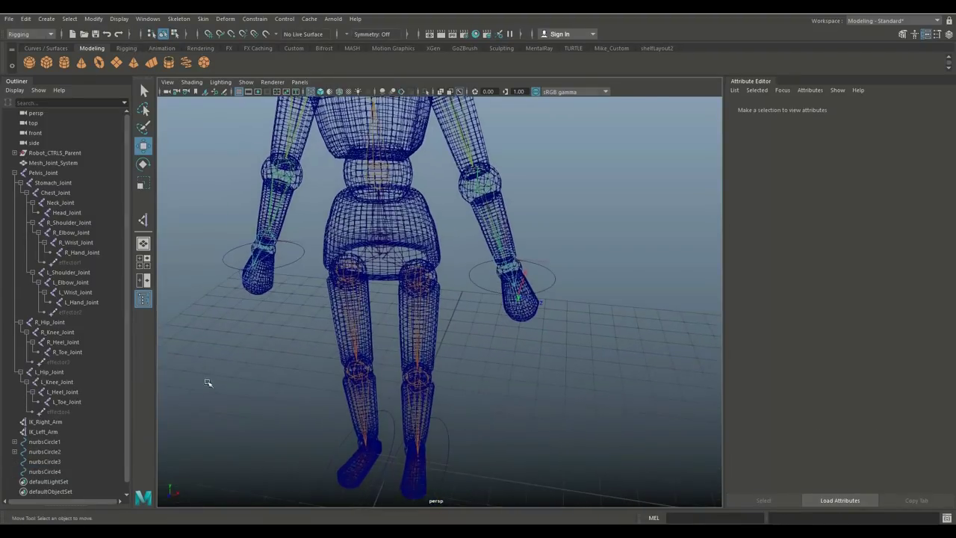
left_click(45, 422)
left_click(482, 287, "shift")
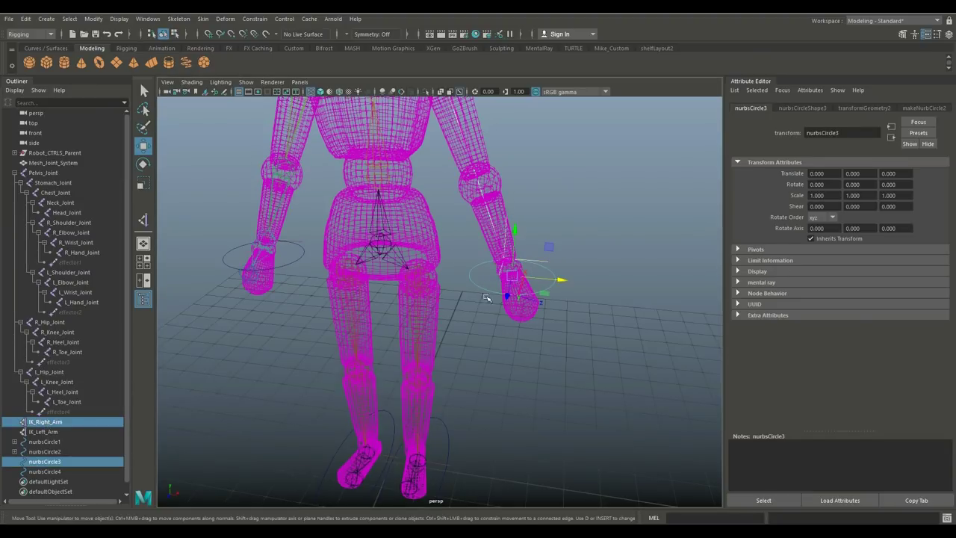
key("p")
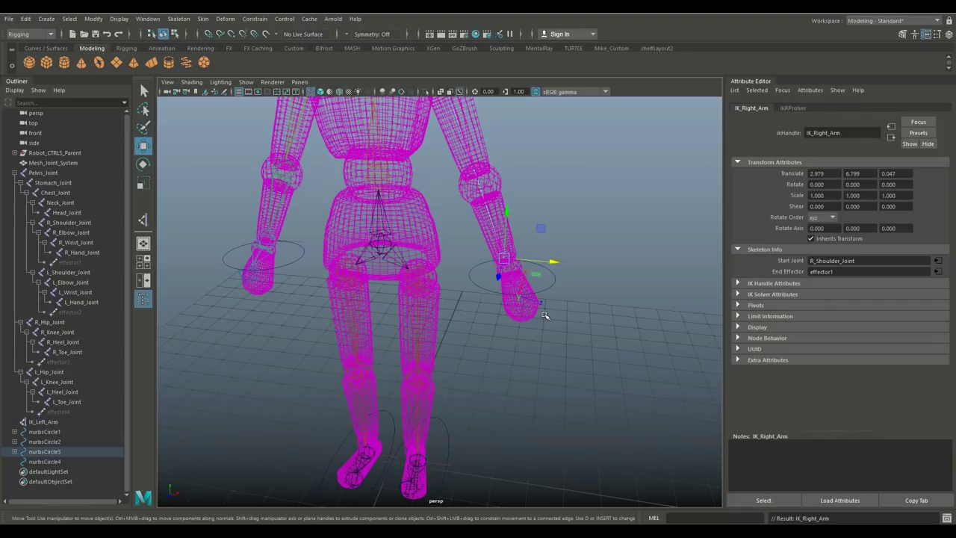
Parent the IK_Left_Arm handle under the left wrist's control circle, nurbsCircle4, and clear the selection
left_click(45, 422)
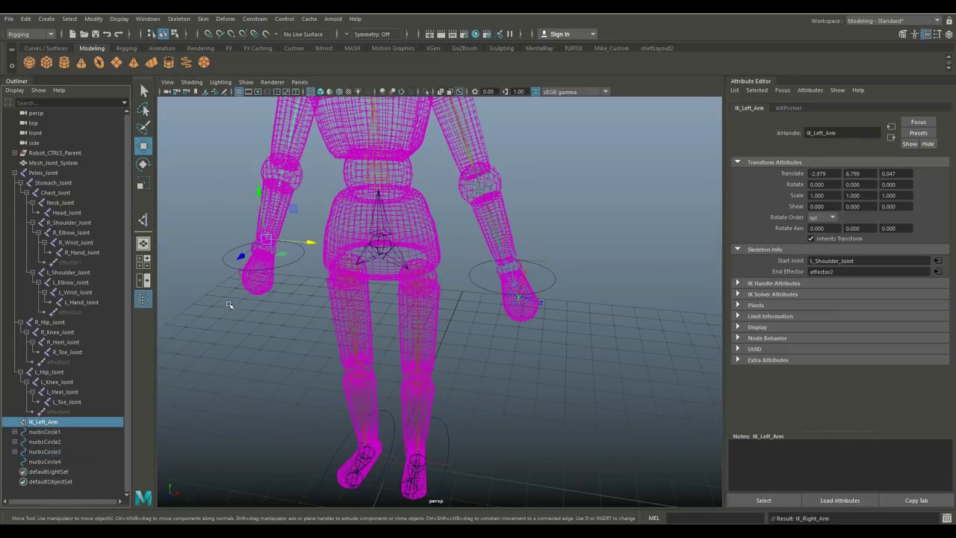
left_click(293, 263, "shift")
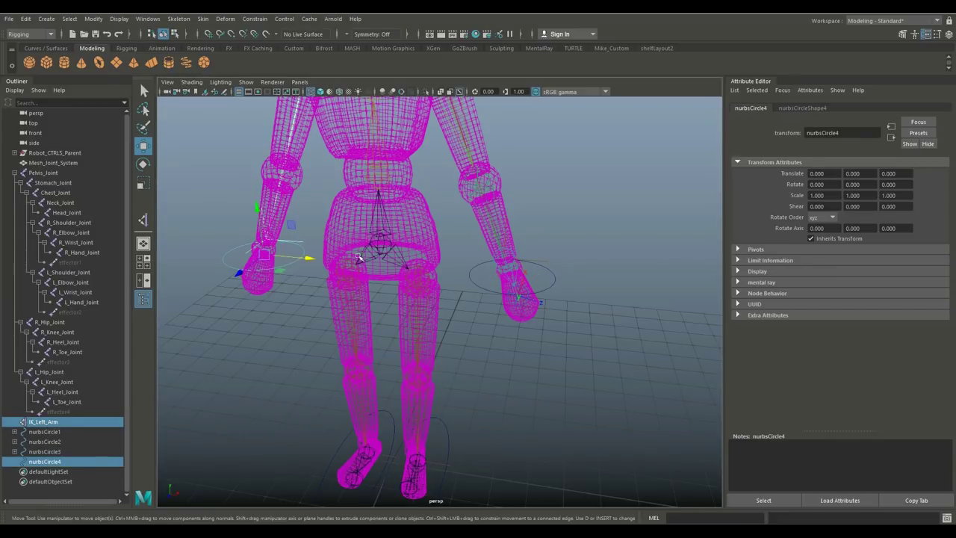
key("p")
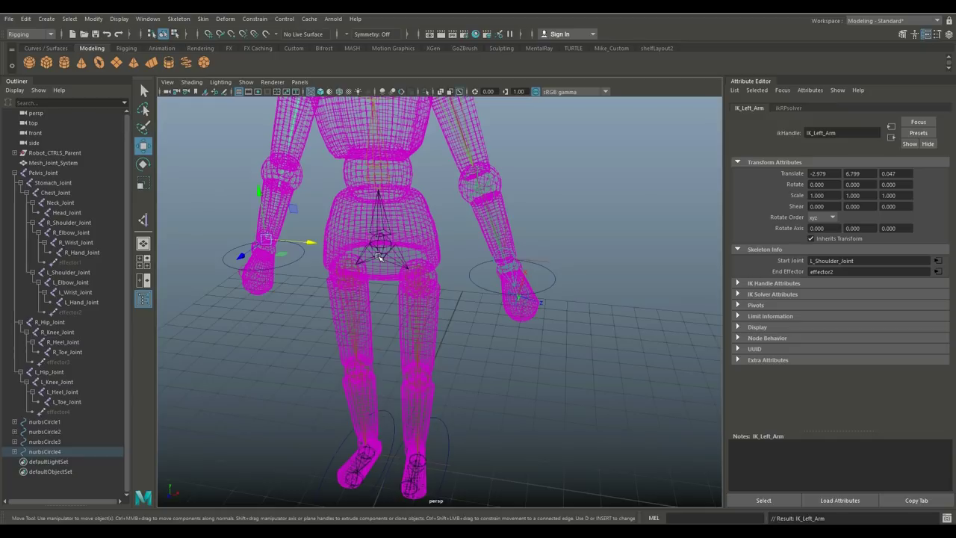
left_click(549, 371)
Test-move the right and left wrist control curves to check that each arm follows its curve
right_click_drag(549, 371, 519, 373, "alt")
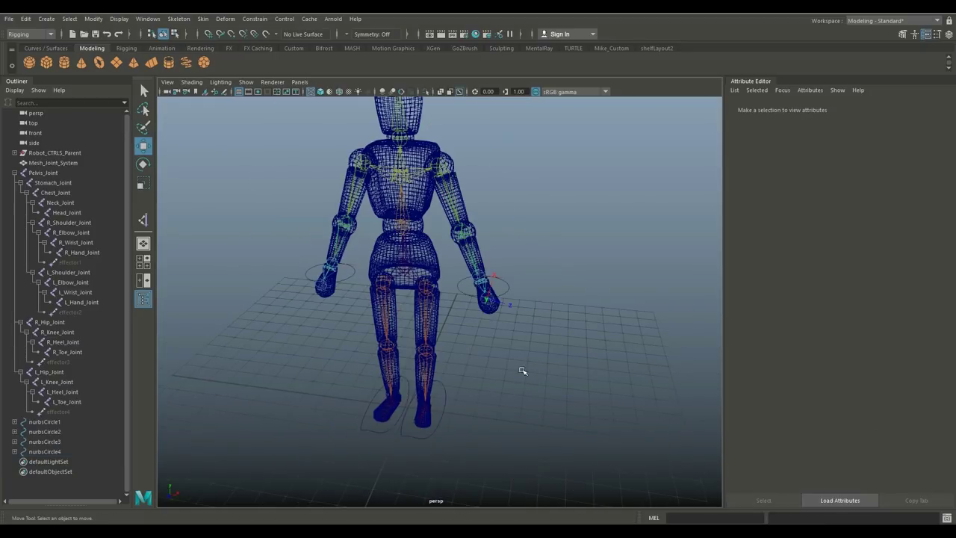
left_click(508, 292)
left_click_drag(485, 286, 508, 263)
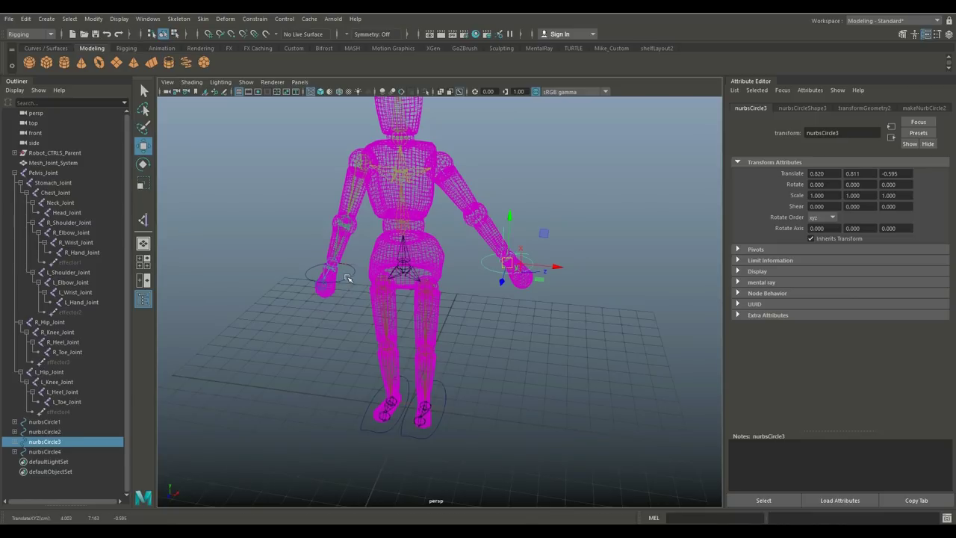
left_click(336, 288)
left_click_drag(329, 272, 318, 207)
Undo the test moves of both wrist control curves
key("ctrl+z")
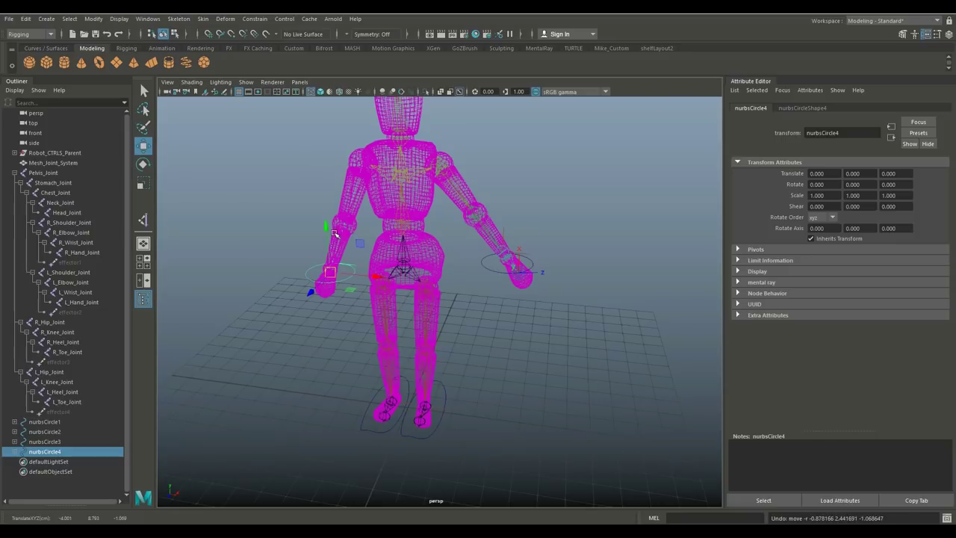
key("ctrl+z")
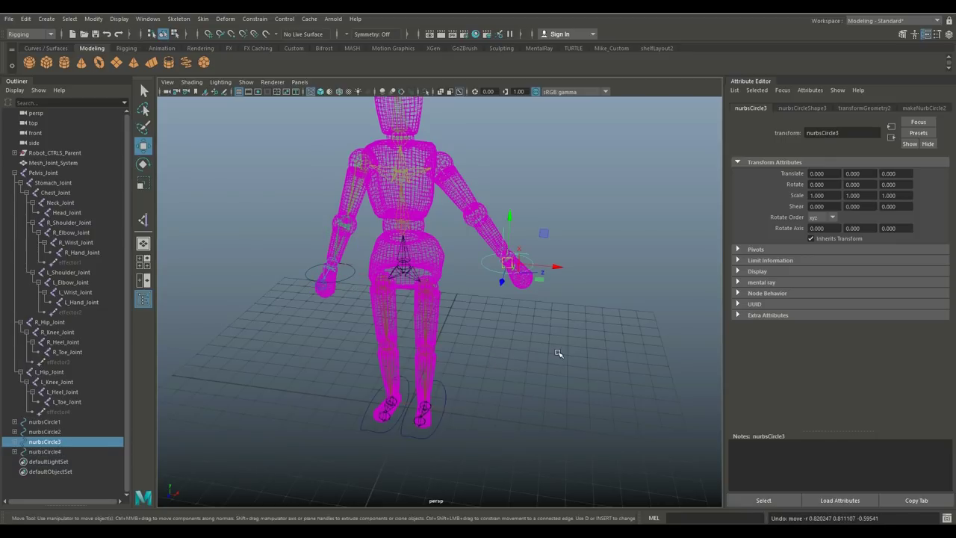
key("ctrl+z")
Try moving the right wrist's control curve away from the body on the shaded mannequin, and undo the move
left_click_drag(530, 383, 593, 359, "alt")
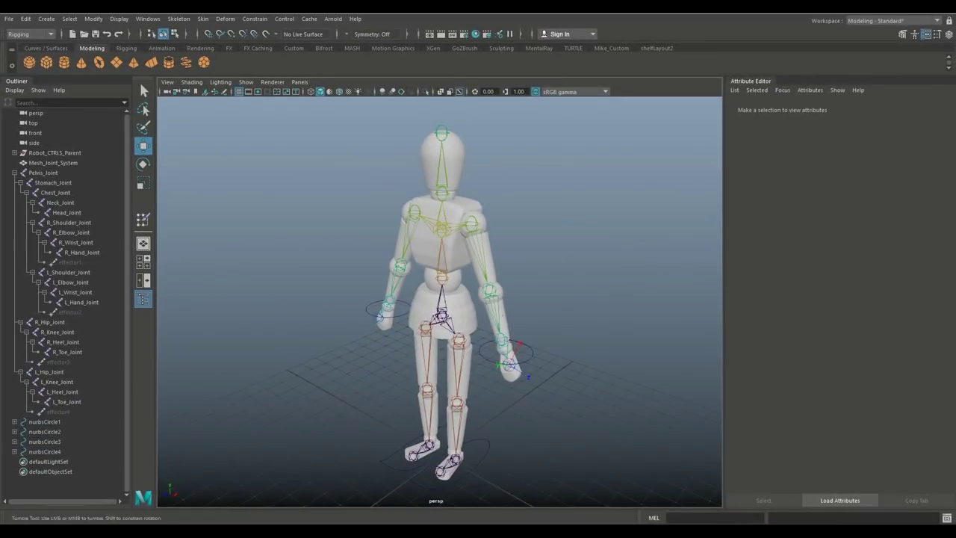
left_click_drag(478, 321, 503, 284, "alt")
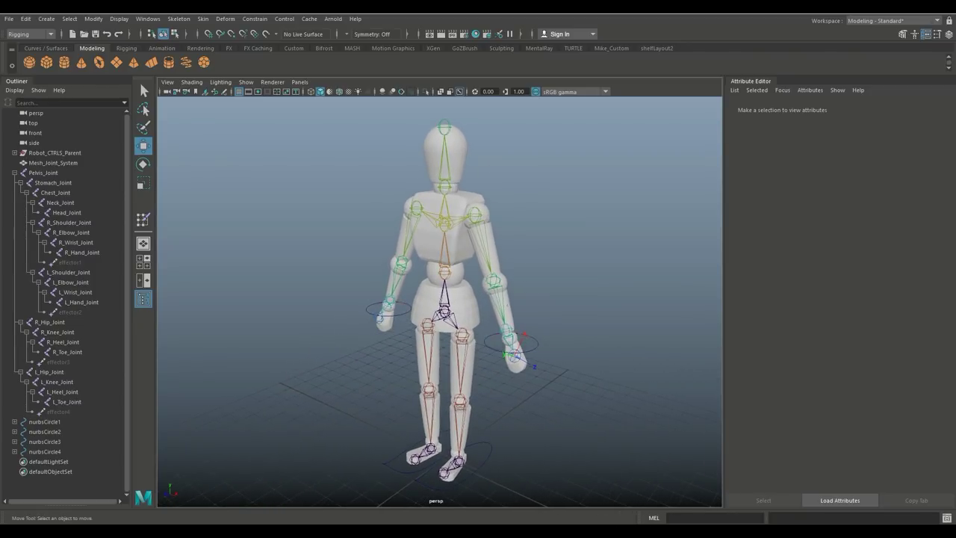
left_click(535, 347)
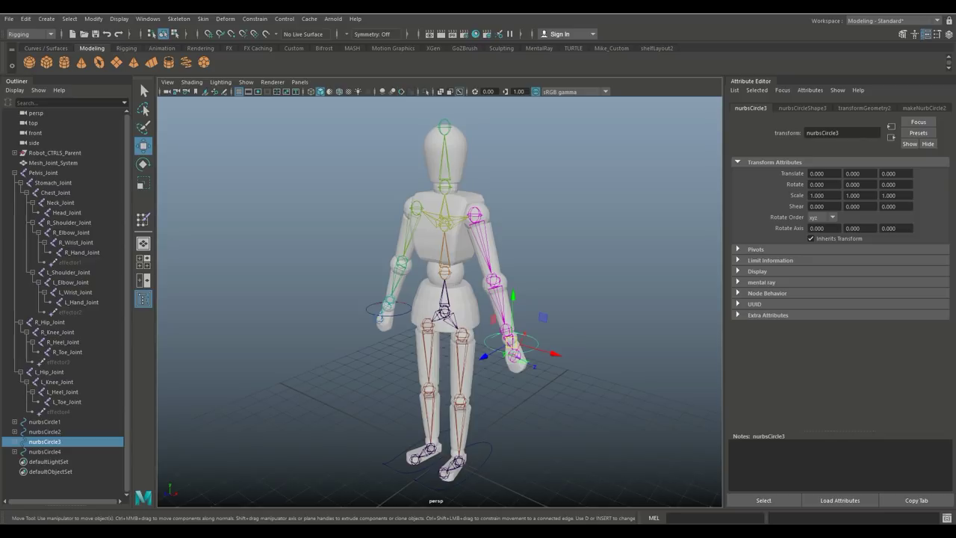
left_click_drag(510, 345, 566, 353)
key("ctrl+z")
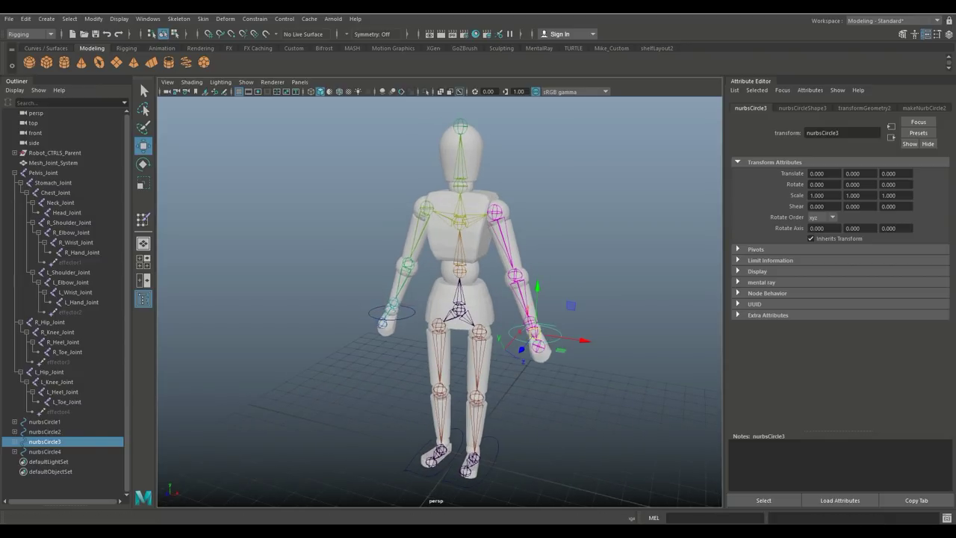
Open the Paint Skin Weights tool settings for the Mesh_Joint_System mesh
left_click(53, 163)
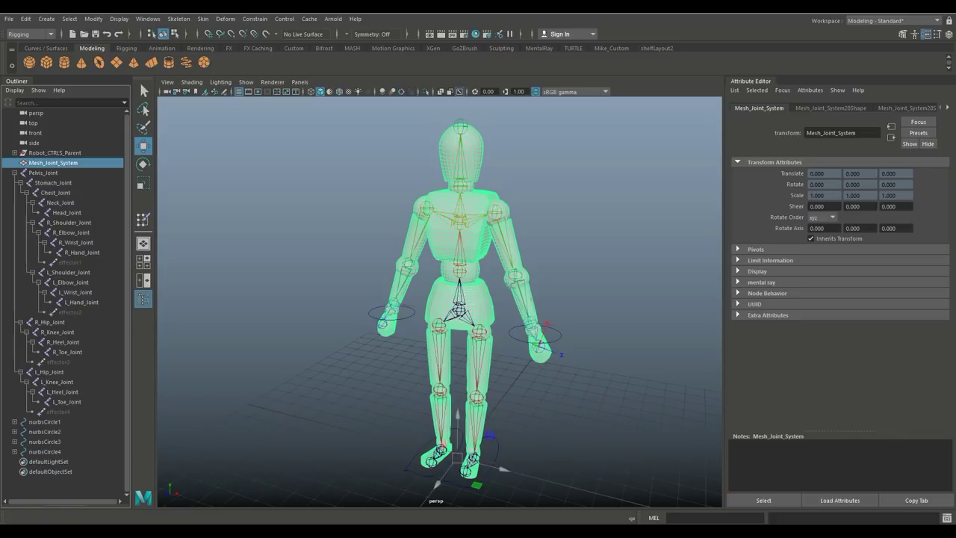
left_click(203, 19)
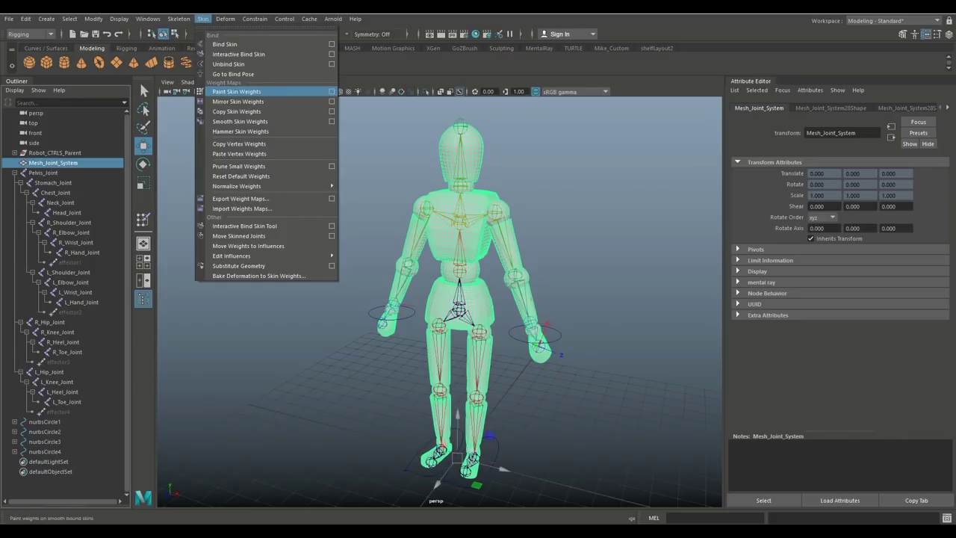
left_click(331, 91)
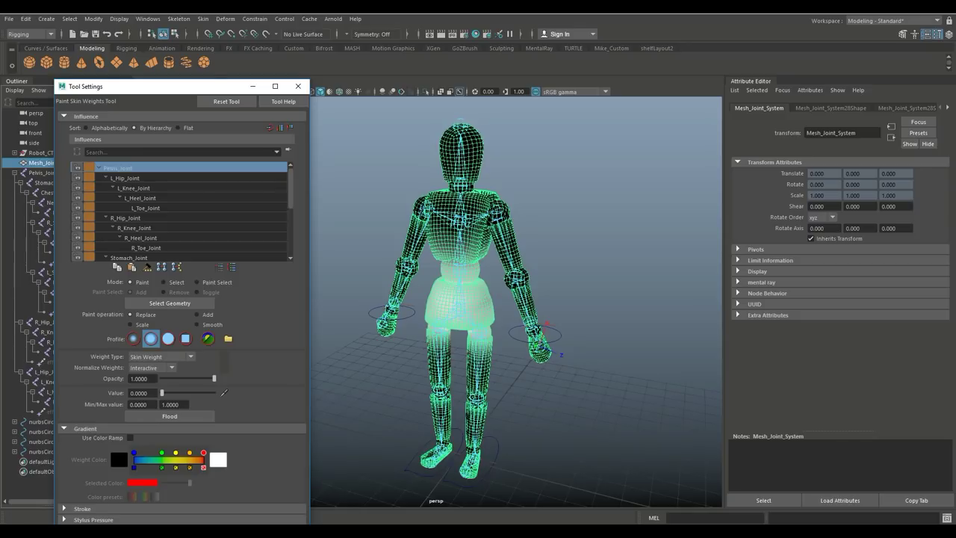
Examine the skin weights of the leg joints one by one, from L_Hip_Joint to R_Hip_Joint
scroll(179, 213, "down", 11)
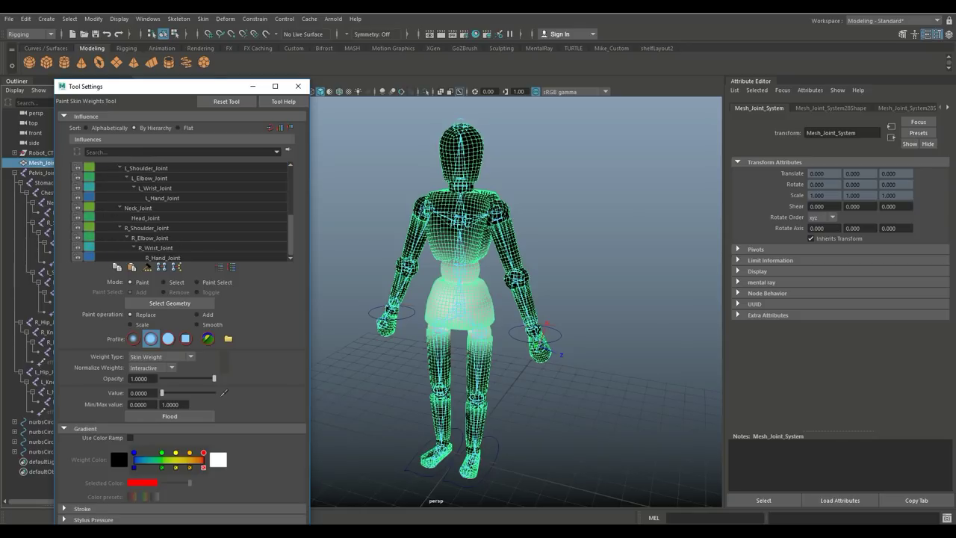
scroll(179, 213, "up", 11)
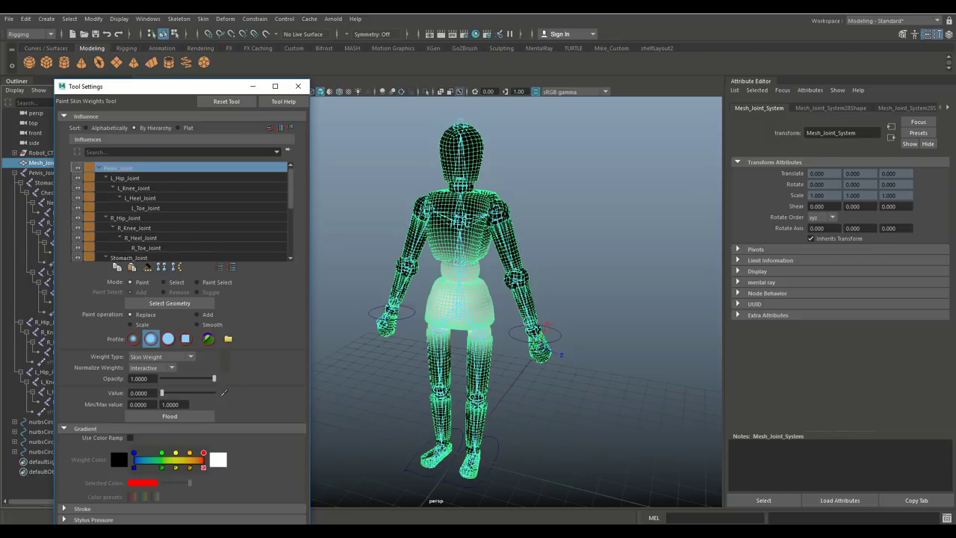
left_click(125, 179)
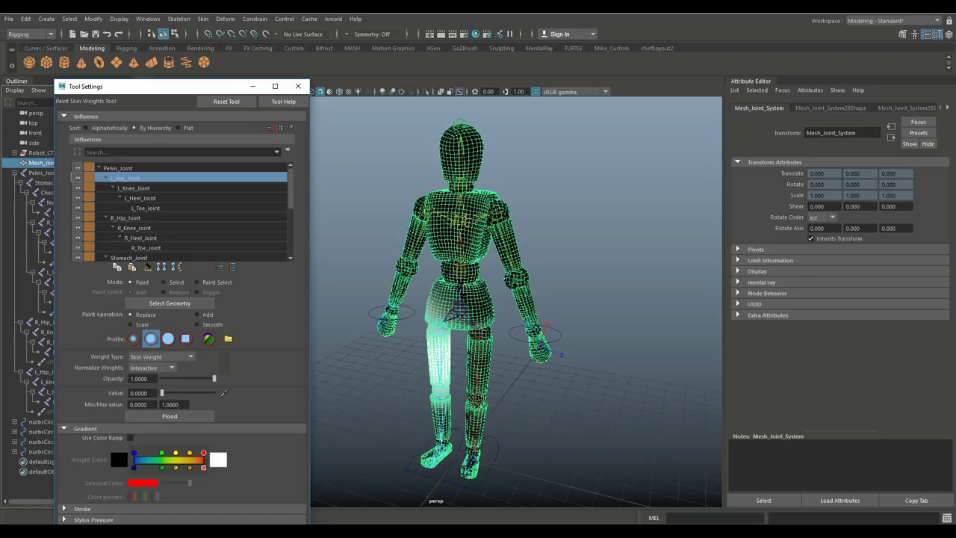
key("Down")
key("Down")
key("Down")
key("Down")
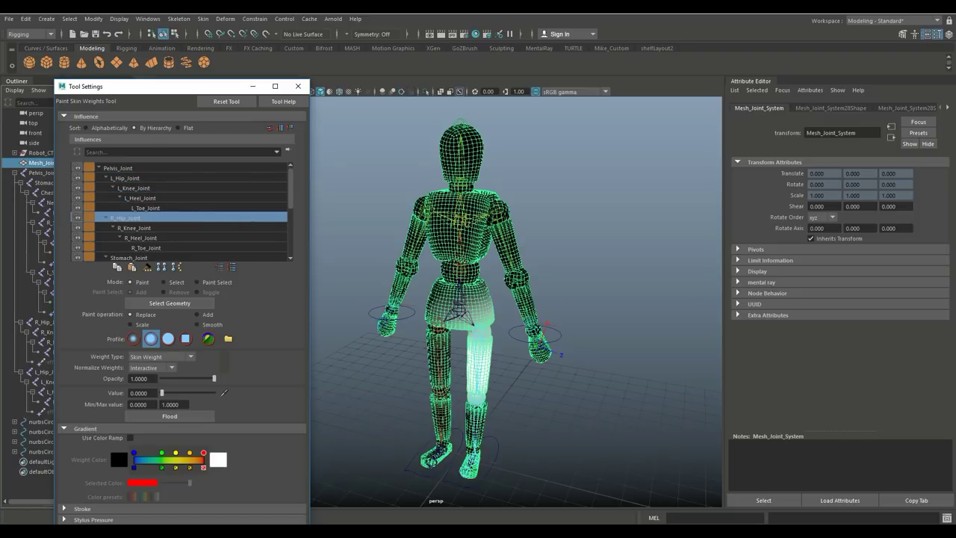
Examine the skin weights of the upper-body joints, stepping from Chest_Joint through both arms and back to Neck_Joint
scroll(179, 213, "down", 7)
left_click(132, 198)
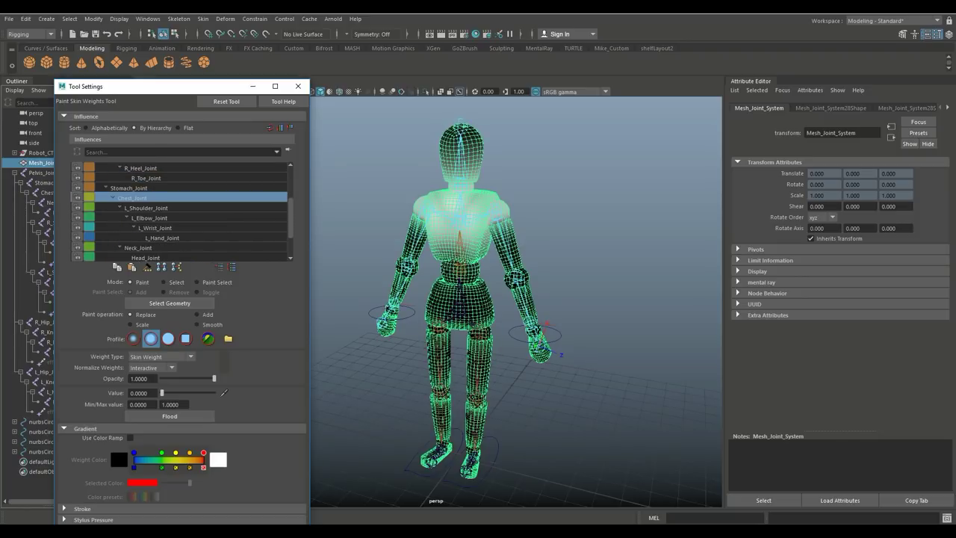
key("Down")
key("Down")
key("Down")
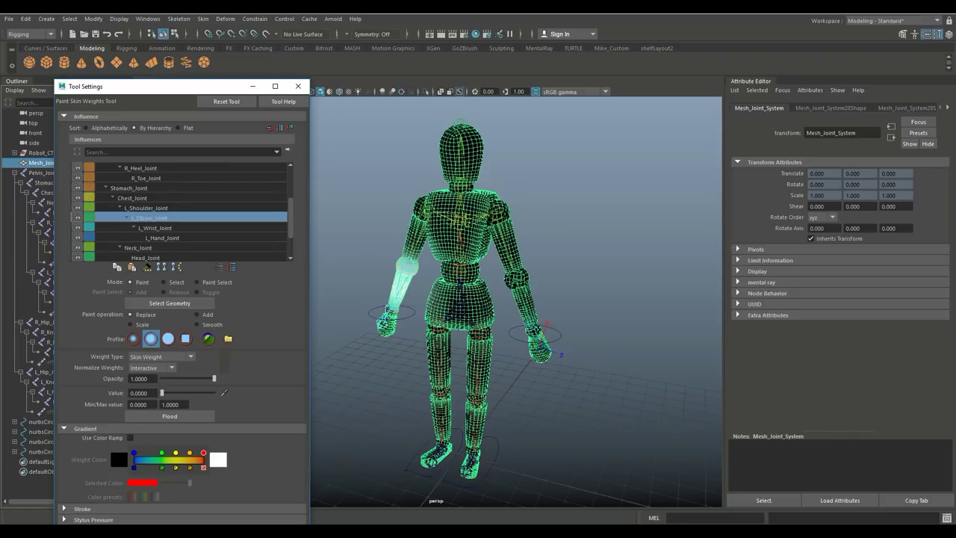
key("Down")
key("Down")
key("Down")
key("Down")
key("Down")
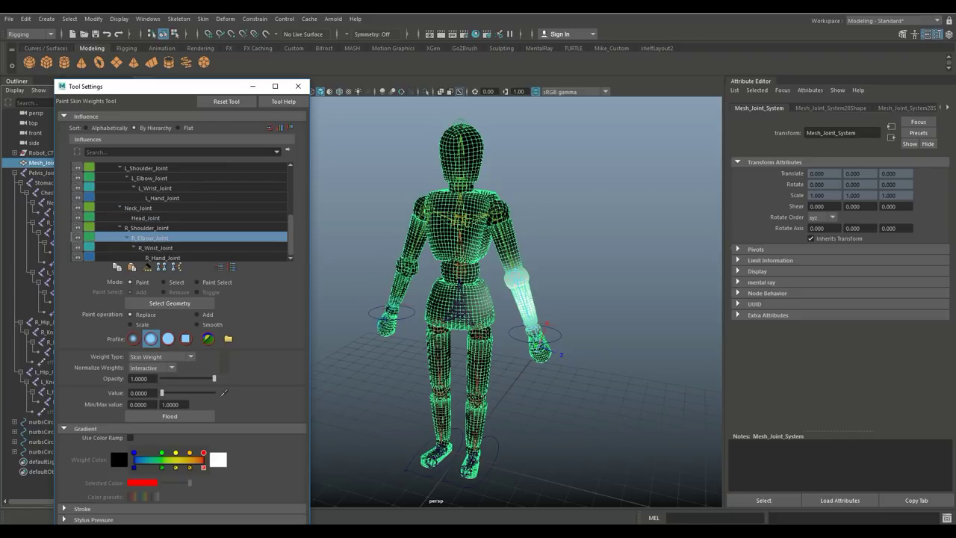
key("Down")
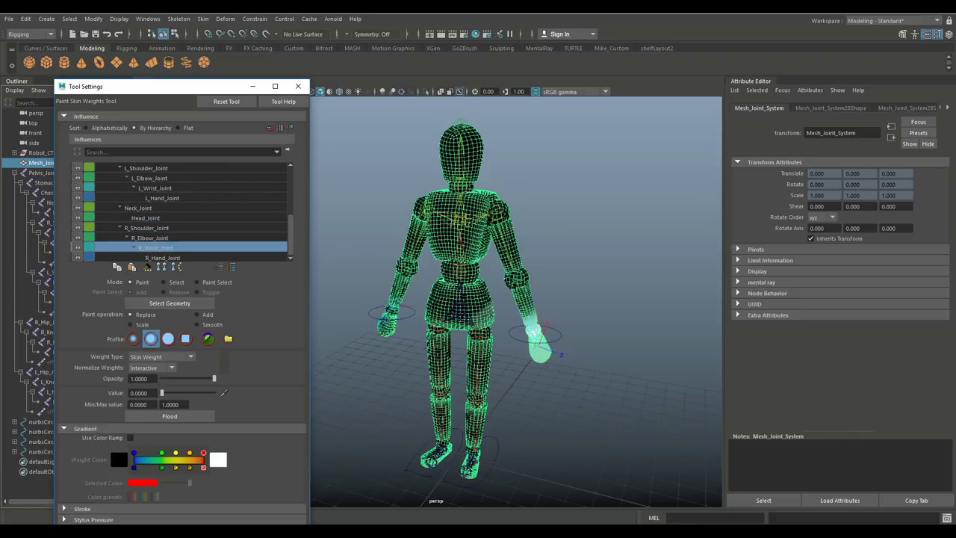
key("Up")
key("Up")
key("Up")
key("Up")
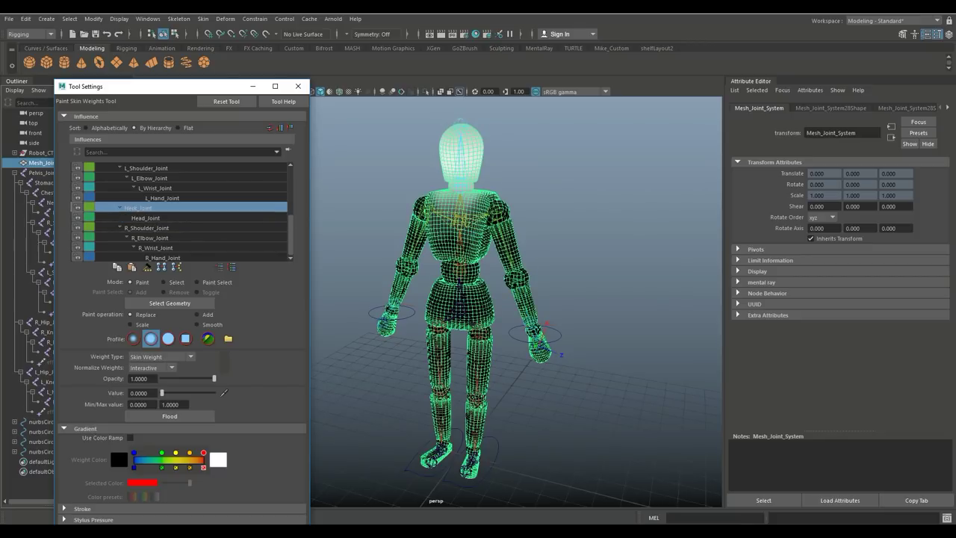
Make Pelvis_Joint the active influence and inspect its weights around the waist and thighs
scroll(179, 213, "up", 4)
scroll(180, 213, "down", 4)
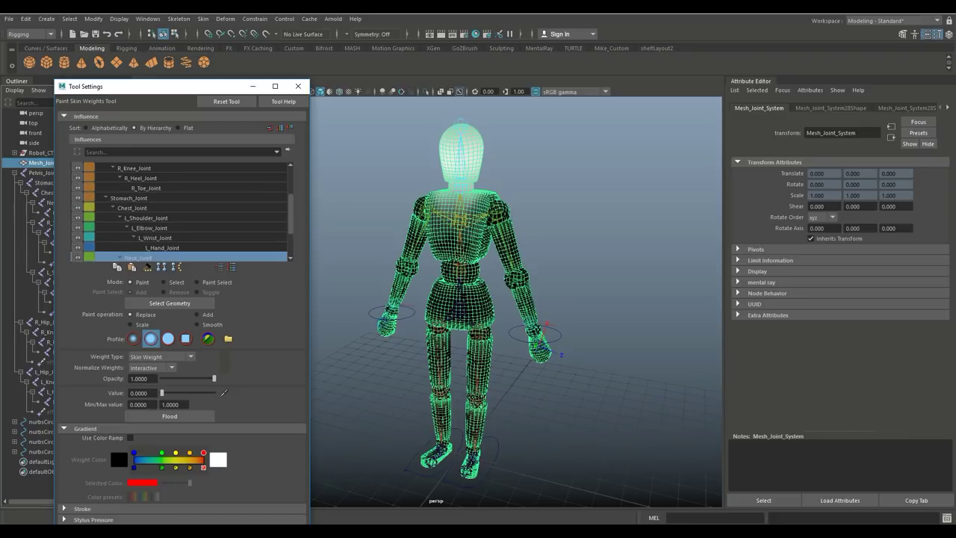
left_click(118, 169)
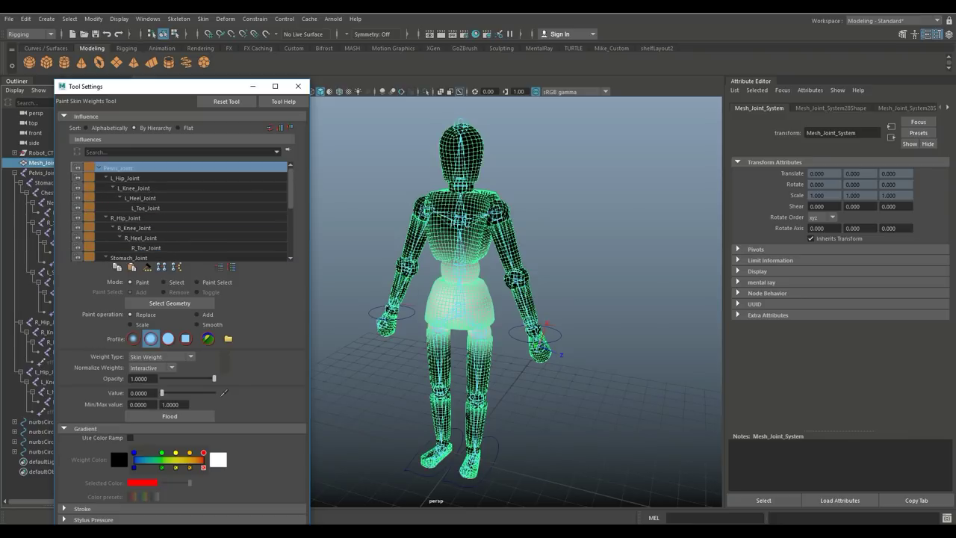
scroll(505, 393, "up", 5)
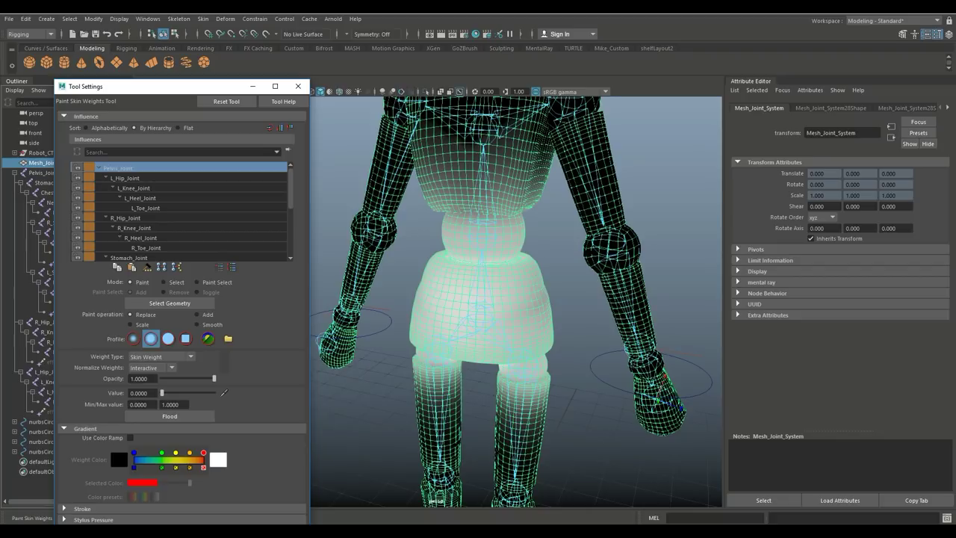
scroll(495, 347, "down", 5)
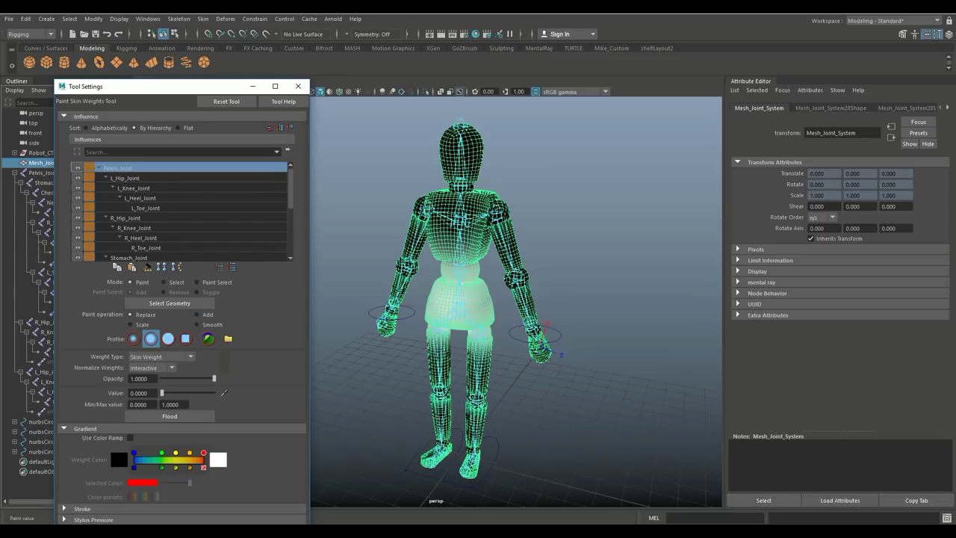
Try painting Pelvis_Joint weights at value 1 on the chest, undo that stroke, and try value 0 on the pelvis
left_click_drag(161, 393, 214, 393)
mouse_move(463, 256)
left_mouse_down()
mouse_move(456, 248)
mouse_move(471, 233)
left_mouse_up()
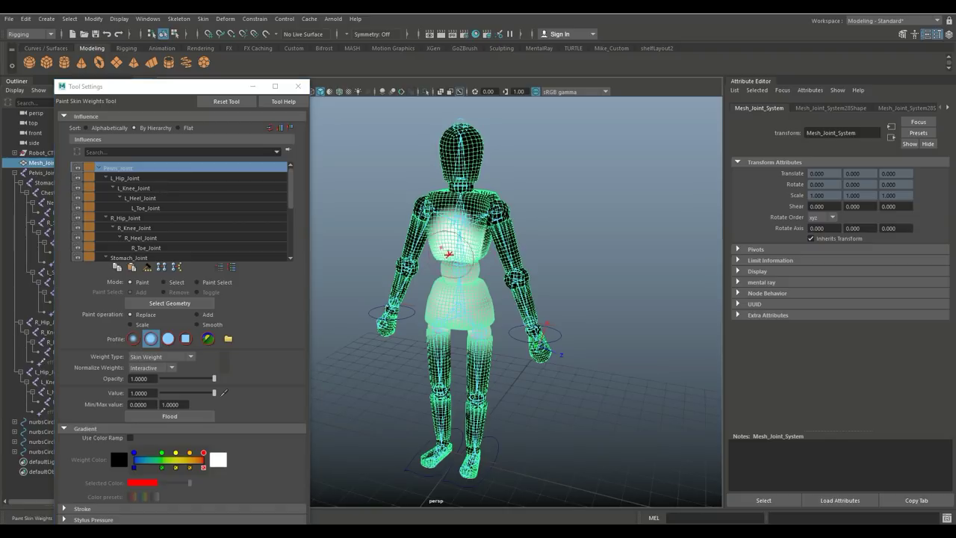
key("ctrl+z")
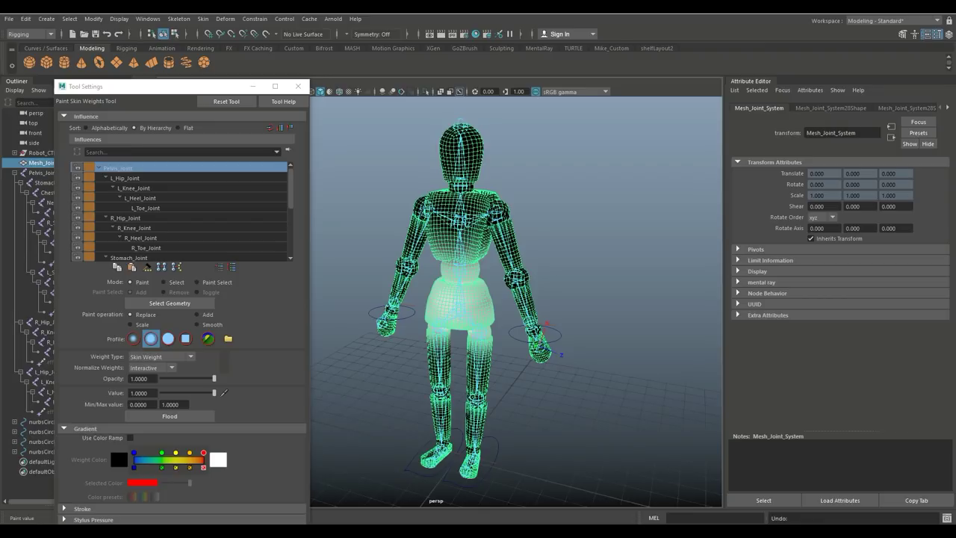
left_click_drag(215, 393, 162, 393)
mouse_move(449, 287)
left_mouse_down()
mouse_move(478, 291)
mouse_move(458, 272)
left_mouse_up()
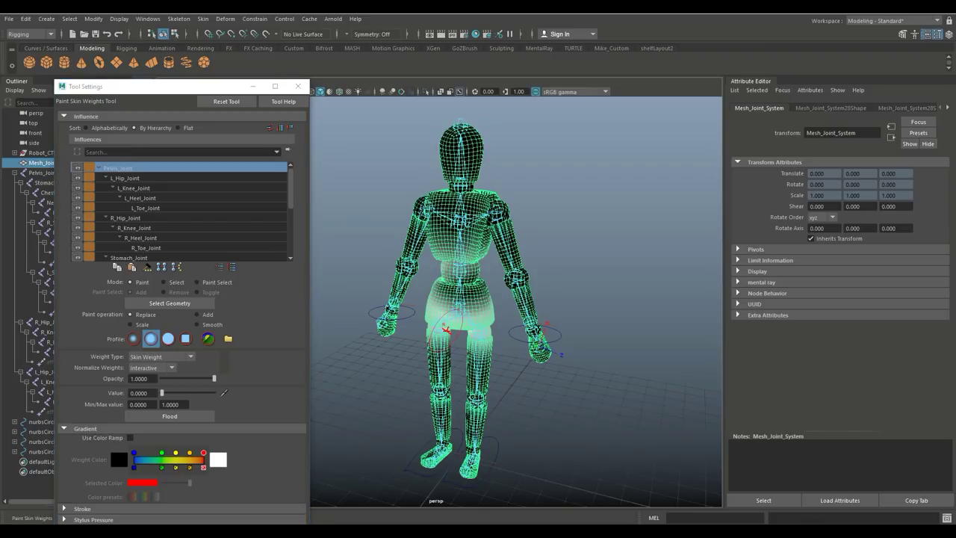
Paint Pelvis_Joint weights at value 0 over the stomach and lower chest, front and back
scroll(449, 329, "up", 4)
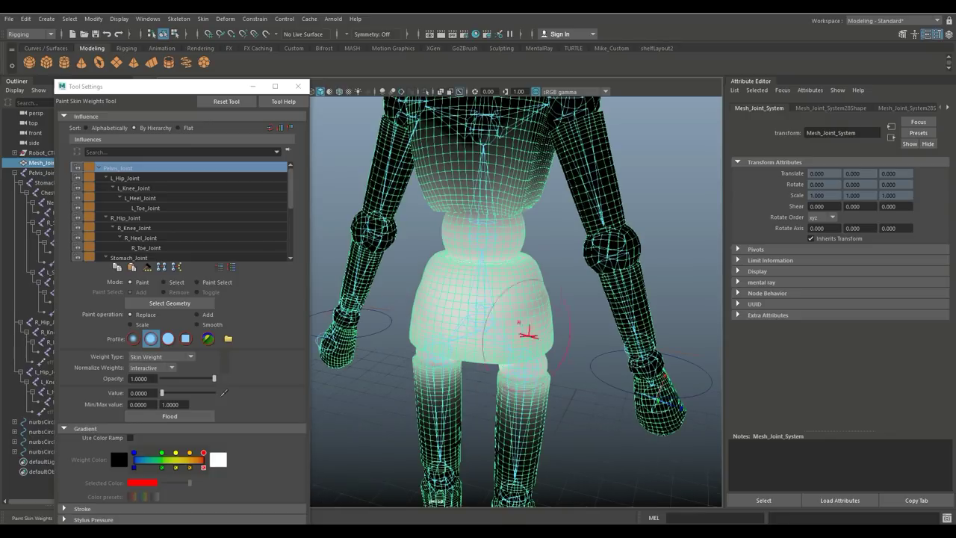
mouse_move(516, 220)
left_mouse_down()
mouse_move(482, 230)
mouse_move(478, 198)
mouse_move(517, 195)
mouse_move(429, 206)
mouse_move(374, 179)
mouse_move(355, 150)
left_mouse_up()
middle_click_drag(355, 149, 432, 223, "alt")
mouse_move(433, 224)
left_mouse_down()
mouse_move(490, 209)
mouse_move(444, 230)
mouse_move(494, 234)
mouse_move(467, 263)
mouse_move(434, 260)
left_mouse_up()
mouse_move(552, 251)
left_mouse_down("alt")
mouse_move(404, 230)
mouse_move(388, 213)
mouse_move(441, 187)
left_mouse_up("alt")
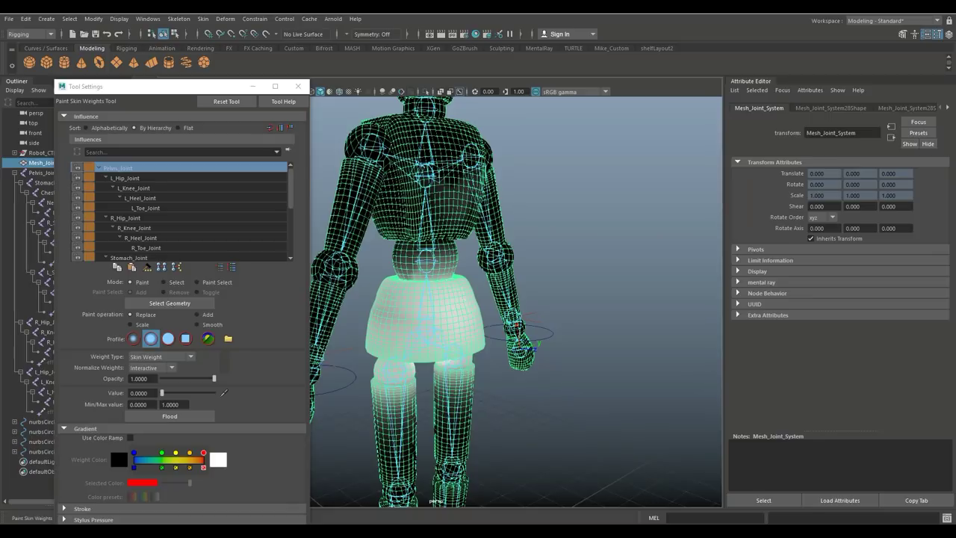
mouse_move(400, 246)
left_mouse_down()
mouse_move(433, 268)
mouse_move(453, 261)
left_mouse_up()
left_click_drag(460, 200, 435, 181)
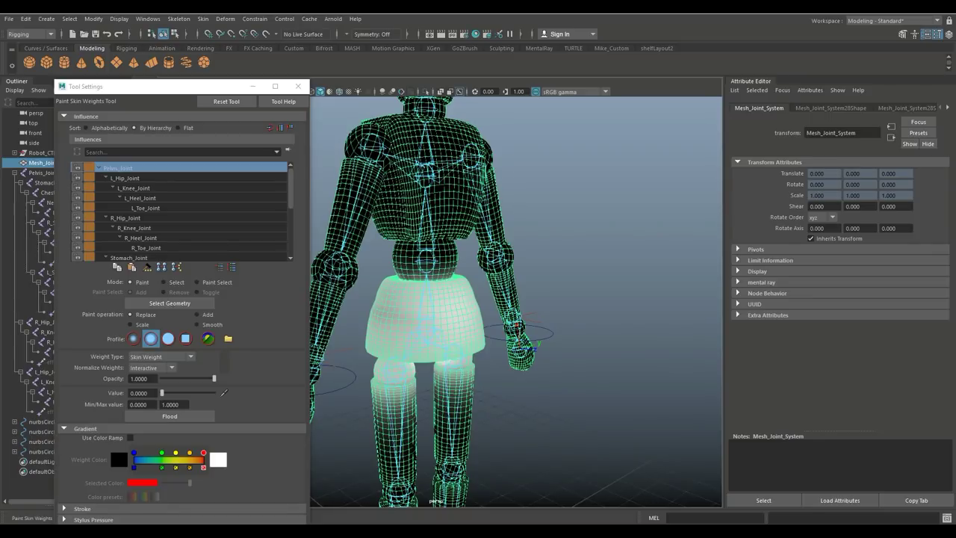
Paint Pelvis_Joint's influence off both thighs at value 0, working around the legs
left_click_drag(441, 225, 567, 228, "alt")
middle_click_drag(400, 388, 430, 334, "alt")
left_click_drag(430, 334, 488, 350, "alt")
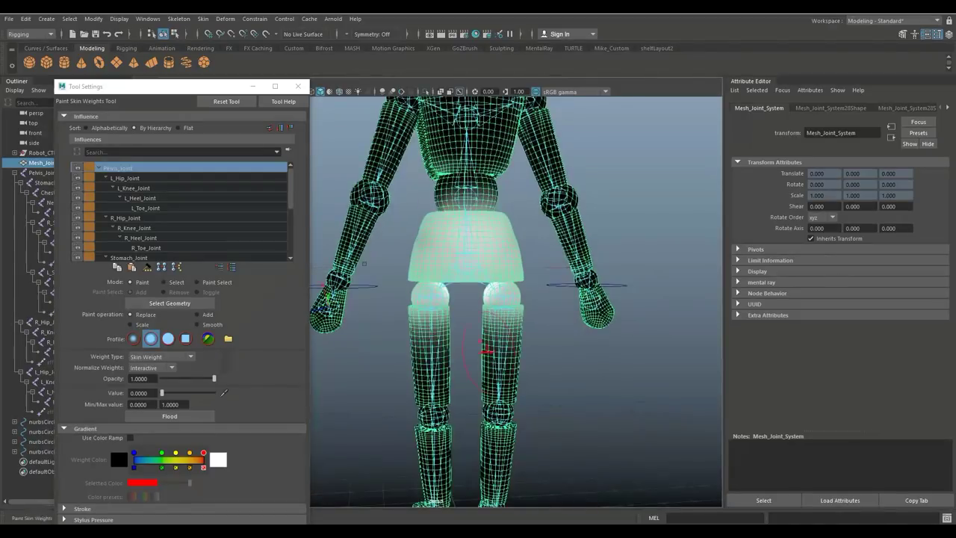
left_click_drag(417, 321, 442, 320)
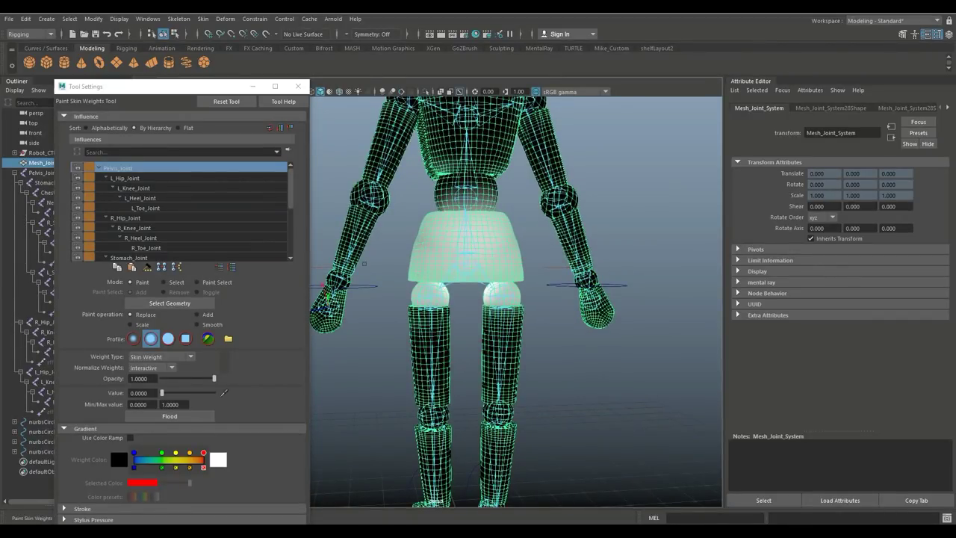
left_click_drag(365, 263, 598, 260, "alt")
middle_click_drag(598, 260, 643, 239, "alt")
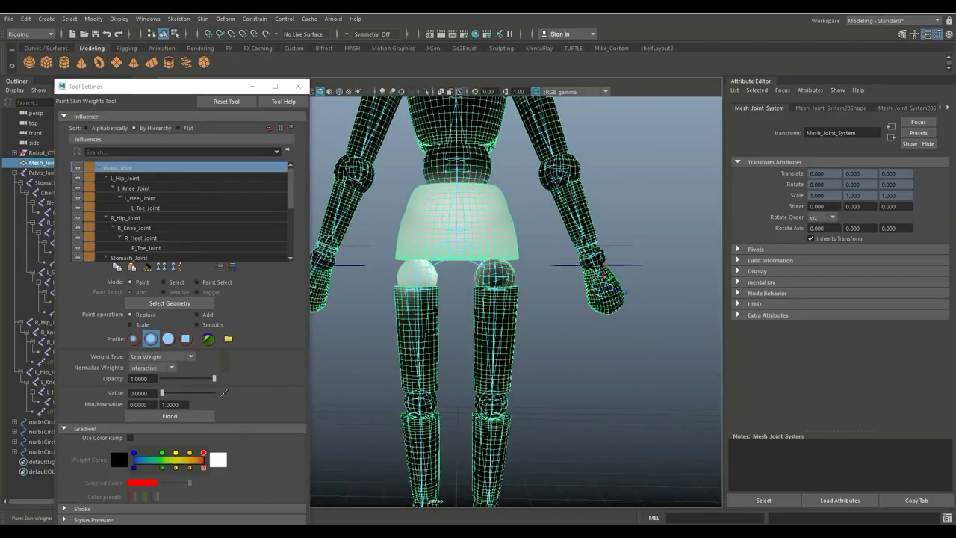
Paint Pelvis_Joint's influence off both hip balls at value 0 from the front and back
left_click_drag(419, 323, 416, 281)
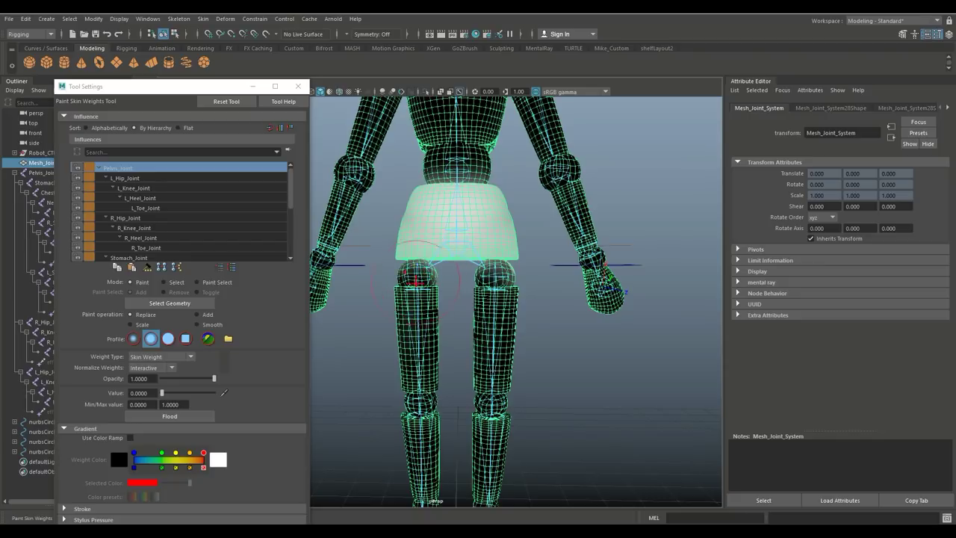
left_click_drag(665, 135, 452, 164, "alt")
left_click(462, 276)
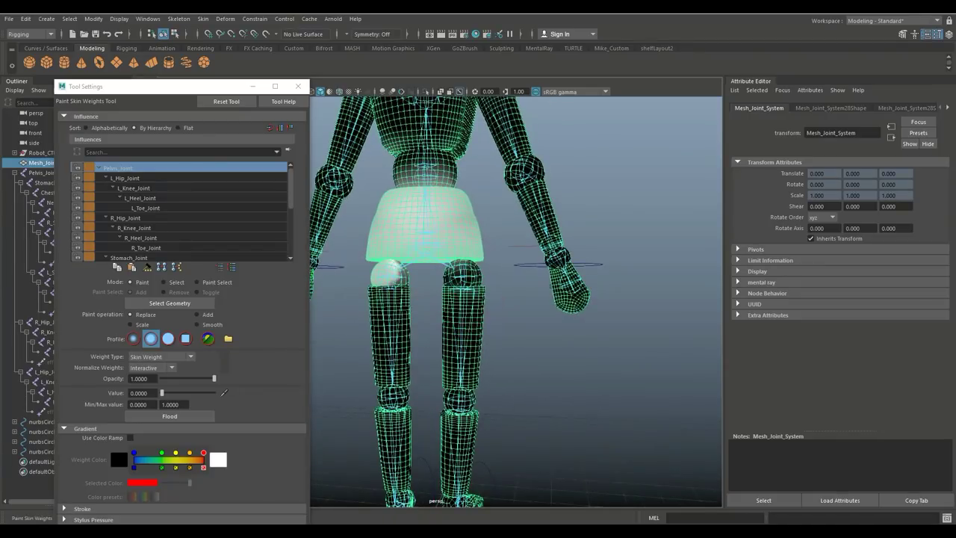
left_click(389, 272)
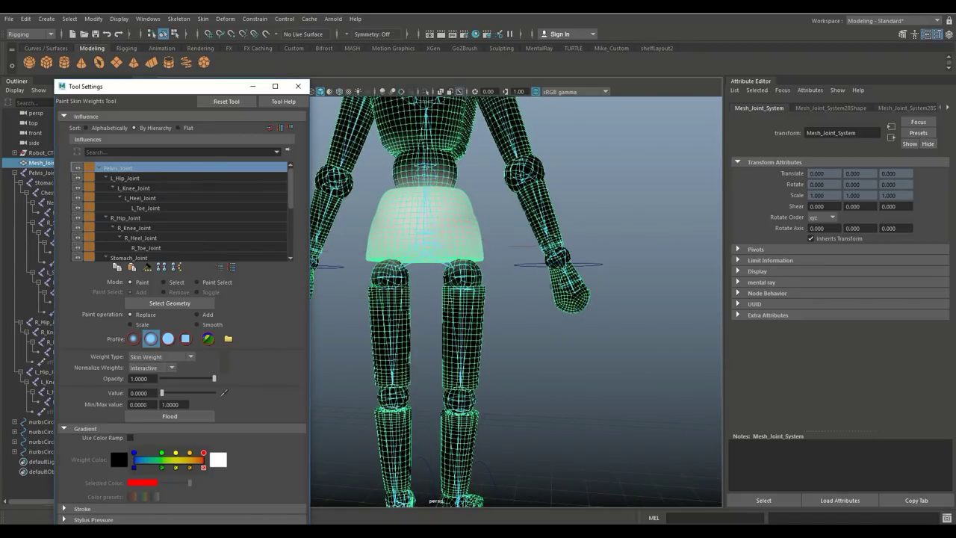
mouse_move(565, 250)
left_mouse_down("alt")
mouse_move(489, 282)
mouse_move(502, 278)
left_mouse_up("alt")
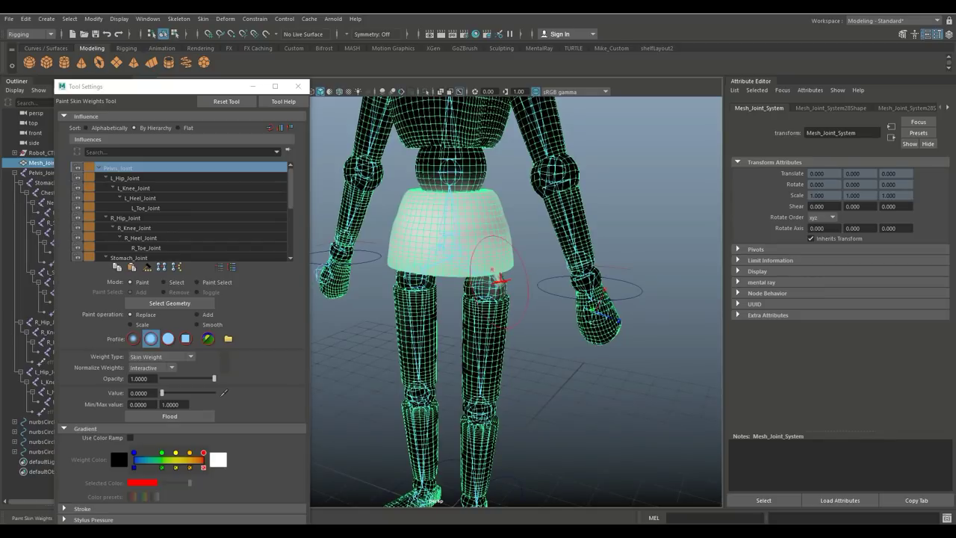
left_click(499, 281)
scroll(430, 370, "down", 10)
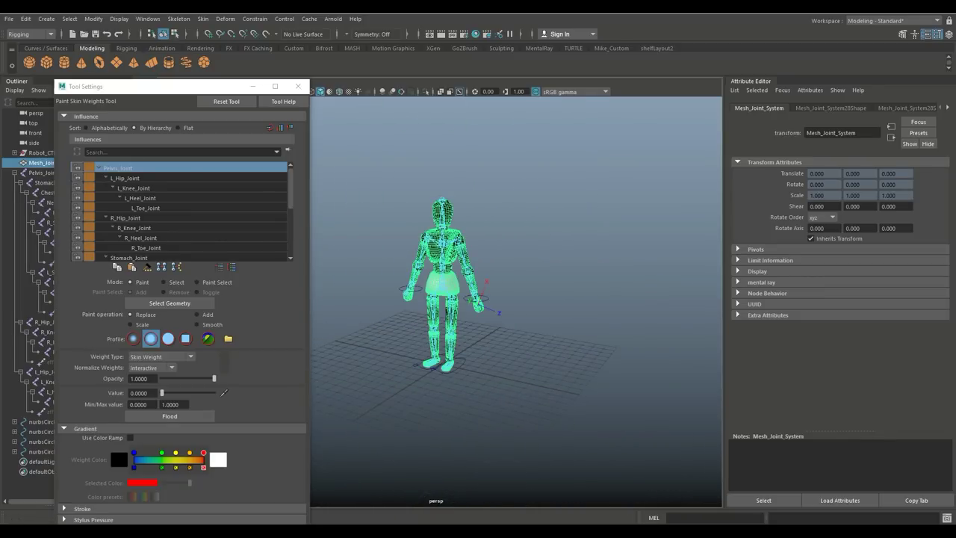
Make L_Hip_Joint the active influence and paint its weights to 0 on the pelvis, knee and lower leg
left_click(126, 178)
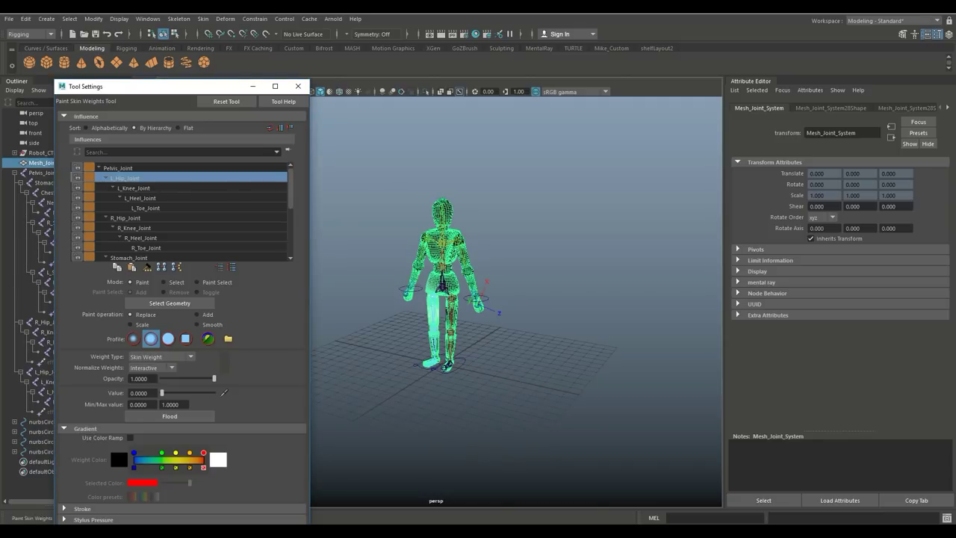
scroll(448, 299, "up", 5)
left_click_drag(448, 299, 512, 266, "alt")
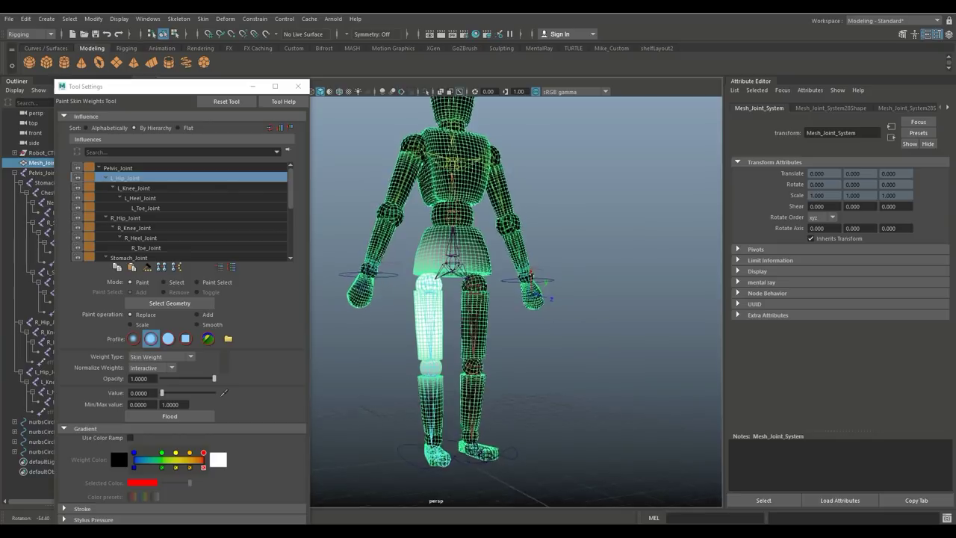
middle_click_drag(508, 329, 497, 262, "alt")
mouse_move(422, 302)
left_mouse_down("alt")
mouse_move(419, 327)
mouse_move(467, 316)
mouse_move(378, 319)
left_mouse_up("alt")
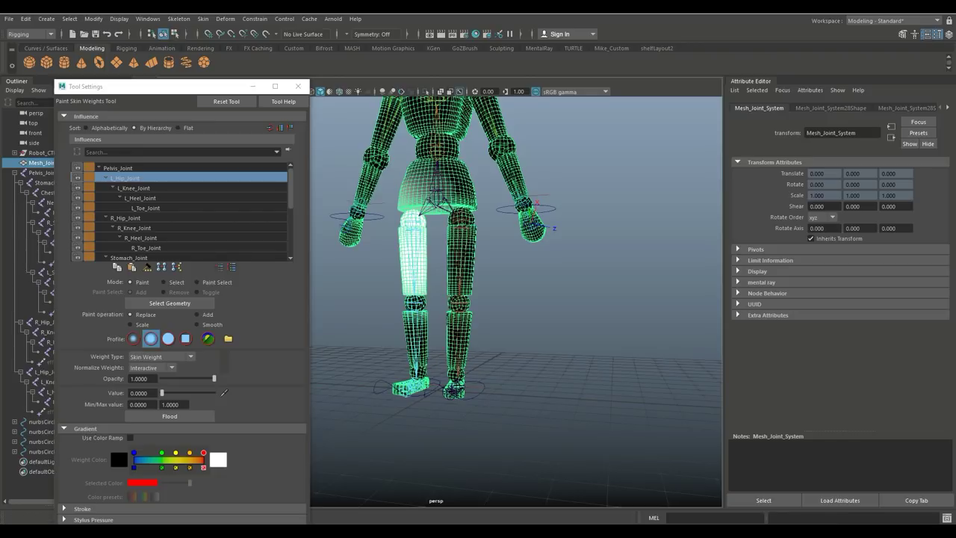
Paint L_Knee_Joint's weights to 0 around the ankle and foot, and check L_Heel_Joint's weights
left_click(134, 188)
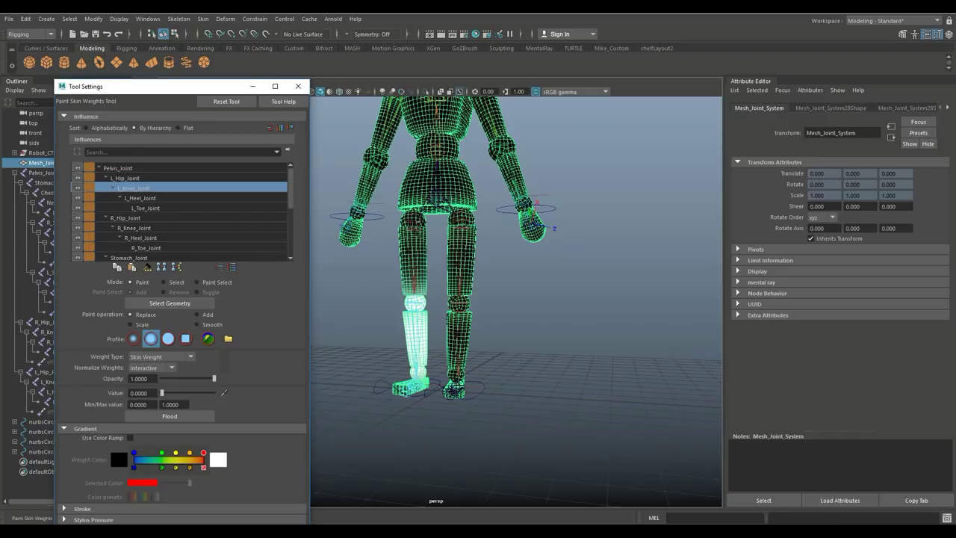
mouse_move(422, 372)
left_mouse_down()
mouse_move(414, 372)
mouse_move(433, 355)
mouse_move(534, 345)
left_mouse_up()
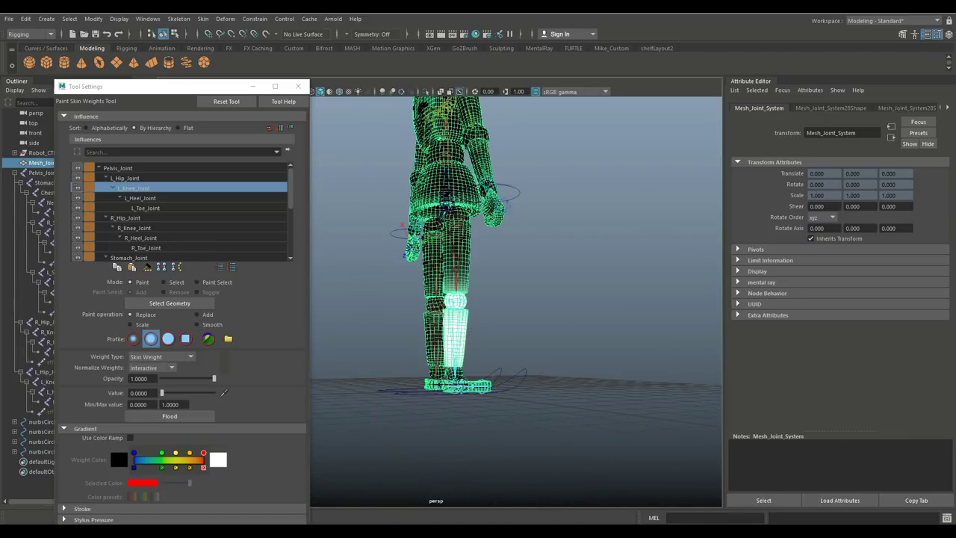
left_click(140, 198)
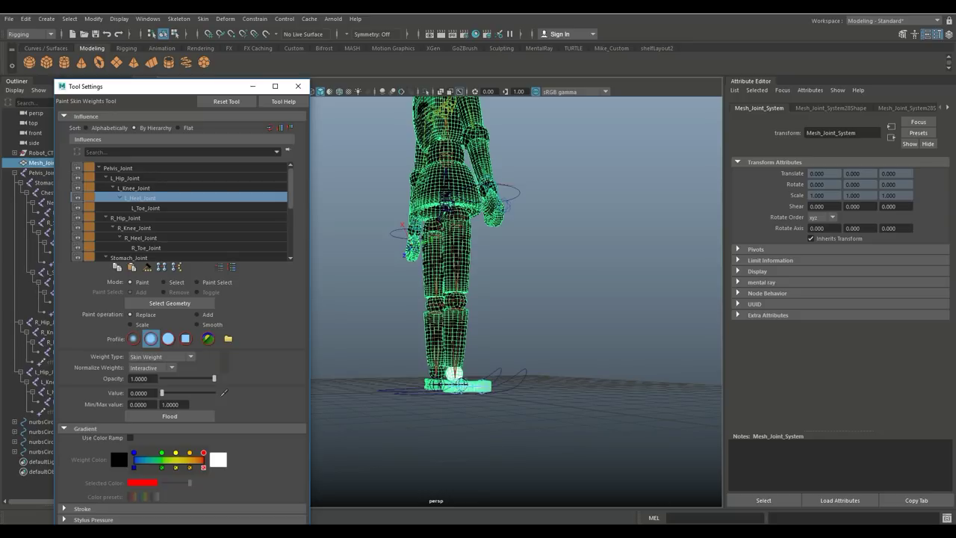
Make R_Hip_Joint the active influence and paint its weights to 0 on the knee, lower leg and pelvis
left_click(125, 218)
mouse_move(508, 299)
left_mouse_down("alt")
mouse_move(404, 333)
mouse_move(422, 280)
mouse_move(456, 275)
mouse_move(587, 329)
left_mouse_up("alt")
left_click(459, 301)
left_click(418, 304)
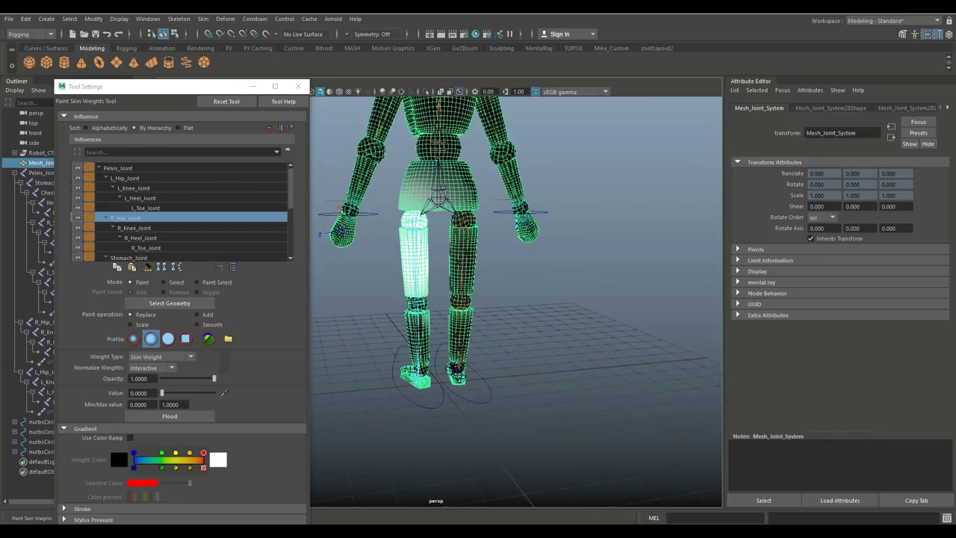
left_click_drag(418, 304, 557, 281, "alt")
left_click_drag(449, 355, 485, 325, "alt")
left_click_drag(403, 209, 436, 185)
mouse_move(531, 288)
left_mouse_down("alt")
mouse_move(650, 307)
mouse_move(686, 263)
mouse_move(673, 232)
mouse_move(643, 228)
left_mouse_up("alt")
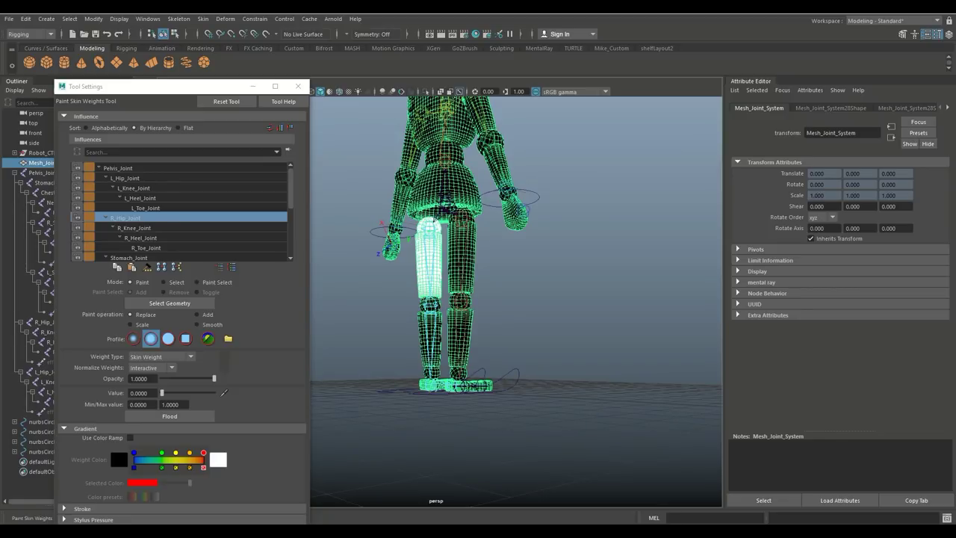
left_click_drag(453, 308, 527, 319, "alt")
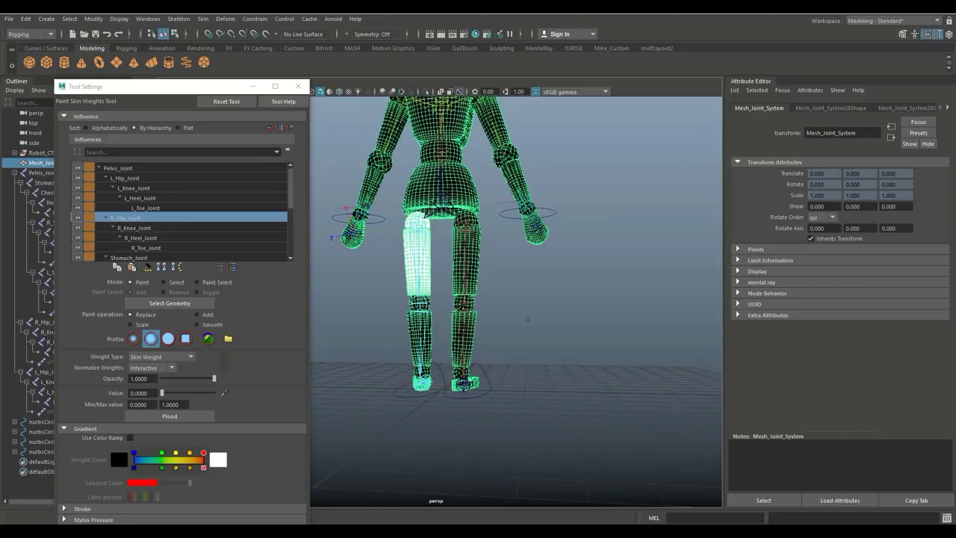
Paint R_Knee_Joint's weights to 0 around the ankle and foot, and check R_Heel_Joint and R_Toe_Joint
left_click(135, 228)
left_click_drag(448, 314, 556, 291, "alt")
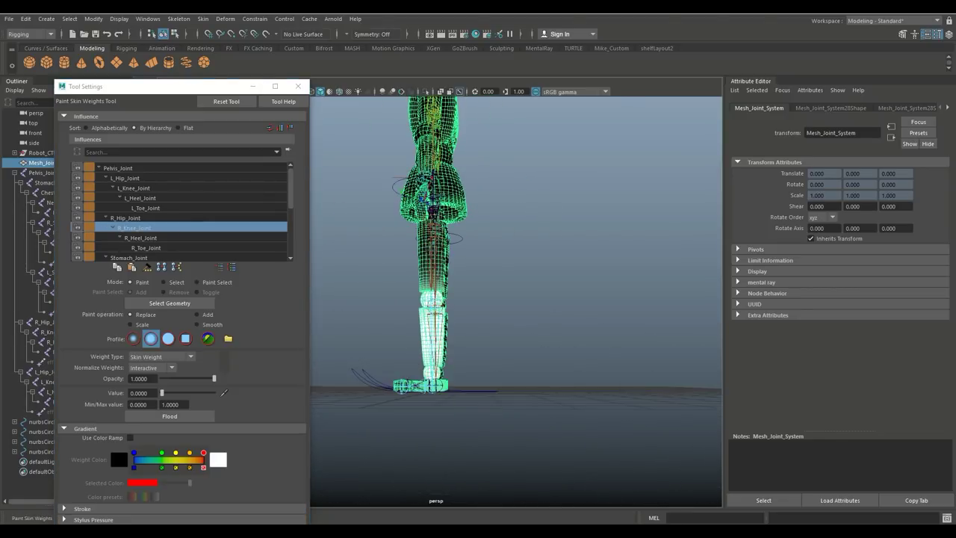
left_click_drag(427, 370, 553, 357)
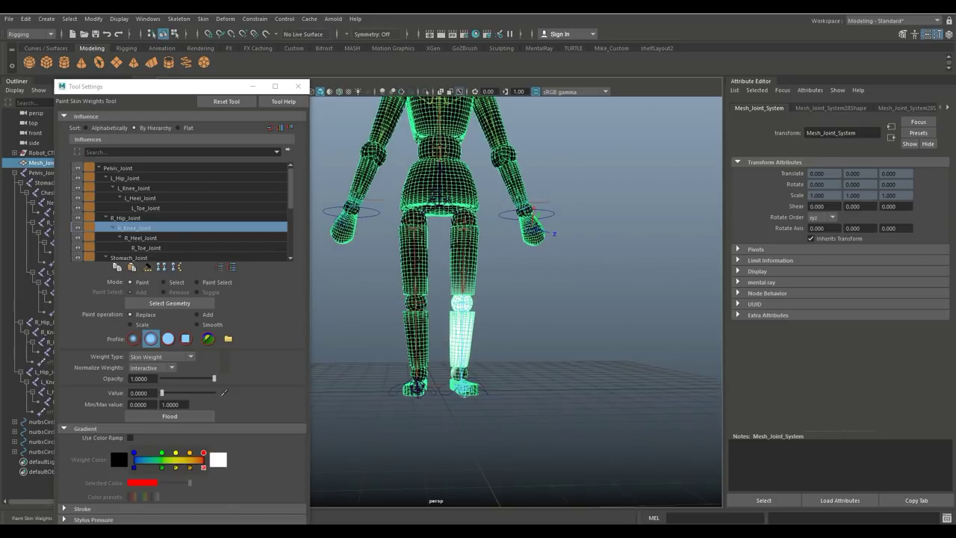
left_click_drag(590, 299, 669, 157, "alt")
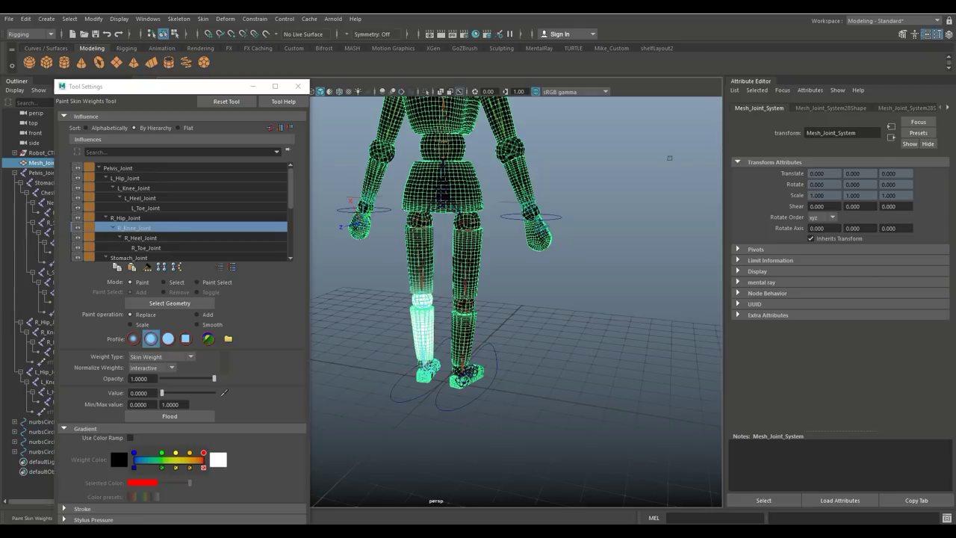
left_click(140, 238)
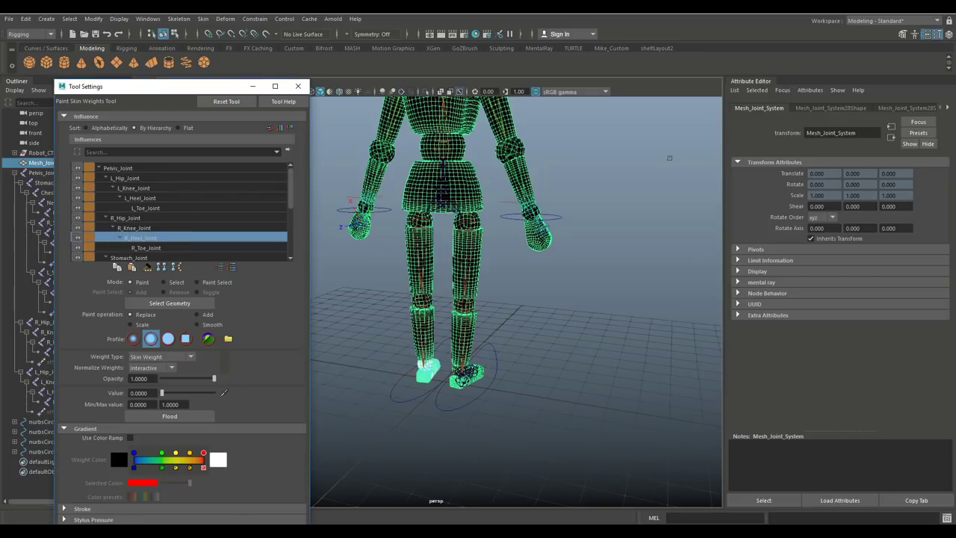
left_click(146, 248)
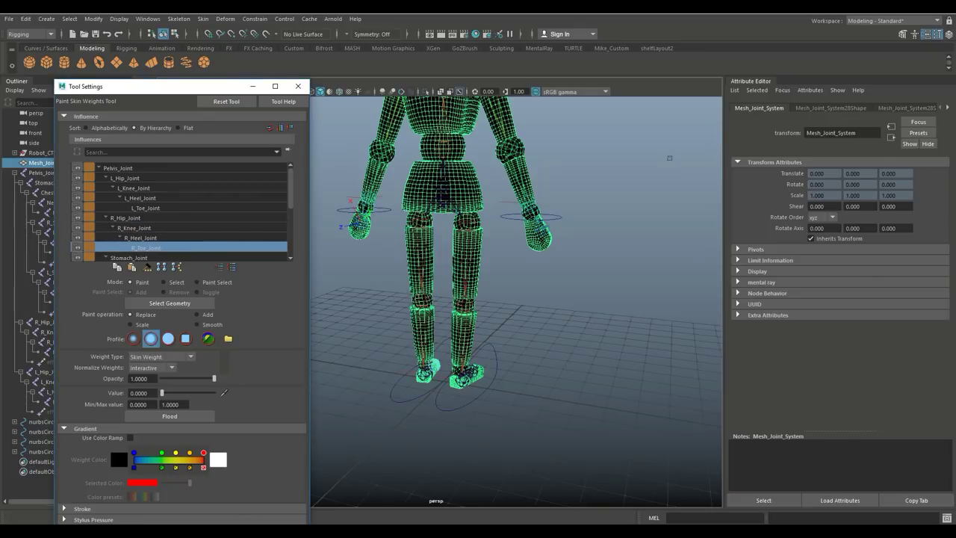
Make Stomach_Joint the active influence and paint its weights to 0 on the chest and pelvis from all sides
scroll(179, 213, "down", 1)
left_click(129, 237)
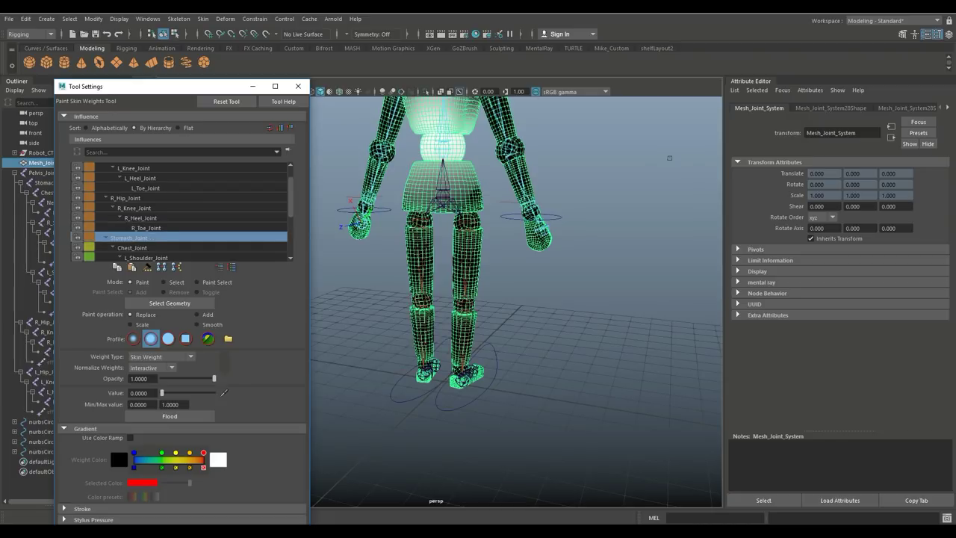
left_click_drag(449, 299, 642, 269, "alt")
middle_click_drag(523, 261, 526, 366, "alt")
left_click_drag(526, 366, 527, 385, "alt")
mouse_move(426, 188)
left_mouse_down()
mouse_move(463, 185)
mouse_move(467, 209)
mouse_move(420, 223)
mouse_move(461, 227)
left_mouse_up()
mouse_move(582, 243)
left_mouse_down("alt")
mouse_move(437, 228)
mouse_move(427, 216)
left_mouse_up("alt")
mouse_move(411, 178)
left_mouse_down()
mouse_move(402, 213)
mouse_move(419, 229)
mouse_move(464, 233)
mouse_move(429, 241)
left_mouse_up()
mouse_move(439, 240)
left_mouse_down()
mouse_move(423, 259)
mouse_move(433, 236)
mouse_move(489, 238)
mouse_move(483, 271)
mouse_move(479, 284)
mouse_move(420, 303)
mouse_move(448, 294)
mouse_move(389, 213)
mouse_move(323, 178)
left_mouse_up()
mouse_move(416, 298)
left_mouse_down()
mouse_move(452, 283)
mouse_move(445, 280)
left_mouse_up()
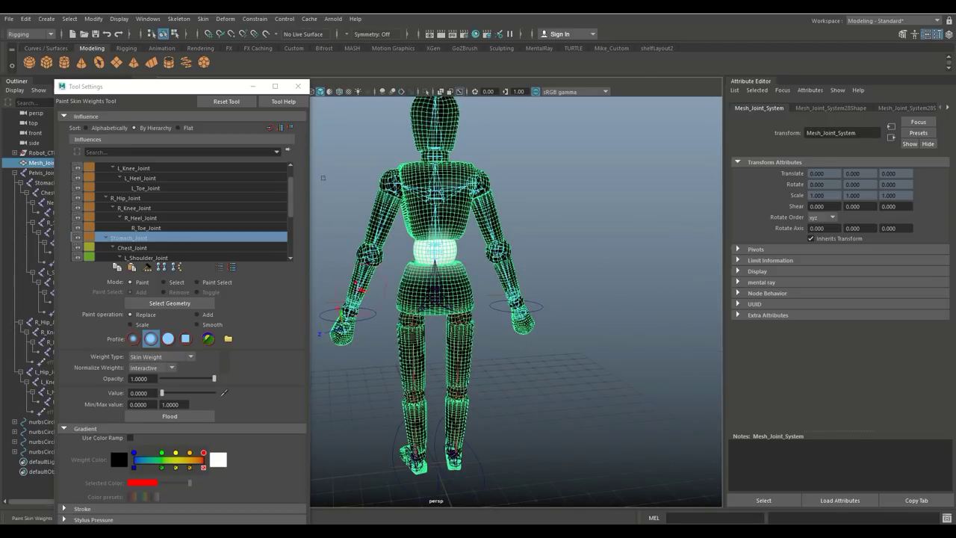
left_click_drag(323, 178, 459, 217, "alt")
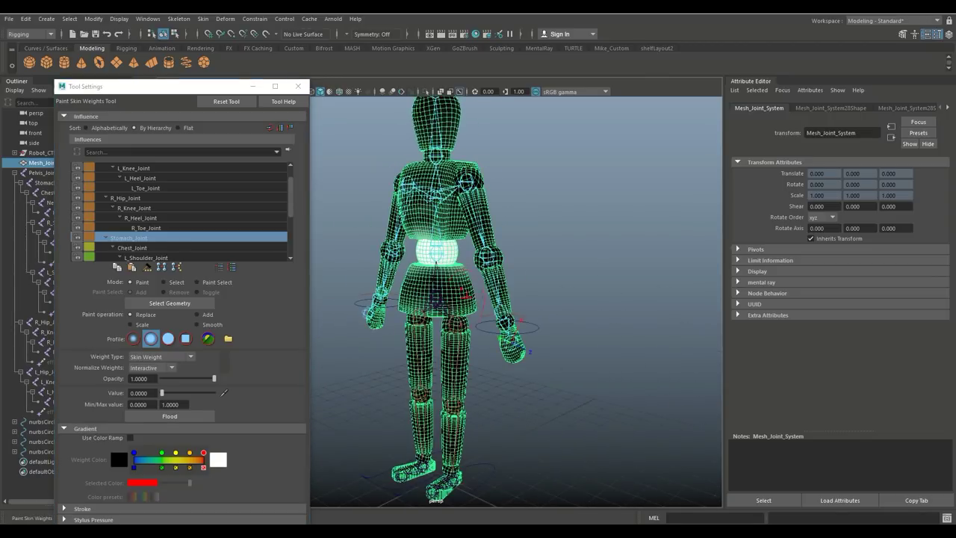
Make Chest_Joint the active influence and paint its weights to 0 on both shoulders and the head
left_click(133, 247)
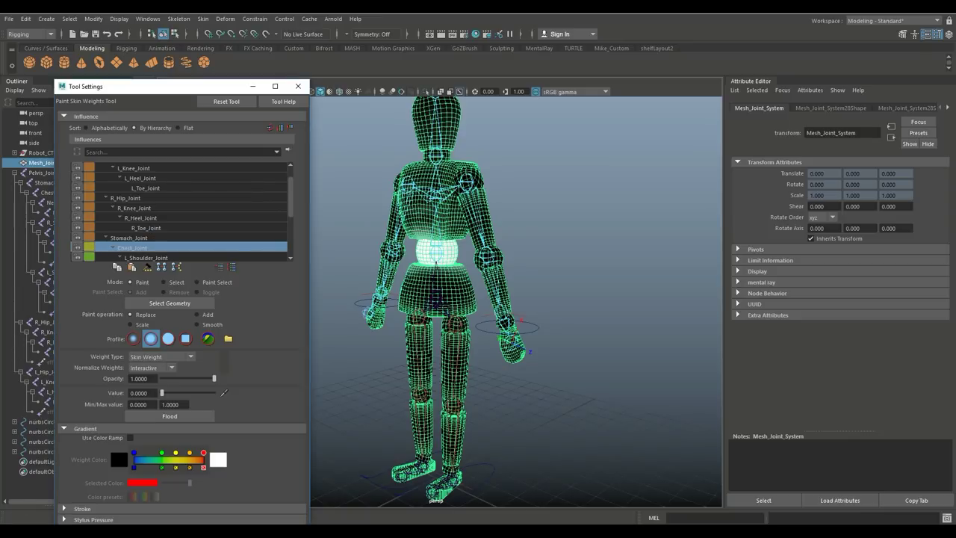
mouse_move(343, 200)
left_mouse_down("alt")
mouse_move(400, 214)
mouse_move(427, 239)
left_mouse_up("alt")
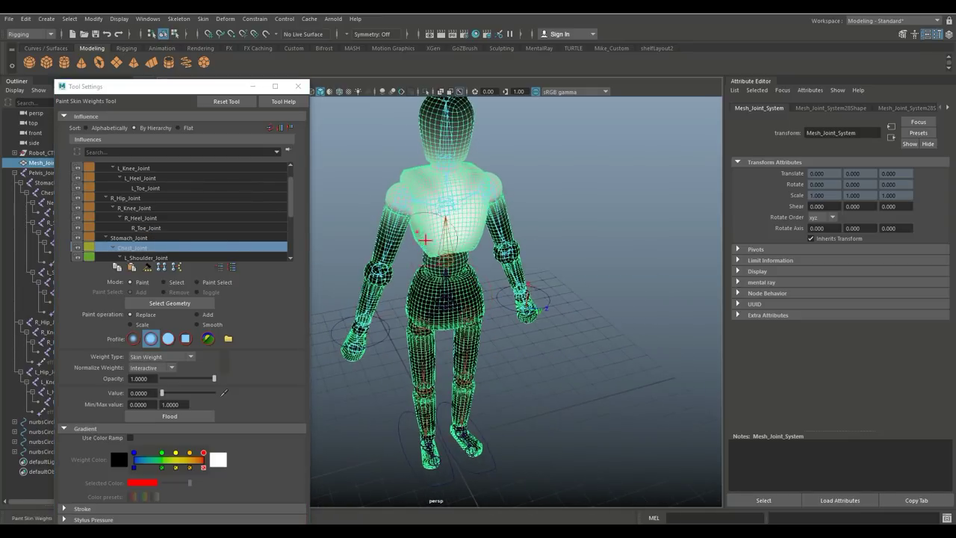
mouse_move(412, 205)
left_mouse_down()
mouse_move(402, 207)
mouse_move(398, 192)
left_mouse_up()
mouse_move(496, 224)
left_mouse_down()
mouse_move(495, 181)
mouse_move(357, 224)
mouse_move(390, 233)
mouse_move(393, 217)
mouse_move(442, 213)
mouse_move(465, 190)
mouse_move(479, 208)
mouse_move(479, 179)
mouse_move(490, 202)
mouse_move(505, 202)
left_mouse_up()
middle_click_drag(504, 200, 503, 273, "alt")
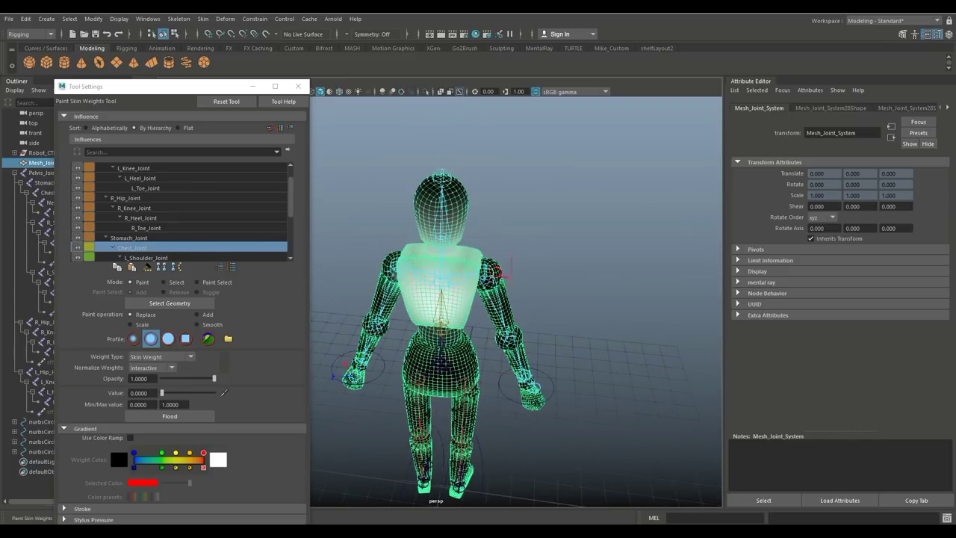
mouse_move(442, 209)
left_mouse_down()
mouse_move(441, 235)
mouse_move(613, 244)
mouse_move(428, 233)
left_mouse_up()
mouse_move(427, 216)
left_mouse_down()
mouse_move(414, 215)
mouse_move(432, 200)
mouse_move(428, 192)
mouse_move(442, 236)
mouse_move(496, 249)
mouse_move(425, 245)
left_mouse_up()
Make L_Shoulder_Joint the active influence and paint its weights to 0 on the chest, back and elbow
scroll(180, 213, "down", 1)
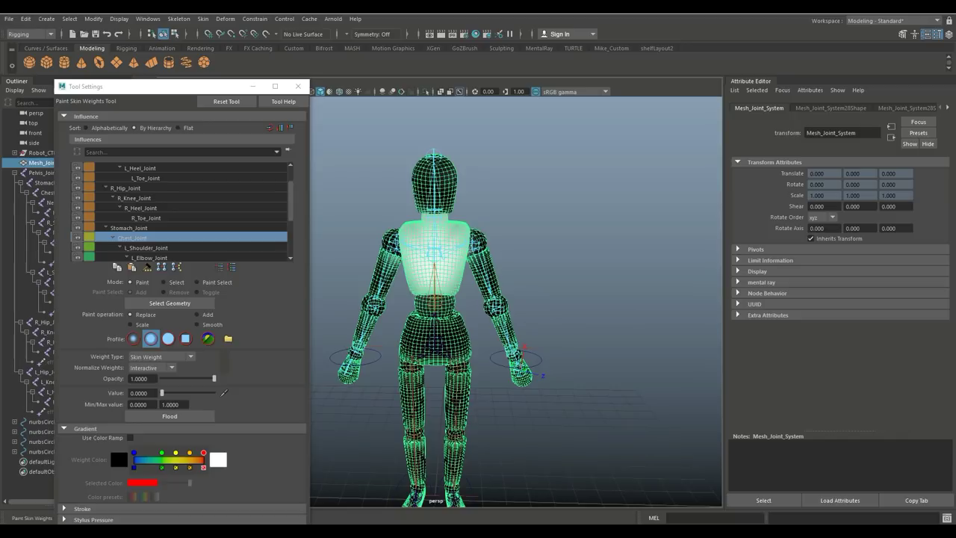
left_click(146, 248)
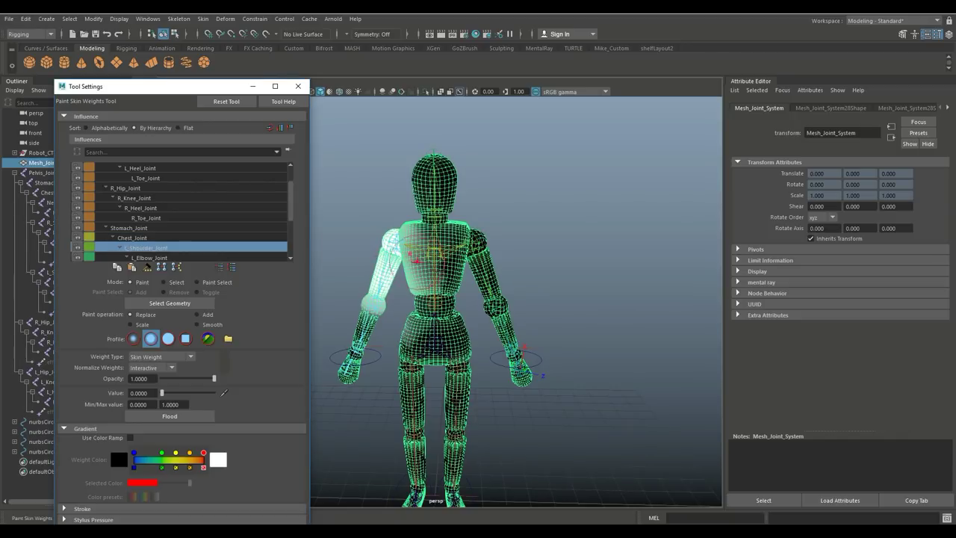
mouse_move(381, 241)
left_mouse_down("alt")
mouse_move(430, 252)
mouse_move(412, 273)
mouse_move(403, 340)
mouse_move(396, 325)
mouse_move(478, 348)
mouse_move(428, 352)
mouse_move(426, 284)
mouse_move(441, 291)
mouse_move(441, 272)
mouse_move(412, 243)
mouse_move(446, 238)
left_mouse_up("alt")
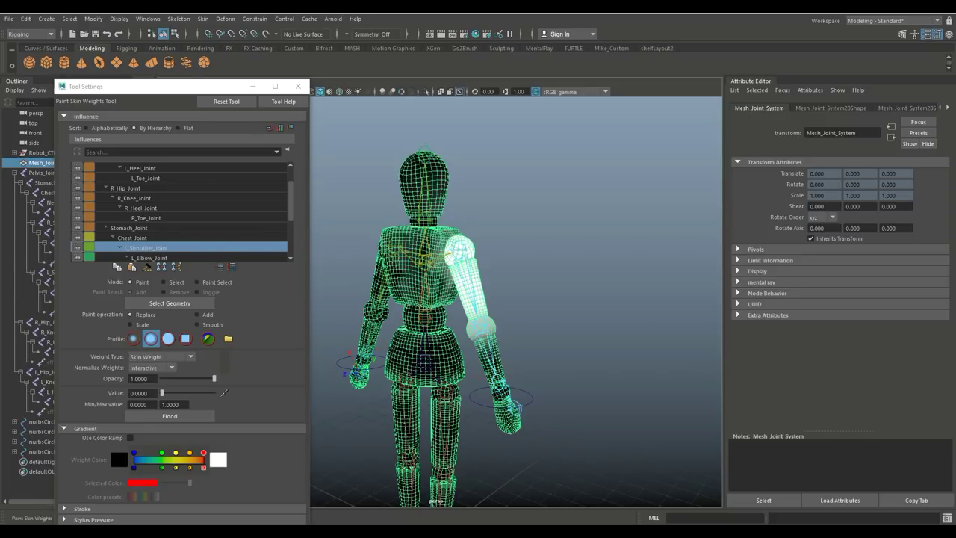
left_click_drag(434, 203, 403, 239, "alt")
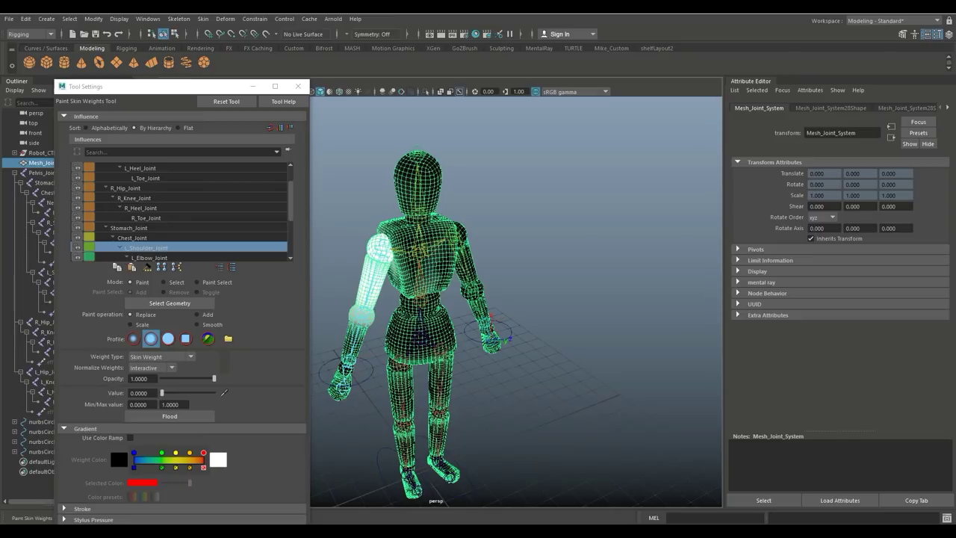
mouse_move(425, 272)
left_mouse_down()
mouse_move(416, 287)
mouse_move(523, 291)
mouse_move(636, 224)
mouse_move(361, 318)
left_mouse_up()
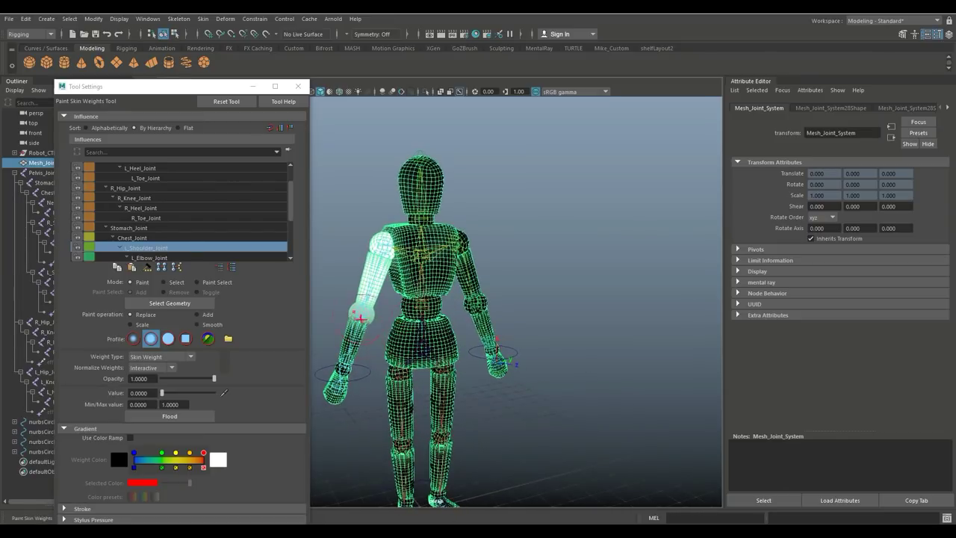
mouse_move(373, 241)
left_mouse_down("alt")
mouse_move(557, 213)
mouse_move(404, 231)
mouse_move(374, 224)
mouse_move(396, 246)
mouse_move(377, 224)
mouse_move(370, 260)
mouse_move(407, 231)
mouse_move(380, 243)
left_mouse_up("alt")
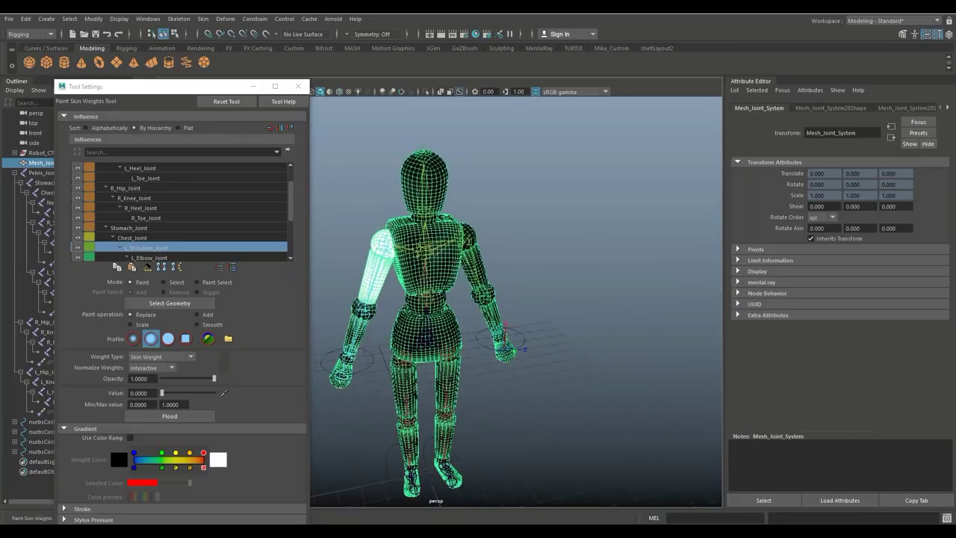
Make L_Elbow_Joint the active influence and paint its weights to 0 on the torso and pelvis, front and back
scroll(180, 212, "down", 1)
left_click(150, 249)
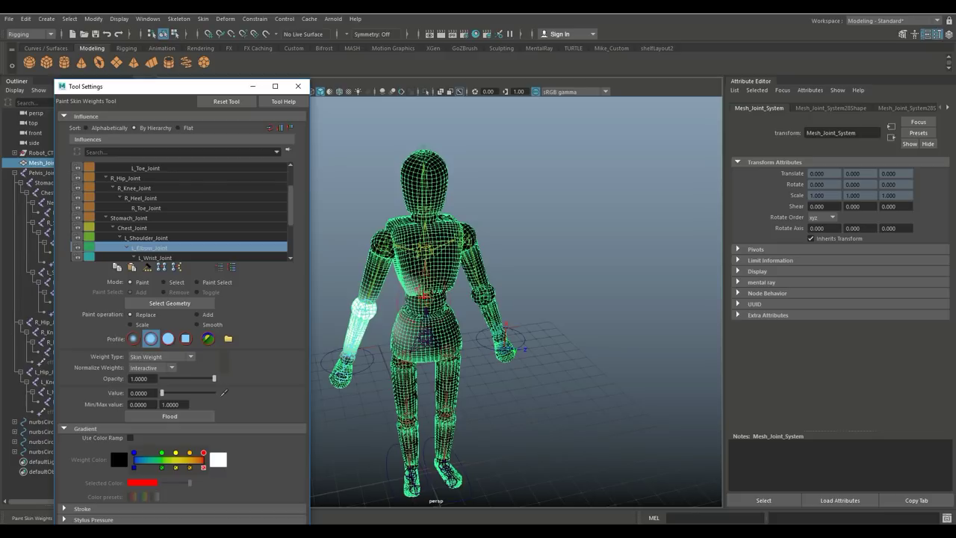
mouse_move(417, 285)
left_mouse_down()
mouse_move(402, 336)
mouse_move(429, 346)
left_mouse_up()
left_click_drag(429, 345, 650, 325, "alt")
left_click_drag(407, 370, 433, 296)
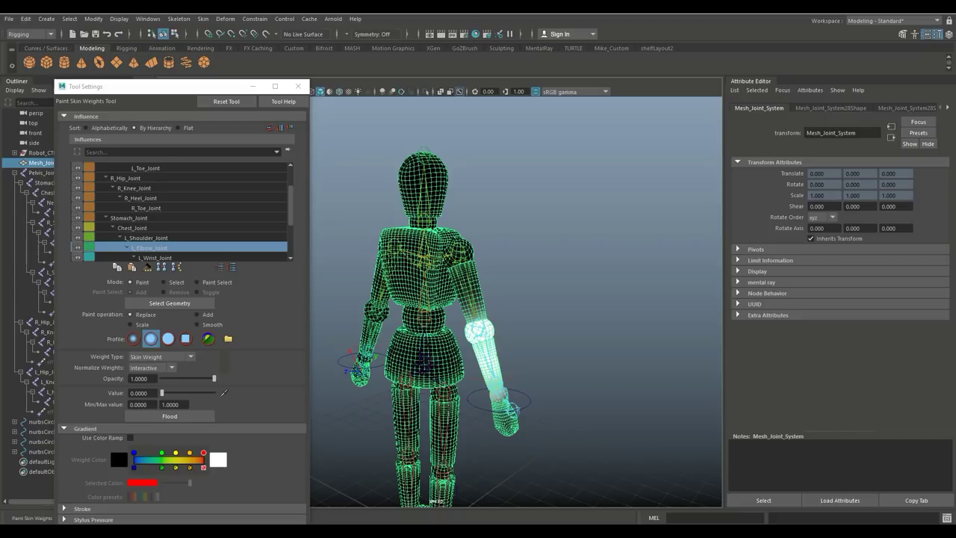
left_click_drag(424, 362, 523, 344, "alt")
Check the skin weights of L_Wrist_Joint and L_Hand_Joint around the hand
left_click(154, 258)
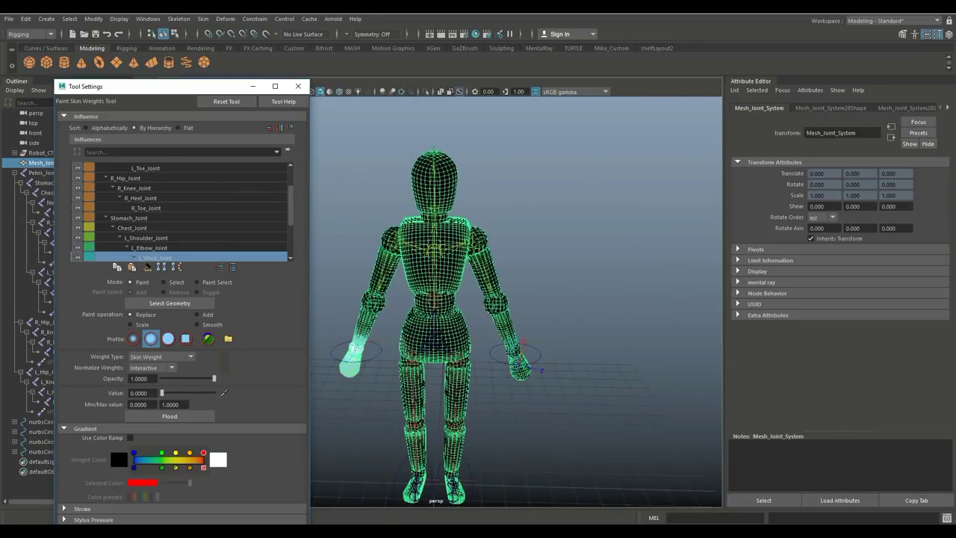
scroll(179, 213, "down", 2)
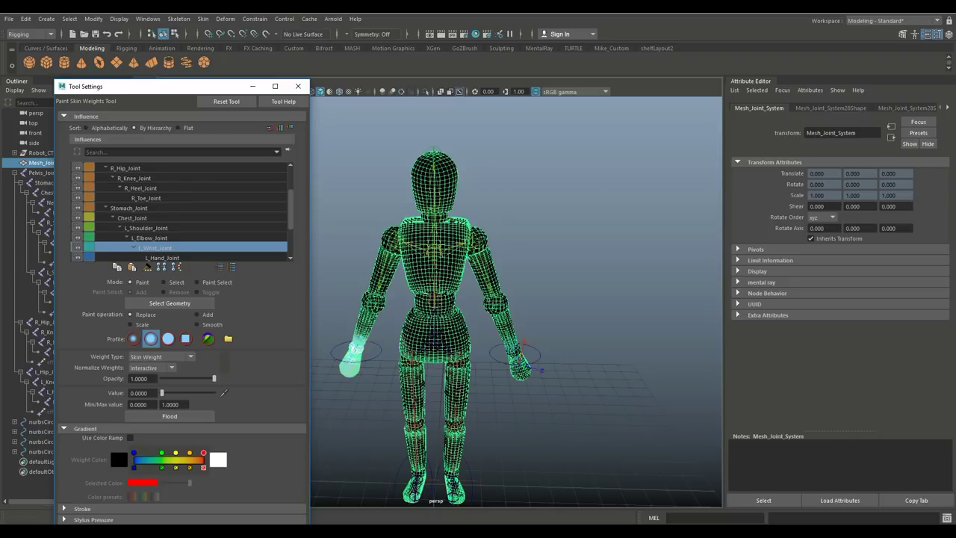
left_click(162, 227)
scroll(179, 212, "down", 2)
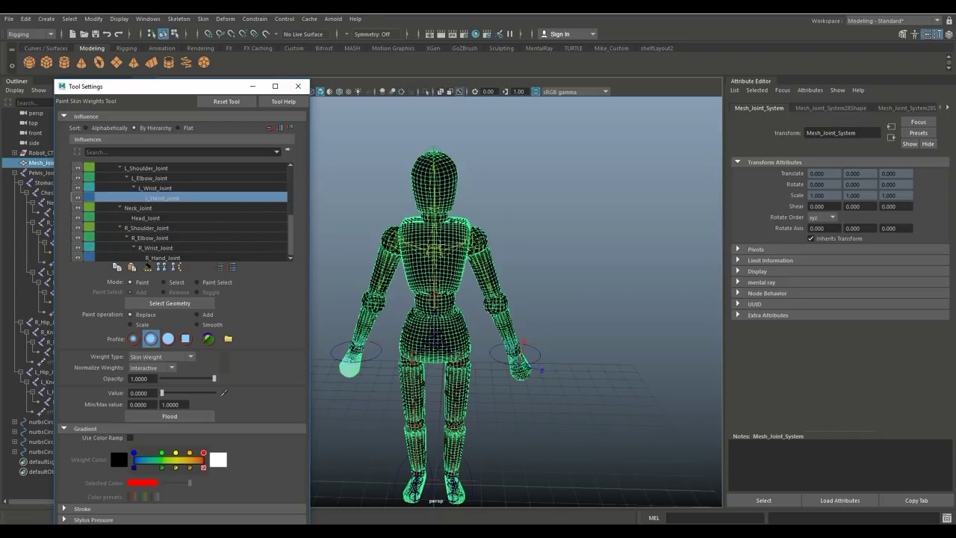
Make Neck_Joint the active influence and paint its weights to 0 on the head, chest and upper back
left_click(138, 208)
left_click_drag(447, 288, 482, 305, "alt")
mouse_move(435, 162)
left_mouse_down()
mouse_move(410, 176)
mouse_move(434, 184)
mouse_move(409, 192)
mouse_move(437, 194)
mouse_move(528, 242)
mouse_move(595, 220)
mouse_move(471, 184)
mouse_move(437, 200)
mouse_move(468, 206)
mouse_move(438, 213)
mouse_move(470, 213)
mouse_move(457, 240)
mouse_move(618, 233)
left_mouse_up()
left_click_drag(444, 206, 412, 206)
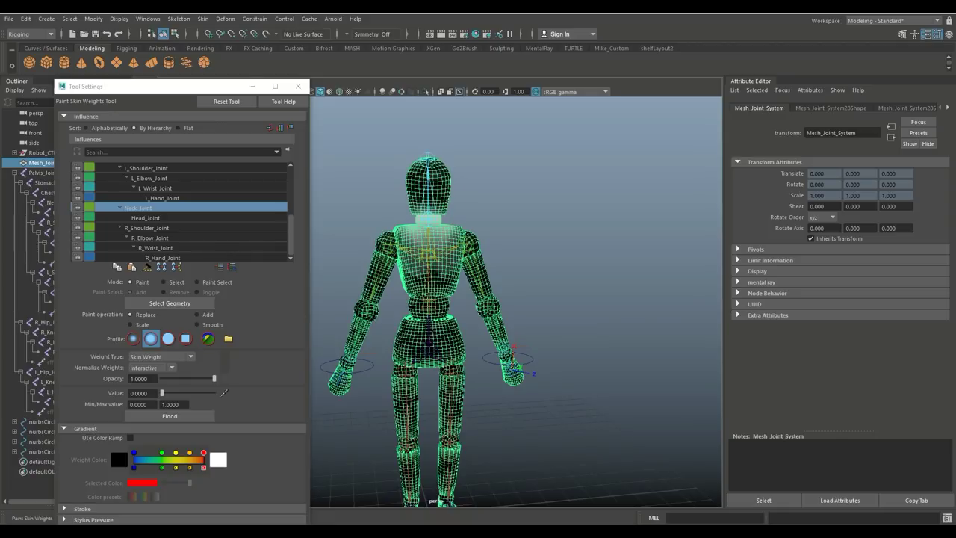
mouse_move(443, 249)
left_mouse_down()
mouse_move(422, 239)
mouse_move(452, 231)
mouse_move(396, 236)
left_mouse_up()
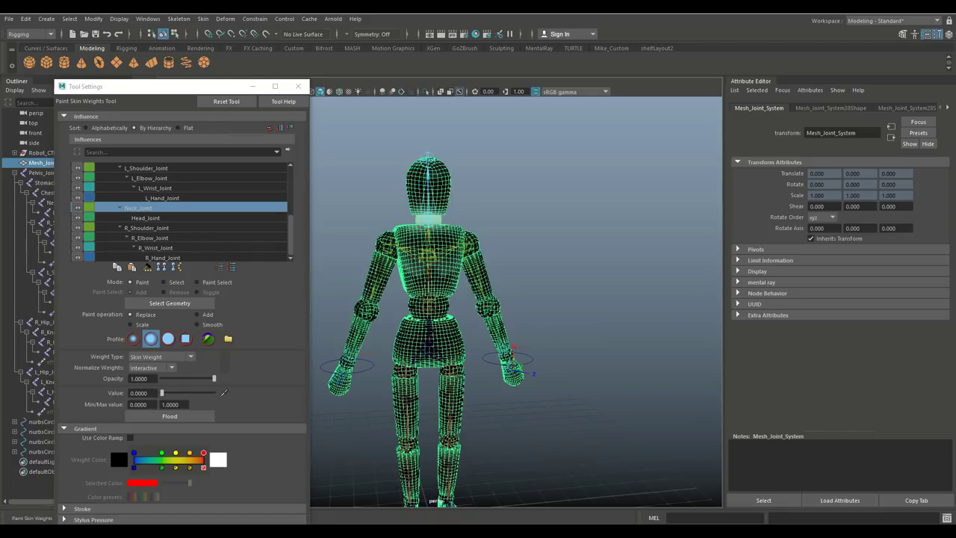
mouse_move(449, 299)
left_mouse_down("alt")
mouse_move(508, 298)
mouse_move(452, 303)
mouse_move(476, 293)
left_mouse_up("alt")
mouse_move(448, 251)
left_mouse_down()
mouse_move(477, 250)
mouse_move(423, 246)
left_mouse_up()
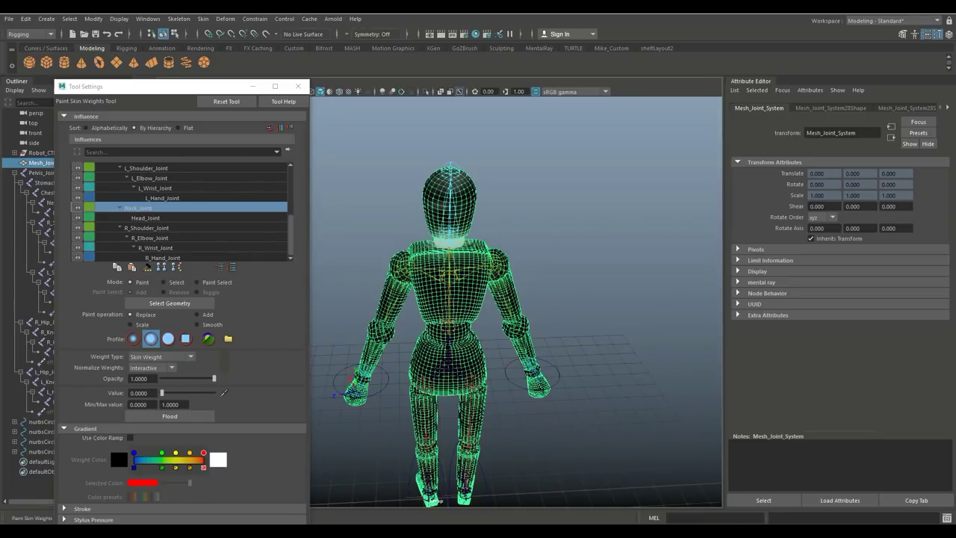
left_click_drag(418, 313, 635, 284, "alt")
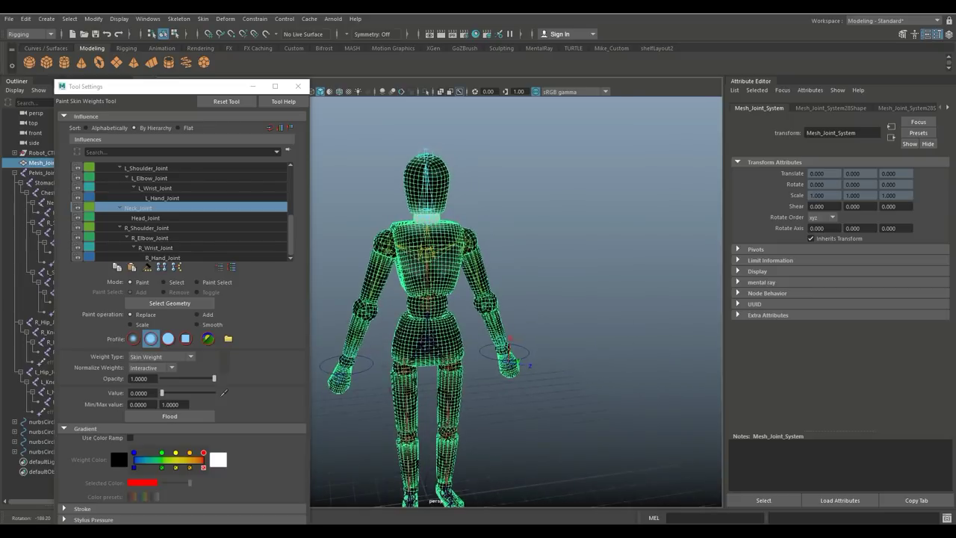
left_click_drag(452, 278, 414, 268)
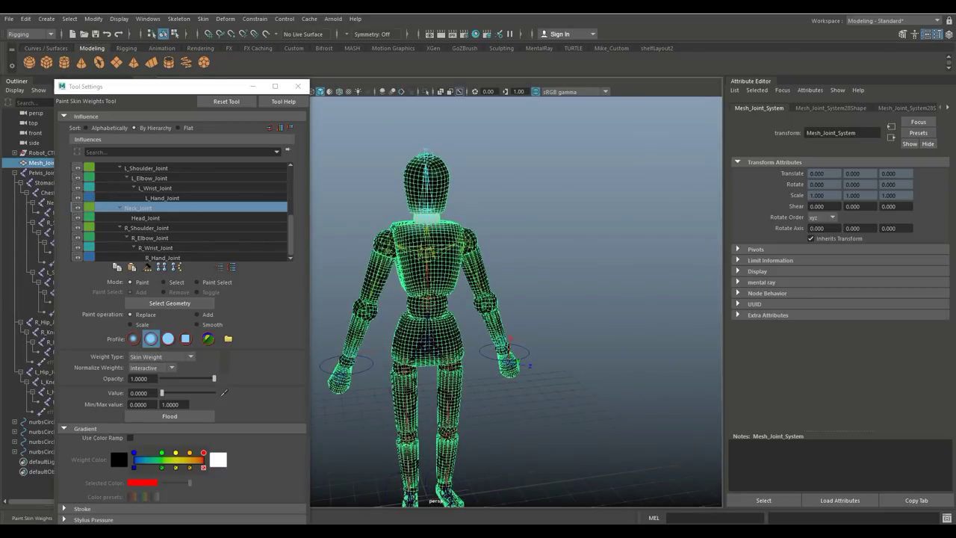
Make Head_Joint the active influence and paint its weights to 0 around the lower head, front and back
left_click(145, 219)
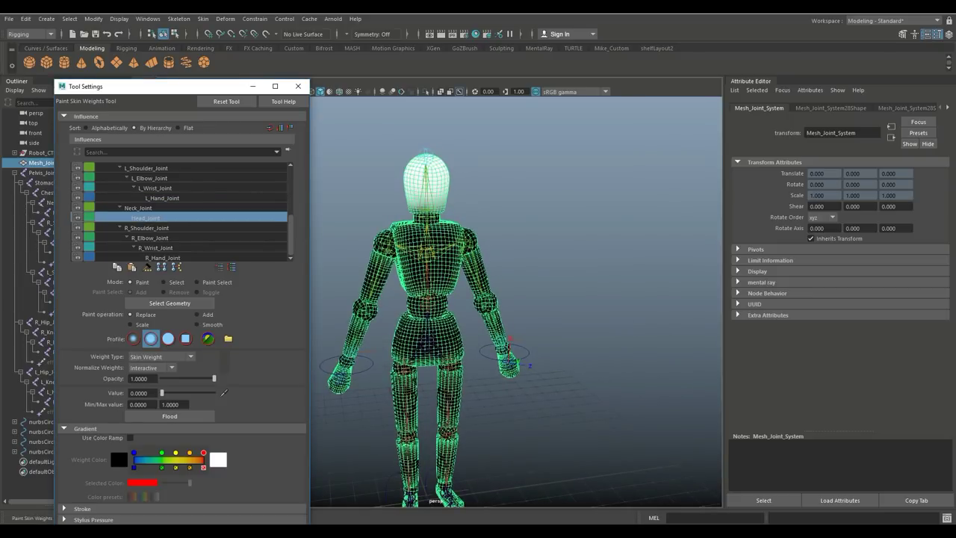
left_click_drag(442, 212, 413, 208)
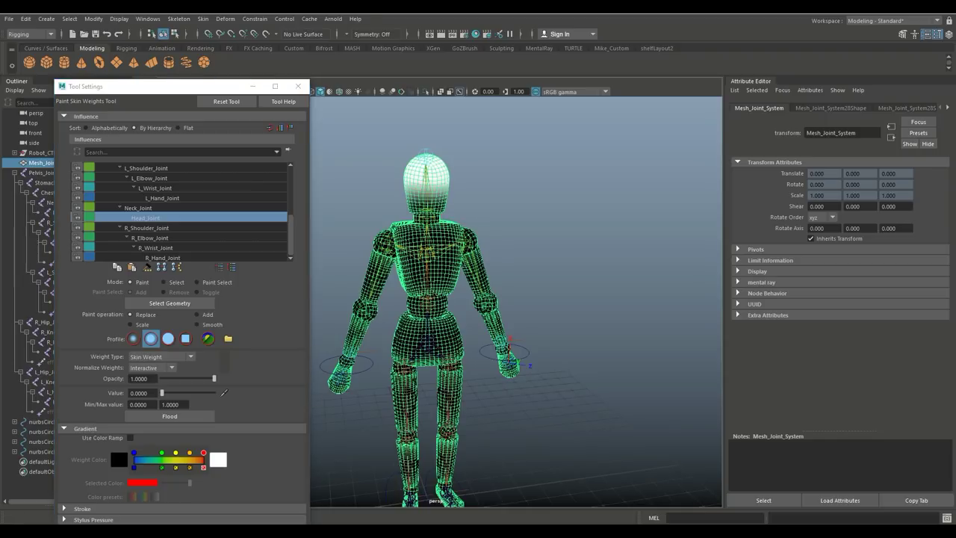
left_click_drag(552, 269, 389, 291, "alt")
left_click_drag(406, 208, 434, 208)
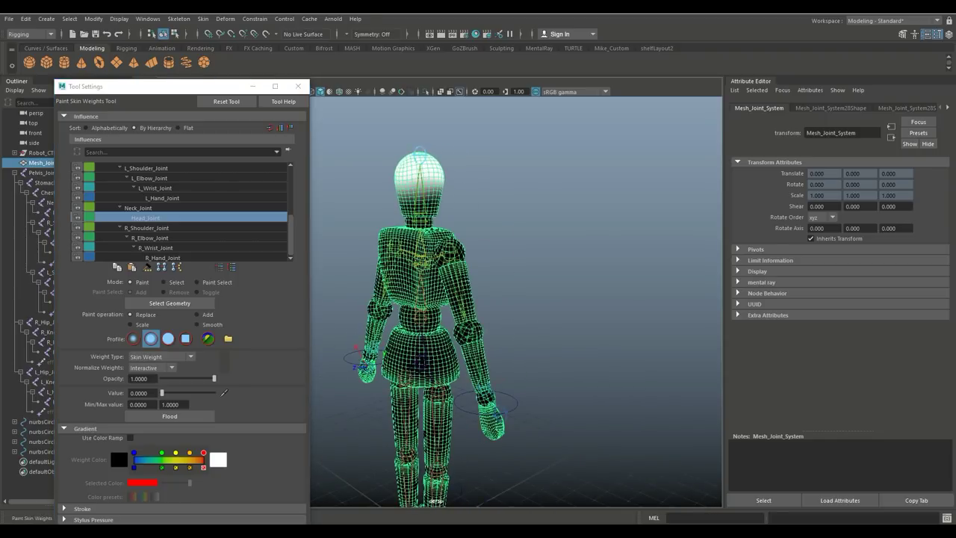
Make R_Shoulder_Joint the active influence and paint its weights to 0 on the chest, back and elbow from all sides
left_click(147, 228)
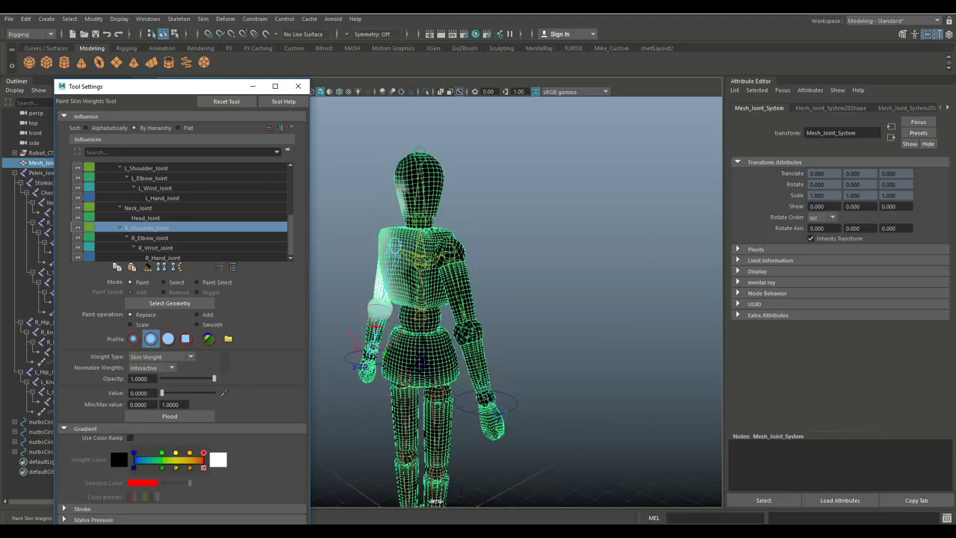
left_click_drag(418, 298, 598, 283, "alt")
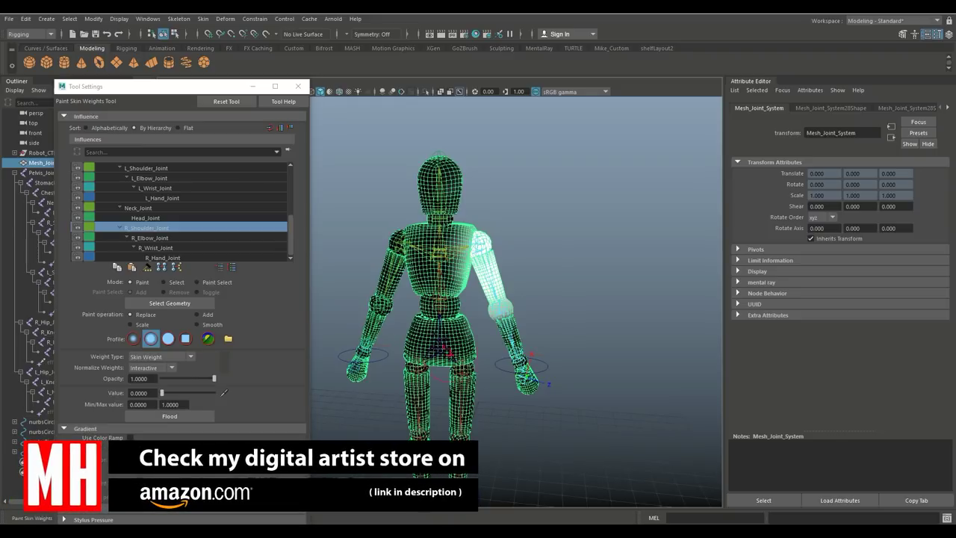
left_click_drag(449, 299, 568, 299, "alt")
mouse_move(490, 265)
left_mouse_down()
mouse_move(475, 321)
mouse_move(460, 303)
mouse_move(463, 273)
mouse_move(443, 251)
left_mouse_up()
mouse_move(453, 350)
left_mouse_down()
mouse_move(470, 362)
mouse_move(472, 349)
left_mouse_up()
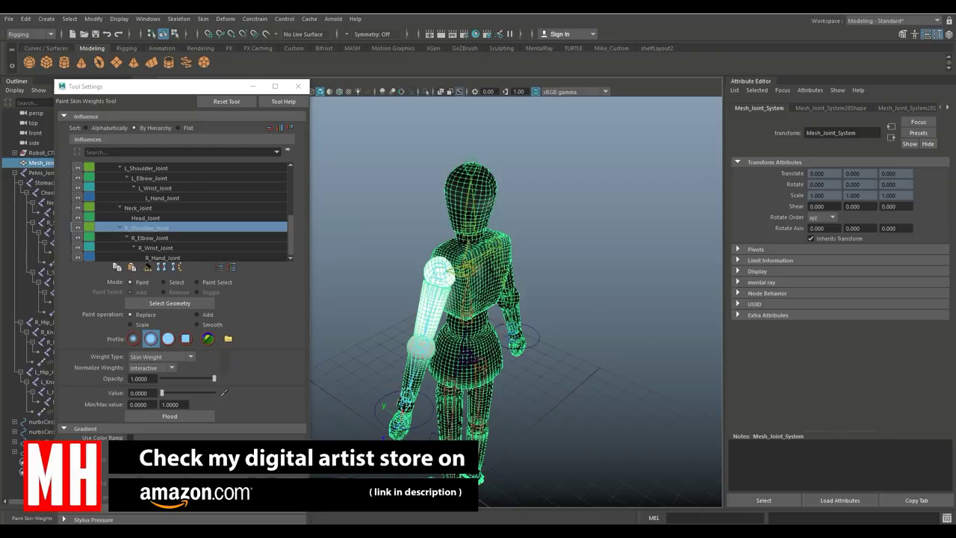
left_click(149, 238)
mouse_move(359, 322)
left_mouse_down("alt")
mouse_move(470, 314)
mouse_move(490, 292)
left_mouse_up("alt")
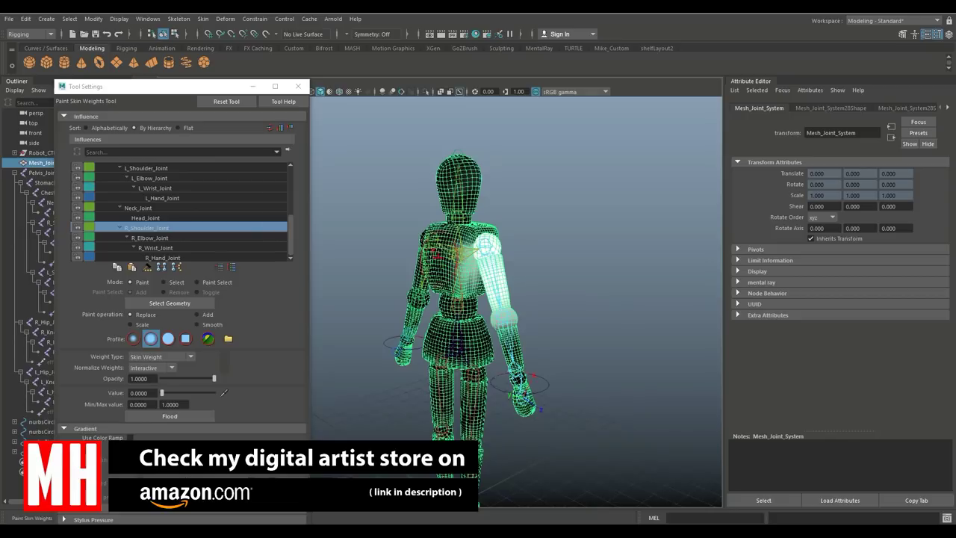
mouse_move(455, 258)
left_mouse_down()
mouse_move(460, 285)
mouse_move(461, 253)
left_mouse_up()
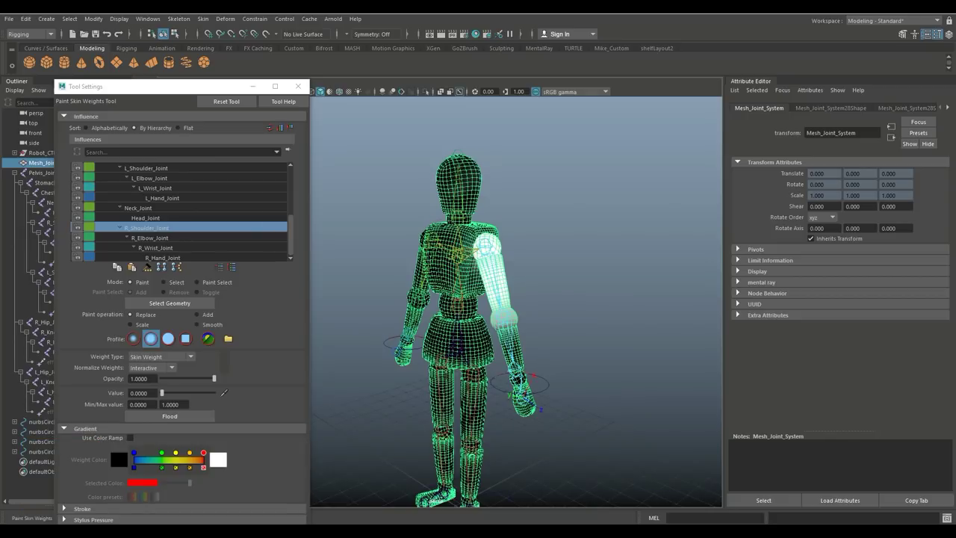
left_click_drag(532, 378, 418, 385, "alt")
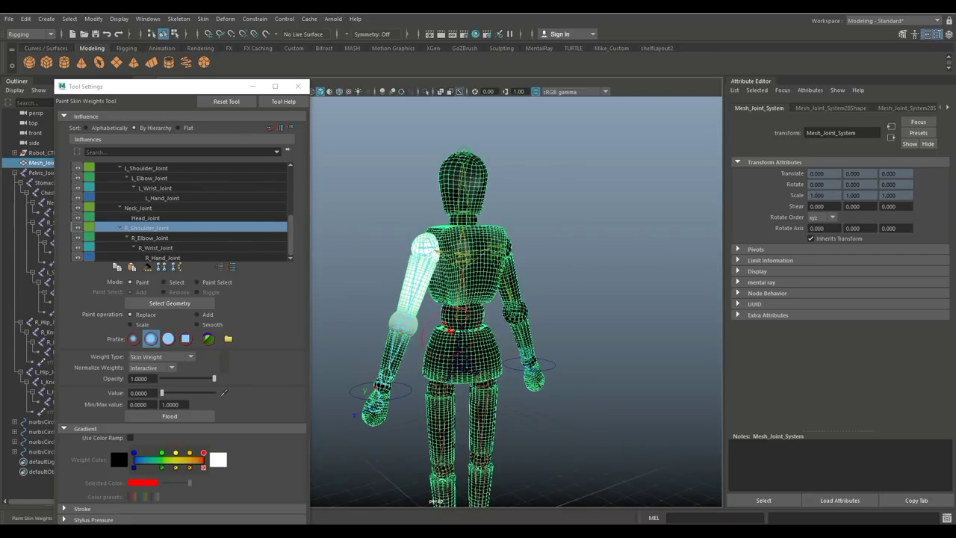
left_click_drag(448, 330, 463, 243)
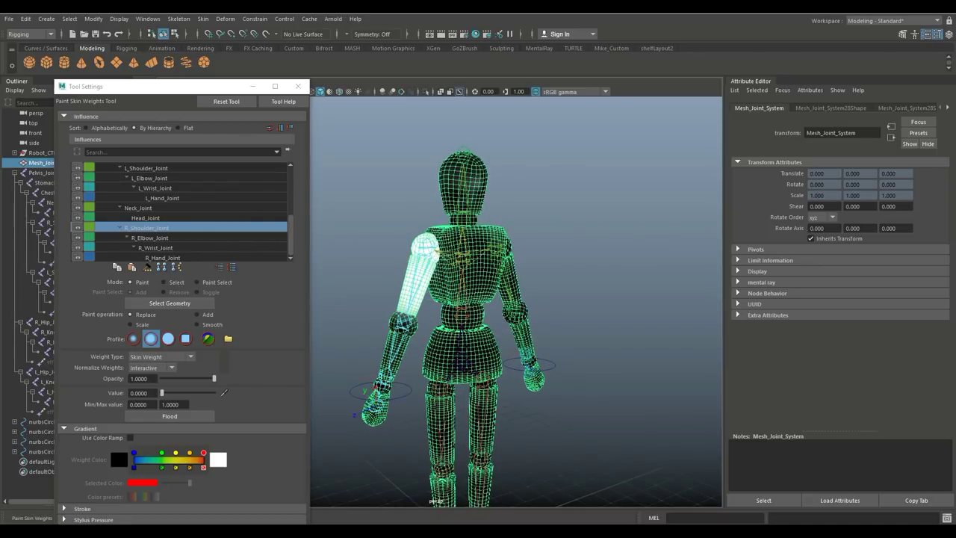
left_click_drag(409, 326, 448, 381, "alt")
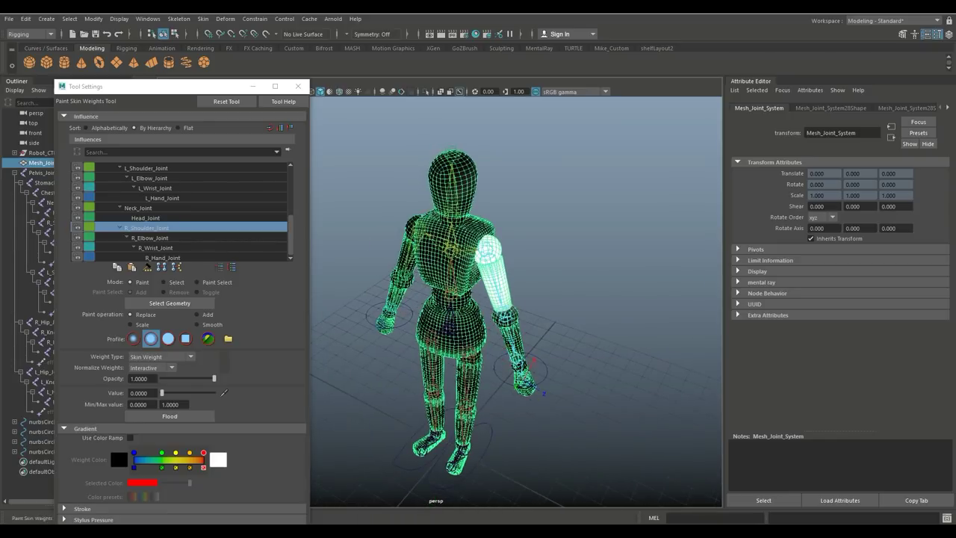
Inspect R_Elbow_Joint's weights from front and back, and paint R_Wrist_Joint's weights to 0 on the pelvis
left_click(150, 238)
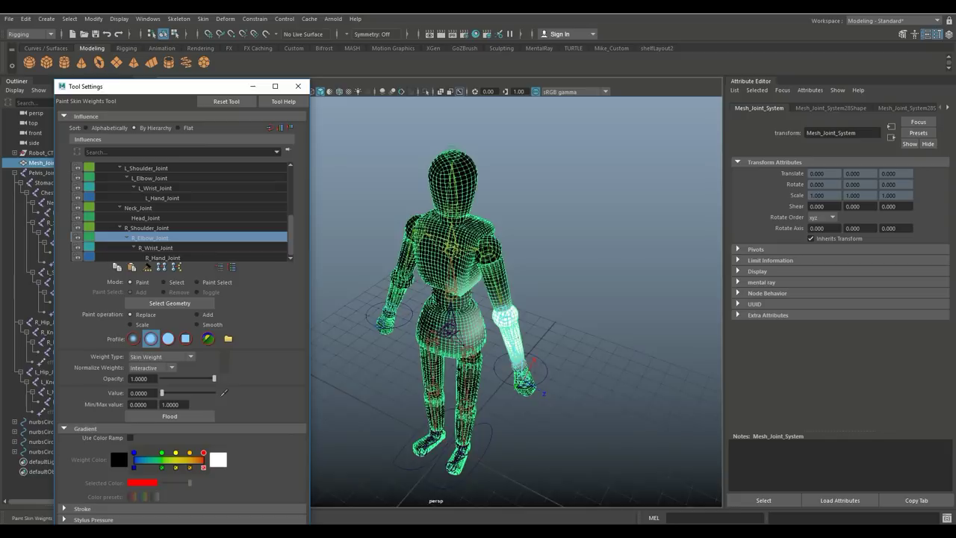
left_click_drag(471, 323, 277, 271, "alt")
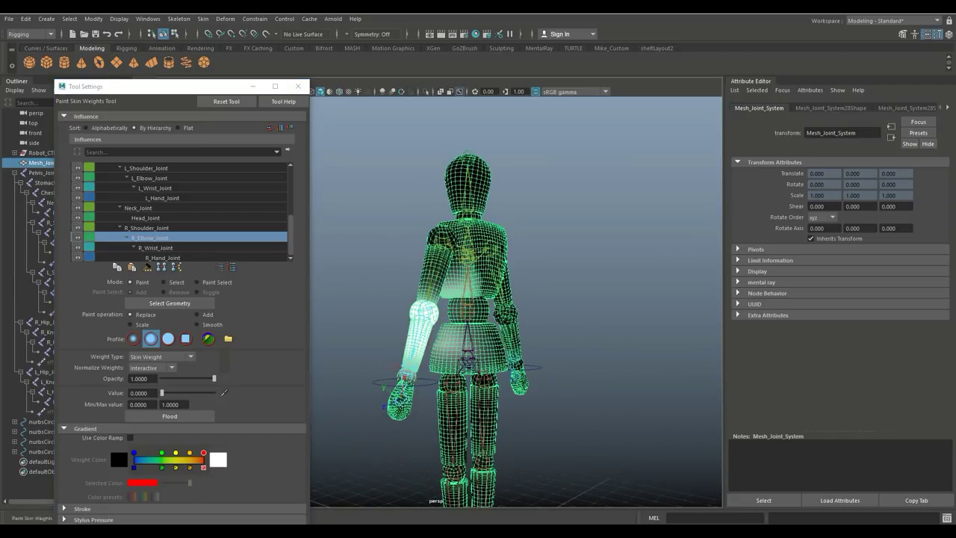
left_click(155, 248)
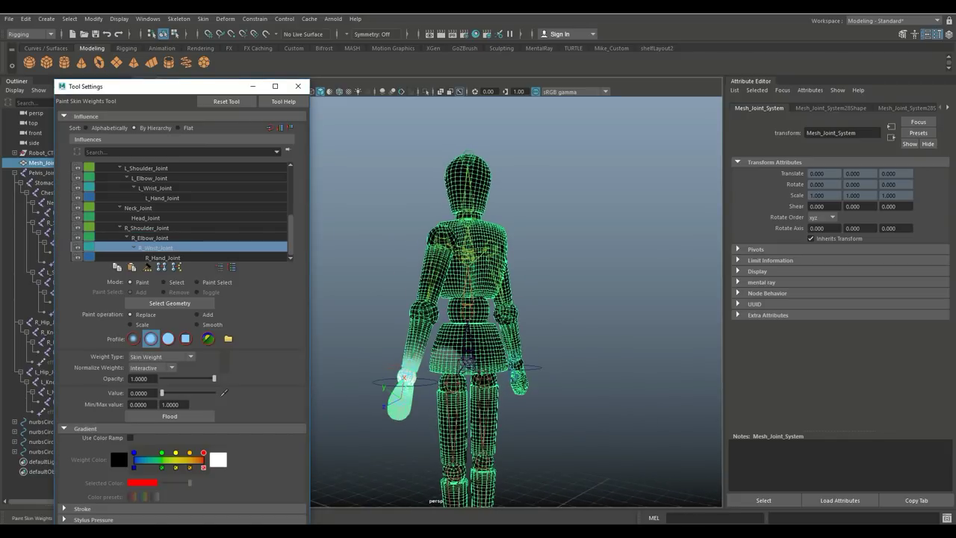
left_click_drag(404, 376, 491, 341, "alt")
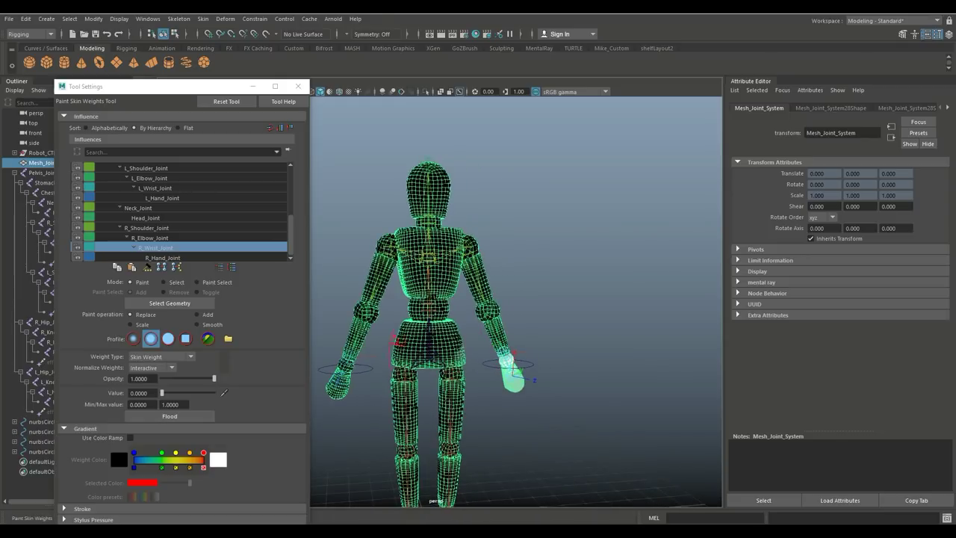
Check R_Hand_Joint's skin weights and look over the whole mannequin
left_click(163, 258)
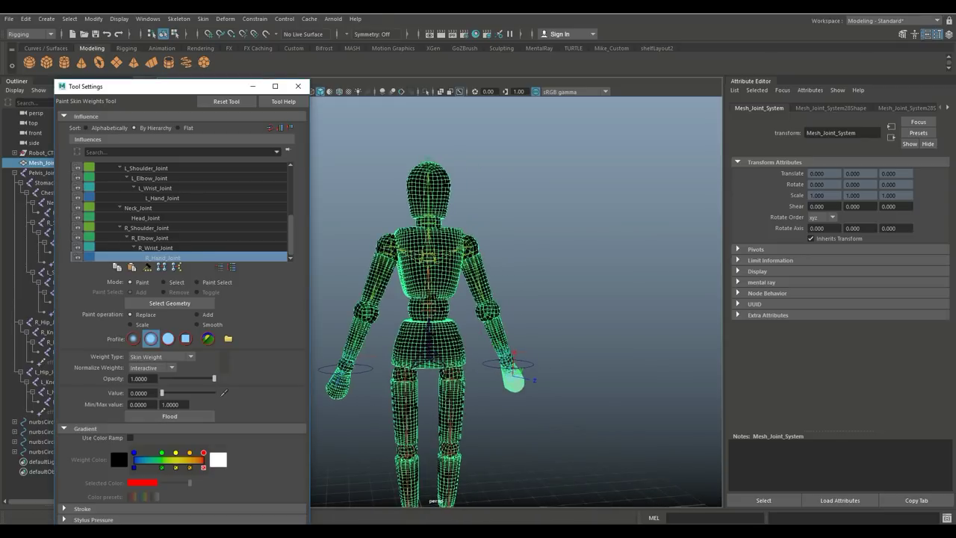
scroll(449, 314, "down", 6)
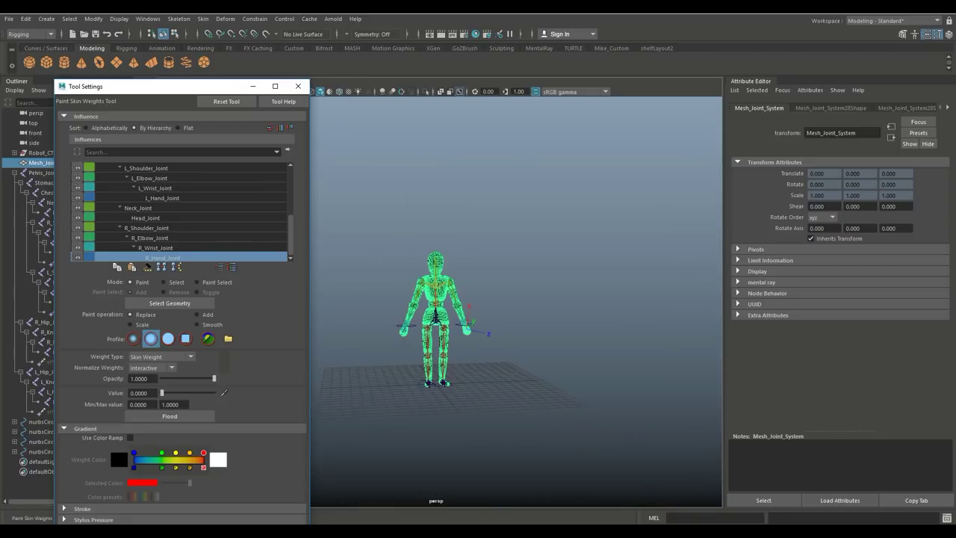
scroll(179, 217, "up", 4)
scroll(180, 216, "down", 4)
scroll(449, 314, "up", 2)
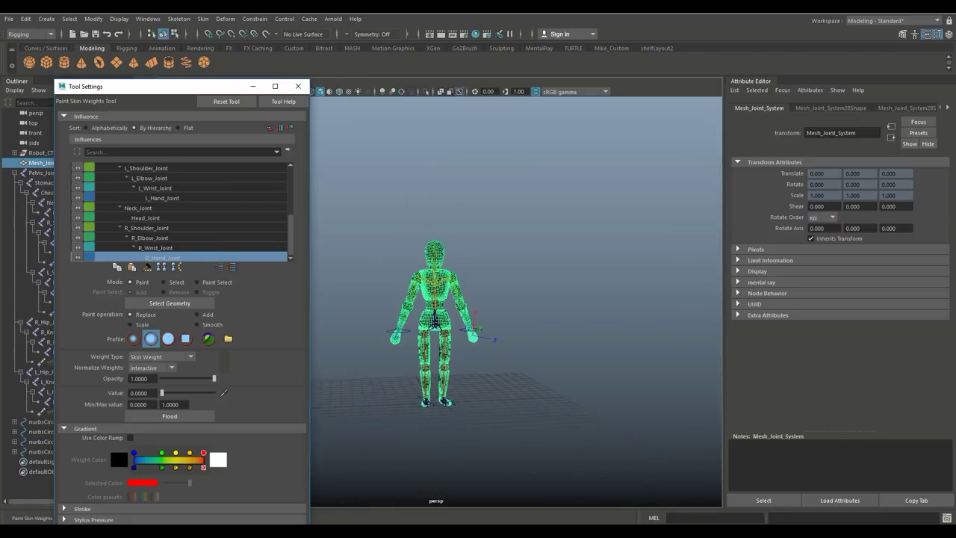
scroll(436, 328, "up", 2)
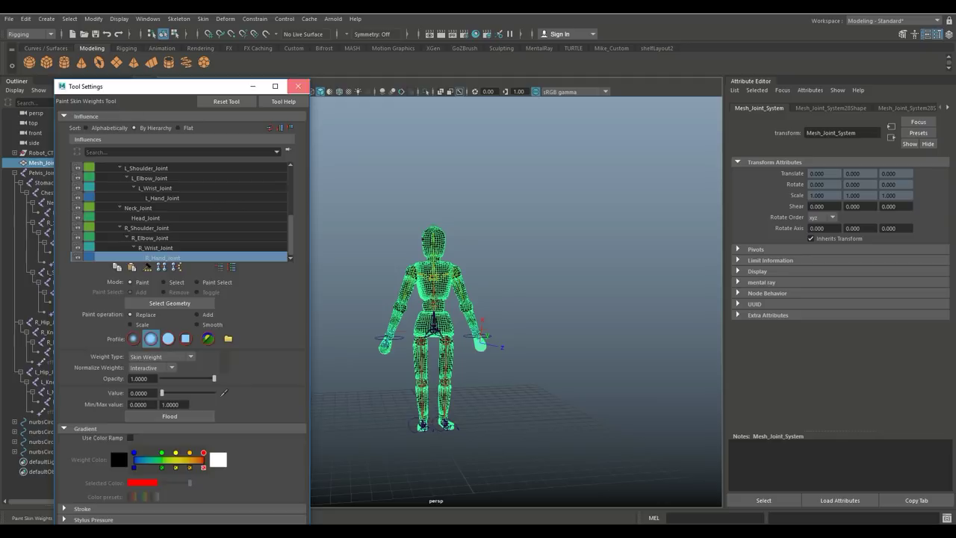
Close the skin weight painting settings and exit the Paint Skin Weights Tool to return to object selection
left_click(298, 86)
left_click_drag(478, 314, 411, 351, "alt")
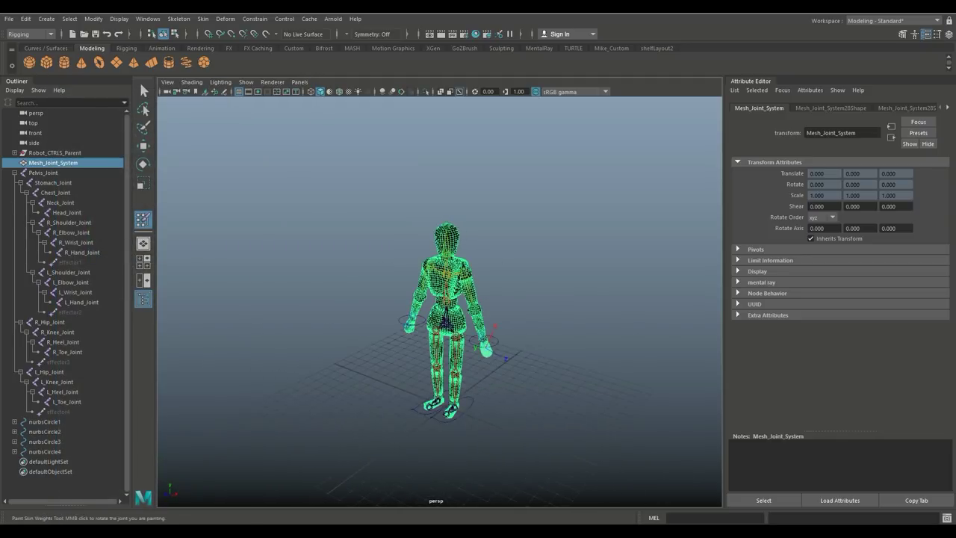
middle_click_drag(440, 336, 414, 296, "alt")
scroll(439, 301, "up", 6)
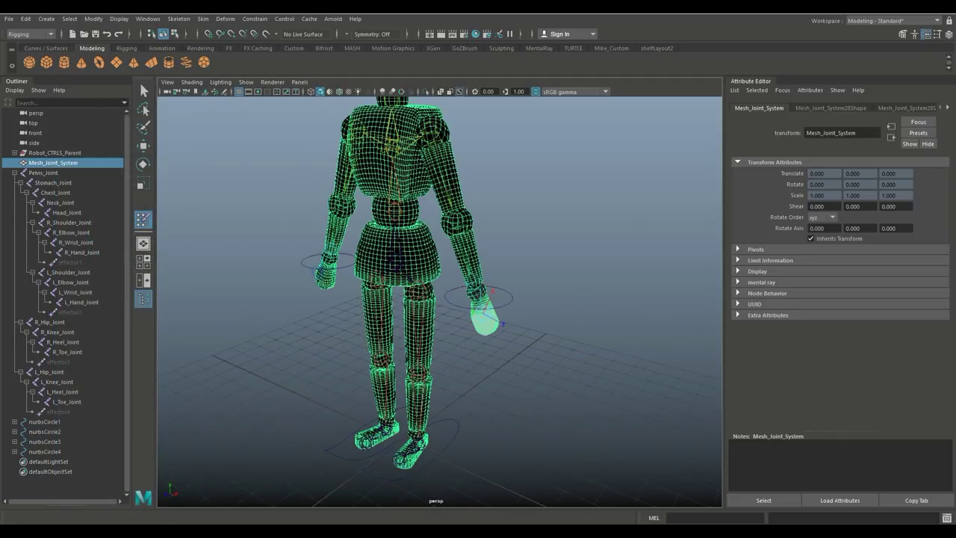
key("q")
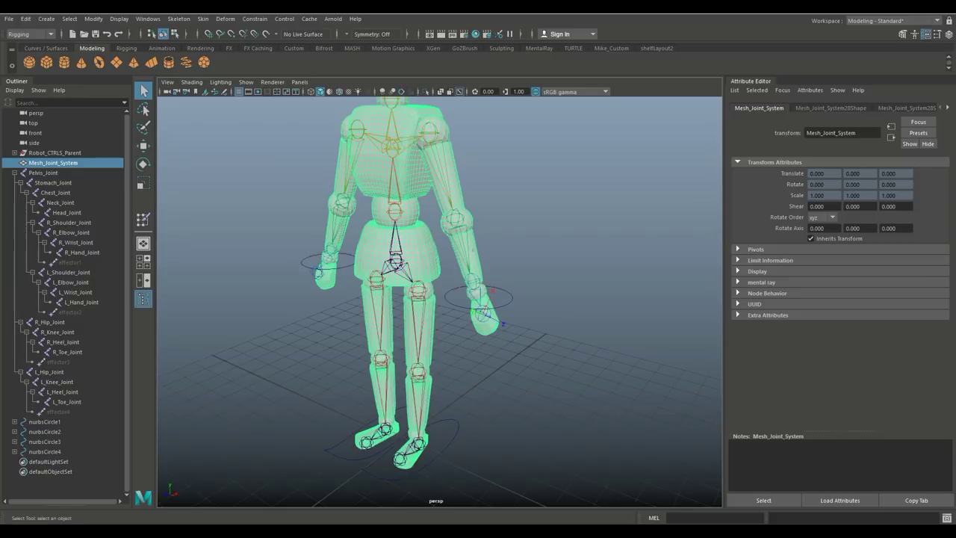
Move the nurbsCircle3 wrist control to test the arm's deformation, leaving it at about 0.015, -0.192, -0.117
left_click(511, 302)
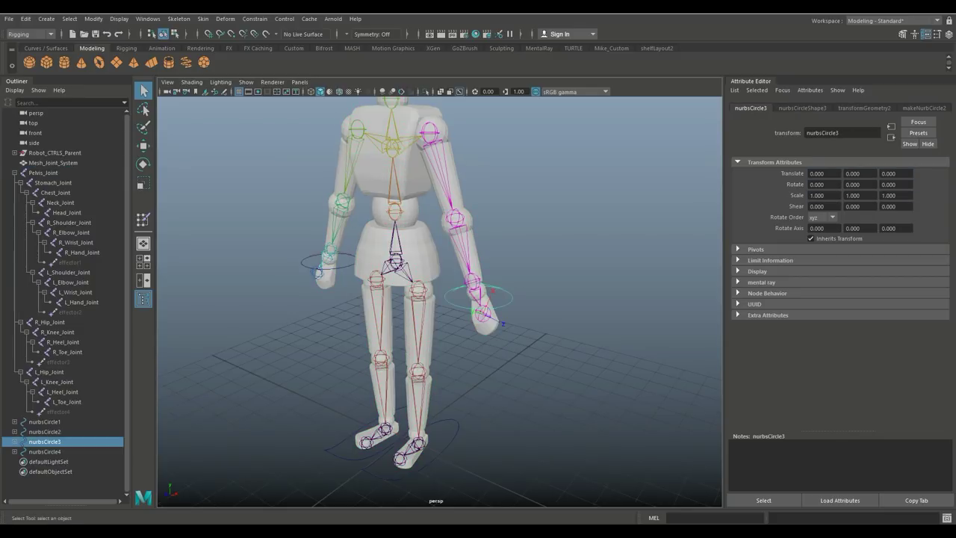
key("w")
left_click_drag(479, 297, 623, 277)
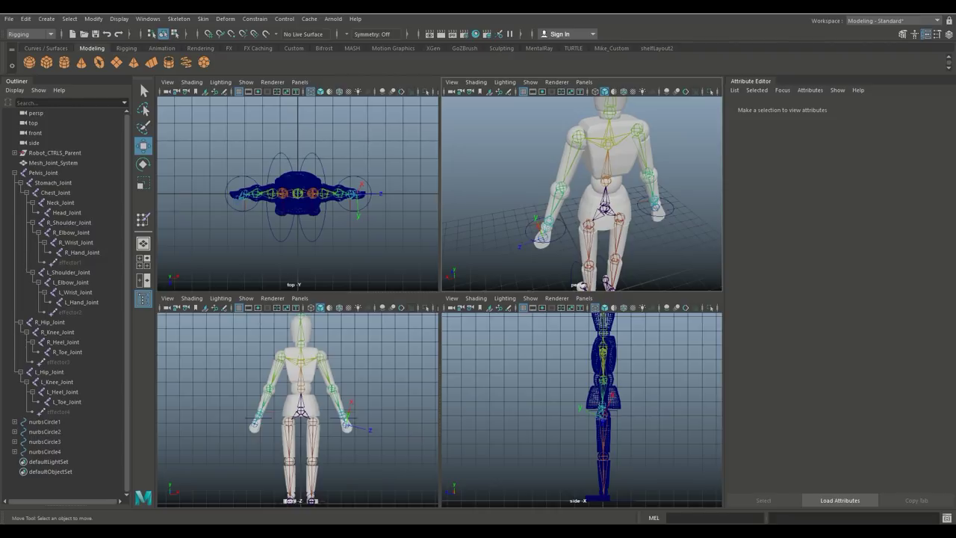
left_click(564, 231)
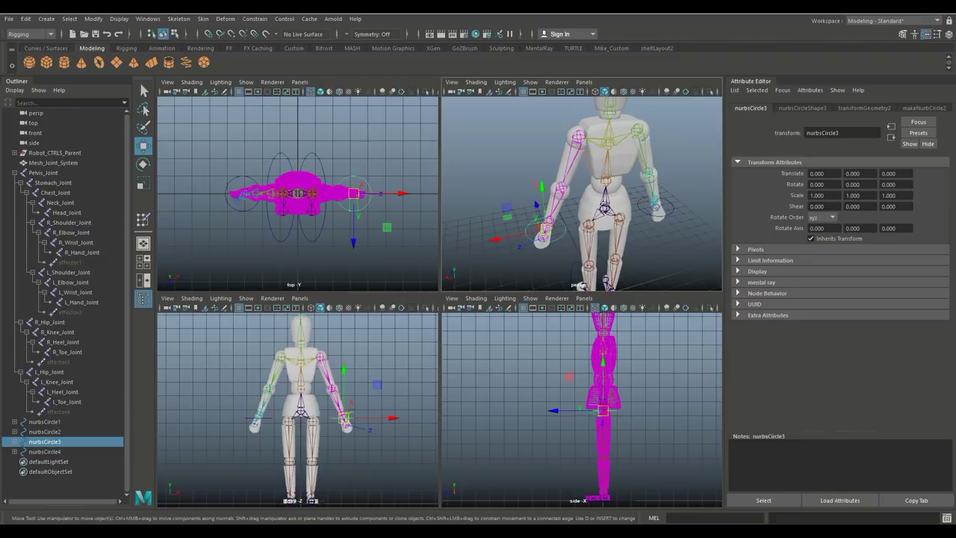
mouse_move(544, 224)
left_mouse_down()
mouse_move(546, 192)
mouse_move(557, 223)
mouse_move(543, 233)
left_mouse_up()
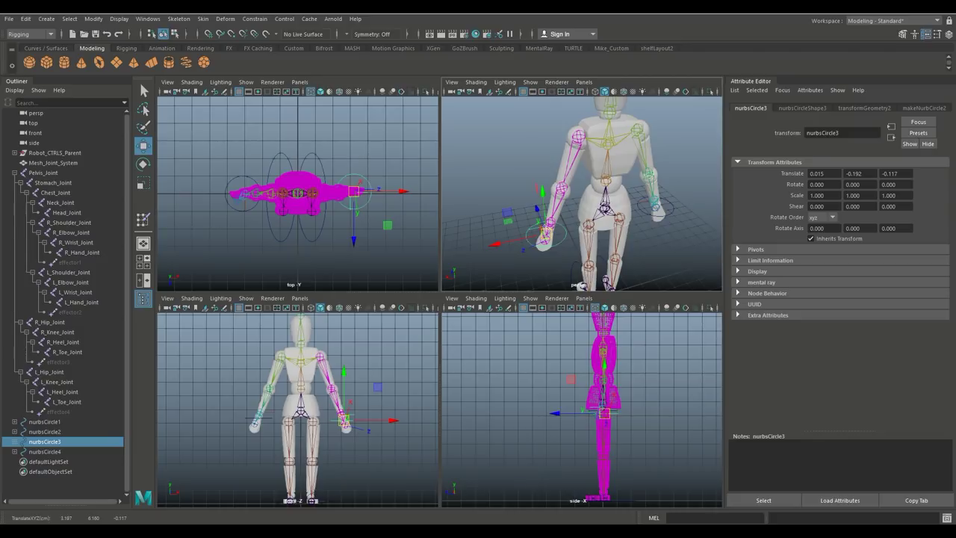
Test the other arm by moving the nurbsCircle4 wrist control, and undo the move
left_click(673, 210)
mouse_move(655, 207)
left_mouse_down()
mouse_move(652, 189)
mouse_move(667, 213)
mouse_move(650, 202)
left_mouse_up()
key("ctrl+z")
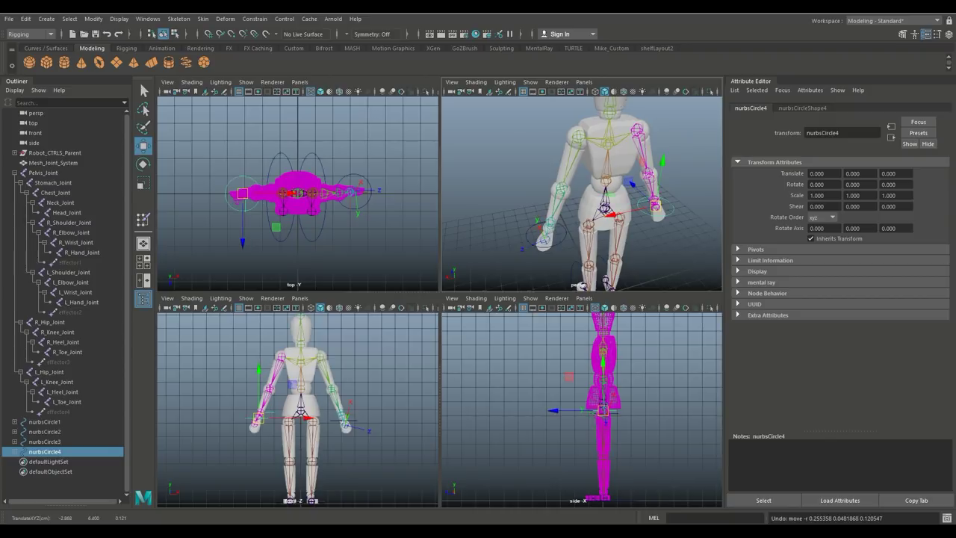
scroll(582, 194, "down", 5)
scroll(582, 191, "up", 5)
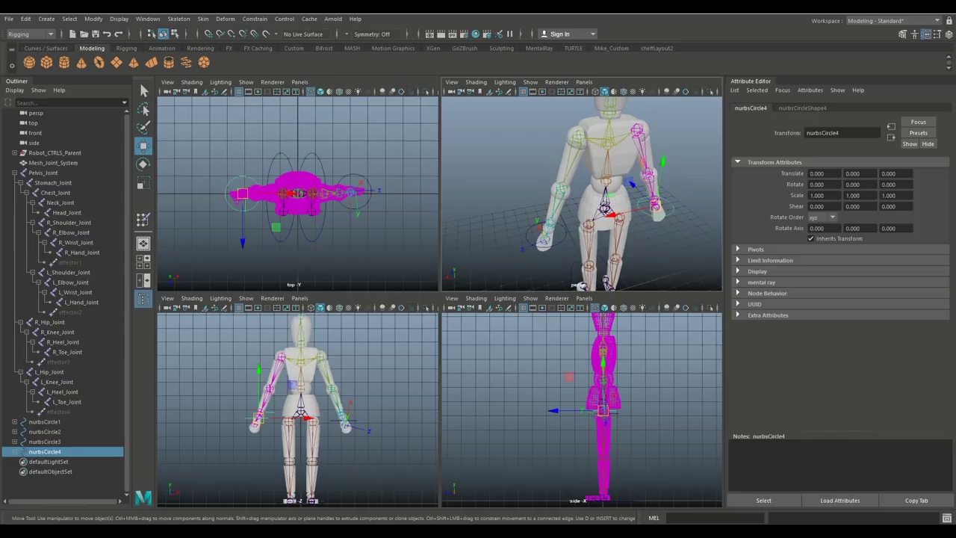
scroll(576, 285, "down", 5)
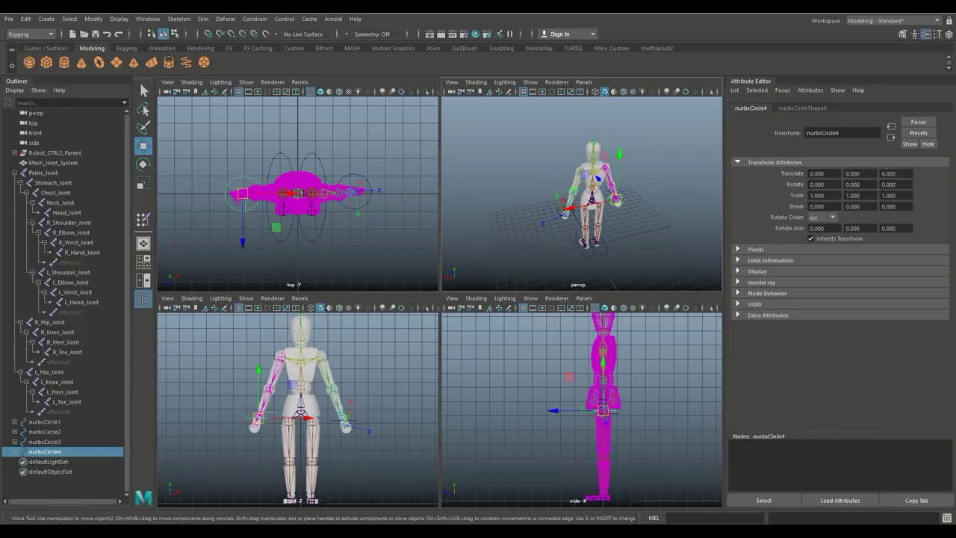